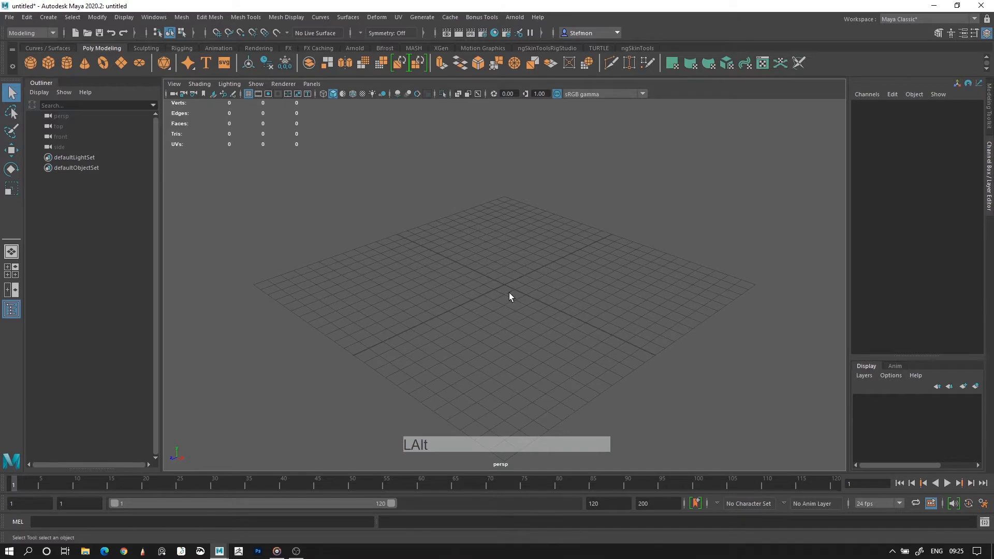
{"action": "left_click_drag", "start_coordinate": [514, 257], "coordinate": [546, 251], "text": "alt"}
{"action": "middle_click_drag", "start_coordinate": [561, 251], "coordinate": [537, 237], "text": "alt"}
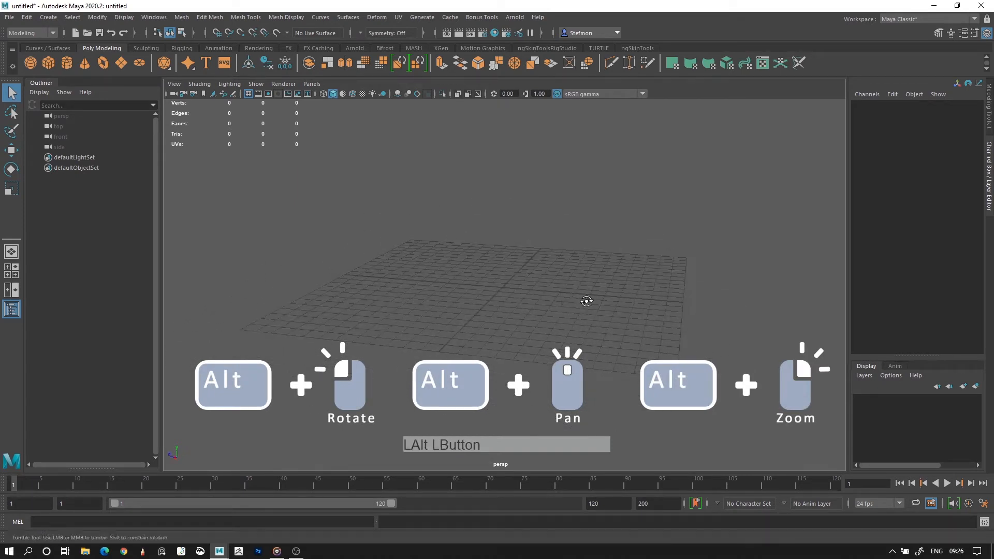
{"action": "left_click_drag", "start_coordinate": [595, 308], "coordinate": [460, 273], "text": "alt"}
{"action": "mouse_move", "coordinate": [459, 273]}
{"action": "middle_mouse_down", "text": "alt"}
{"action": "mouse_move", "coordinate": [464, 326]}
{"action": "mouse_move", "coordinate": [559, 288]}
{"action": "mouse_move", "coordinate": [433, 257]}
{"action": "mouse_move", "coordinate": [518, 292]}
{"action": "mouse_move", "coordinate": [450, 266]}
{"action": "middle_mouse_up", "text": "alt"}
{"action": "right_click_drag", "start_coordinate": [518, 260], "coordinate": [438, 242], "text": "alt"}
{"action": "middle_click_drag", "start_coordinate": [438, 242], "coordinate": [456, 260], "text": "alt"}
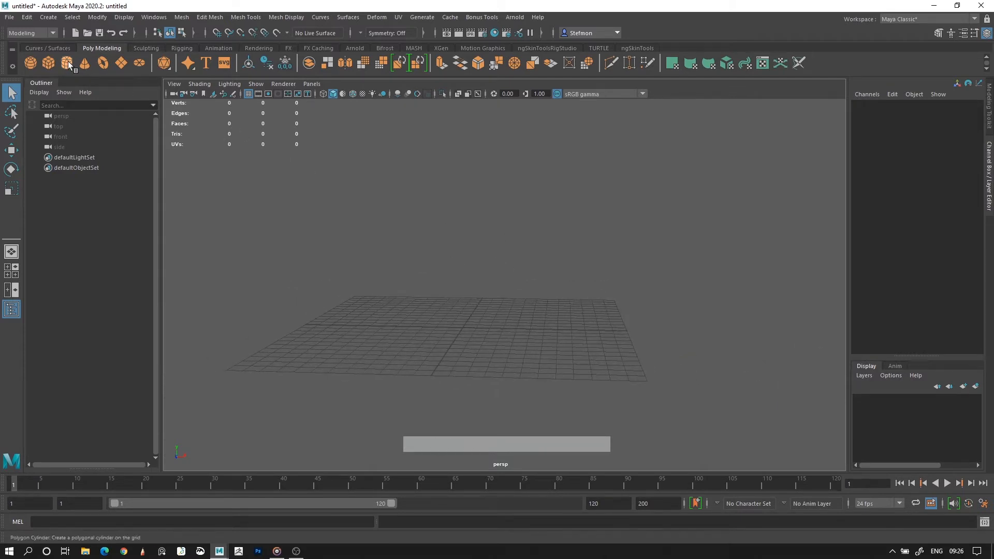
Step: Create a default polygon cube at the centre of the grid
{"action": "left_click", "coordinate": [48, 63]}
{"action": "left_click_drag", "start_coordinate": [369, 290], "coordinate": [595, 331], "text": "alt"}
{"action": "middle_click_drag", "start_coordinate": [595, 331], "coordinate": [506, 251], "text": "alt"}
{"action": "right_click_drag", "start_coordinate": [506, 250], "coordinate": [549, 308], "text": "alt"}
{"action": "left_click_drag", "start_coordinate": [549, 308], "coordinate": [608, 339], "text": "alt"}
{"action": "middle_click_drag", "start_coordinate": [608, 339], "coordinate": [517, 295], "text": "alt"}
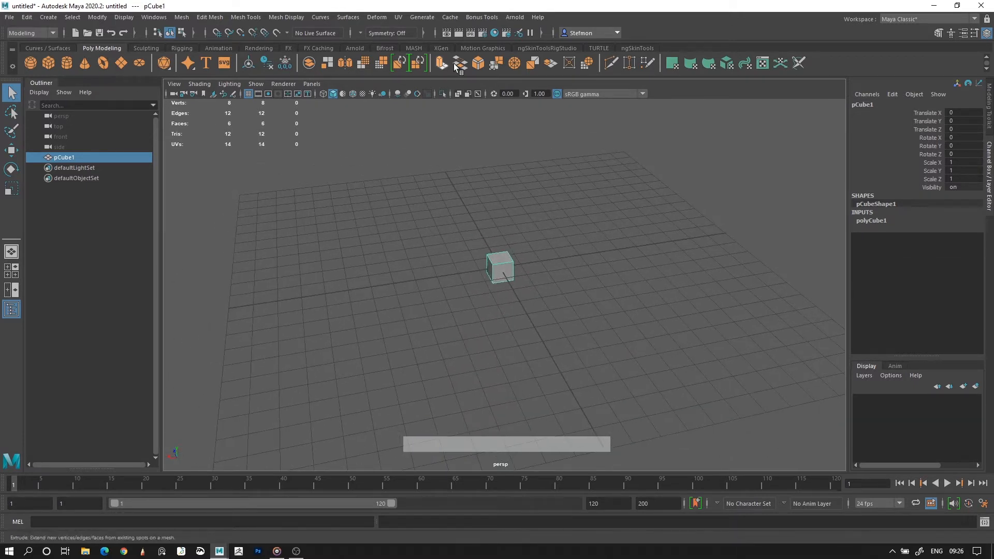
Step: Select the cube in the viewport and clear the selection by picking empty space
{"action": "left_click_drag", "start_coordinate": [553, 300], "coordinate": [635, 271], "text": "alt"}
{"action": "middle_click_drag", "start_coordinate": [635, 271], "coordinate": [508, 244], "text": "alt"}
{"action": "right_click_drag", "start_coordinate": [508, 244], "coordinate": [565, 279], "text": "alt"}
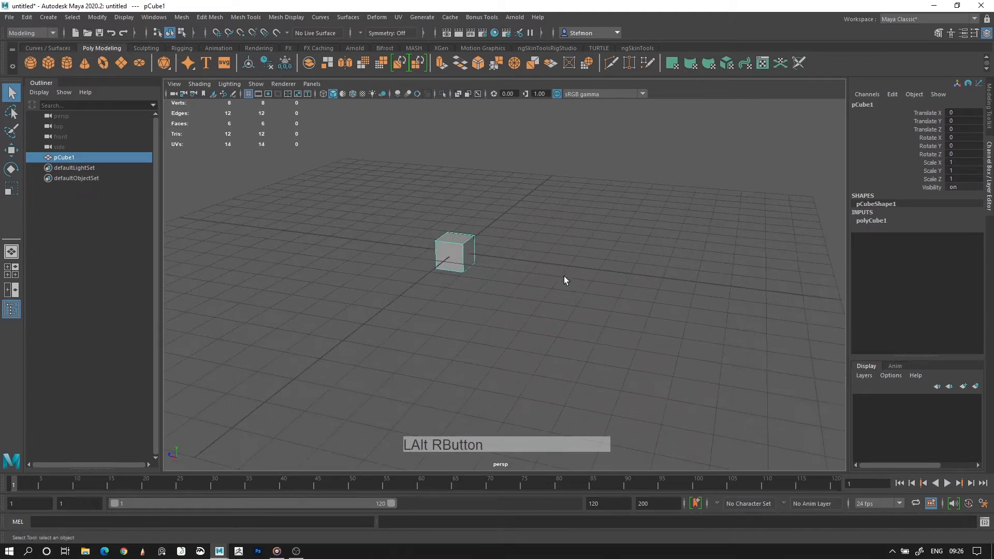
{"action": "middle_click_drag", "start_coordinate": [564, 280], "coordinate": [568, 259], "text": "alt"}
{"action": "left_click", "coordinate": [503, 266]}
{"action": "left_click", "coordinate": [486, 266]}
{"action": "left_click", "coordinate": [527, 242]}
{"action": "left_click", "coordinate": [487, 264]}
{"action": "left_click", "coordinate": [341, 206]}
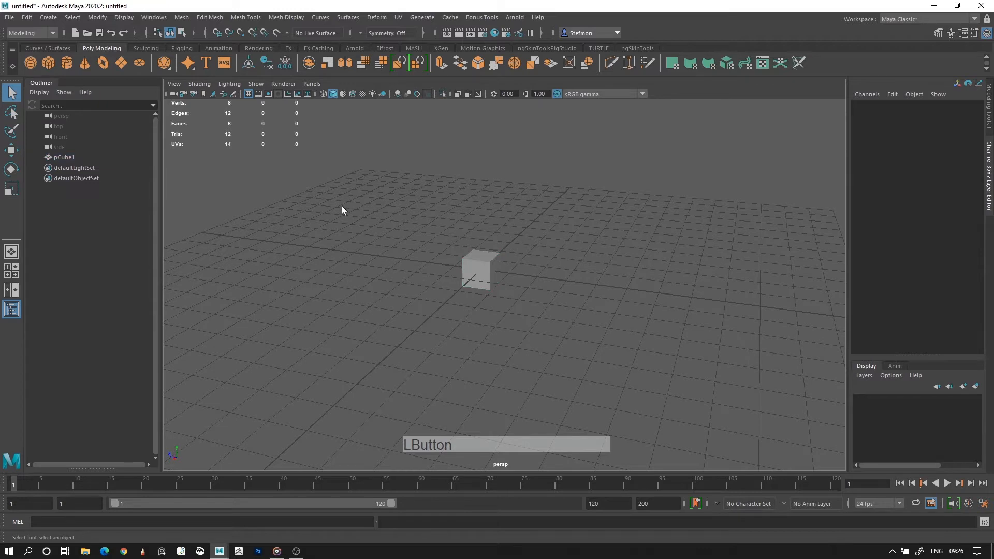
Step: Select the whole cube by enclosing it in a marquee, then reselect it directly
{"action": "left_click_drag", "start_coordinate": [573, 296], "coordinate": [569, 290]}
{"action": "left_click_drag", "start_coordinate": [392, 207], "coordinate": [543, 292]}
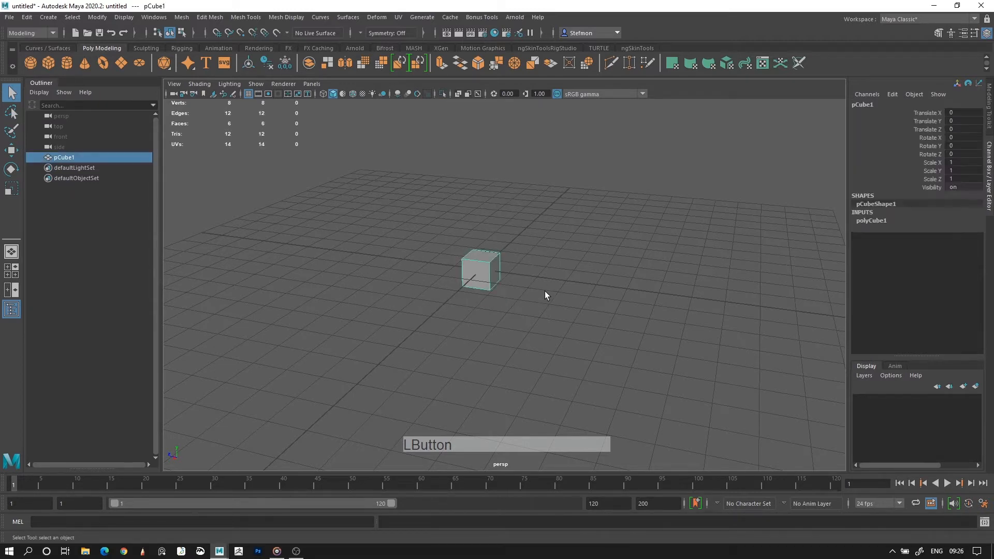
{"action": "left_click", "coordinate": [568, 266]}
{"action": "left_click_drag", "start_coordinate": [353, 188], "coordinate": [462, 261]}
{"action": "left_click", "coordinate": [519, 282]}
{"action": "left_click", "coordinate": [461, 261]}
{"action": "left_click_drag", "start_coordinate": [438, 311], "coordinate": [554, 294], "text": "alt"}
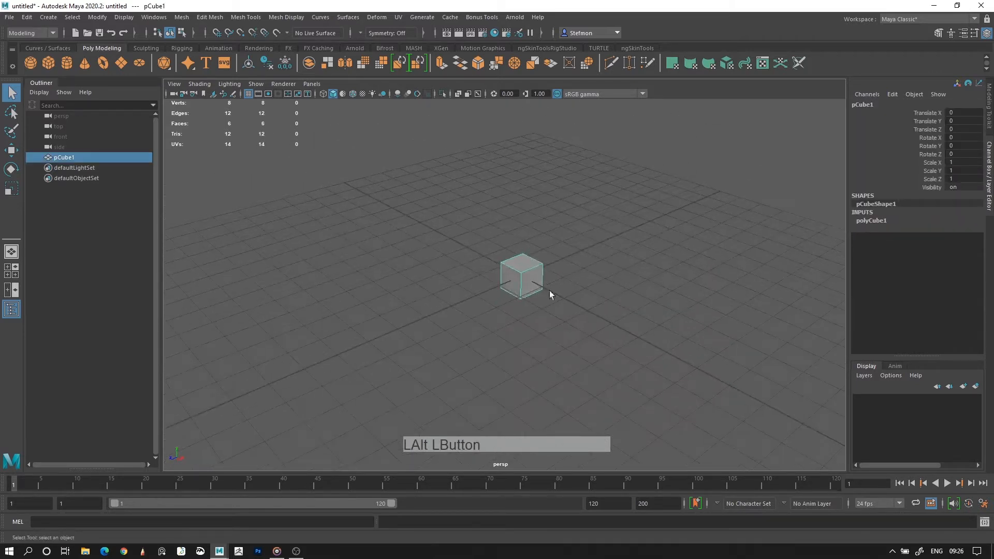
Step: Switch the cube from object mode to face component mode
{"action": "right_click", "coordinate": [526, 274]}
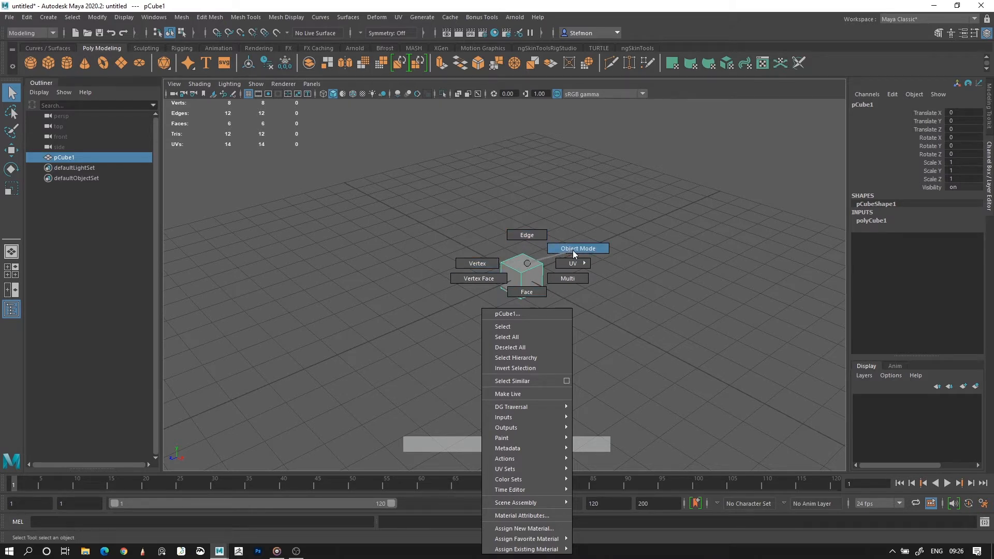
{"action": "left_click", "coordinate": [552, 280]}
{"action": "left_click", "coordinate": [531, 279]}
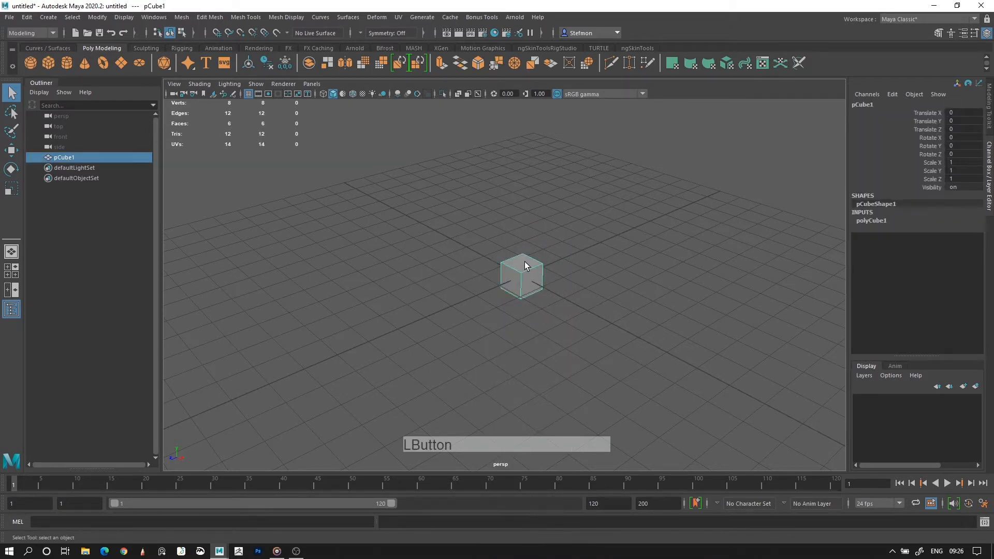
{"action": "right_click", "coordinate": [525, 266]}
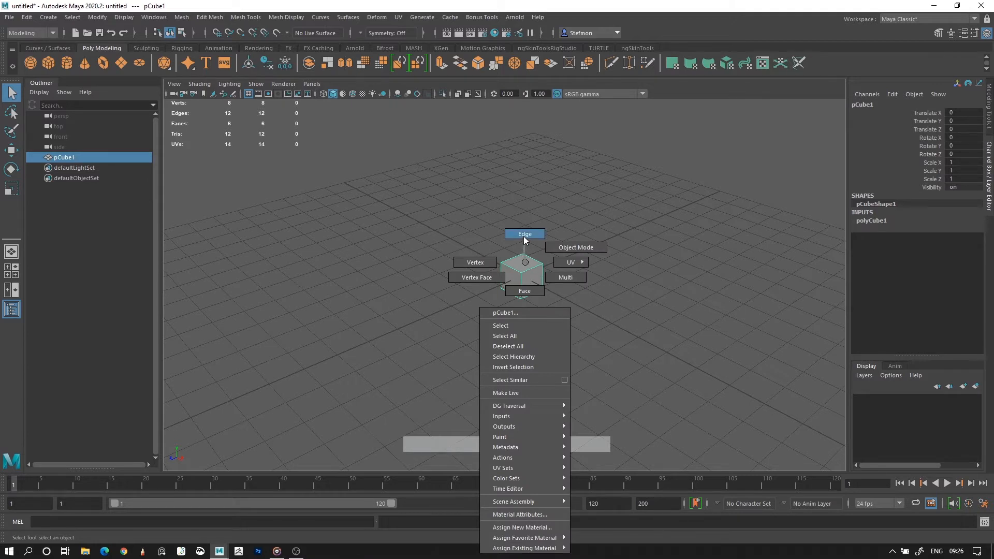
{"action": "left_click", "coordinate": [524, 291]}
{"action": "right_click_drag", "start_coordinate": [533, 263], "coordinate": [595, 355], "text": "alt"}
{"action": "left_click_drag", "start_coordinate": [595, 355], "coordinate": [465, 259], "text": "alt"}
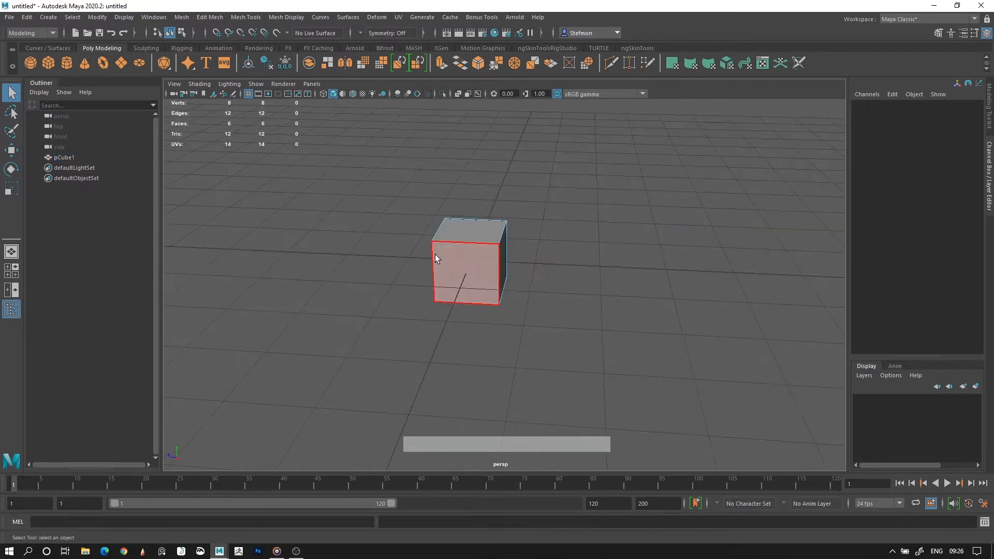
Step: Return the cube to object mode and select it as a whole object
{"action": "right_click", "coordinate": [482, 239]}
{"action": "left_click", "coordinate": [482, 265]}
{"action": "left_click_drag", "start_coordinate": [452, 230], "coordinate": [595, 257], "text": "alt"}
{"action": "right_click_drag", "start_coordinate": [560, 240], "coordinate": [573, 205]}
{"action": "middle_click_drag", "start_coordinate": [621, 206], "coordinate": [533, 240], "text": "alt"}
{"action": "right_click_drag", "start_coordinate": [533, 240], "coordinate": [458, 194], "text": "alt"}
{"action": "left_click", "coordinate": [458, 194]}
{"action": "left_click", "coordinate": [486, 275]}
{"action": "right_click_drag", "start_coordinate": [501, 268], "coordinate": [503, 260], "text": "alt"}
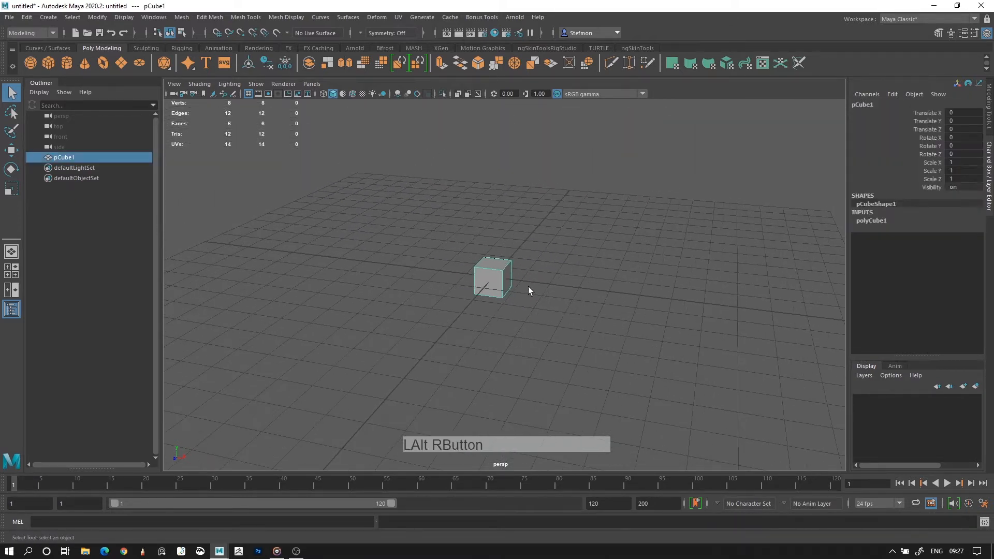
Step: Move the cube to about X 3.35, Y 1.75, Z 3.35
{"action": "key", "text": "w"}
{"action": "left_click_drag", "start_coordinate": [523, 293], "coordinate": [641, 319], "text": "alt"}
{"action": "left_click_drag", "start_coordinate": [564, 302], "coordinate": [516, 316]}
{"action": "left_click_drag", "start_coordinate": [540, 281], "coordinate": [543, 243]}
{"action": "left_click_drag", "start_coordinate": [543, 303], "coordinate": [579, 293], "text": "alt"}
{"action": "left_click_drag", "start_coordinate": [638, 284], "coordinate": [645, 302]}
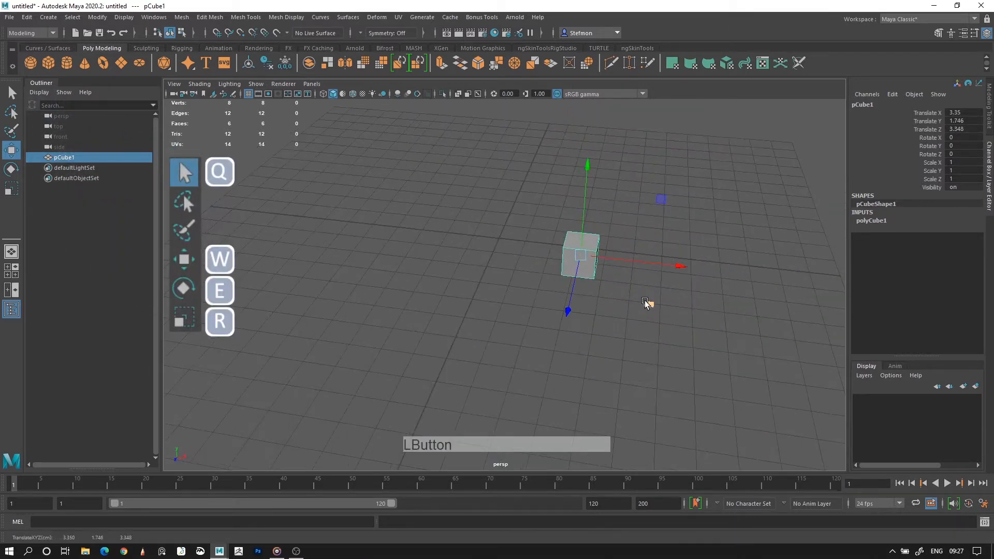
Step: Rotate the cube freely on all axes and scale it to about 0.93 in X and Y and 1.01 in Z
{"action": "key", "text": "e"}
{"action": "left_click_drag", "start_coordinate": [681, 339], "coordinate": [538, 260], "text": "alt"}
{"action": "left_click_drag", "start_coordinate": [481, 272], "coordinate": [432, 265]}
{"action": "key", "text": "r"}
{"action": "left_click_drag", "start_coordinate": [502, 258], "coordinate": [456, 272]}
{"action": "key", "text": "e"}
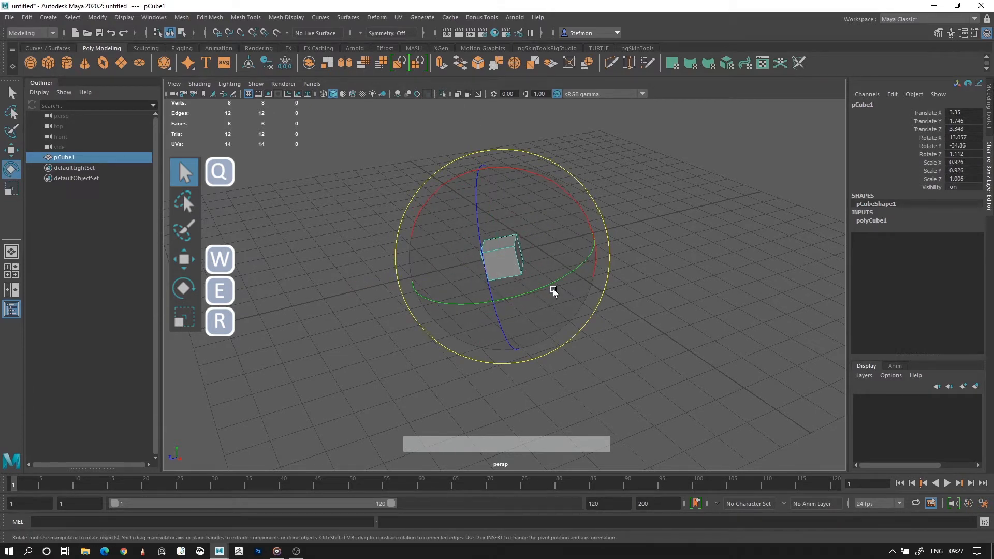
{"action": "left_click_drag", "start_coordinate": [572, 275], "coordinate": [631, 248]}
{"action": "key", "text": "q"}
{"action": "middle_click_drag", "start_coordinate": [631, 248], "coordinate": [601, 258], "text": "alt"}
{"action": "left_click", "coordinate": [602, 258]}
{"action": "left_click", "coordinate": [575, 228]}
Step: Undo all moves, rotations and scaling made on the cube, trying one redo along the way
{"action": "key", "text": "ctrl+z"}
{"action": "key", "text": "ctrl+z"}
{"action": "key", "text": "ctrl+z"}
{"action": "key", "text": "ctrl+z"}
{"action": "key", "text": "ctrl+z"}
{"action": "key", "text": "ctrl+z"}
{"action": "key", "text": "ctrl+z"}
{"action": "key", "text": "ctrl+z"}
{"action": "key", "text": "ctrl+y"}
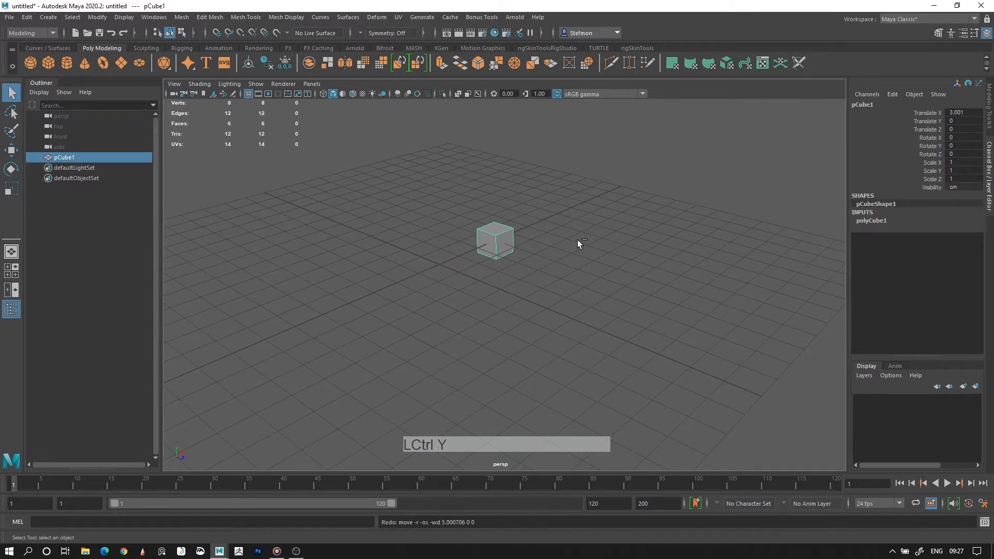
{"action": "key", "text": "ctrl+z"}
Step: Try grid snapping on the cube, then duplicate it and move the copy to about 3.54 along X
{"action": "left_click_drag", "start_coordinate": [567, 226], "coordinate": [455, 250], "text": "alt"}
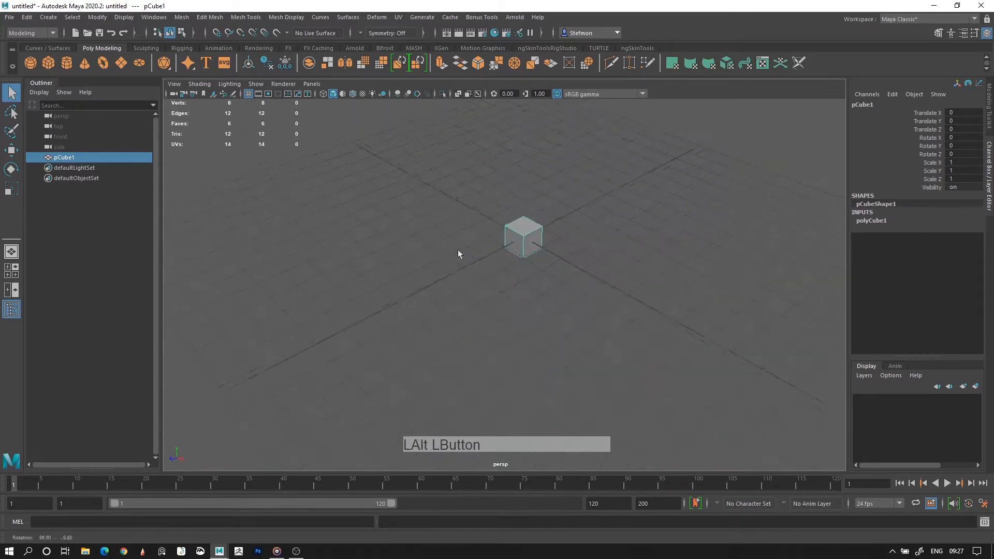
{"action": "key", "text": "w"}
{"action": "left_click_drag", "start_coordinate": [540, 260], "coordinate": [531, 210], "text": "alt"}
{"action": "key", "text": "x"}
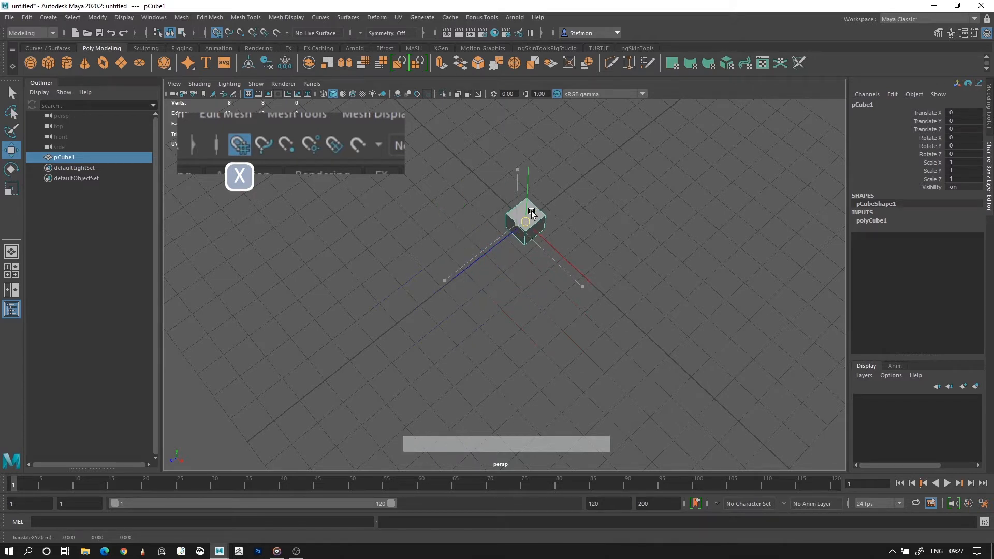
{"action": "key", "text": "ctrl+d"}
{"action": "left_click_drag", "start_coordinate": [547, 244], "coordinate": [635, 324]}
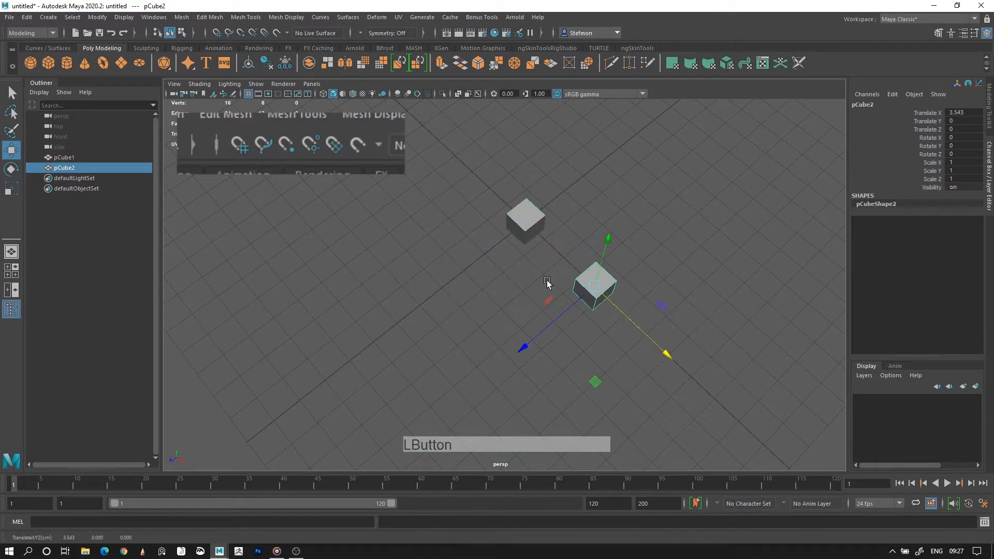
{"action": "left_click_drag", "start_coordinate": [547, 281], "coordinate": [511, 248], "text": "alt"}
Step: Try vertex snapping by moving the original cube onto a corner of the duplicate, then undo the moves
{"action": "left_click", "coordinate": [505, 248]}
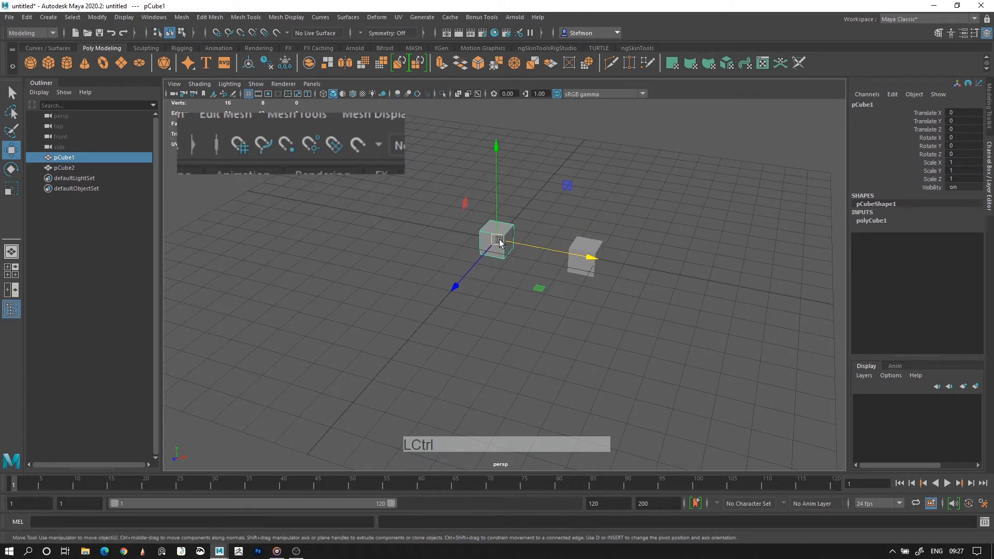
{"action": "key", "text": "v"}
{"action": "left_click_drag", "start_coordinate": [499, 241], "coordinate": [534, 259]}
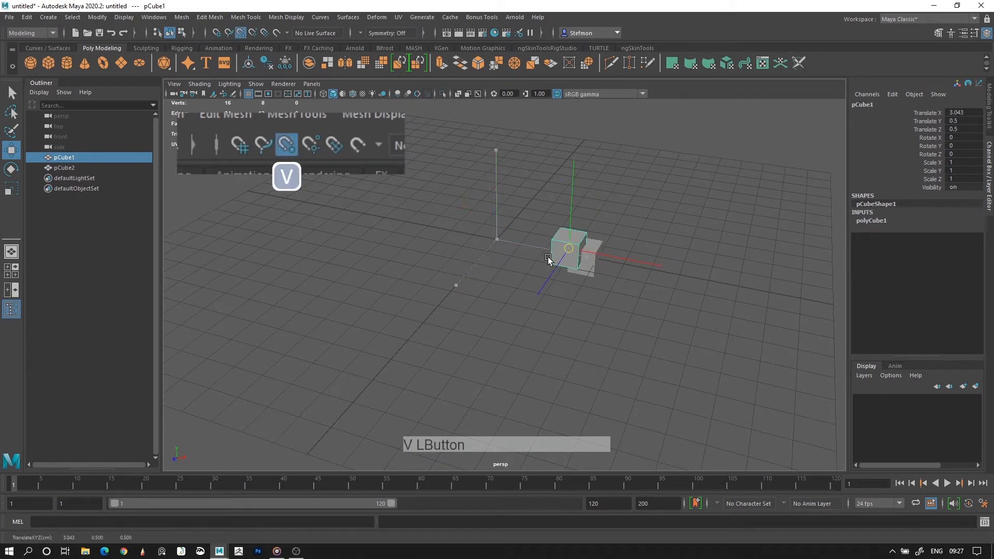
{"action": "key", "text": "v"}
{"action": "mouse_move", "coordinate": [602, 244]}
{"action": "left_mouse_down"}
{"action": "mouse_move", "coordinate": [575, 241]}
{"action": "mouse_move", "coordinate": [586, 252]}
{"action": "left_mouse_up"}
{"action": "key", "text": "ctrl+z"}
{"action": "key", "text": "ctrl+z"}
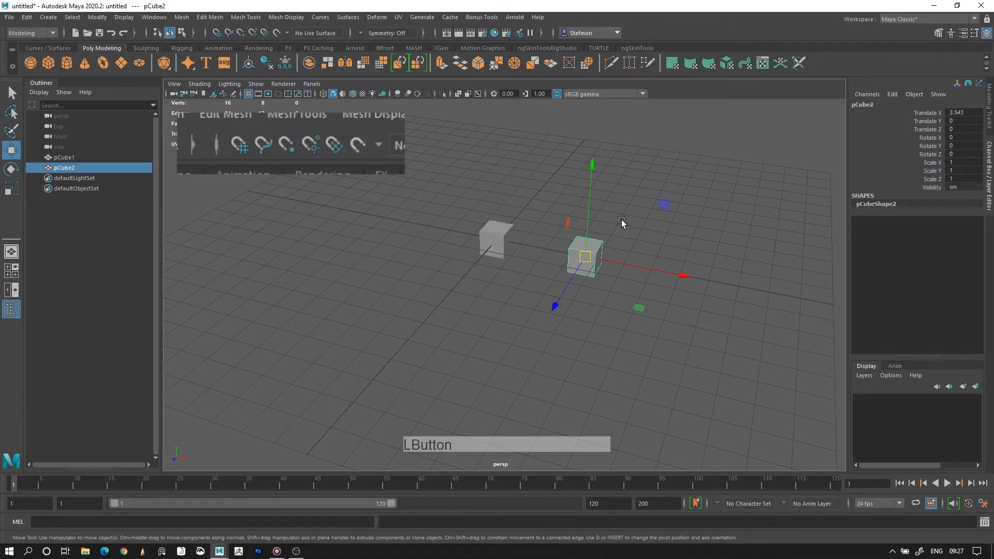
Step: Delete the duplicate cube and activate the Move tool on the original cube
{"action": "key", "text": "Delete"}
{"action": "left_click", "coordinate": [486, 253]}
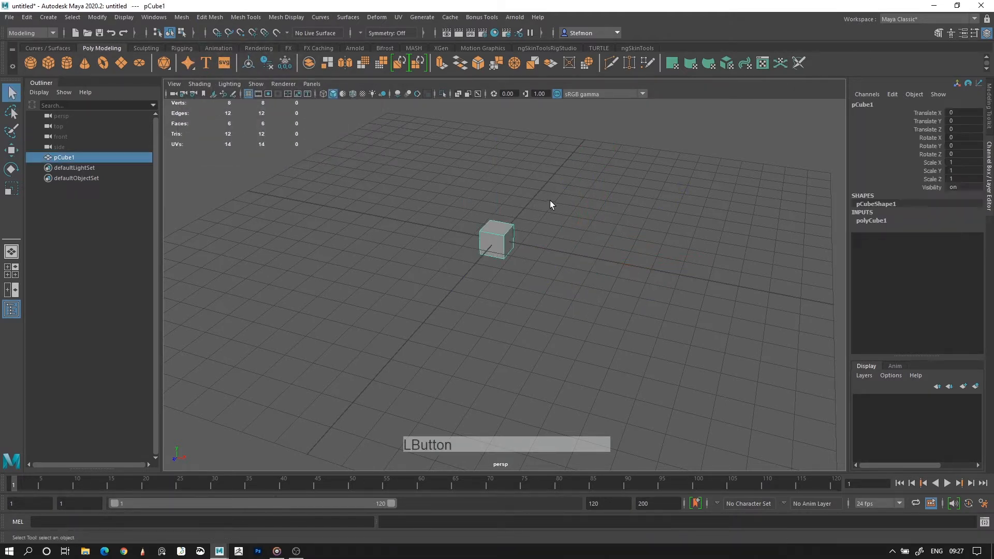
{"action": "key", "text": "w"}
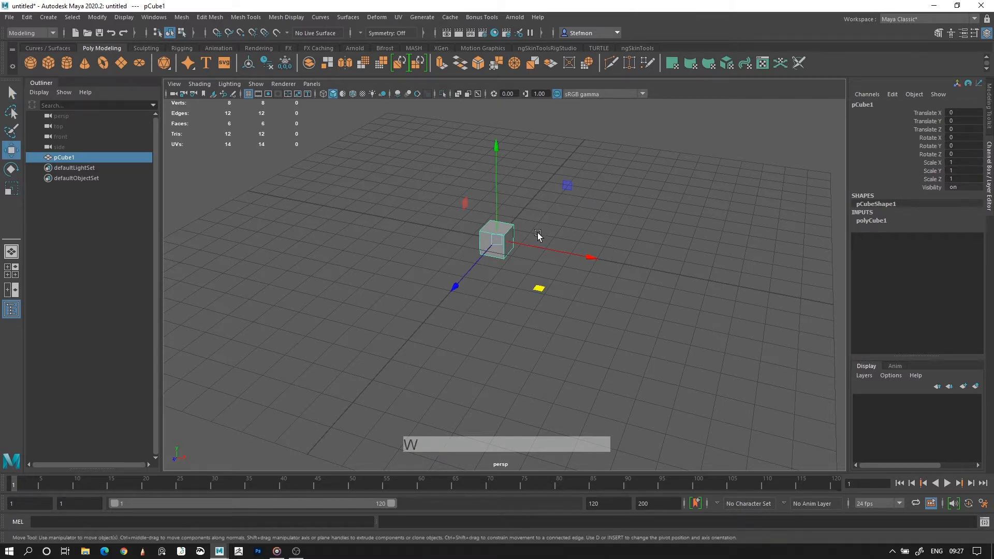
Step: Try rotating and moving the cube's pivot in pivot edit mode, then undo both changes
{"action": "right_click_drag", "start_coordinate": [511, 179], "coordinate": [576, 271], "text": "alt"}
{"action": "middle_click_drag", "start_coordinate": [576, 271], "coordinate": [576, 328], "text": "alt"}
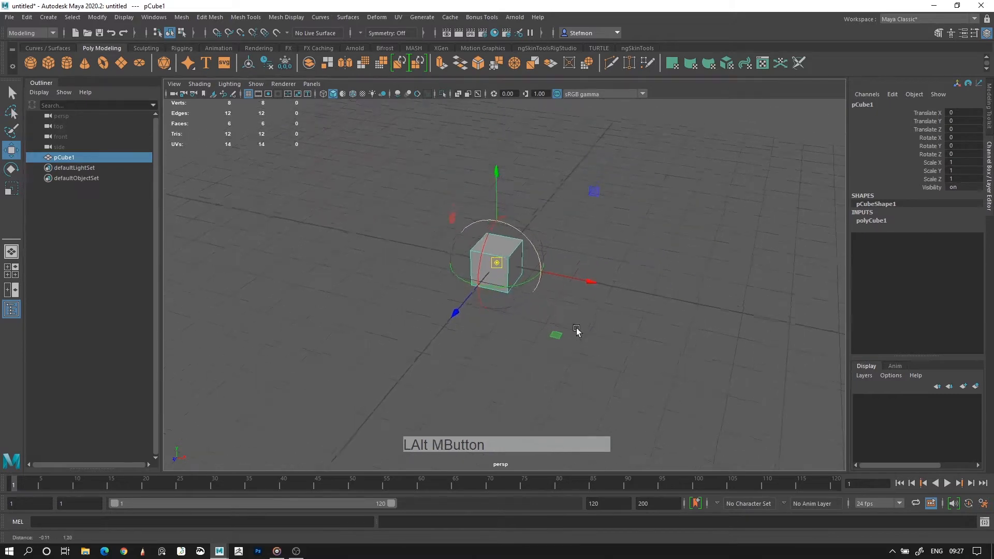
{"action": "left_click_drag", "start_coordinate": [576, 328], "coordinate": [503, 250], "text": "alt"}
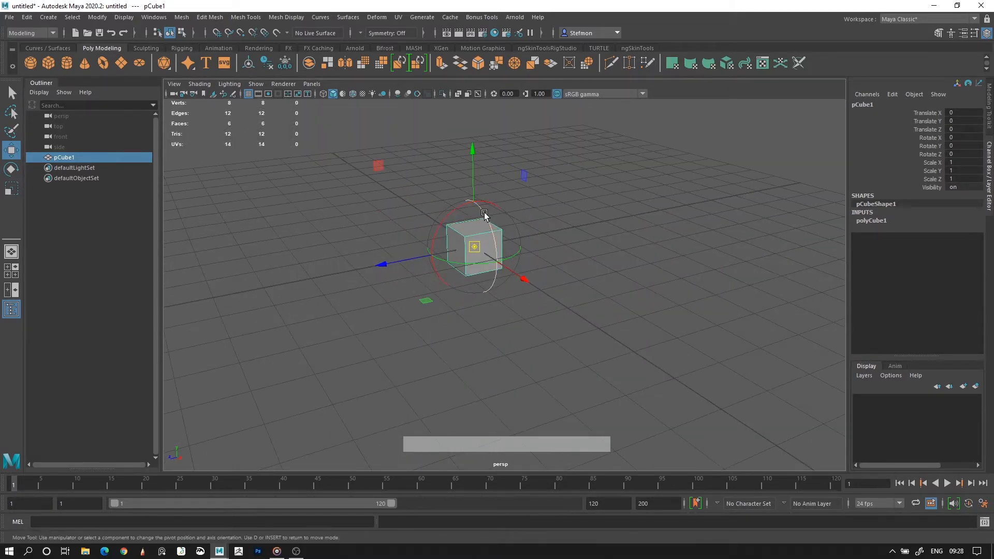
{"action": "left_click_drag", "start_coordinate": [482, 213], "coordinate": [491, 224]}
{"action": "left_click_drag", "start_coordinate": [500, 258], "coordinate": [492, 131]}
{"action": "key", "text": "ctrl+z"}
{"action": "key", "text": "ctrl+z"}
Step: Try adjusting the cube's pivot once more in pivot edit mode, then undo the change
{"action": "right_click_drag", "start_coordinate": [571, 227], "coordinate": [532, 226], "text": "alt"}
{"action": "left_click_drag", "start_coordinate": [532, 227], "coordinate": [593, 262], "text": "alt"}
{"action": "left_click_drag", "start_coordinate": [454, 274], "coordinate": [458, 289]}
{"action": "left_click_drag", "start_coordinate": [489, 245], "coordinate": [540, 242], "text": "alt"}
{"action": "key", "text": "ctrl+z"}
Step: Move the pivot away from the cube, try rotating the cube around it, and undo both changes
{"action": "left_click_drag", "start_coordinate": [451, 274], "coordinate": [559, 229]}
{"action": "key", "text": "e"}
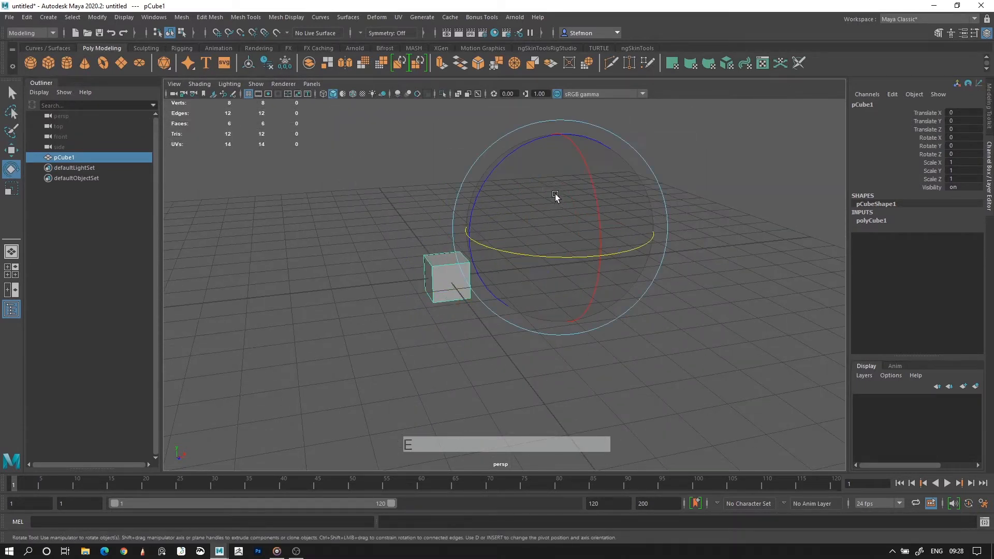
{"action": "mouse_move", "coordinate": [499, 171]}
{"action": "left_mouse_down"}
{"action": "mouse_move", "coordinate": [531, 151]}
{"action": "mouse_move", "coordinate": [509, 167]}
{"action": "left_mouse_up"}
{"action": "key", "text": "ctrl+z"}
{"action": "key", "text": "ctrl+z"}
{"action": "left_click_drag", "start_coordinate": [492, 216], "coordinate": [528, 290], "text": "alt"}
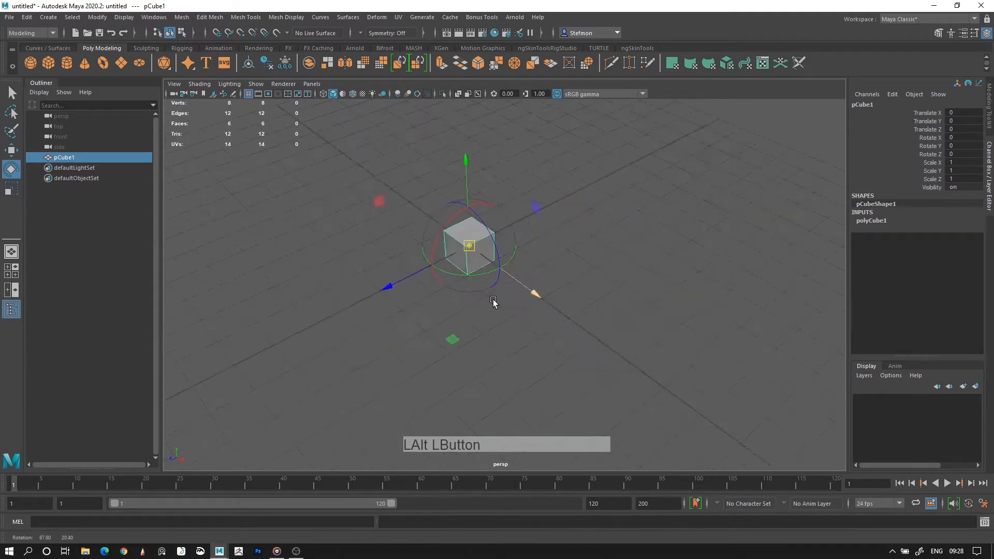
Step: Move the cube's pivot down to the centre of its bottom face
{"action": "left_click_drag", "start_coordinate": [475, 260], "coordinate": [492, 275], "text": "alt"}
{"action": "right_click_drag", "start_coordinate": [493, 275], "coordinate": [642, 317], "text": "alt"}
{"action": "middle_click_drag", "start_coordinate": [442, 284], "coordinate": [533, 266], "text": "alt"}
{"action": "left_click_drag", "start_coordinate": [512, 270], "coordinate": [505, 284], "text": "alt"}
{"action": "left_click_drag", "start_coordinate": [507, 171], "coordinate": [477, 292]}
{"action": "key", "text": "alt+d"}
{"action": "left_click", "coordinate": [530, 270]}
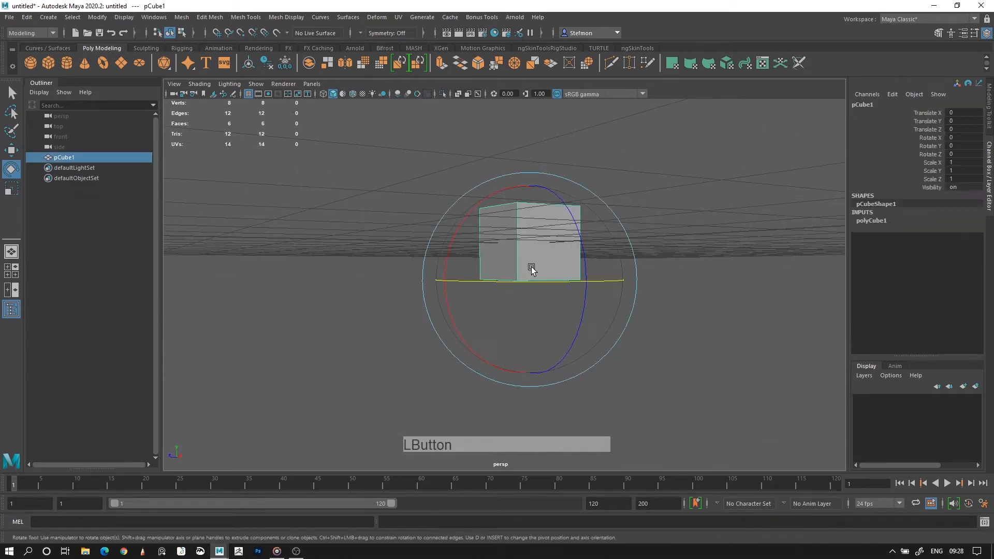
Step: Try rotating the cube around its bottom pivot
{"action": "mouse_move", "coordinate": [532, 266]}
{"action": "left_mouse_down"}
{"action": "mouse_move", "coordinate": [526, 212]}
{"action": "mouse_move", "coordinate": [525, 274]}
{"action": "left_mouse_up"}
{"action": "key", "text": "d"}
{"action": "scroll", "coordinate": [542, 283], "scroll_direction": "down", "scroll_amount": 3}
{"action": "left_click_drag", "start_coordinate": [570, 240], "coordinate": [555, 206]}
{"action": "key", "text": "ctrl+z"}
{"action": "left_click_drag", "start_coordinate": [652, 308], "coordinate": [607, 334], "text": "alt"}
{"action": "mouse_move", "coordinate": [482, 199]}
{"action": "left_mouse_down"}
{"action": "mouse_move", "coordinate": [499, 205]}
{"action": "mouse_move", "coordinate": [436, 229]}
{"action": "mouse_move", "coordinate": [491, 195]}
{"action": "left_mouse_up"}
Step: Try scaling the cube from its bottom pivot, then undo the scaling and rotation
{"action": "key", "text": "r"}
{"action": "left_click_drag", "start_coordinate": [542, 185], "coordinate": [551, 178]}
{"action": "left_click_drag", "start_coordinate": [565, 123], "coordinate": [564, 124]}
{"action": "left_click_drag", "start_coordinate": [543, 207], "coordinate": [611, 223], "text": "alt"}
{"action": "left_click_drag", "start_coordinate": [488, 271], "coordinate": [500, 272]}
{"action": "key", "text": "ctrl+z"}
{"action": "key", "text": "ctrl+z"}
{"action": "key", "text": "ctrl+z"}
{"action": "left_click_drag", "start_coordinate": [565, 228], "coordinate": [524, 231], "text": "alt"}
{"action": "scroll", "coordinate": [611, 290], "scroll_direction": "up", "scroll_amount": 5}
{"action": "left_click_drag", "start_coordinate": [615, 293], "coordinate": [609, 293], "text": "alt"}
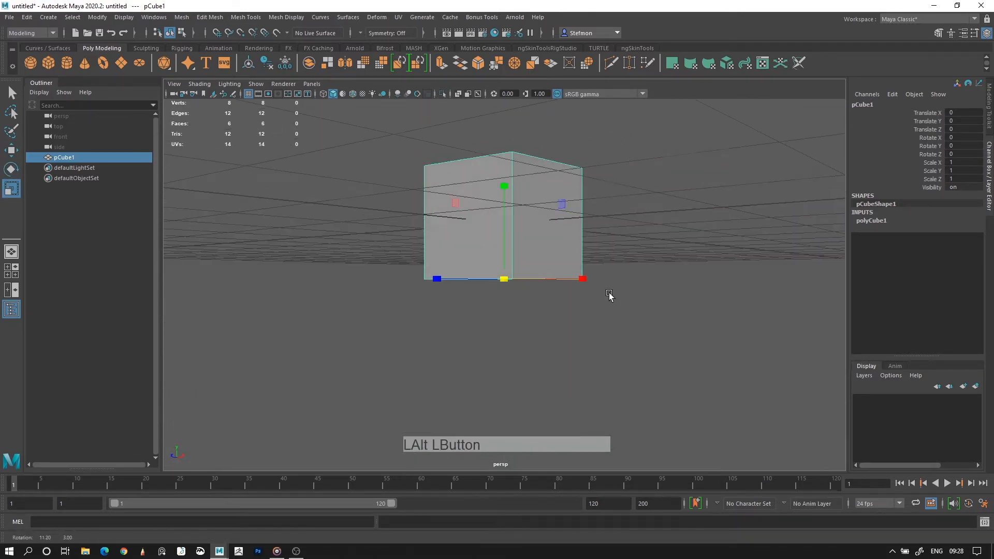
Step: Reset the cube's pivot to its centre with Center Pivot
{"action": "key", "text": "q"}
{"action": "key", "text": "w"}
{"action": "left_click_drag", "start_coordinate": [474, 184], "coordinate": [363, 189], "text": "alt"}
{"action": "left_click", "coordinate": [104, 18]}
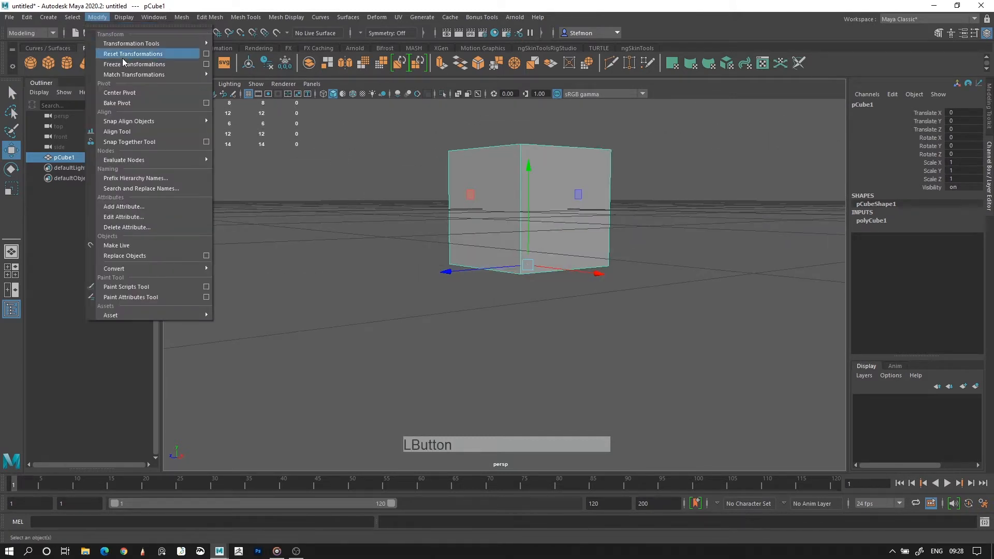
{"action": "left_click", "coordinate": [139, 96]}
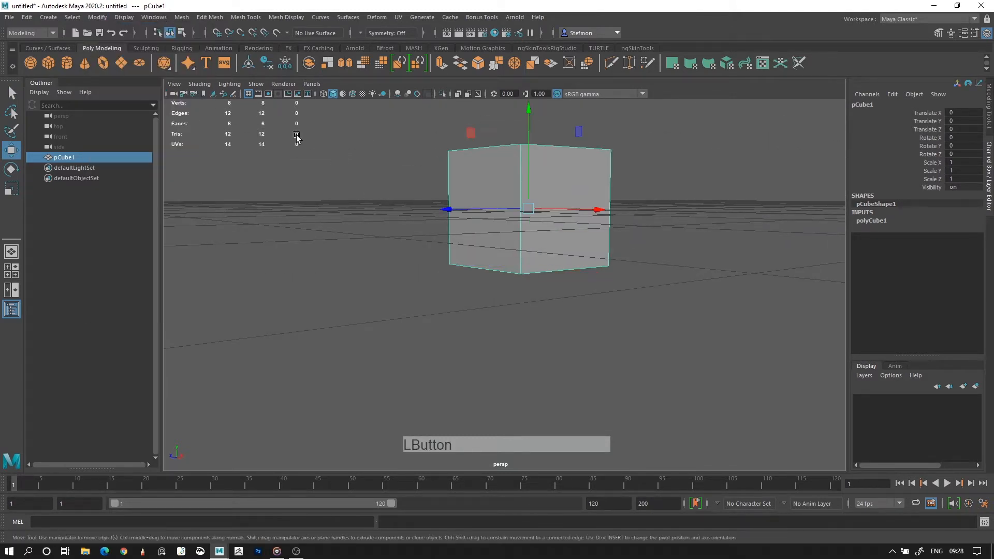
Step: Switch the cube to vertex mode and select its near upper corner vertex
{"action": "left_click_drag", "start_coordinate": [591, 228], "coordinate": [604, 244], "text": "alt"}
{"action": "right_click_drag", "start_coordinate": [604, 244], "coordinate": [555, 191], "text": "alt"}
{"action": "middle_click_drag", "start_coordinate": [556, 191], "coordinate": [557, 222], "text": "alt"}
{"action": "right_click_drag", "start_coordinate": [557, 222], "coordinate": [465, 257], "text": "alt"}
{"action": "key", "text": "q"}
{"action": "left_click", "coordinate": [505, 261]}
{"action": "right_click", "coordinate": [505, 262]}
{"action": "left_click", "coordinate": [509, 259]}
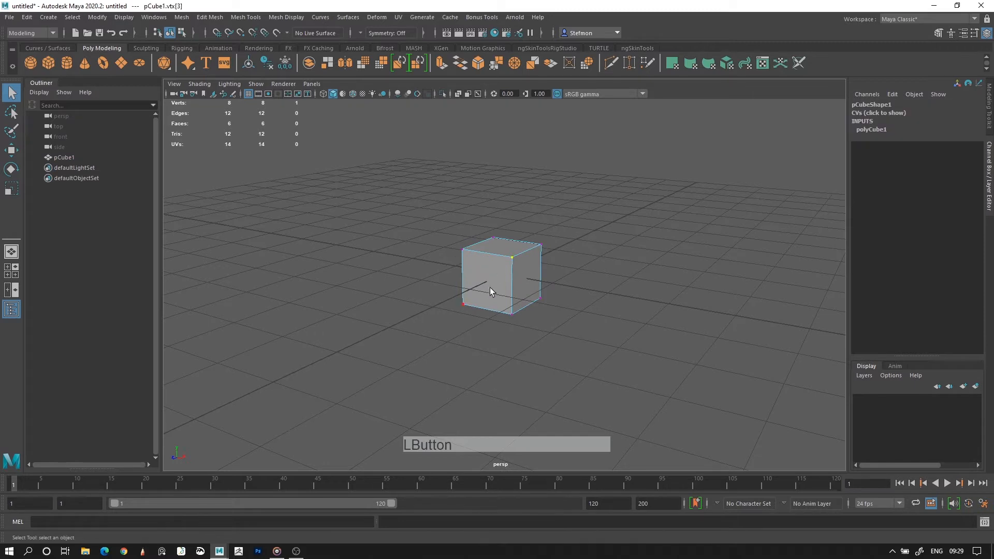
Step: Select all the cube's vertices, then only the near upper corner vertex, and move that vertex inward
{"action": "key", "text": "w"}
{"action": "left_click", "coordinate": [451, 336]}
{"action": "left_click_drag", "start_coordinate": [452, 335], "coordinate": [611, 160]}
{"action": "left_click", "coordinate": [514, 259]}
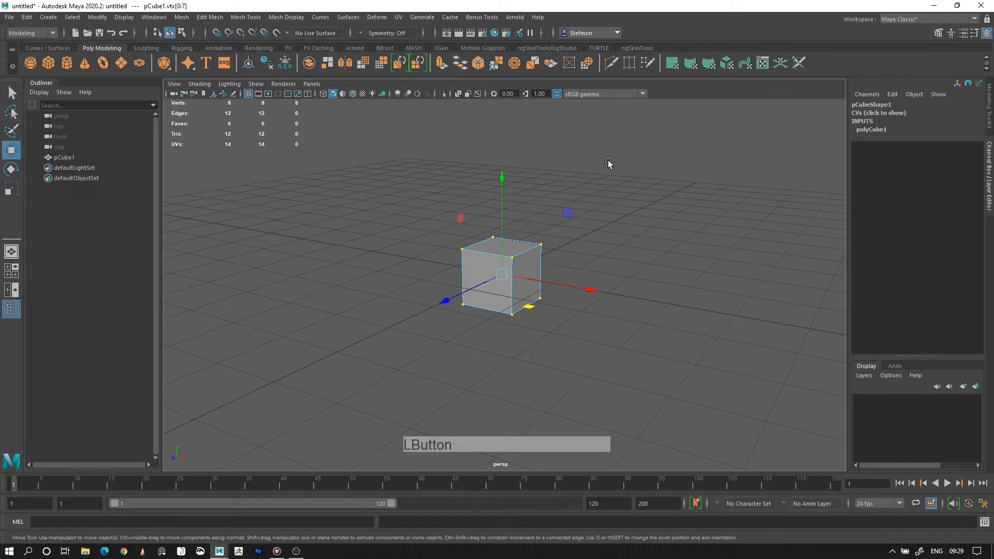
{"action": "scroll", "coordinate": [522, 268], "scroll_direction": "up", "scroll_amount": 3}
{"action": "mouse_move", "coordinate": [515, 244]}
{"action": "left_mouse_down"}
{"action": "mouse_move", "coordinate": [477, 293]}
{"action": "mouse_move", "coordinate": [505, 256]}
{"action": "left_mouse_up"}
{"action": "left_click_drag", "start_coordinate": [505, 255], "coordinate": [544, 241], "text": "alt"}
Step: Select the two vertices at the ends of one top edge, try rotating them, and undo the rotation
{"action": "key", "text": "r"}
{"action": "key", "text": "e"}
{"action": "key", "text": "q"}
{"action": "left_click_drag", "start_coordinate": [453, 291], "coordinate": [513, 189]}
{"action": "key", "text": "e"}
{"action": "left_click_drag", "start_coordinate": [518, 223], "coordinate": [508, 187]}
{"action": "key", "text": "ctrl+z"}
Step: Try scaling the two vertices at the ends of the cube's top edge, and undo the vertex edits
{"action": "key", "text": "r"}
{"action": "left_click_drag", "start_coordinate": [487, 243], "coordinate": [537, 282], "text": "alt"}
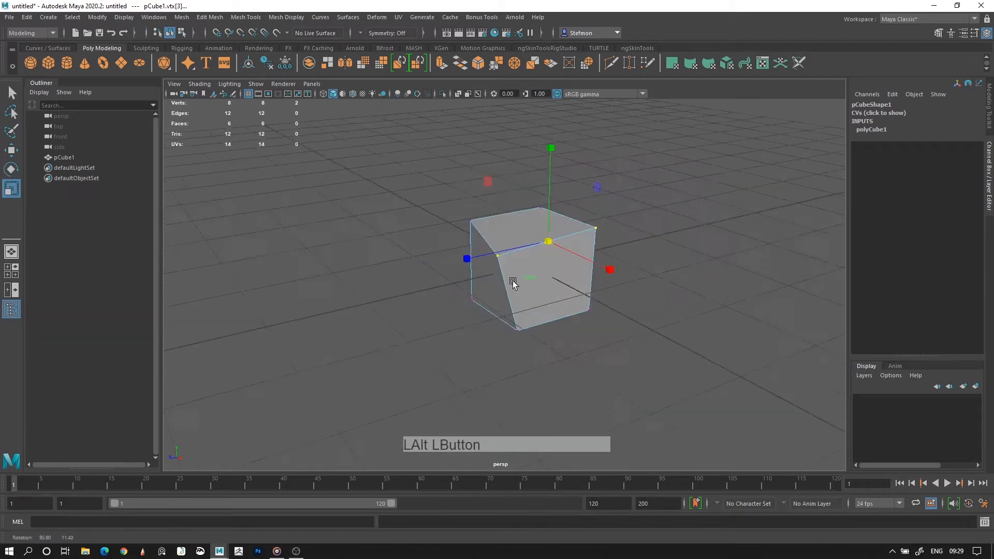
{"action": "key", "text": "q"}
{"action": "key", "text": "ctrl+z"}
{"action": "left_click_drag", "start_coordinate": [618, 237], "coordinate": [686, 230], "text": "alt"}
{"action": "scroll", "coordinate": [622, 233], "scroll_direction": "up", "scroll_amount": 4}
Step: Box-select the cube's vertices, try scaling them together, and undo the scaling
{"action": "left_click_drag", "start_coordinate": [330, 201], "coordinate": [528, 352]}
{"action": "key", "text": "r"}
{"action": "left_click_drag", "start_coordinate": [456, 281], "coordinate": [477, 284]}
{"action": "key", "text": "ctrl+z"}
{"action": "key", "text": "q"}
Step: Switch the cube to vertex mode, select only the near upper corner vertex, and clear the selection
{"action": "right_click_drag", "start_coordinate": [493, 263], "coordinate": [450, 260]}
{"action": "left_click", "coordinate": [444, 271]}
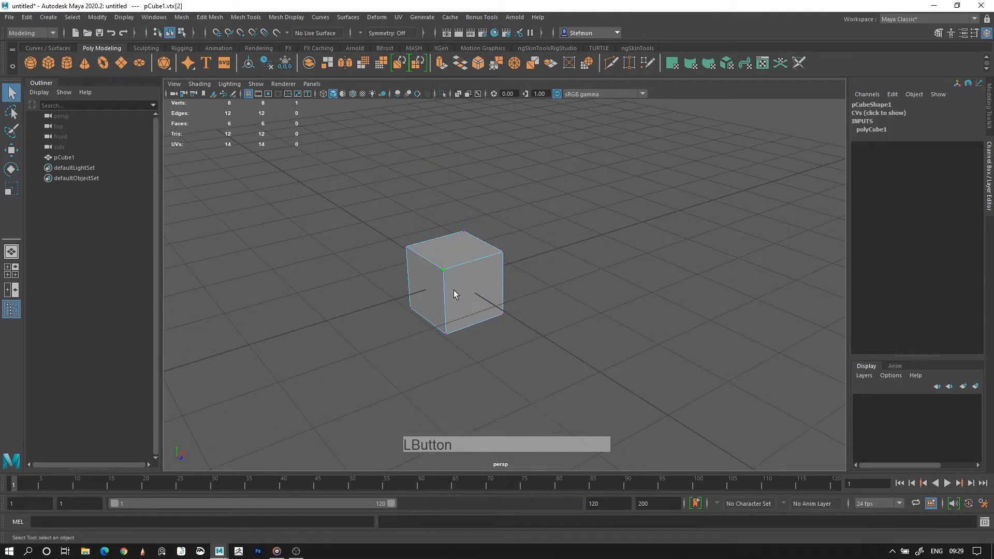
{"action": "left_click_drag", "start_coordinate": [454, 290], "coordinate": [471, 273], "text": "alt"}
{"action": "key", "text": "alt+d"}
Step: Switch the cube to edge mode, try scaling and rotating its near edge, and undo the changes
{"action": "right_click_drag", "start_coordinate": [460, 273], "coordinate": [461, 250]}
{"action": "left_click", "coordinate": [465, 282]}
{"action": "key", "text": "r"}
{"action": "left_click_drag", "start_coordinate": [451, 258], "coordinate": [501, 255]}
{"action": "key", "text": "ctrl+z"}
{"action": "key", "text": "e"}
{"action": "key", "text": "ctrl+z"}
Step: Switch the cube to face mode, select one face, and try moving and scaling it
{"action": "key", "text": "alt+d"}
{"action": "right_click_drag", "start_coordinate": [501, 256], "coordinate": [493, 273]}
{"action": "left_click", "coordinate": [493, 273]}
{"action": "left_click_drag", "start_coordinate": [493, 272], "coordinate": [440, 293], "text": "alt"}
{"action": "key", "text": "w"}
{"action": "key", "text": "ctrl+z"}
{"action": "key", "text": "q"}
{"action": "left_click_drag", "start_coordinate": [368, 288], "coordinate": [510, 342], "text": "alt"}
{"action": "key", "text": "r"}
{"action": "left_click_drag", "start_coordinate": [504, 269], "coordinate": [570, 269]}
Step: Select two faces of the cube, try moving them together, and undo the move
{"action": "left_click_drag", "start_coordinate": [414, 321], "coordinate": [383, 305], "text": "alt"}
{"action": "right_click_drag", "start_coordinate": [510, 277], "coordinate": [490, 270], "text": "alt"}
{"action": "key", "text": "q"}
{"action": "left_click", "coordinate": [490, 271]}
{"action": "left_click", "coordinate": [501, 255], "text": "shift"}
{"action": "key", "text": "w"}
{"action": "left_click_drag", "start_coordinate": [559, 290], "coordinate": [377, 165], "text": "alt"}
{"action": "key", "text": "ctrl+z"}
{"action": "key", "text": "alt+d"}
Step: Undo the remaining face edits so the cube is back in object mode, and clear the selection
{"action": "left_click", "coordinate": [486, 294]}
{"action": "left_click_drag", "start_coordinate": [462, 242], "coordinate": [511, 313], "text": "alt"}
{"action": "right_click_drag", "start_coordinate": [510, 314], "coordinate": [522, 316], "text": "alt"}
{"action": "key", "text": "ctrl+z"}
{"action": "left_click_drag", "start_coordinate": [522, 316], "coordinate": [487, 353], "text": "alt"}
{"action": "left_click", "coordinate": [487, 352]}
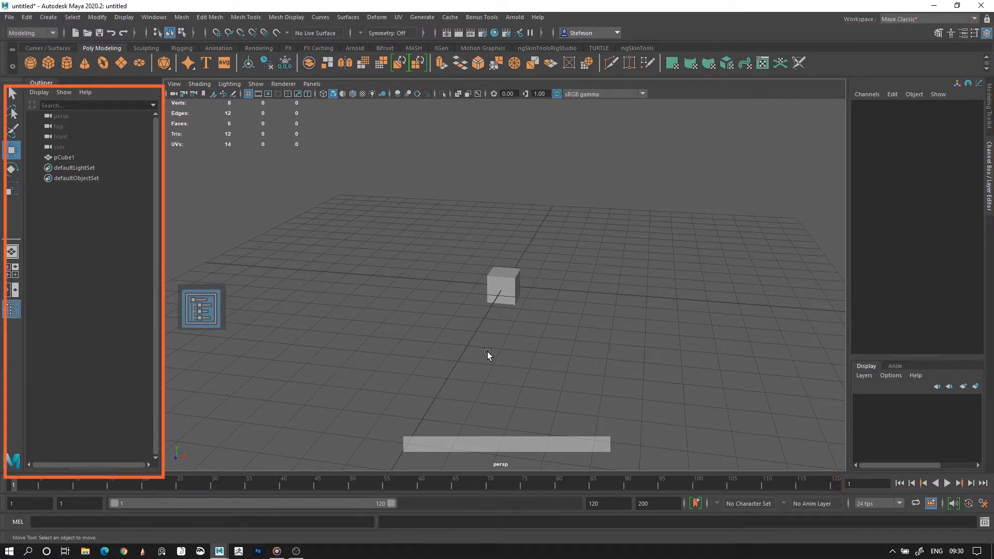
Step: Select pCube1 and rename it New_Cube
{"action": "left_click", "coordinate": [73, 156]}
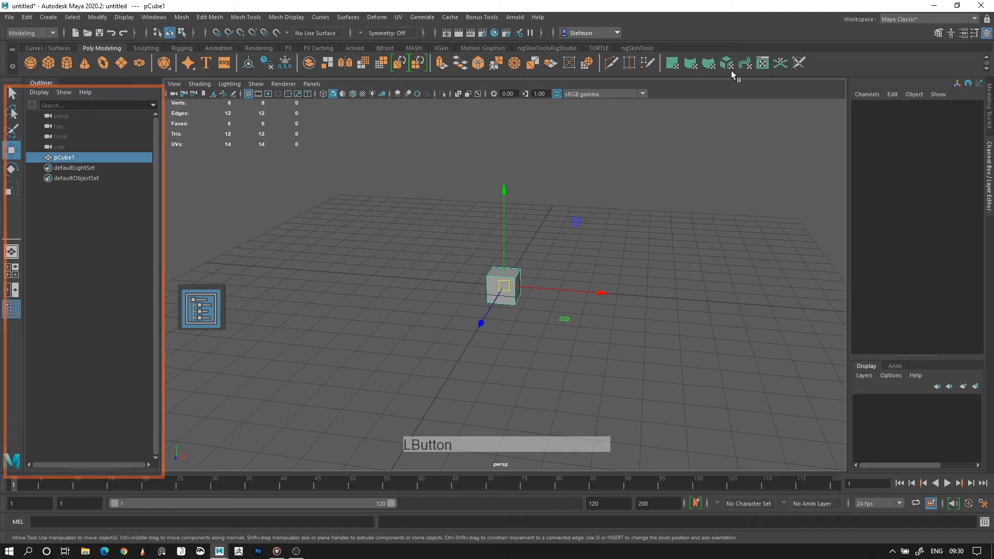
{"action": "key", "text": "q"}
{"action": "left_click", "coordinate": [64, 148]}
{"action": "left_click", "coordinate": [66, 157]}
{"action": "double_click", "coordinate": [63, 157]}
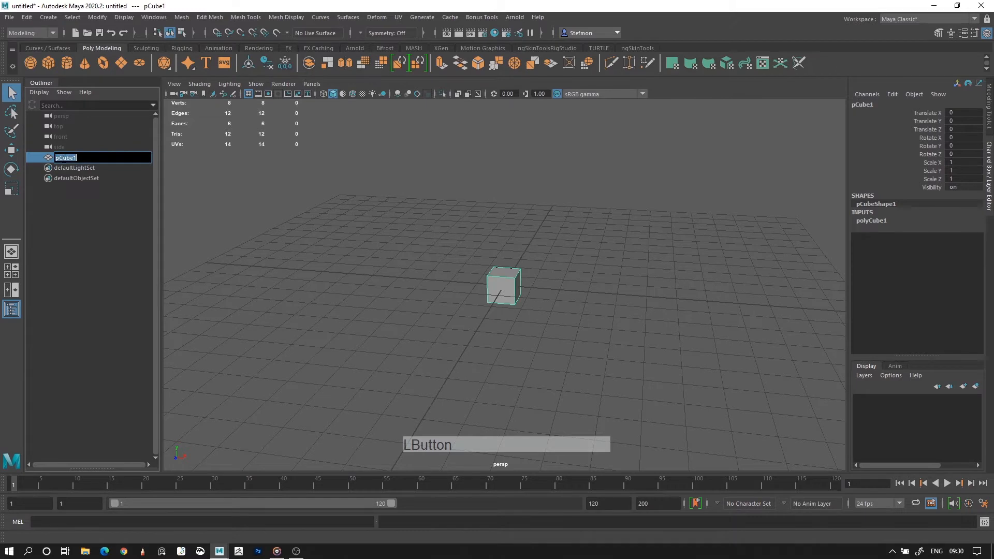
{"action": "type", "text": "New Cube"}
{"action": "key", "text": "Return"}
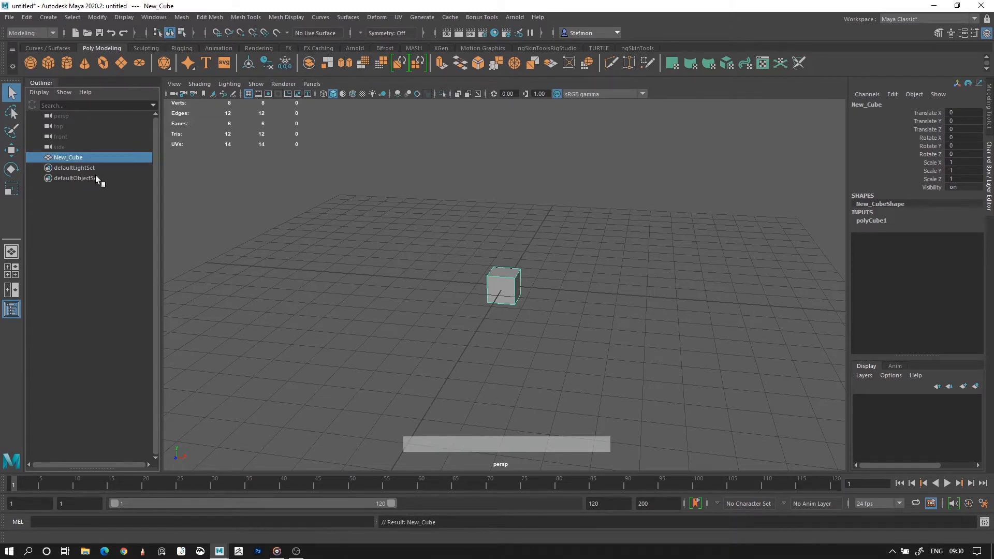
Step: Delete New_Cube, undo the deletion, and duplicate the cube several times in place
{"action": "key", "text": "Delete"}
{"action": "key", "text": "ctrl+z"}
{"action": "key", "text": "ctrl+d"}
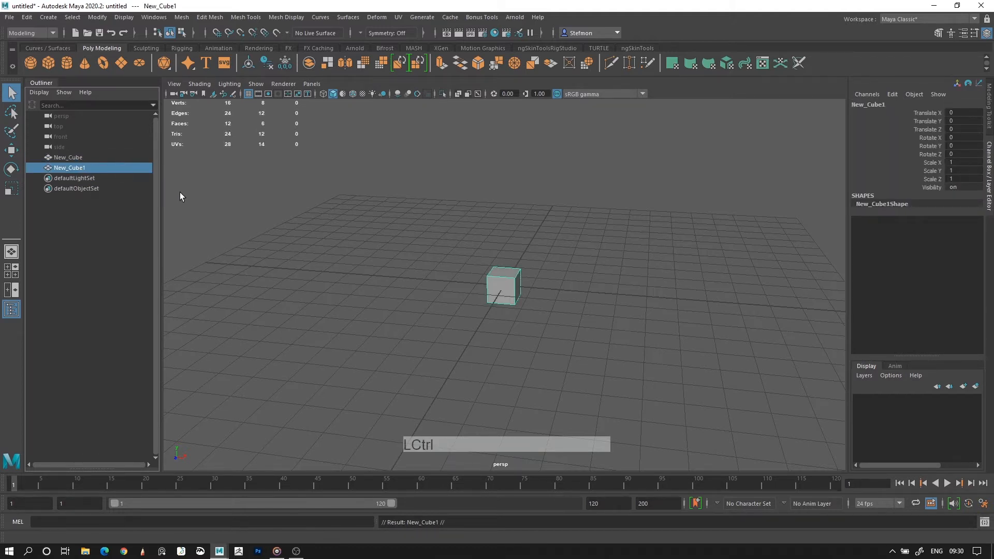
{"action": "key", "text": "ctrl+d"}
{"action": "key", "text": "ctrl+d"}
{"action": "key", "text": "ctrl+d"}
Step: Delete the surplus cubes so that only New_Cube2 is left in the scene
{"action": "key", "text": "Delete"}
{"action": "left_click", "coordinate": [64, 189]}
{"action": "key", "text": "Delete"}
{"action": "left_click", "coordinate": [505, 285]}
{"action": "key", "text": "Delete"}
{"action": "key", "text": "ctrl+z"}
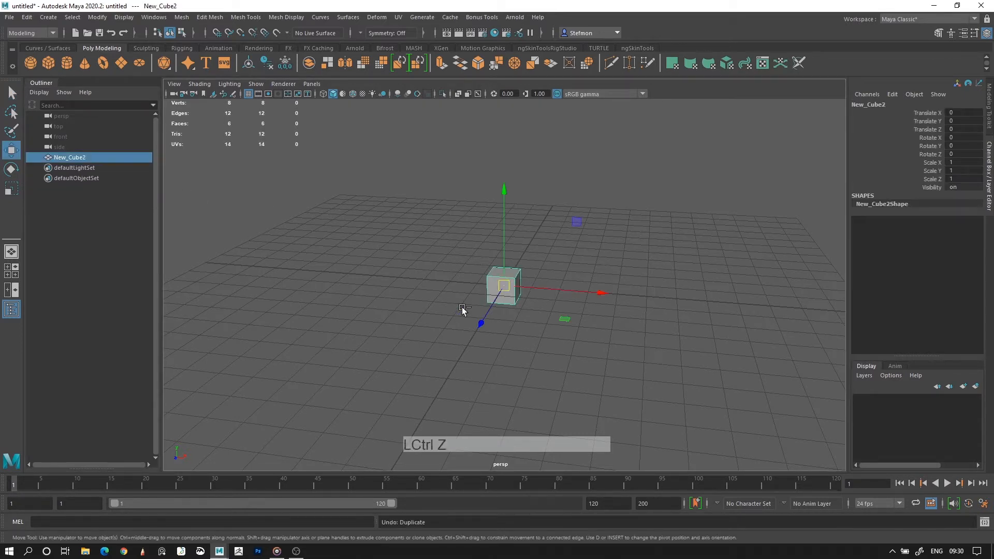
Step: Duplicate New_Cube2 twice and space the three cubes along X at about -2.6, 0 and 3.3
{"action": "key", "text": "ctrl+d"}
{"action": "key", "text": "ctrl+d"}
{"action": "left_click_drag", "start_coordinate": [508, 284], "coordinate": [473, 288]}
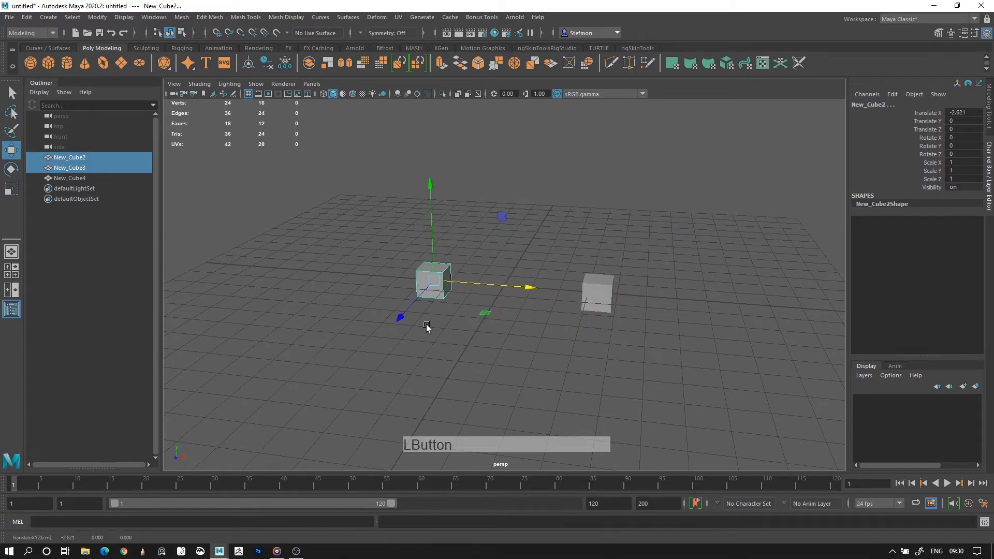
{"action": "left_click", "coordinate": [103, 167]}
{"action": "left_click_drag", "start_coordinate": [495, 283], "coordinate": [565, 299]}
Step: Select New_Cube2, New_Cube3 and New_Cube4 and group them
{"action": "left_click", "coordinate": [92, 156]}
{"action": "left_click", "coordinate": [82, 178], "text": "shift"}
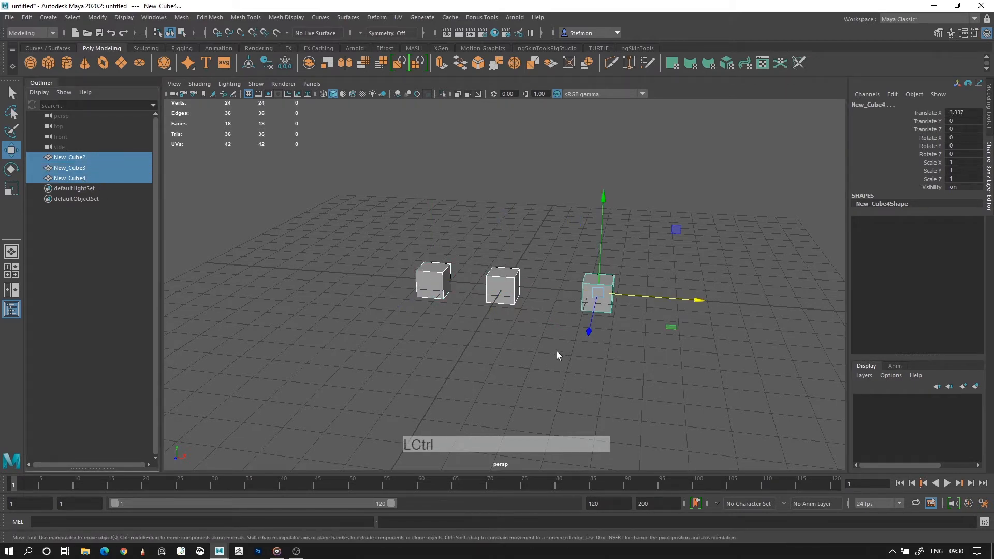
{"action": "key", "text": "ctrl+g"}
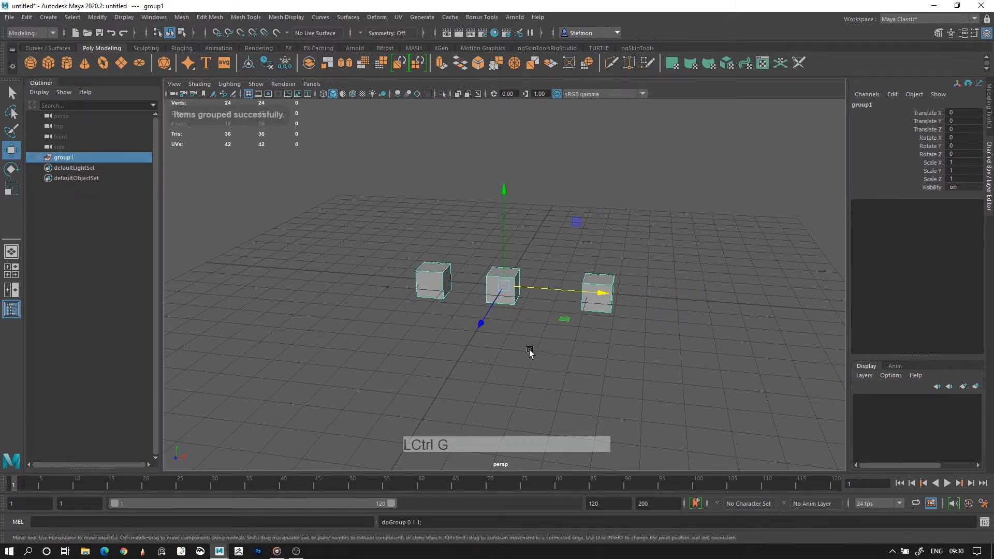
Step: Try raising group1 about 1.05 units and rotating it, and undo both transforms
{"action": "left_click", "coordinate": [92, 161]}
{"action": "left_click_drag", "start_coordinate": [505, 219], "coordinate": [506, 203]}
{"action": "key", "text": "e"}
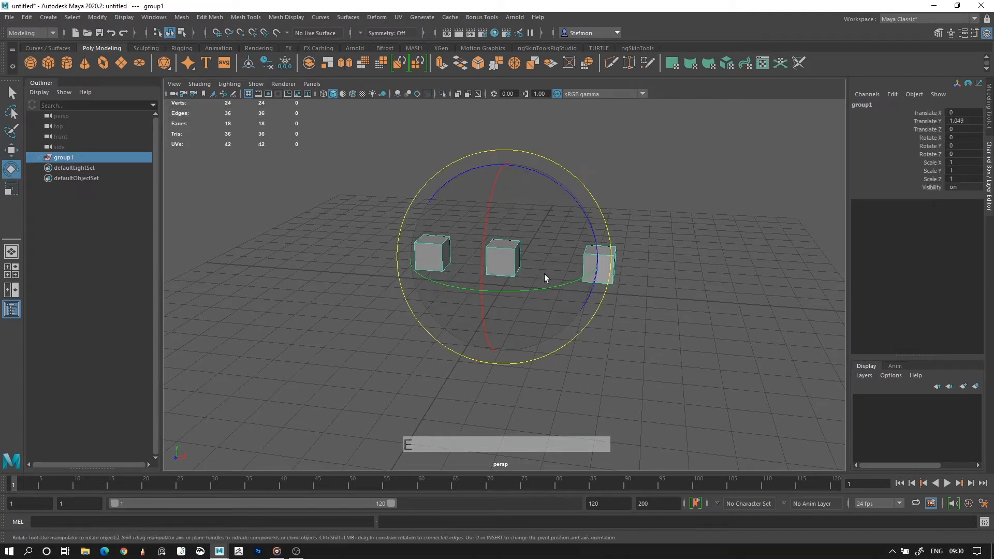
{"action": "left_click_drag", "start_coordinate": [544, 251], "coordinate": [508, 263]}
{"action": "key", "text": "ctrl+z"}
{"action": "key", "text": "ctrl+z"}
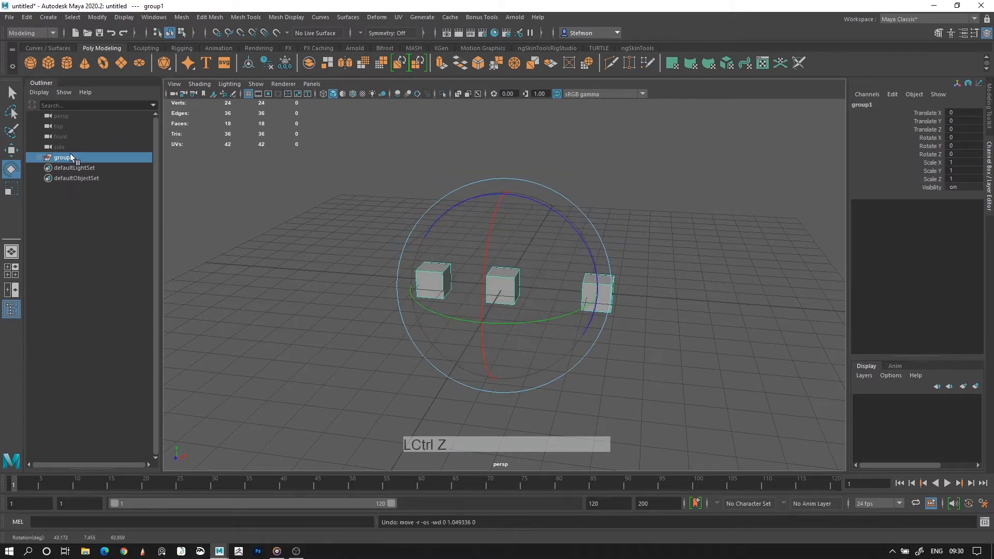
Step: Expand group1, take New_Cube3 out of it, and parent New_Cube2 under New_Cube3
{"action": "left_click", "coordinate": [37, 158]}
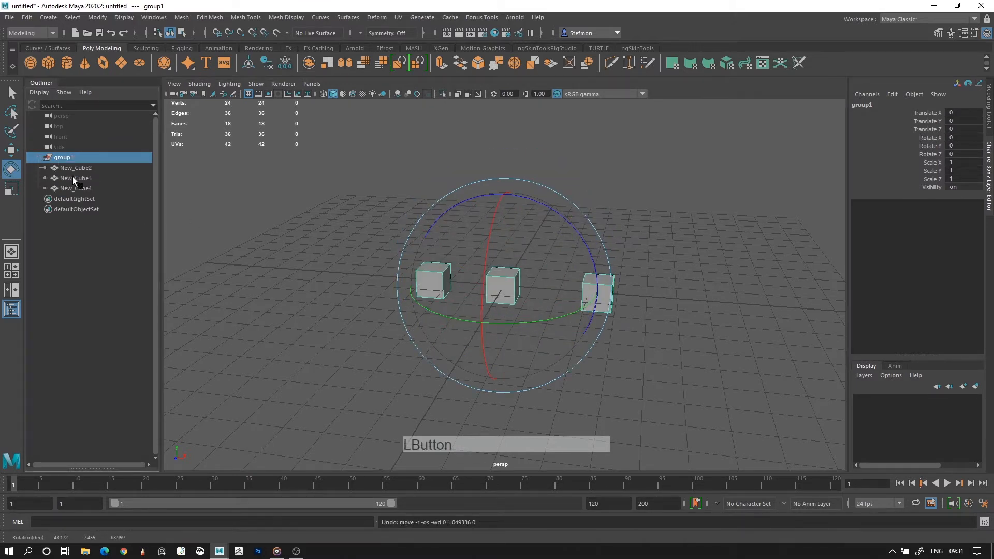
{"action": "left_click", "coordinate": [73, 179]}
{"action": "mouse_move", "coordinate": [71, 181]}
{"action": "middle_mouse_down"}
{"action": "mouse_move", "coordinate": [74, 152]}
{"action": "mouse_move", "coordinate": [76, 166]}
{"action": "middle_mouse_up"}
{"action": "left_click", "coordinate": [69, 178]}
{"action": "left_click", "coordinate": [40, 157]}
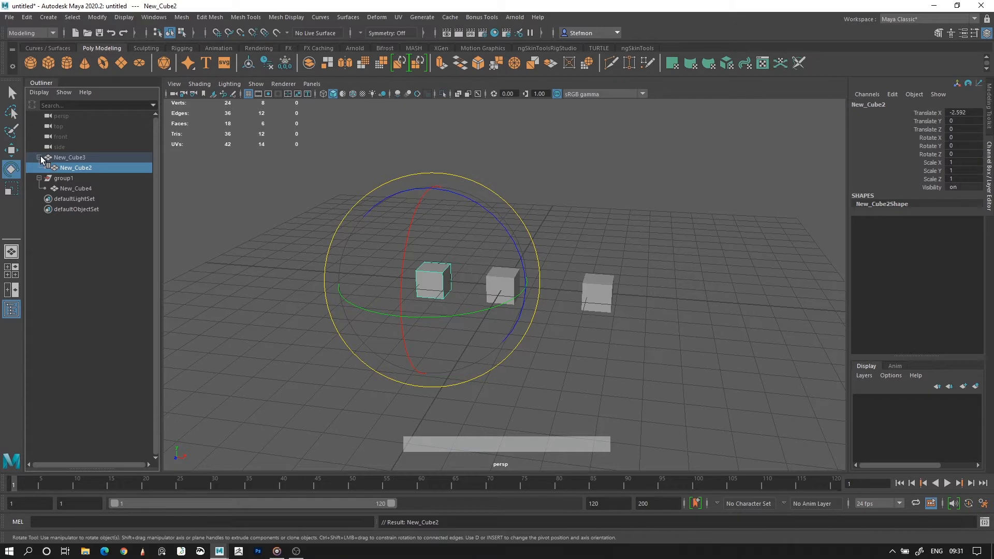
Step: Unparent New_Cube2 from New_Cube3 and put both cubes back directly under group1
{"action": "left_click", "coordinate": [40, 157]}
{"action": "left_click", "coordinate": [39, 157]}
{"action": "middle_click_drag", "start_coordinate": [80, 169], "coordinate": [79, 156]}
{"action": "left_click", "coordinate": [72, 168], "text": "shift"}
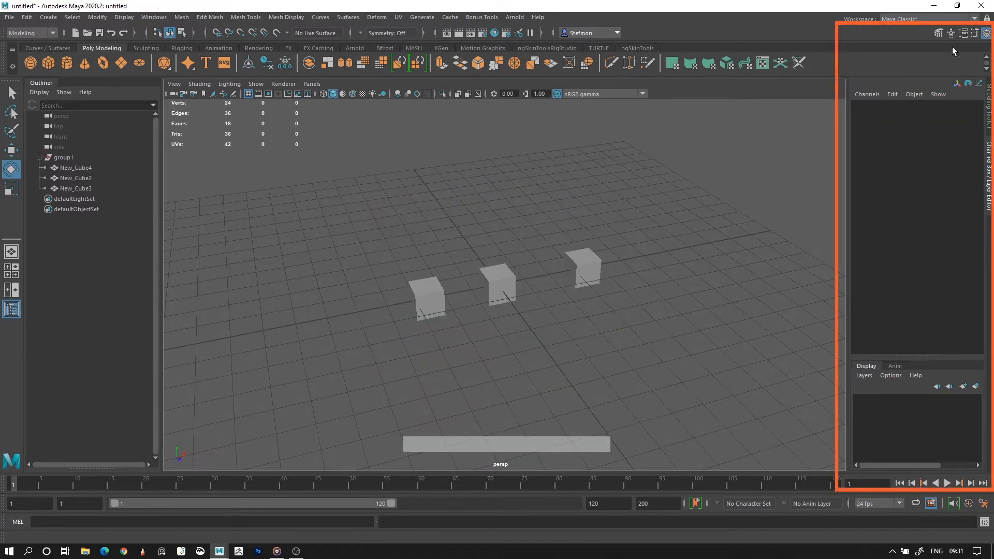
Step: Hide and reshow the Channel Box, and select the middle cube New_Cube3 to view its transform attributes
{"action": "left_click", "coordinate": [987, 34]}
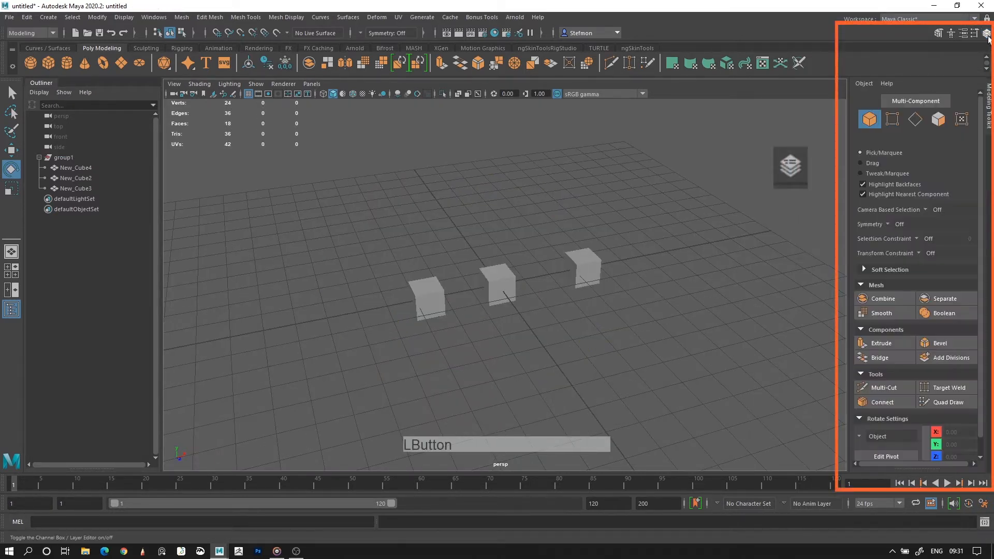
{"action": "left_click", "coordinate": [986, 34]}
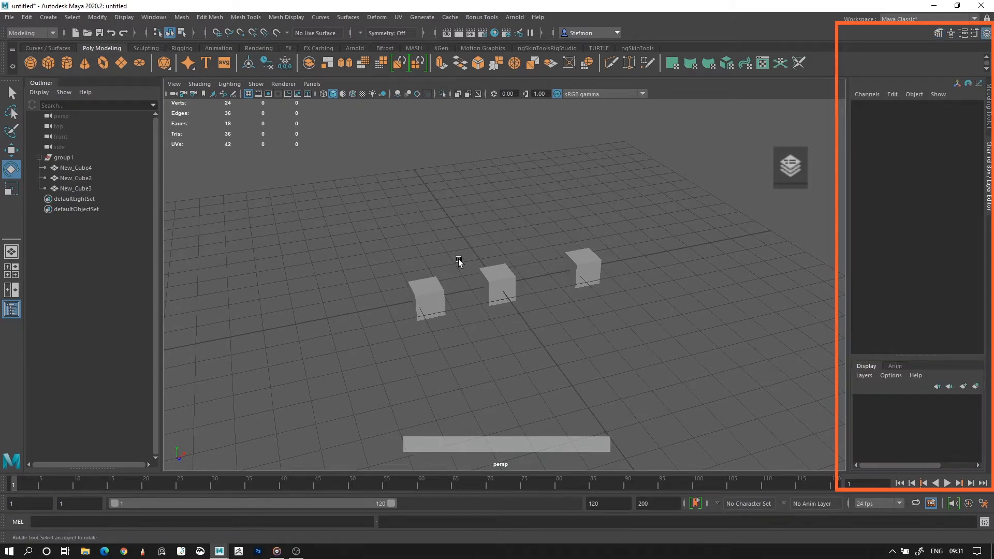
{"action": "left_click", "coordinate": [497, 282]}
{"action": "right_click_drag", "start_coordinate": [491, 291], "coordinate": [686, 270], "text": "alt"}
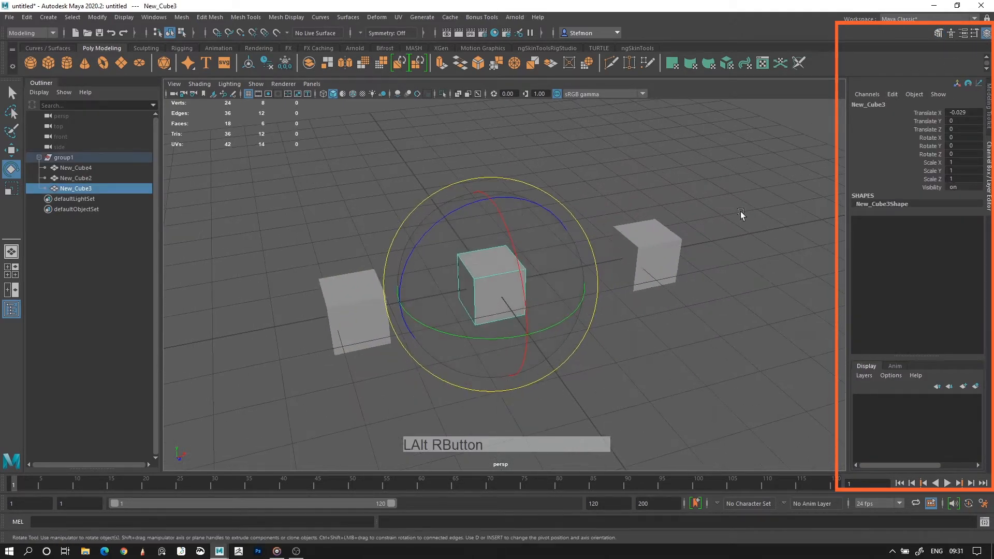
{"action": "left_click_drag", "start_coordinate": [717, 246], "coordinate": [757, 223], "text": "alt"}
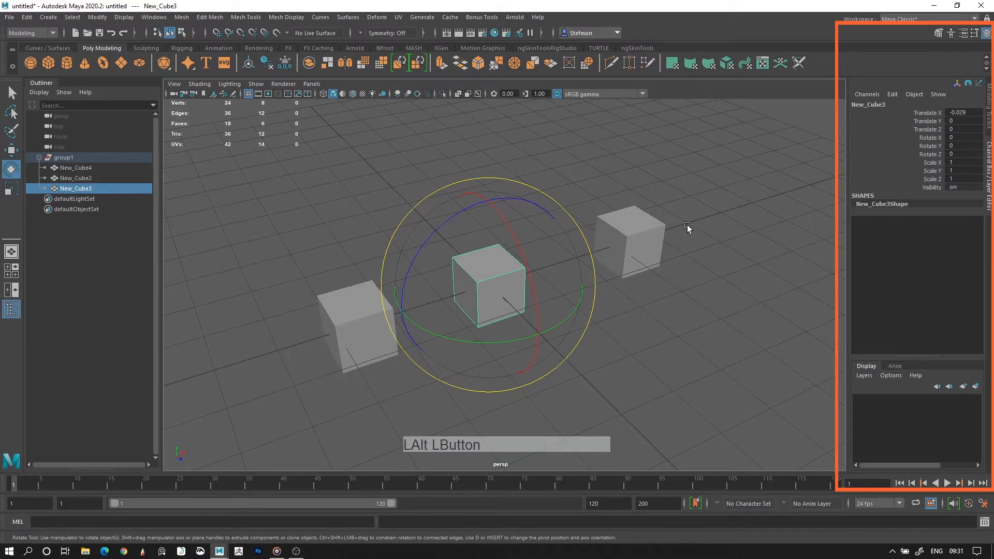
Step: Move New_Cube3 freehand to about X 0.17, Y 0.57, Z -0.32 and scale it uniformly to about 1.69
{"action": "key", "text": "w"}
{"action": "left_click_drag", "start_coordinate": [489, 290], "coordinate": [525, 250]}
{"action": "key", "text": "e"}
{"action": "key", "text": "z"}
{"action": "key", "text": "r"}
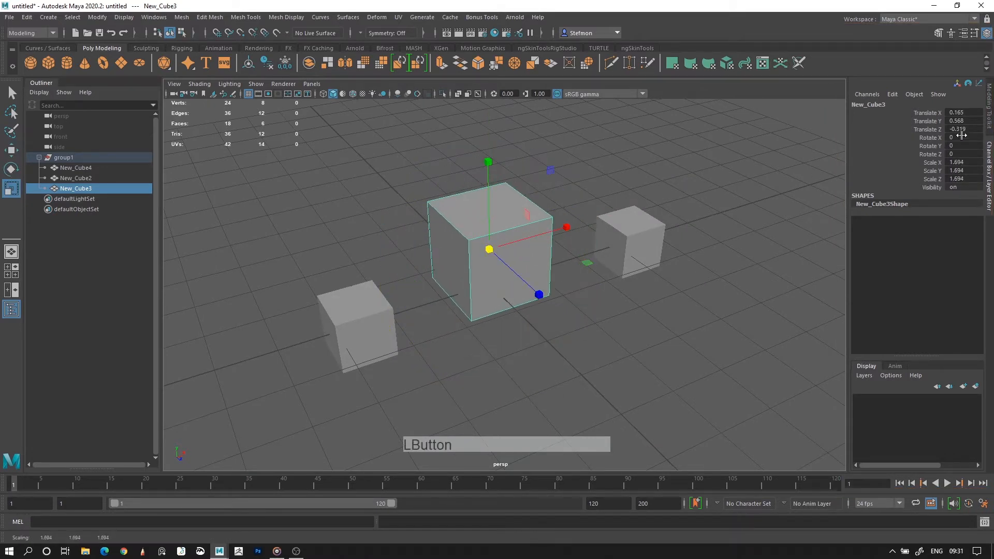
Step: Set New_Cube3's Rotate X, Y and Z to 45 together
{"action": "left_click_drag", "start_coordinate": [957, 137], "coordinate": [964, 153]}
{"action": "left_click", "coordinate": [964, 153]}
{"action": "type", "text": "45"}
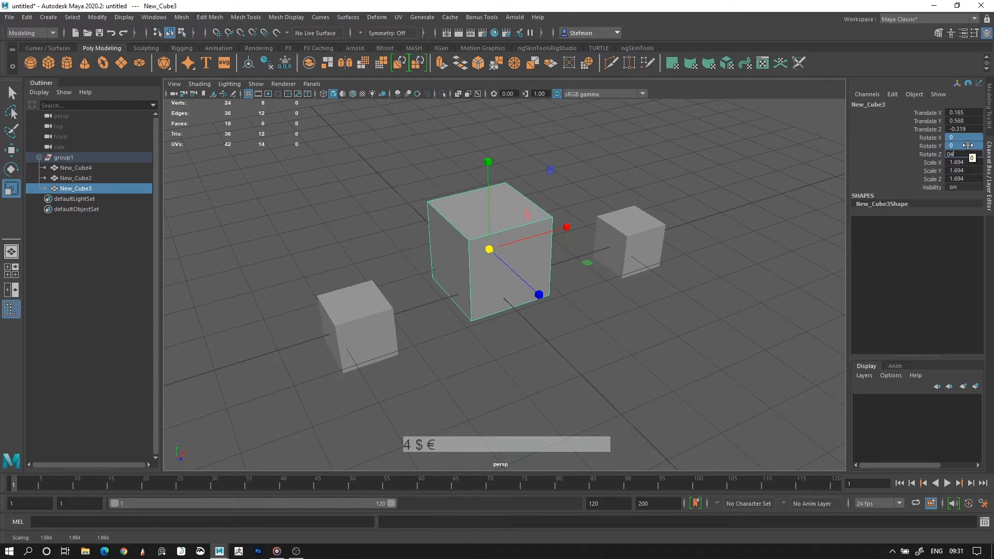
{"action": "key", "text": "KP_Enter"}
Step: Set New_Cube3's translate and rotate values to 0 and all its scale values to 1
{"action": "left_click_drag", "start_coordinate": [965, 112], "coordinate": [965, 150]}
{"action": "left_click", "coordinate": [965, 153]}
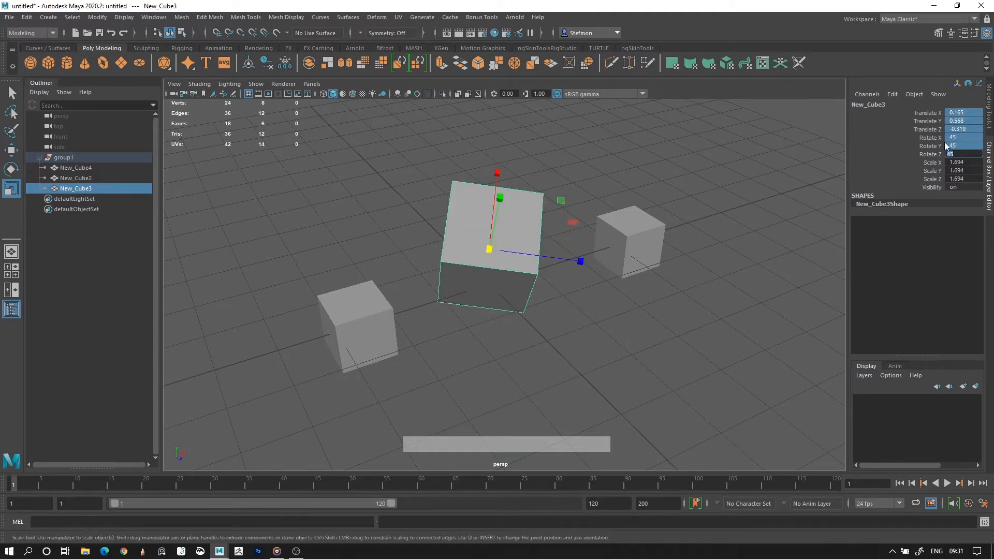
{"action": "type", "text": "0"}
{"action": "key", "text": "KP_Enter"}
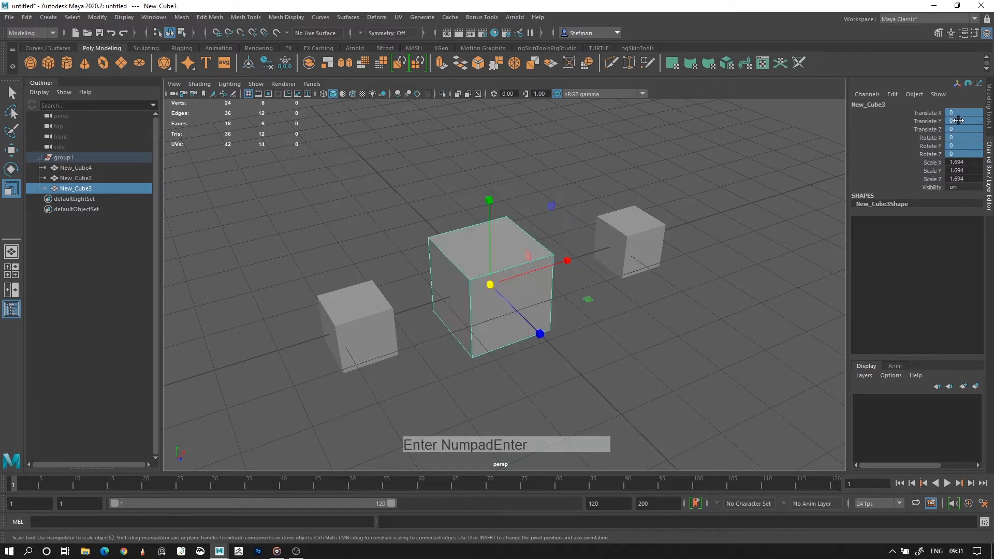
{"action": "left_click_drag", "start_coordinate": [967, 160], "coordinate": [969, 177]}
{"action": "type", "text": "1"}
{"action": "key", "text": "KP_Enter"}
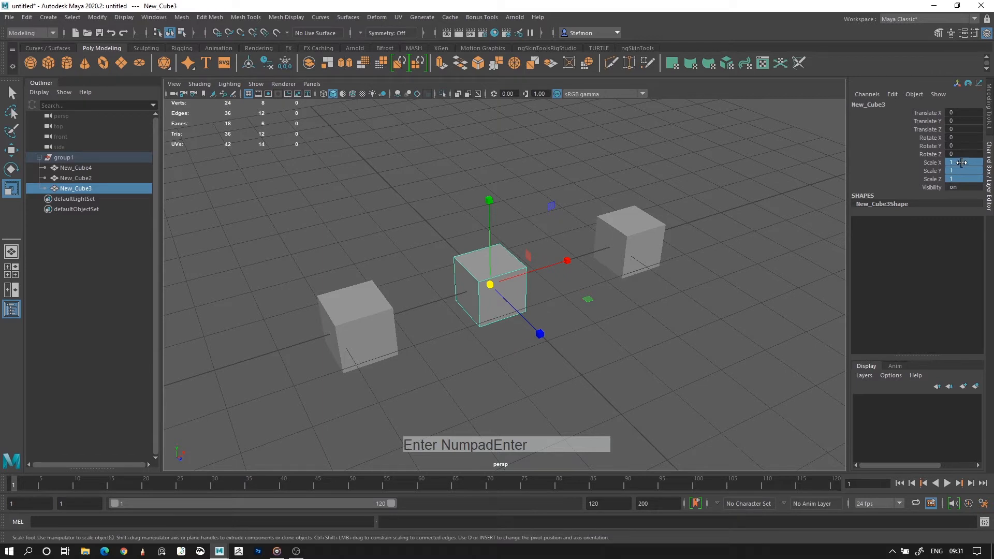
Step: Set New_Cube3's Scale X, Y and Z to 0, and return them to 1
{"action": "left_click", "coordinate": [961, 177]}
{"action": "type", "text": "0"}
{"action": "key", "text": "KP_Enter"}
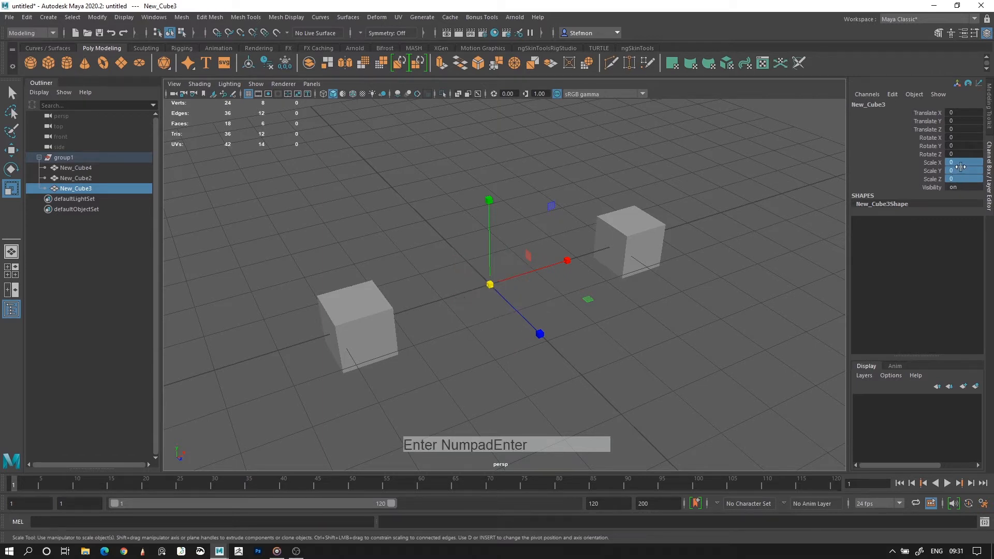
{"action": "left_click", "coordinate": [962, 171]}
{"action": "type", "text": "1"}
{"action": "key", "text": "KP_Enter"}
Step: Move New_Cube3 to about X 2.9, Y 2.4, Z -2.62 and scale it uniformly to 2.66
{"action": "right_click_drag", "start_coordinate": [836, 179], "coordinate": [774, 300], "text": "alt"}
{"action": "left_click_drag", "start_coordinate": [775, 300], "coordinate": [660, 181], "text": "alt"}
{"action": "key", "text": "alt+d"}
{"action": "left_click", "coordinate": [511, 265]}
{"action": "key", "text": "w"}
{"action": "right_click_drag", "start_coordinate": [669, 193], "coordinate": [637, 186], "text": "alt"}
{"action": "key", "text": "r"}
{"action": "left_click_drag", "start_coordinate": [624, 201], "coordinate": [673, 208]}
{"action": "middle_click_drag", "start_coordinate": [699, 178], "coordinate": [684, 204], "text": "alt"}
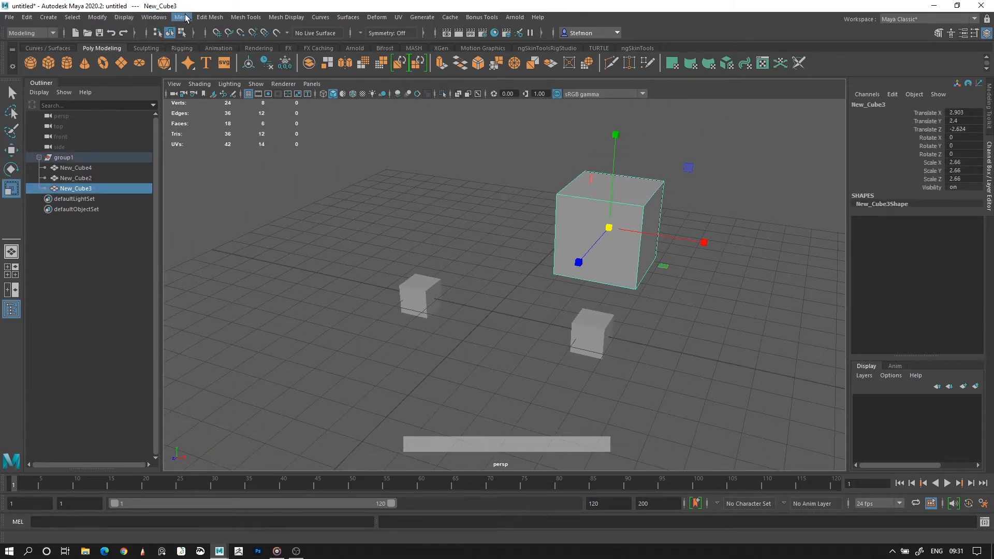
Step: Freeze New_Cube3's transformations at its current position and size
{"action": "left_click", "coordinate": [104, 18]}
{"action": "left_click", "coordinate": [123, 65]}
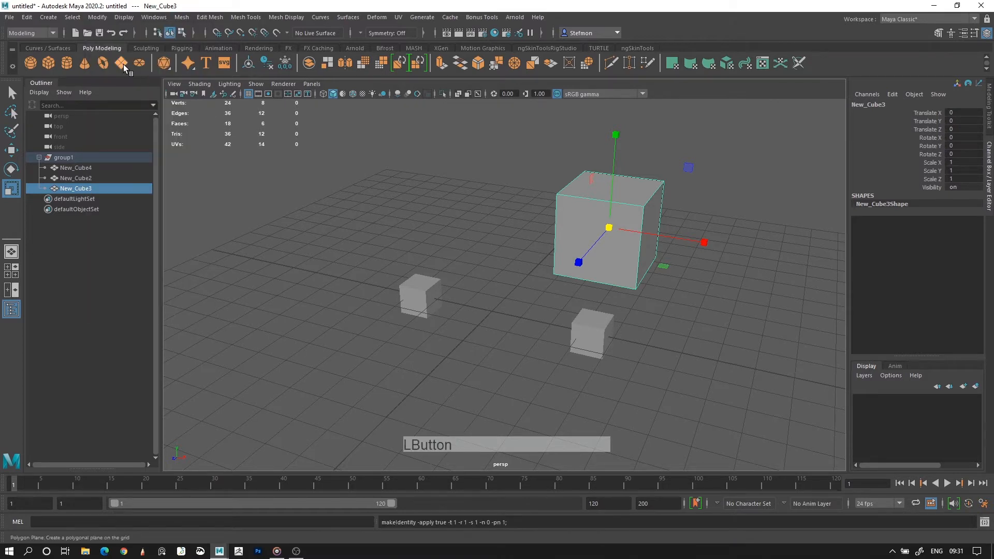
Step: Delete New_Cube3 and move New_Cube2 along X to about 1.2, beside New_Cube4
{"action": "left_click_drag", "start_coordinate": [706, 245], "coordinate": [644, 273], "text": "alt"}
{"action": "key", "text": "Delete"}
{"action": "left_click_drag", "start_coordinate": [395, 368], "coordinate": [489, 262]}
{"action": "key", "text": "w"}
{"action": "left_click_drag", "start_coordinate": [444, 329], "coordinate": [571, 355]}
Step: Duplicate New_Cube2 and New_Cube4 and offset the copies backward along Z into a two-by-two arrangement
{"action": "left_click_drag", "start_coordinate": [492, 411], "coordinate": [634, 245]}
{"action": "key", "text": "ctrl+d"}
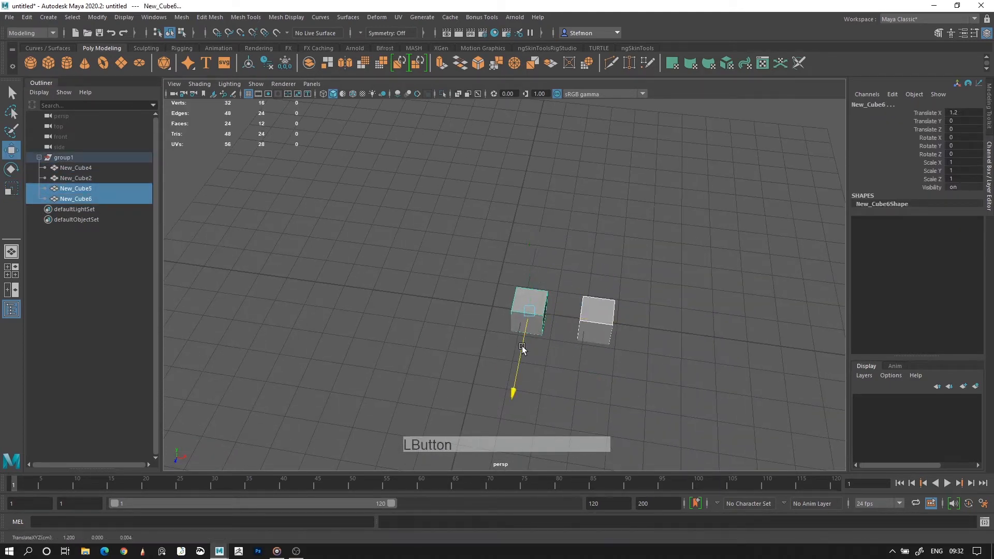
{"action": "left_click_drag", "start_coordinate": [523, 352], "coordinate": [536, 287]}
{"action": "left_click", "coordinate": [394, 294]}
Step: Mirror group1 across the origin by setting its Scale X to -1
{"action": "left_click", "coordinate": [69, 159]}
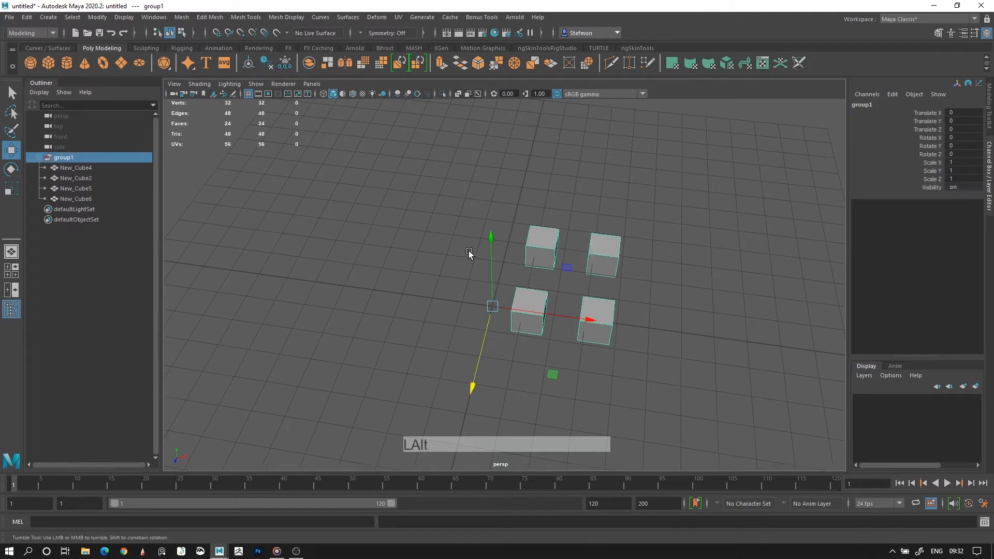
{"action": "left_click_drag", "start_coordinate": [468, 252], "coordinate": [488, 277], "text": "alt"}
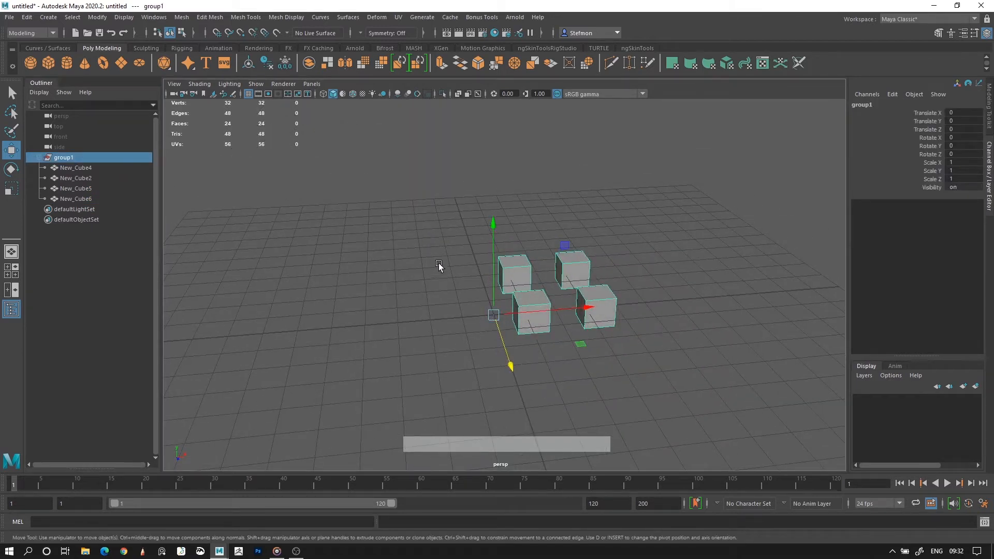
{"action": "left_click", "coordinate": [90, 158]}
{"action": "left_click", "coordinate": [958, 162]}
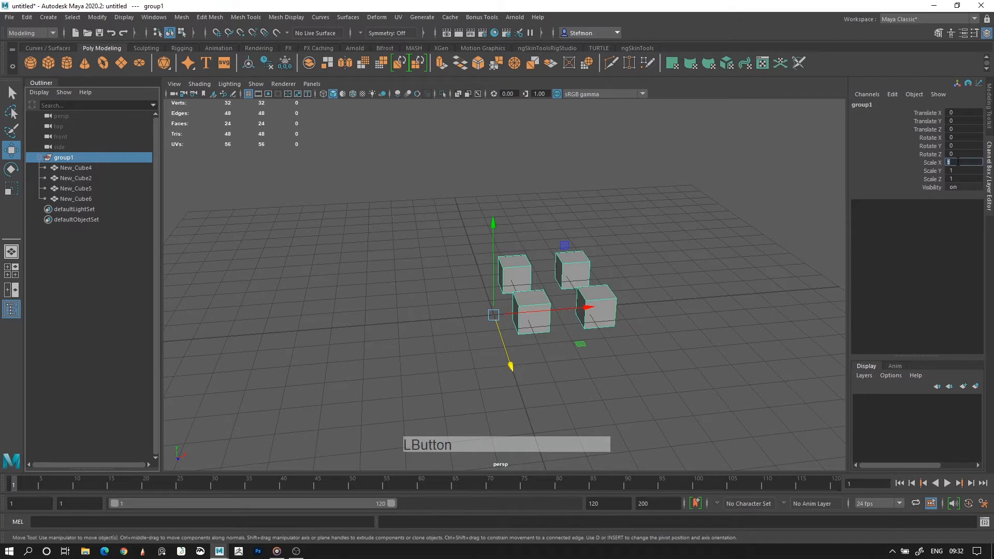
{"action": "type", "text": "-1"}
{"action": "key", "text": "Return"}
Step: Freeze group1's transformations, and undo both the freeze and the -1 Scale X change
{"action": "left_click_drag", "start_coordinate": [624, 244], "coordinate": [575, 267], "text": "alt"}
{"action": "left_click", "coordinate": [98, 18]}
{"action": "left_click", "coordinate": [121, 63]}
{"action": "key", "text": "ctrl+z"}
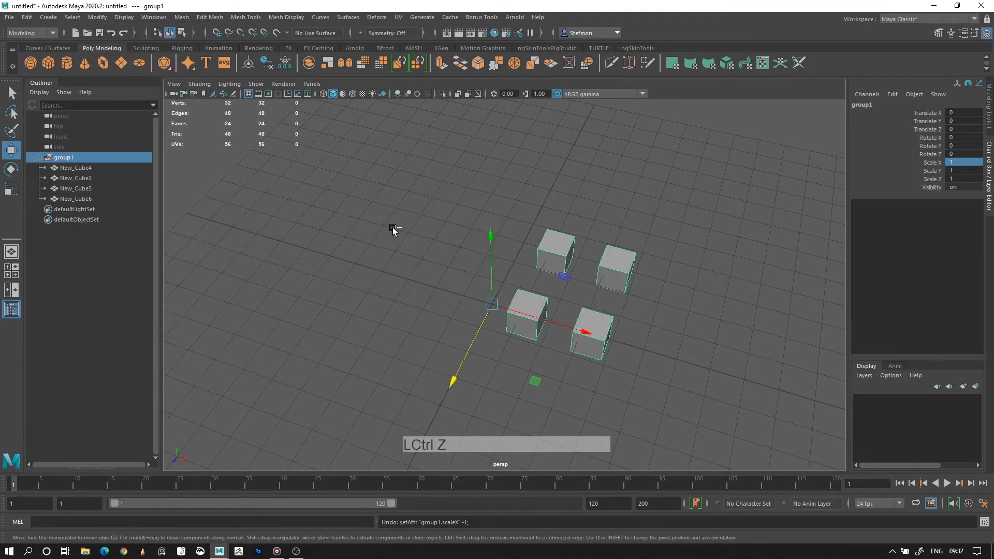
{"action": "left_click_drag", "start_coordinate": [393, 227], "coordinate": [466, 243], "text": "alt"}
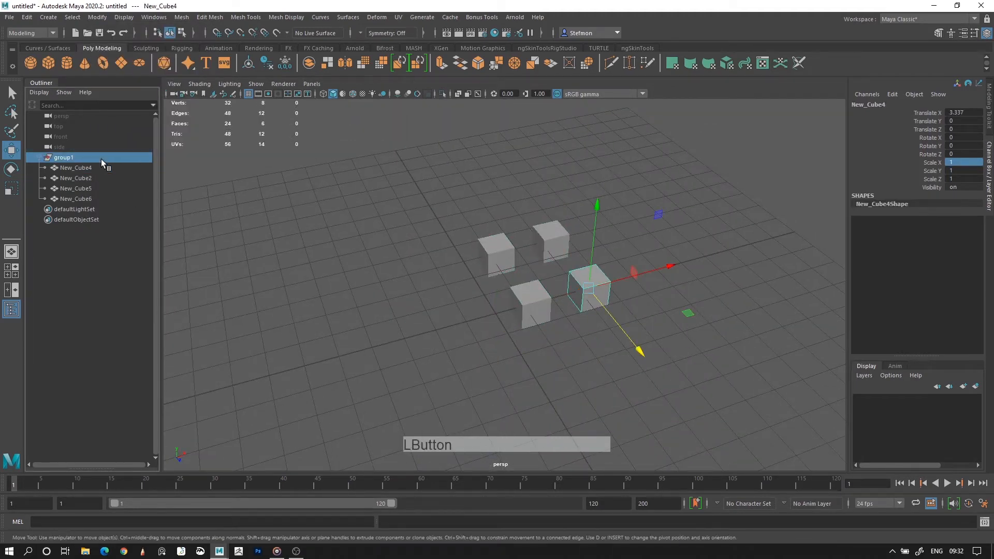
Step: Duplicate group1 and set the copy's Scale X to -1 to mirror its cubes across the origin
{"action": "key", "text": "ctrl+d"}
{"action": "left_click", "coordinate": [957, 163]}
{"action": "type", "text": "-1"}
{"action": "key", "text": "Return"}
{"action": "left_click_drag", "start_coordinate": [549, 253], "coordinate": [479, 259], "text": "alt"}
{"action": "right_click_drag", "start_coordinate": [479, 259], "coordinate": [369, 217], "text": "alt"}
{"action": "left_click_drag", "start_coordinate": [368, 218], "coordinate": [425, 269], "text": "alt"}
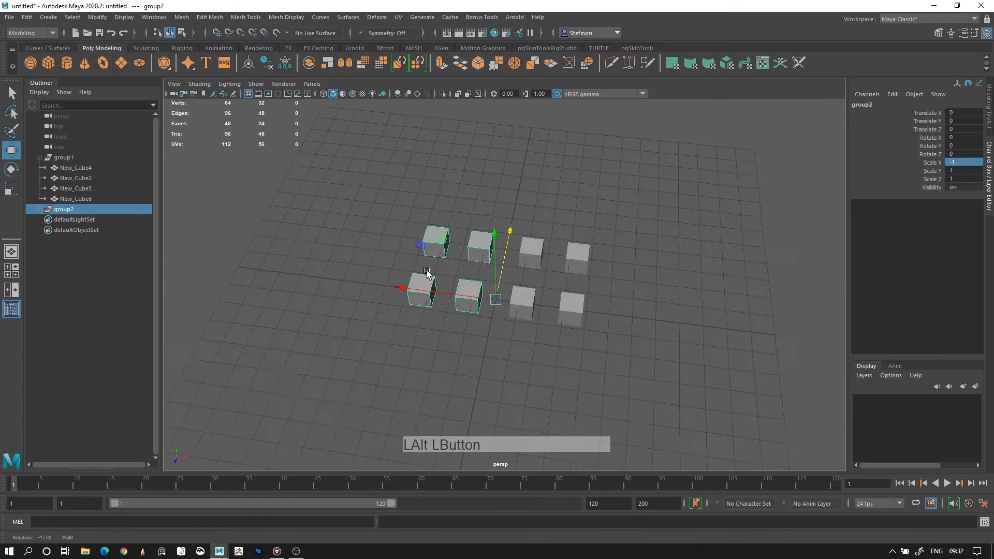
Step: Combine group1 and group2 into a single polygon mesh
{"action": "left_click", "coordinate": [39, 157]}
{"action": "left_click", "coordinate": [61, 157]}
{"action": "left_click", "coordinate": [64, 167], "text": "shift"}
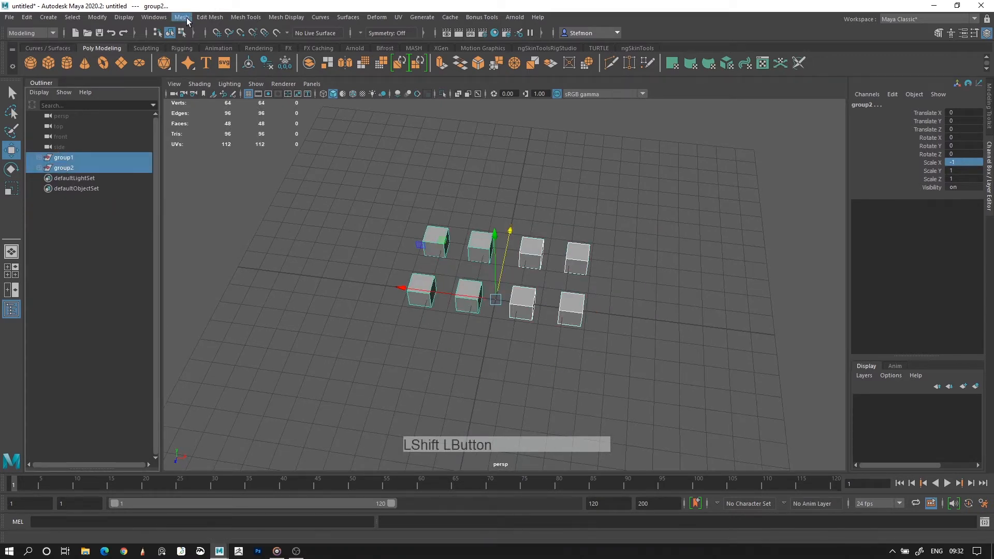
{"action": "left_click", "coordinate": [182, 17]}
{"action": "left_click", "coordinate": [204, 55]}
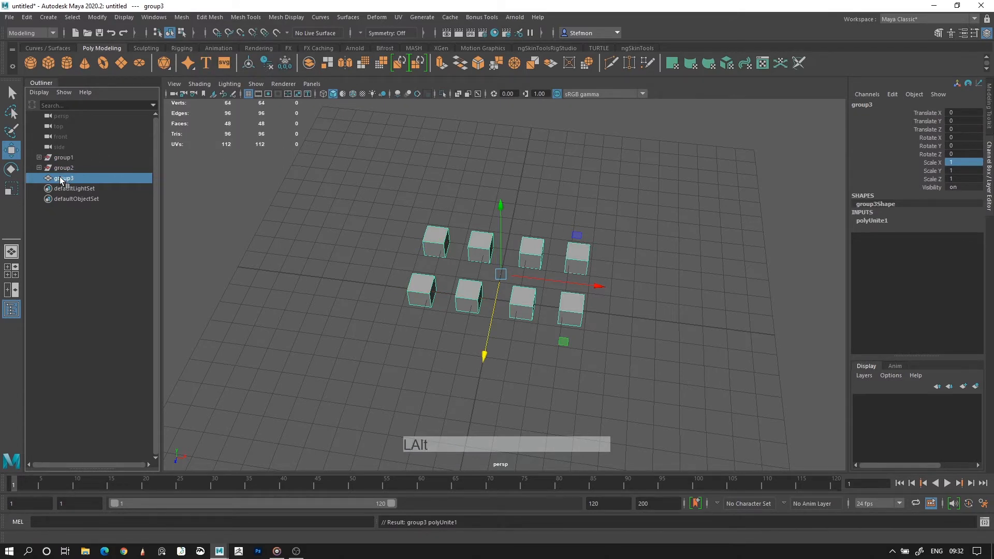
Step: Delete the construction history of the combined mesh group3
{"action": "left_click", "coordinate": [75, 175]}
{"action": "left_click", "coordinate": [30, 18]}
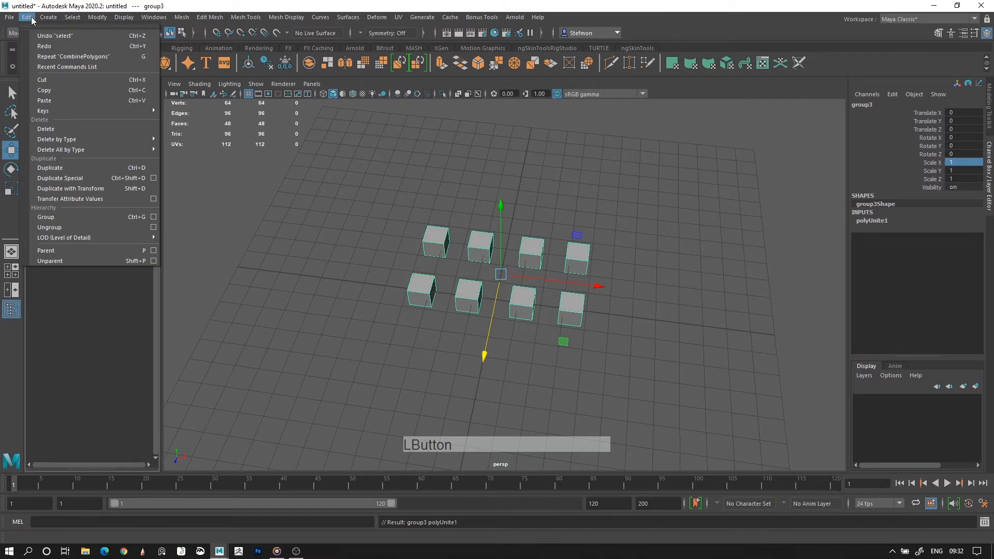
{"action": "mouse_move", "coordinate": [96, 145]}
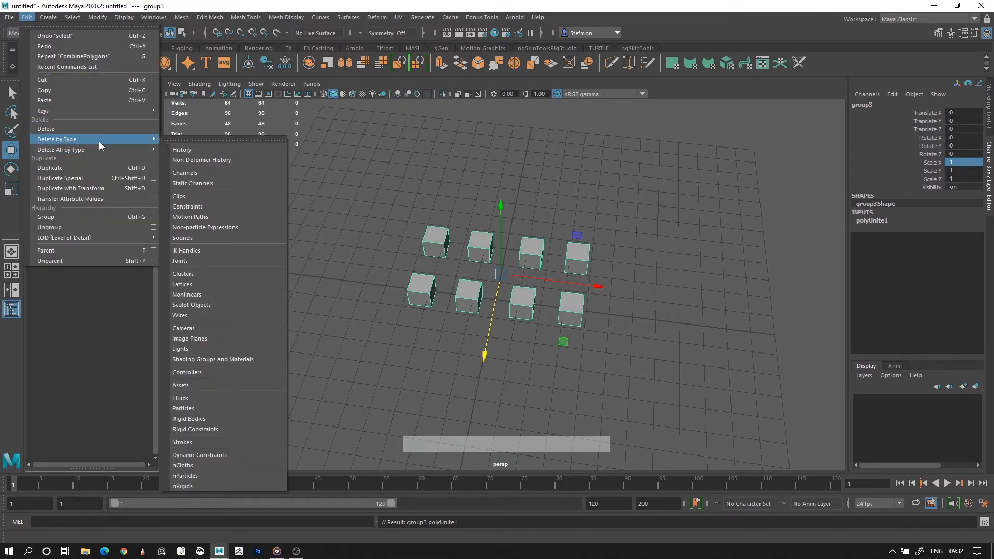
{"action": "left_click", "coordinate": [203, 138]}
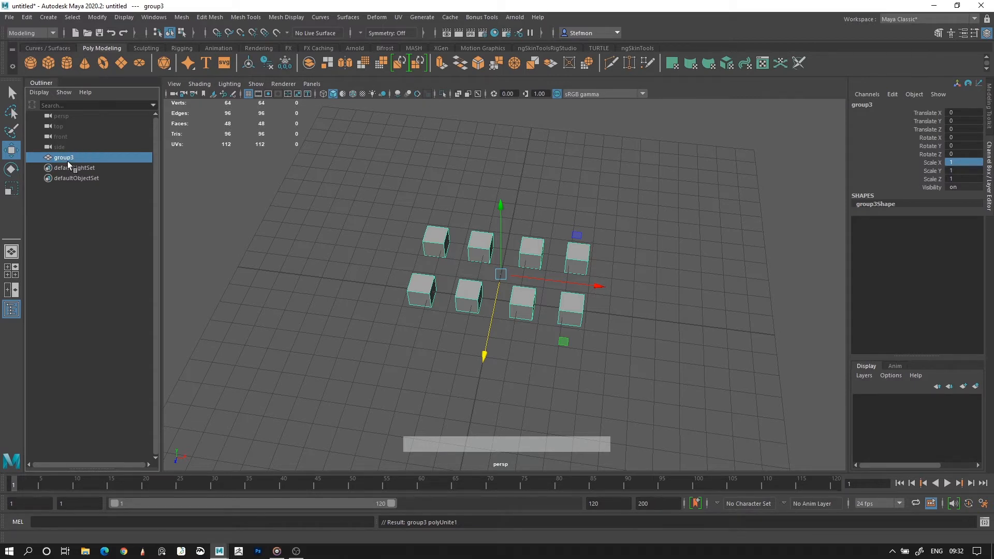
Step: Undo the history deletion and the mesh combine, and clear the selection
{"action": "key", "text": "ctrl+z"}
{"action": "left_click", "coordinate": [39, 167]}
{"action": "left_click", "coordinate": [39, 158]}
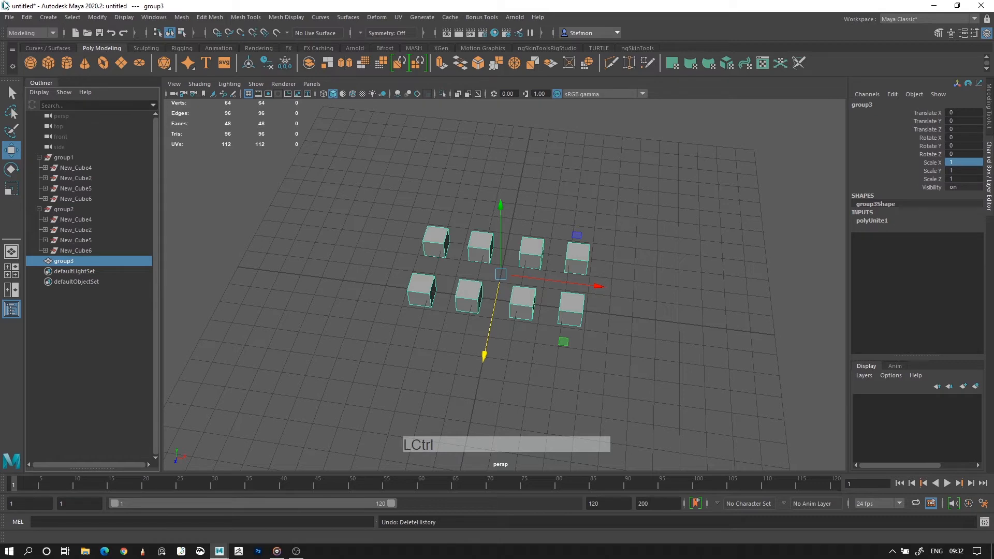
{"action": "left_click_drag", "start_coordinate": [364, 225], "coordinate": [362, 203], "text": "alt"}
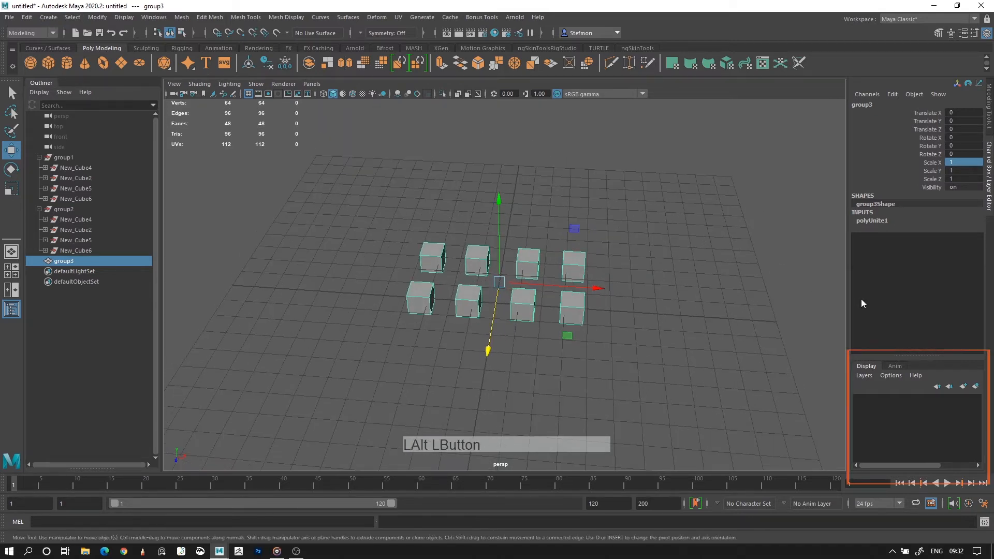
{"action": "left_click_drag", "start_coordinate": [739, 377], "coordinate": [739, 369], "text": "alt"}
{"action": "key", "text": "ctrl+z"}
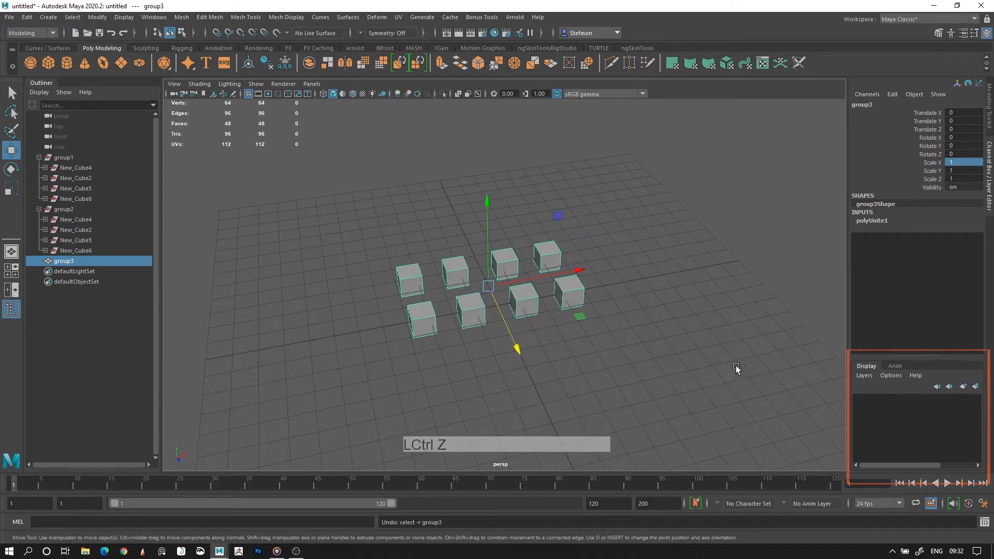
{"action": "left_click", "coordinate": [736, 362]}
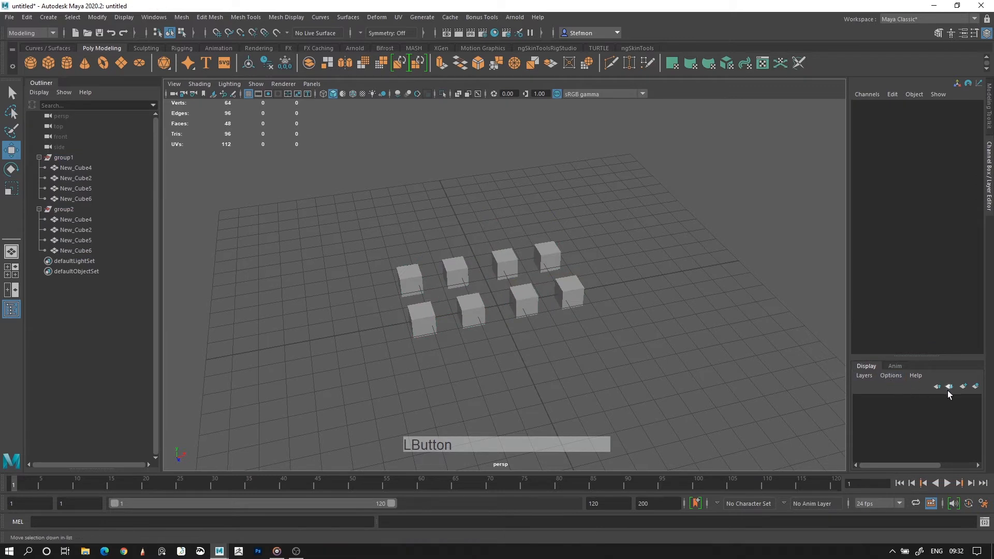
Step: Create a new display layer and add all eight cubes to it
{"action": "left_click", "coordinate": [964, 389]}
{"action": "left_click_drag", "start_coordinate": [380, 352], "coordinate": [595, 254]}
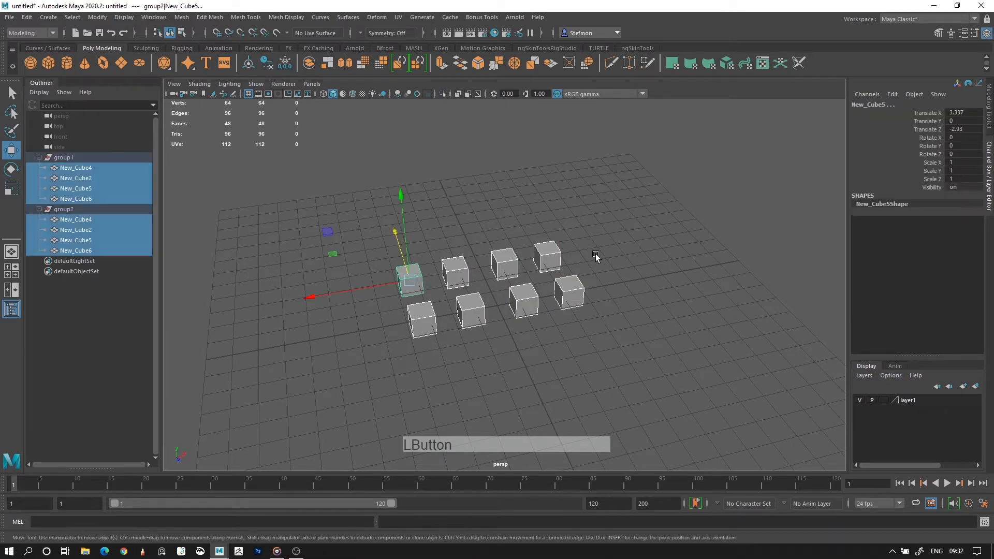
{"action": "key", "text": "q"}
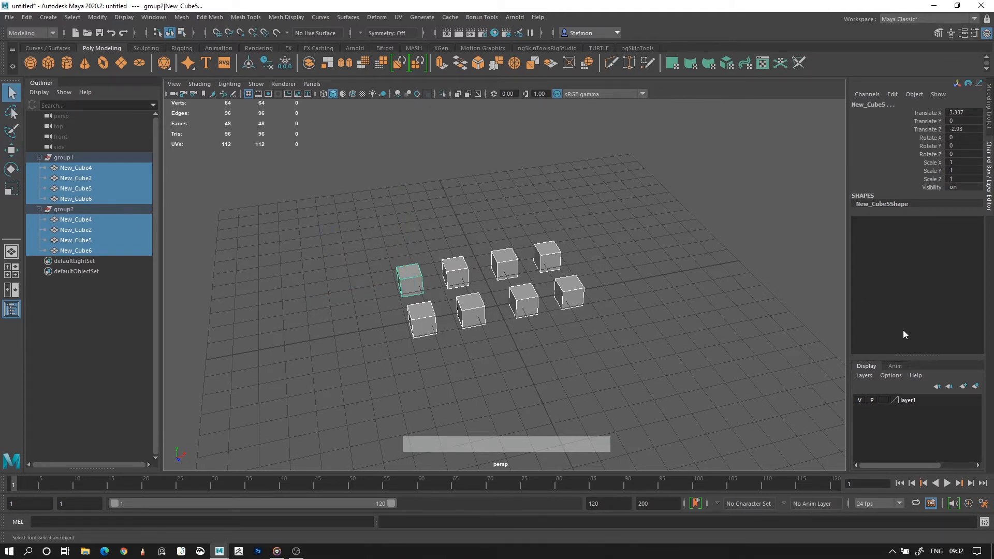
{"action": "right_click", "coordinate": [907, 402]}
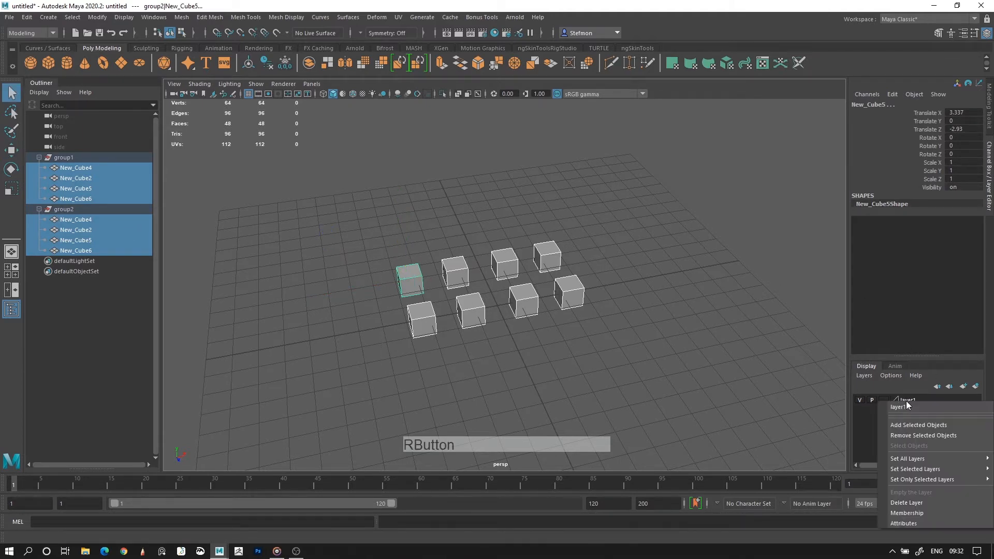
{"action": "left_click", "coordinate": [915, 427]}
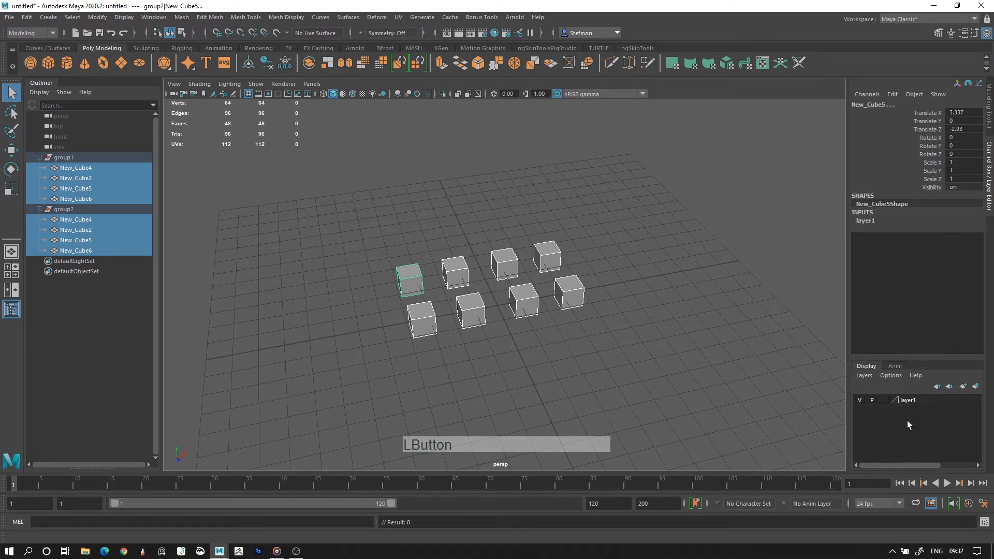
Step: Hide and show the cubes twice by toggling layer1's visibility
{"action": "left_click", "coordinate": [860, 401]}
{"action": "left_click", "coordinate": [860, 401]}
{"action": "left_click", "coordinate": [860, 401]}
{"action": "left_click", "coordinate": [860, 401]}
{"action": "right_click_drag", "start_coordinate": [616, 320], "coordinate": [703, 405], "text": "alt"}
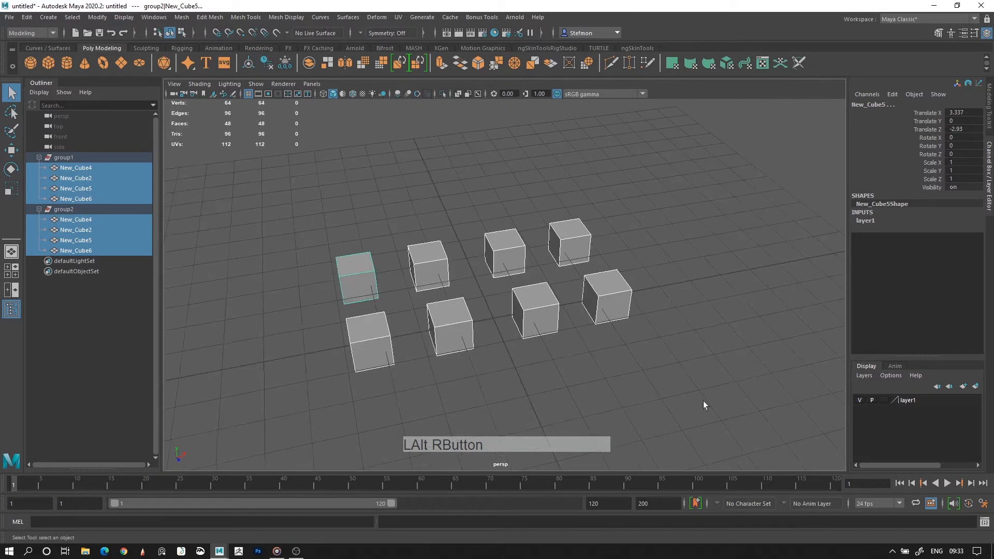
Step: Switch layer1's display type to Template and on to Reference, and try to select a cube
{"action": "left_click", "coordinate": [885, 400]}
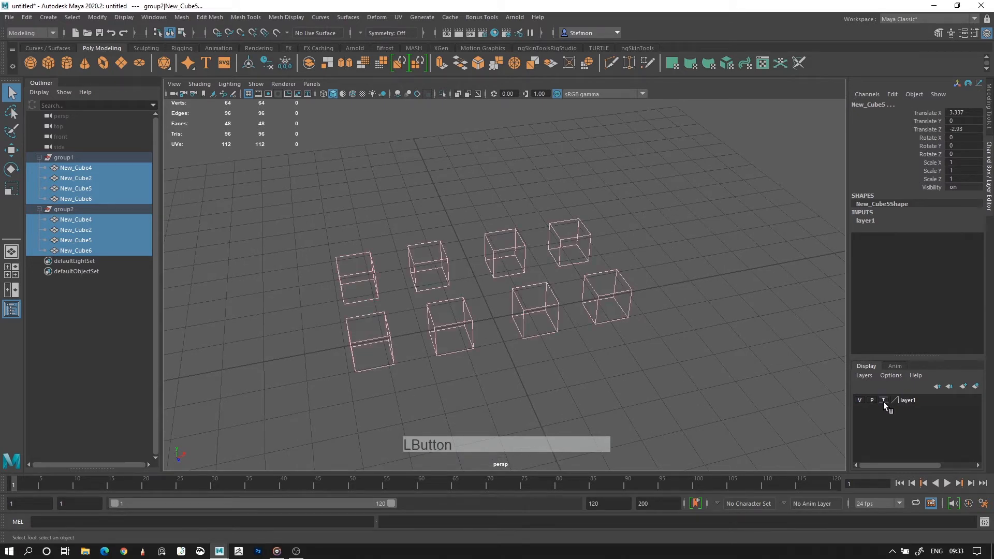
{"action": "left_click", "coordinate": [884, 400]}
{"action": "left_click", "coordinate": [616, 309]}
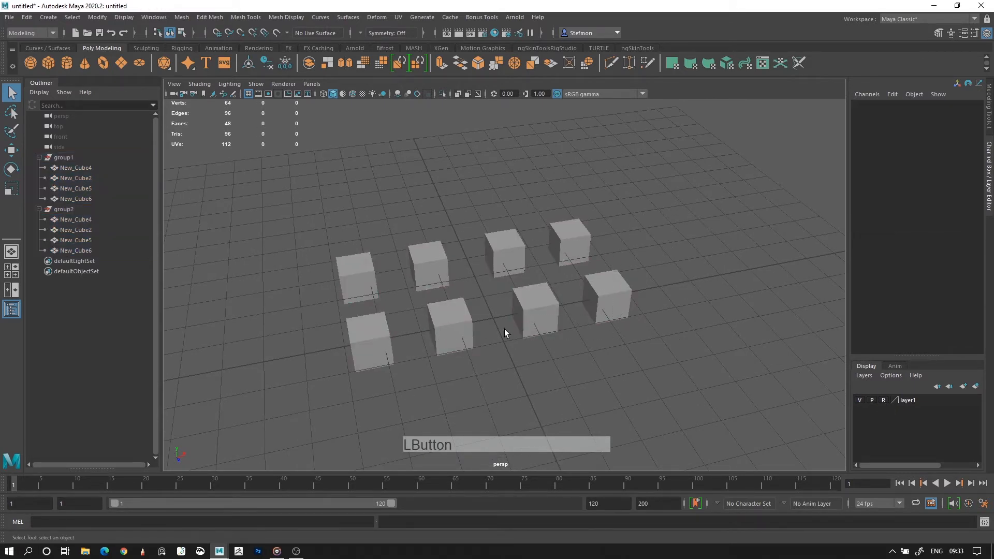
Step: Give layer1 a dark green colour and turn on Wireframe on Shaded in the viewport
{"action": "double_click", "coordinate": [897, 400]}
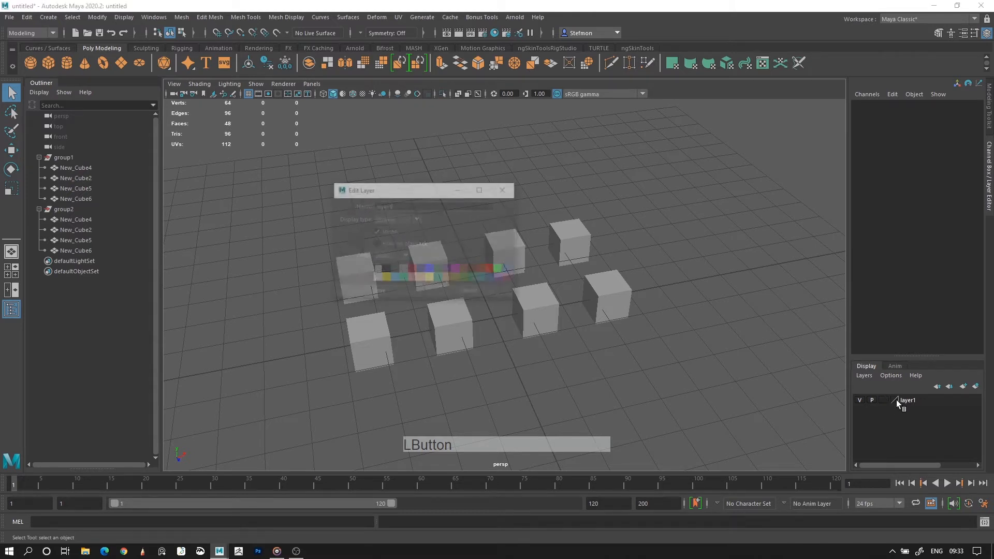
{"action": "left_click", "coordinate": [437, 271]}
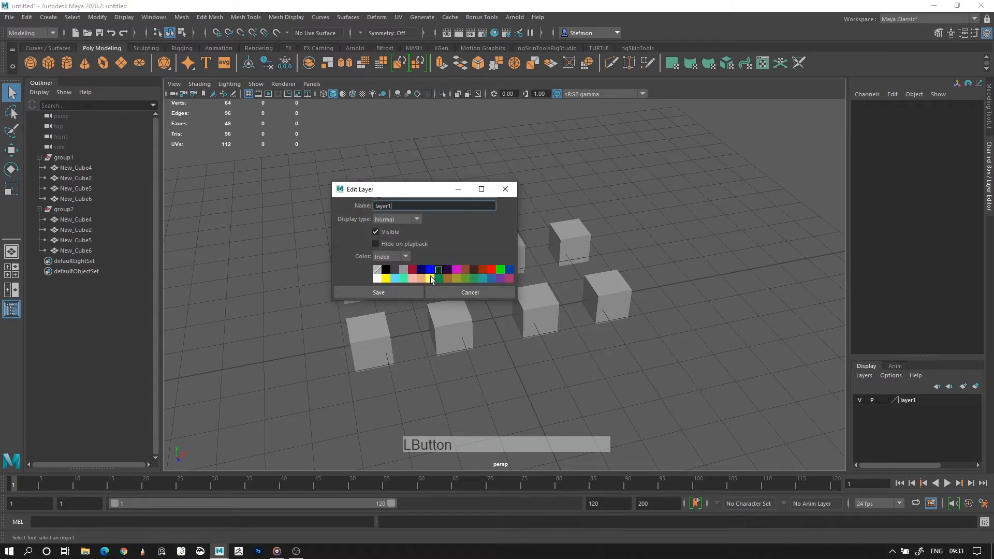
{"action": "left_click", "coordinate": [410, 291]}
{"action": "left_click", "coordinate": [352, 94]}
{"action": "right_click_drag", "start_coordinate": [438, 222], "coordinate": [540, 364], "text": "alt"}
{"action": "left_click_drag", "start_coordinate": [539, 363], "coordinate": [566, 338], "text": "alt"}
Step: Change layer1's colour to red and inspect the cubes' coloured edges from several angles
{"action": "double_click", "coordinate": [902, 401]}
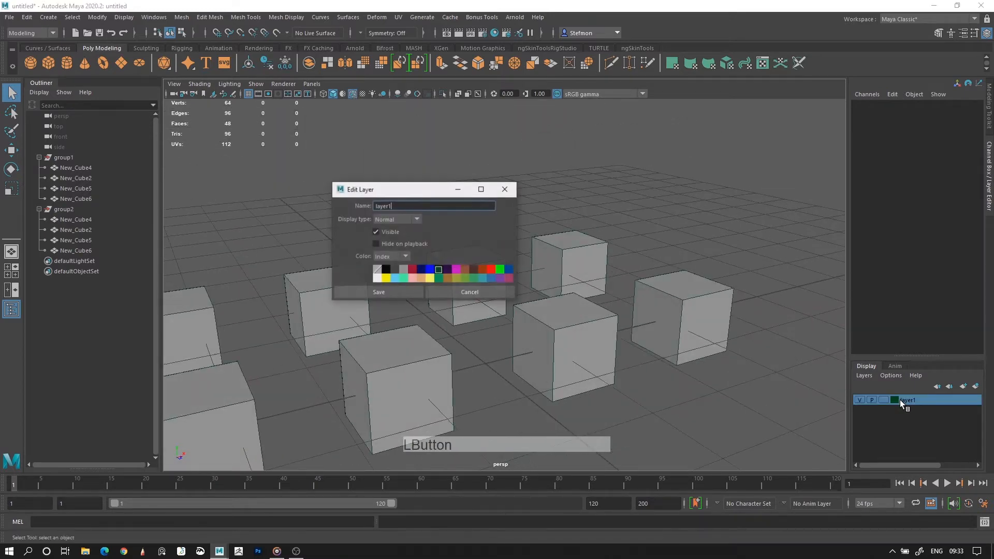
{"action": "left_click", "coordinate": [410, 291]}
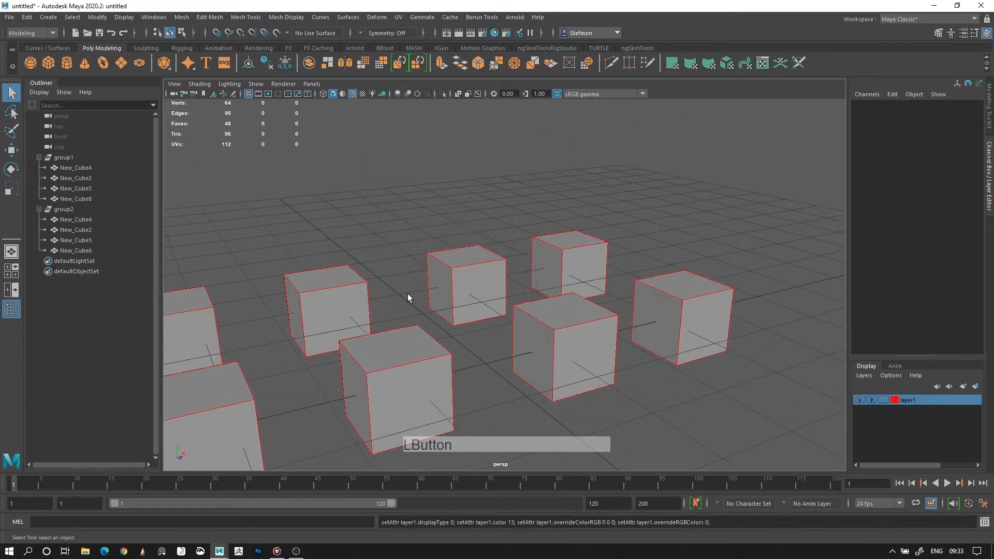
{"action": "middle_click_drag", "start_coordinate": [408, 294], "coordinate": [523, 269], "text": "alt"}
{"action": "left_click_drag", "start_coordinate": [524, 269], "coordinate": [629, 301], "text": "alt"}
{"action": "right_click_drag", "start_coordinate": [628, 301], "coordinate": [492, 238], "text": "alt"}
{"action": "left_click_drag", "start_coordinate": [492, 238], "coordinate": [556, 258], "text": "alt"}
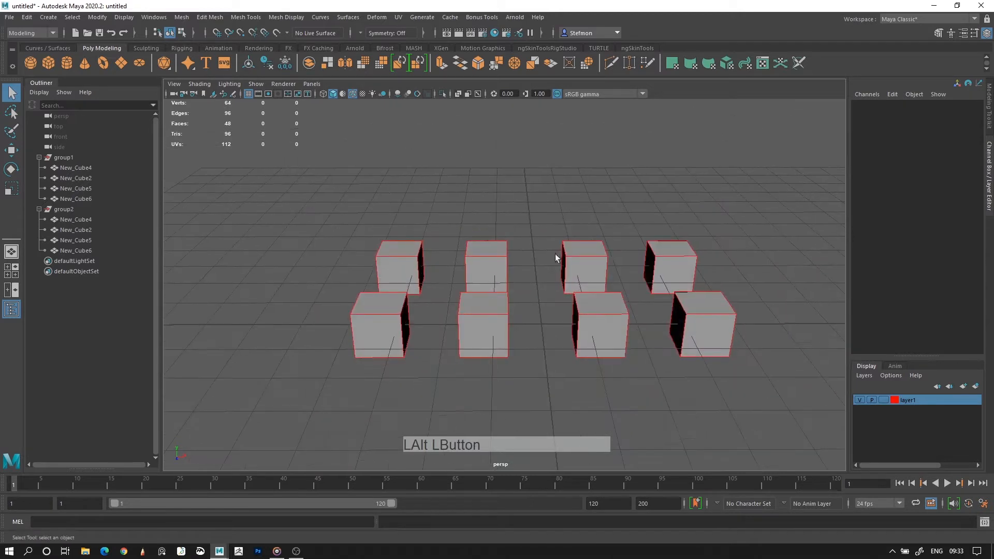
Step: Alternate the viewport between Wireframe and Shaded display, ending in Shaded, and turn off Wireframe on Shaded
{"action": "left_click", "coordinate": [324, 93]}
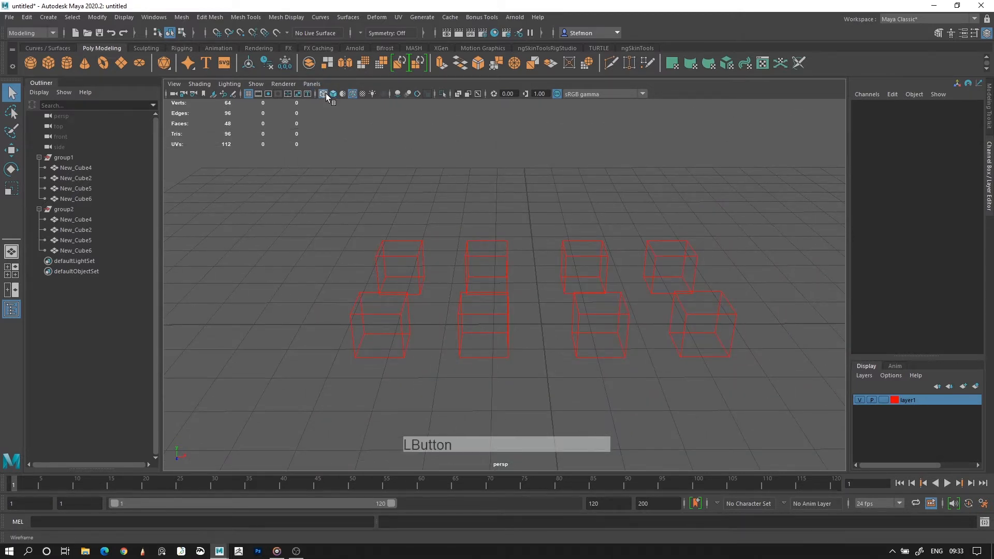
{"action": "left_click", "coordinate": [334, 93]}
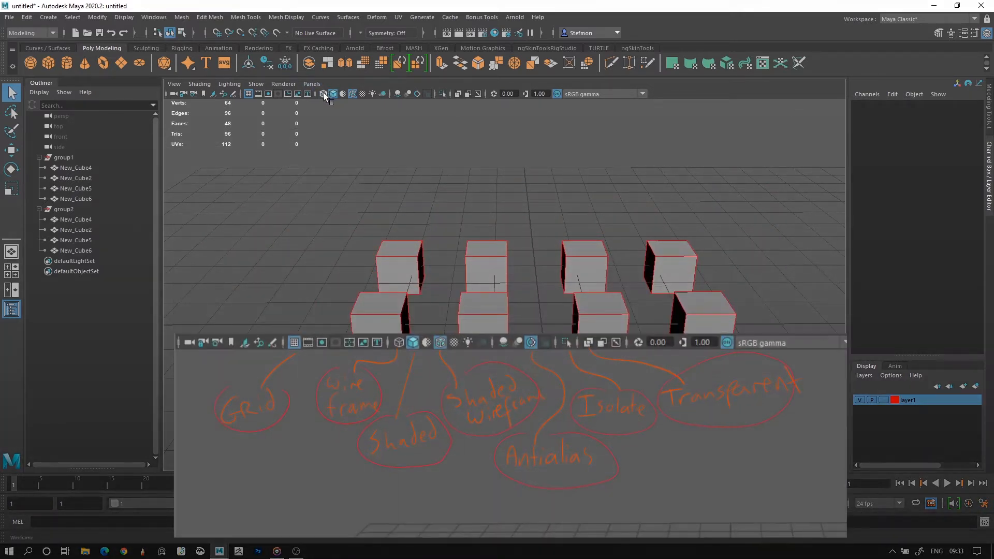
{"action": "left_click", "coordinate": [325, 94]}
{"action": "left_click", "coordinate": [334, 94]}
{"action": "left_click", "coordinate": [357, 97]}
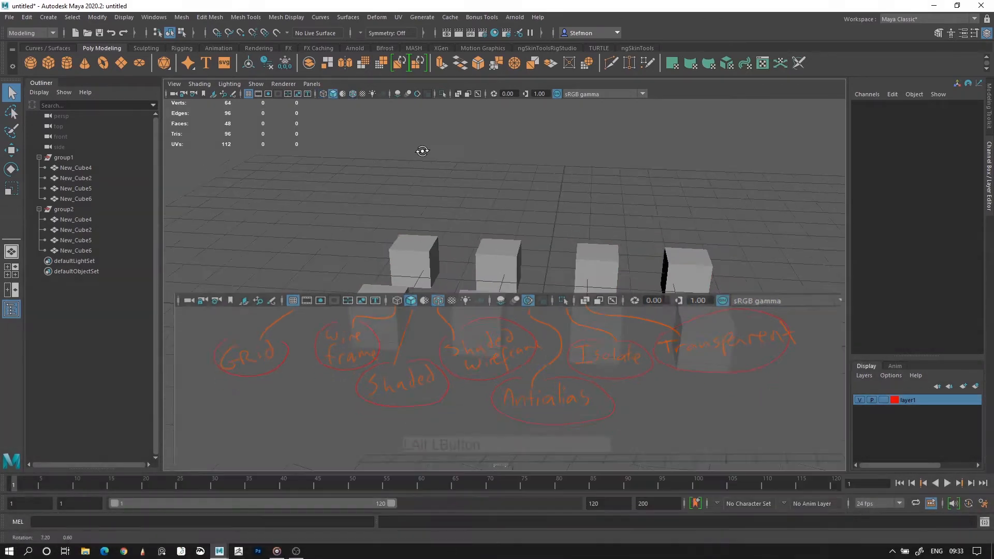
Step: Turn on viewport anti-aliasing and examine the smoothness of the cubes' edges
{"action": "left_click", "coordinate": [398, 93]}
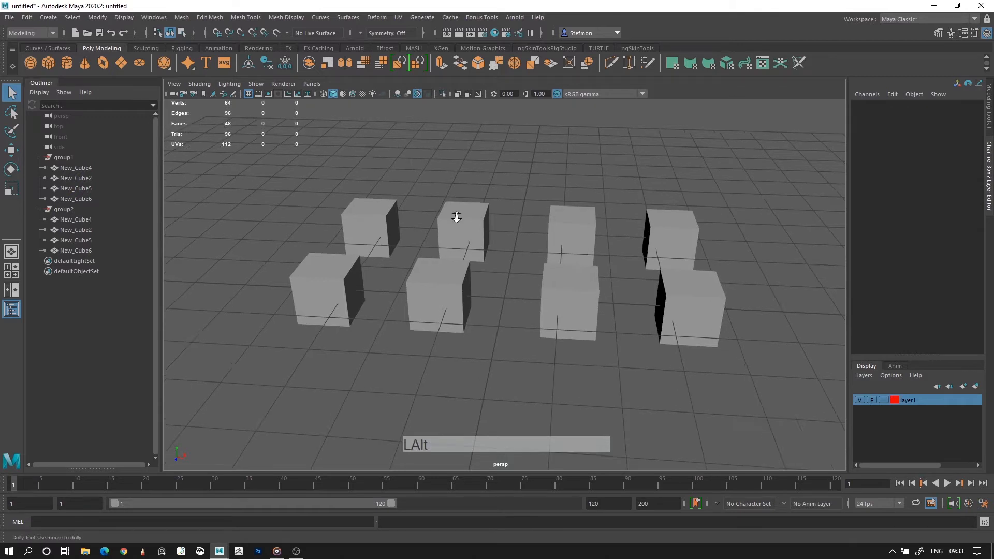
{"action": "right_click_drag", "start_coordinate": [431, 191], "coordinate": [457, 139], "text": "alt"}
{"action": "left_click", "coordinate": [420, 93]}
{"action": "right_click_drag", "start_coordinate": [451, 228], "coordinate": [455, 162], "text": "alt"}
{"action": "left_click", "coordinate": [463, 228]}
{"action": "left_click", "coordinate": [598, 240]}
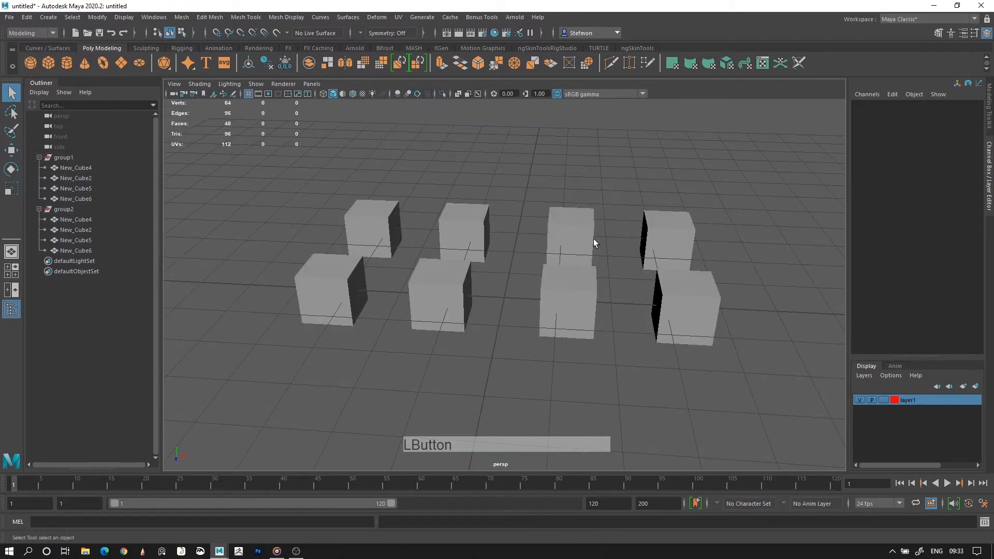
{"action": "left_click", "coordinate": [575, 235]}
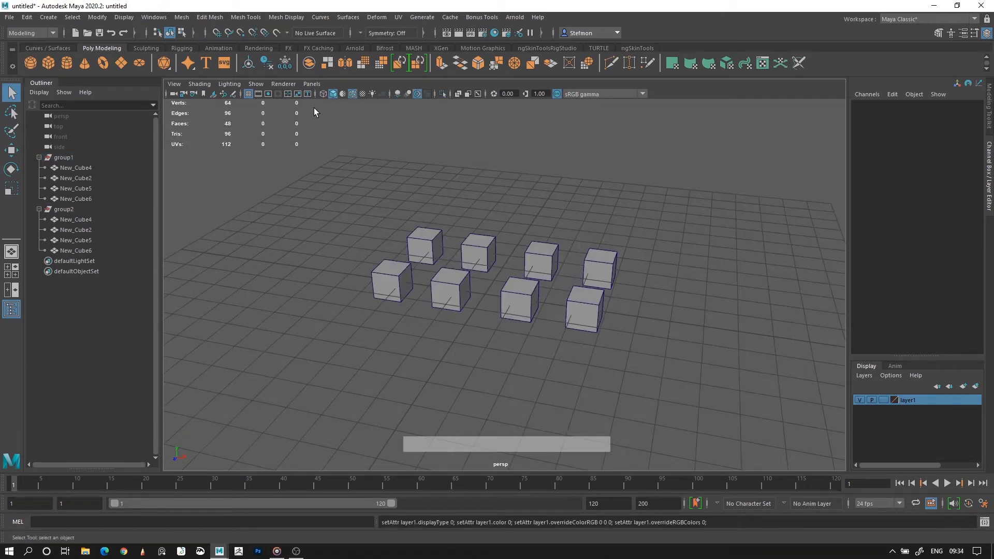
Step: View the cubes through the side orthographic camera and the front orthographic camera
{"action": "left_click", "coordinate": [312, 84]}
{"action": "mouse_move", "coordinate": [332, 115]}
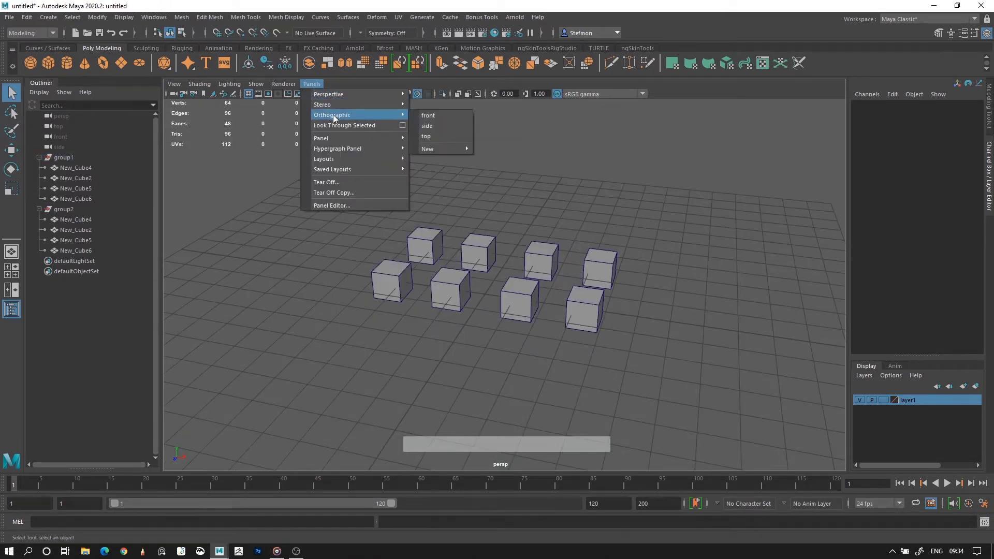
{"action": "left_click", "coordinate": [432, 125]}
{"action": "right_click_drag", "start_coordinate": [437, 147], "coordinate": [517, 251], "text": "alt"}
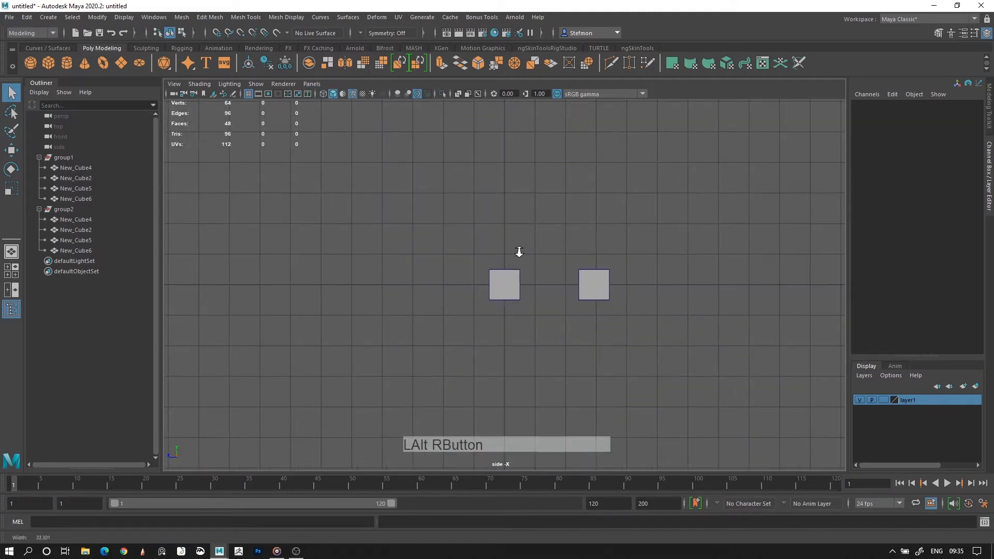
{"action": "left_click", "coordinate": [312, 83]}
{"action": "mouse_move", "coordinate": [333, 115]}
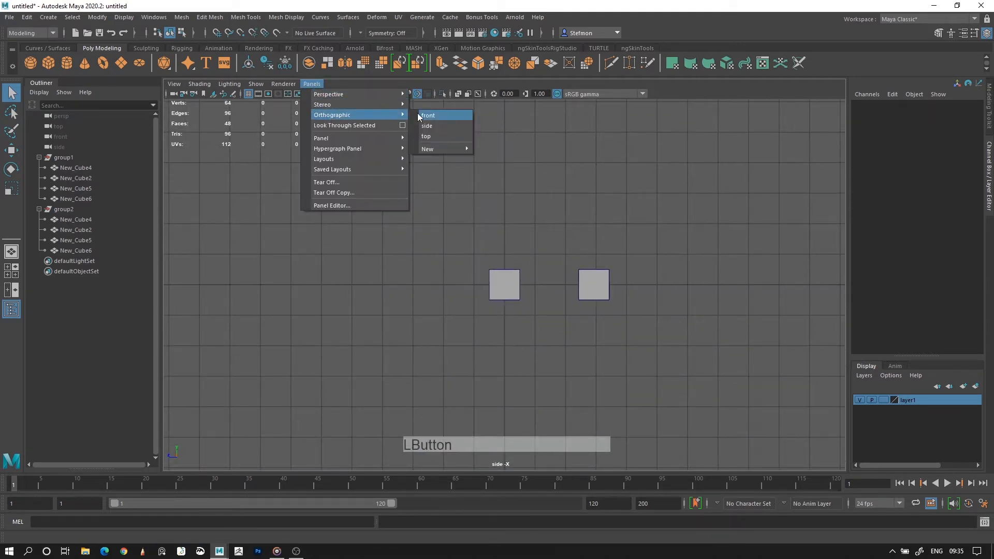
{"action": "left_click", "coordinate": [433, 116]}
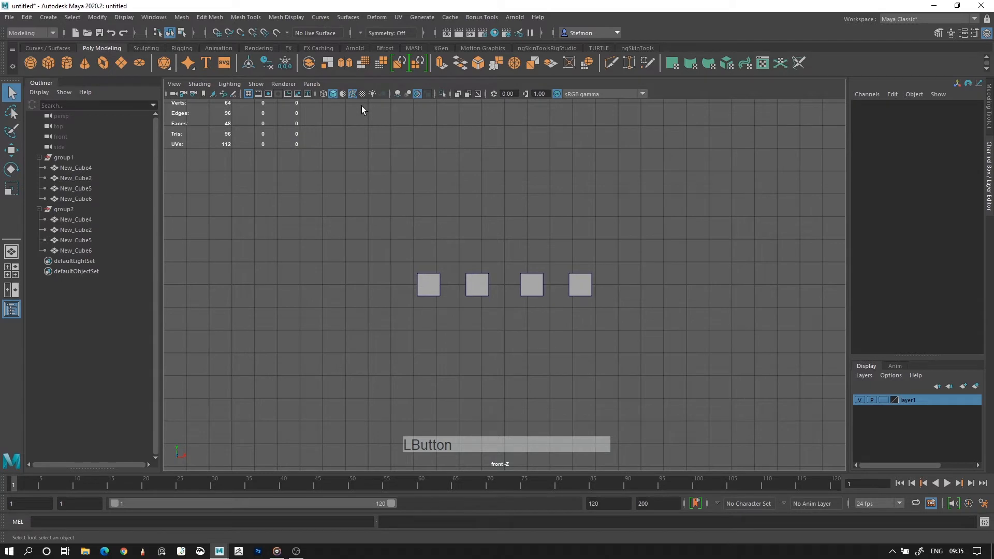
Step: Return to the persp camera, and go through the four-view layout to a full-size top view
{"action": "left_click", "coordinate": [311, 84]}
{"action": "mouse_move", "coordinate": [340, 97]}
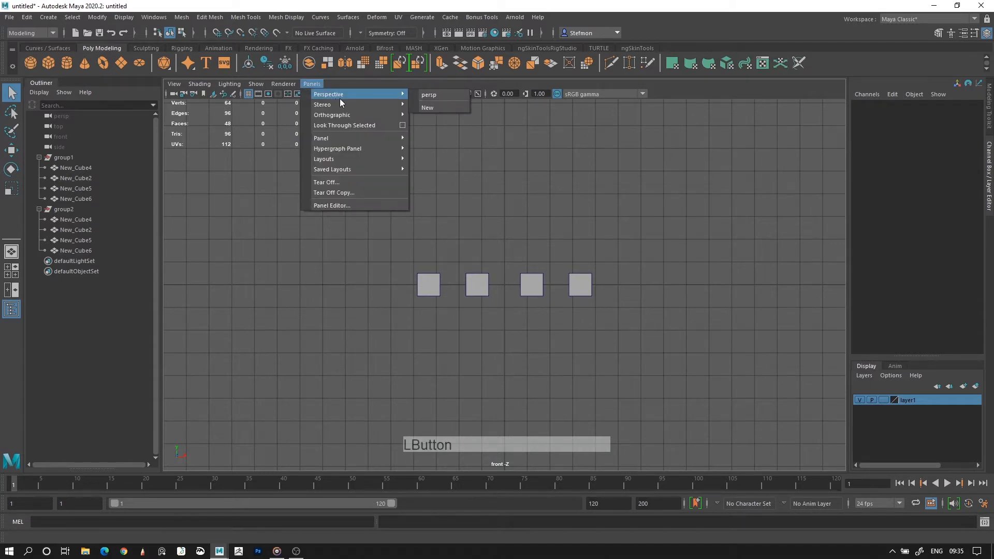
{"action": "left_click", "coordinate": [426, 96]}
{"action": "right_click_drag", "start_coordinate": [616, 250], "coordinate": [562, 234], "text": "alt"}
{"action": "key", "text": "space"}
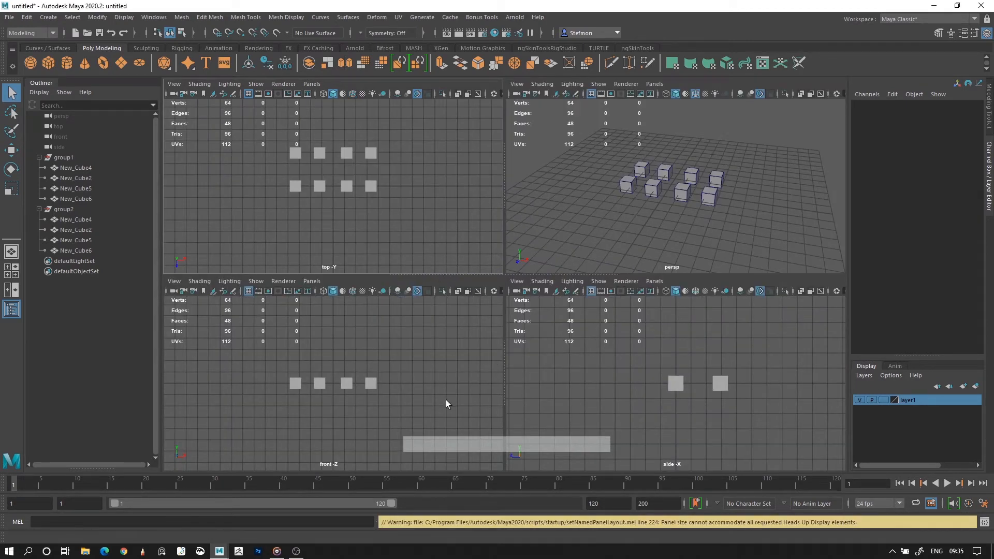
{"action": "key", "text": "space"}
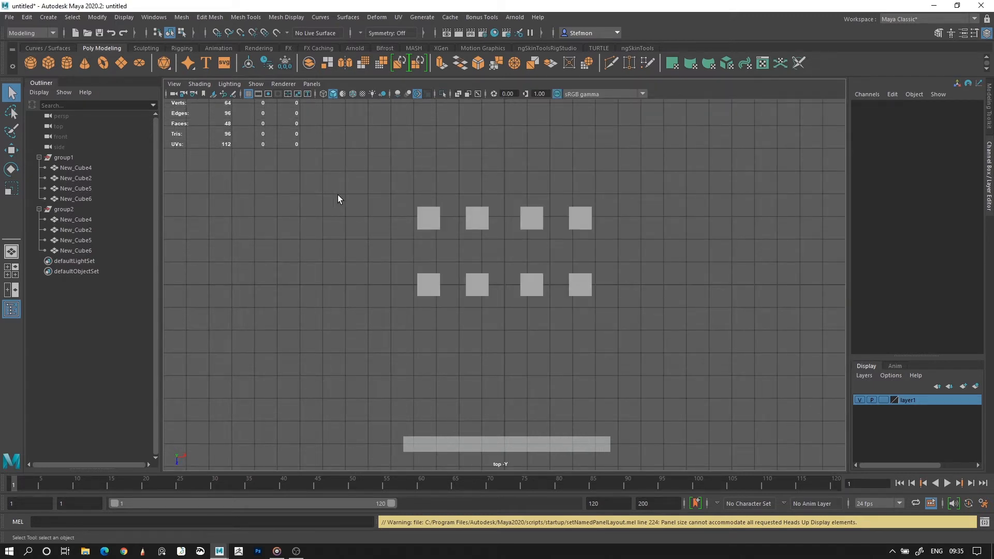
Step: Show the scene in the two-pane Front/Persp layout and switch the front pane to the top orthographic camera
{"action": "middle_click_drag", "start_coordinate": [618, 280], "coordinate": [588, 293], "text": "alt"}
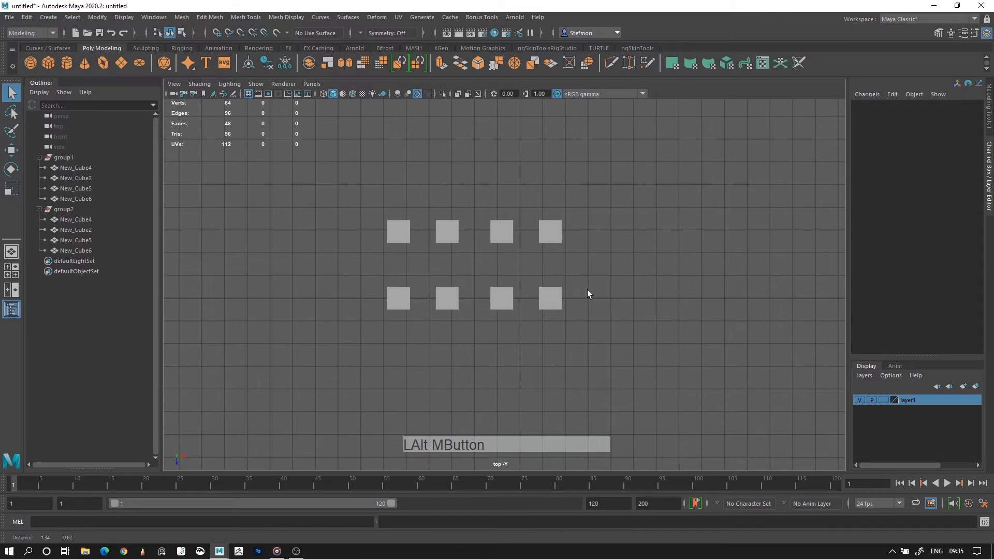
{"action": "left_click", "coordinate": [16, 270]}
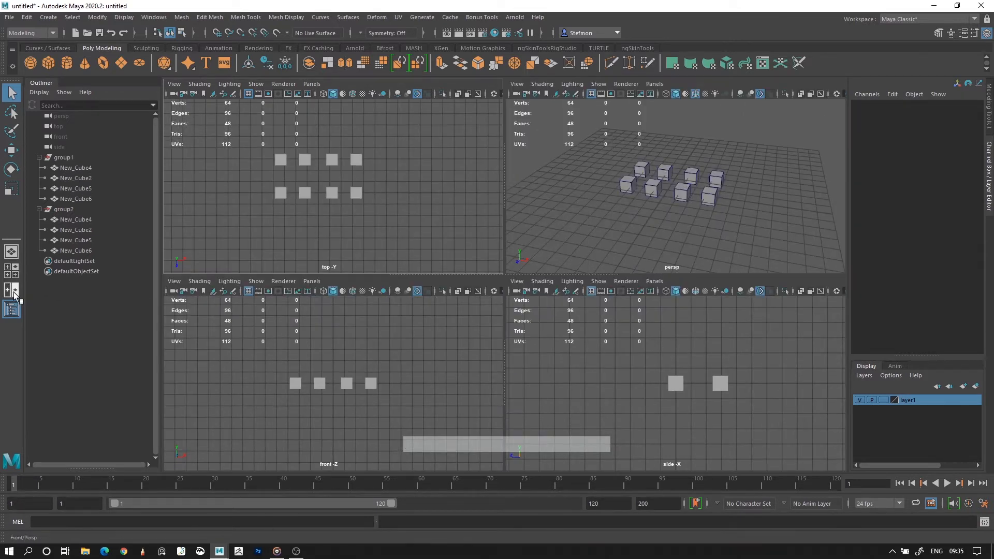
{"action": "left_click", "coordinate": [14, 291]}
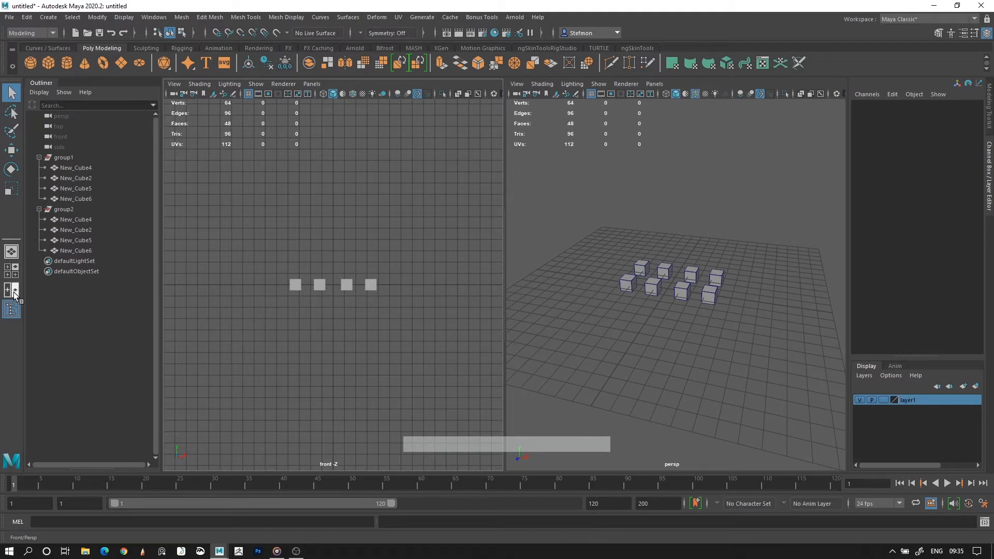
{"action": "left_click", "coordinate": [313, 84]}
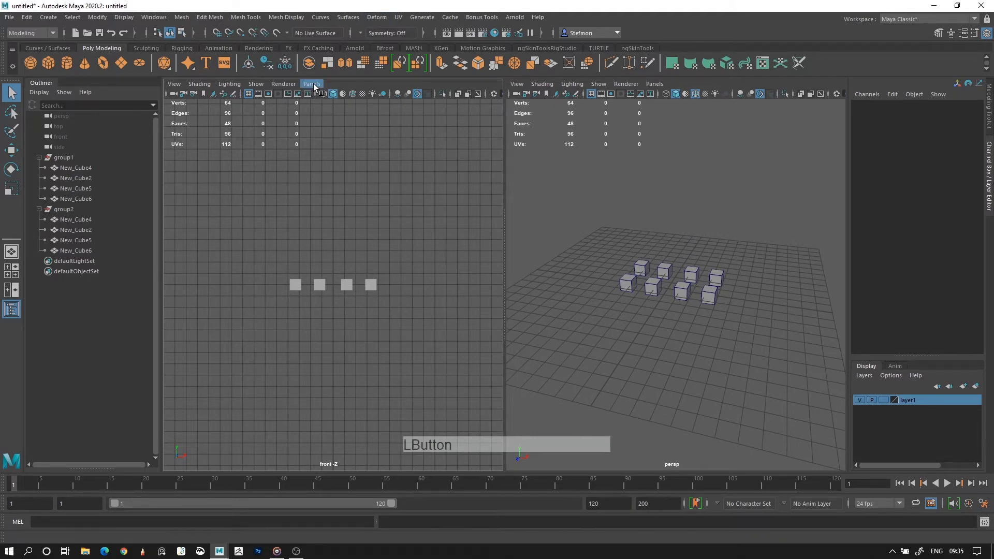
{"action": "mouse_move", "coordinate": [338, 115]}
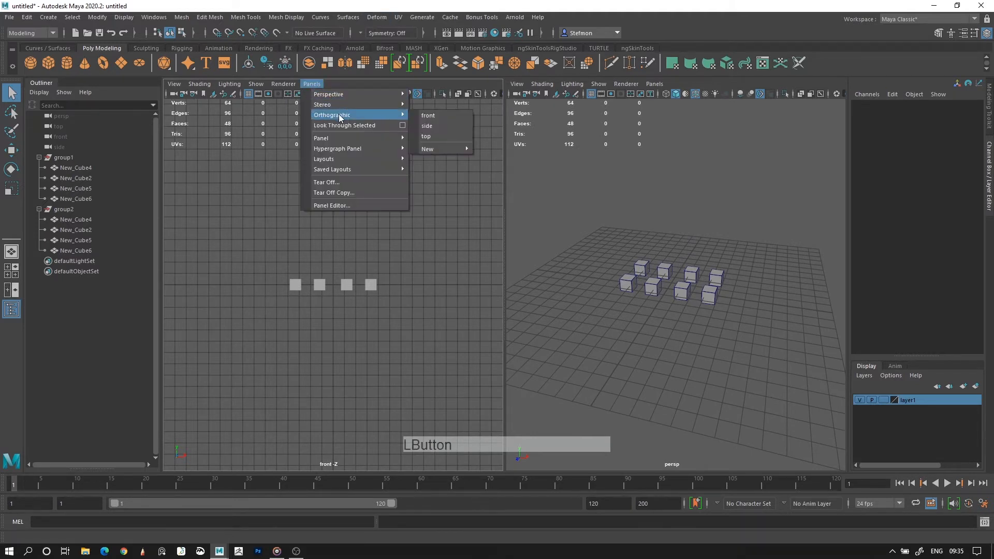
{"action": "left_click", "coordinate": [446, 136]}
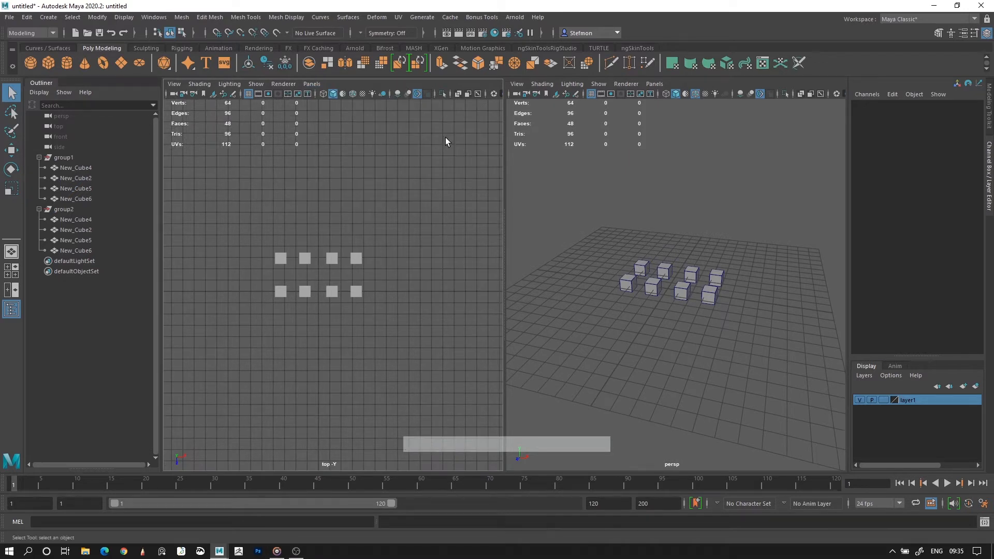
{"action": "right_click_drag", "start_coordinate": [694, 312], "coordinate": [691, 314], "text": "alt"}
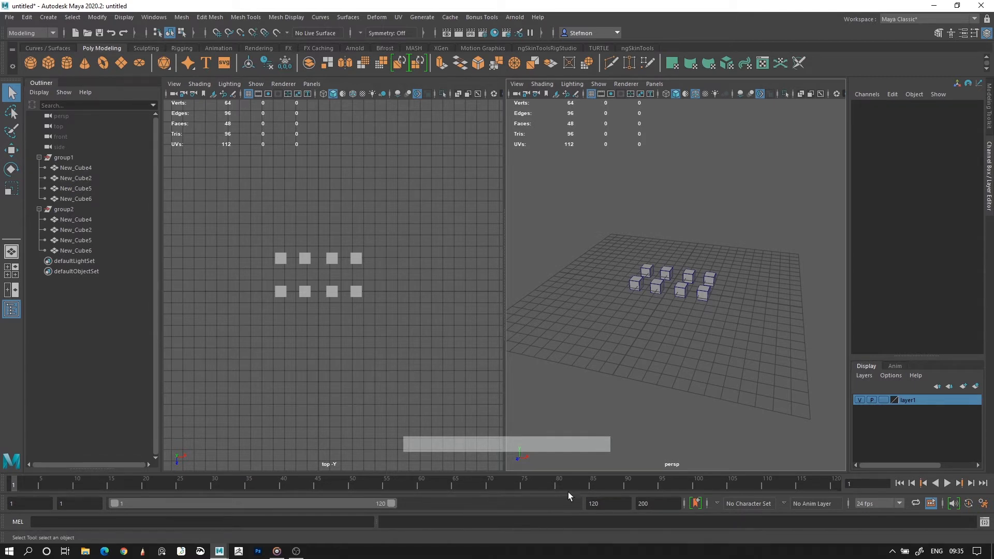
Step: Switch to the Modeling - Standard workspace and collapse the Attribute Editor
{"action": "left_click", "coordinate": [910, 20]}
{"action": "left_click", "coordinate": [907, 43]}
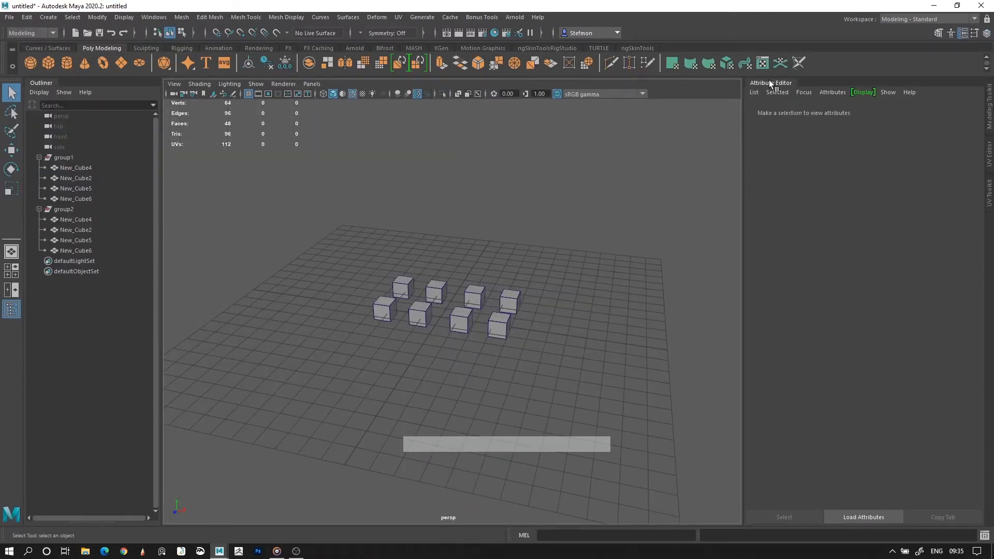
{"action": "left_click", "coordinate": [770, 83]}
{"action": "right_click_drag", "start_coordinate": [623, 247], "coordinate": [648, 279], "text": "alt"}
{"action": "mouse_move", "coordinate": [647, 280]}
{"action": "left_mouse_down", "text": "alt"}
{"action": "mouse_move", "coordinate": [599, 266]}
{"action": "mouse_move", "coordinate": [560, 293]}
{"action": "mouse_move", "coordinate": [651, 282]}
{"action": "left_mouse_up", "text": "alt"}
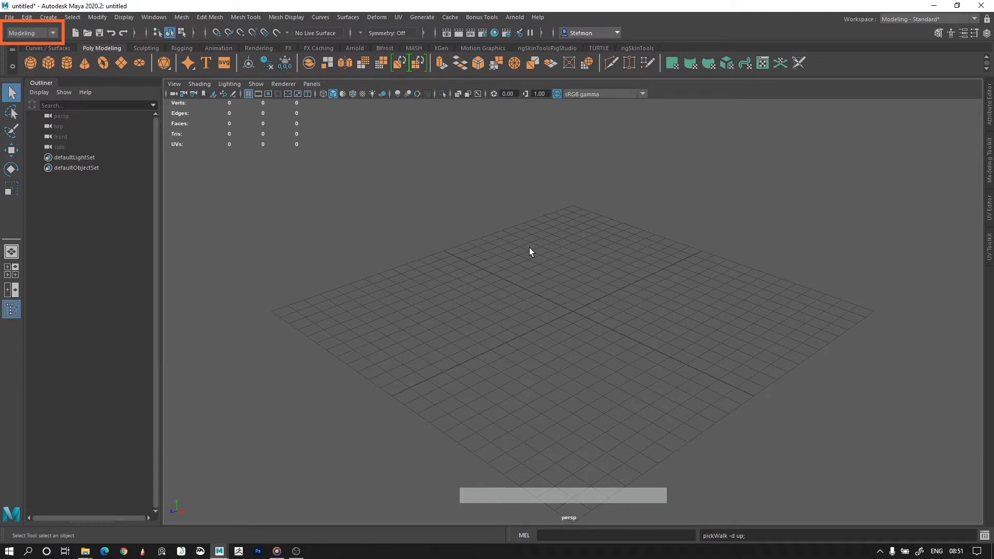
Step: Create a polygon cylinder and snap its pivot to the base of the mesh
{"action": "left_click", "coordinate": [61, 62]}
{"action": "left_click_drag", "start_coordinate": [629, 265], "coordinate": [613, 349], "text": "alt"}
{"action": "key", "text": "w"}
{"action": "key", "text": "v"}
{"action": "left_click_drag", "start_coordinate": [694, 333], "coordinate": [683, 358], "text": "alt"}
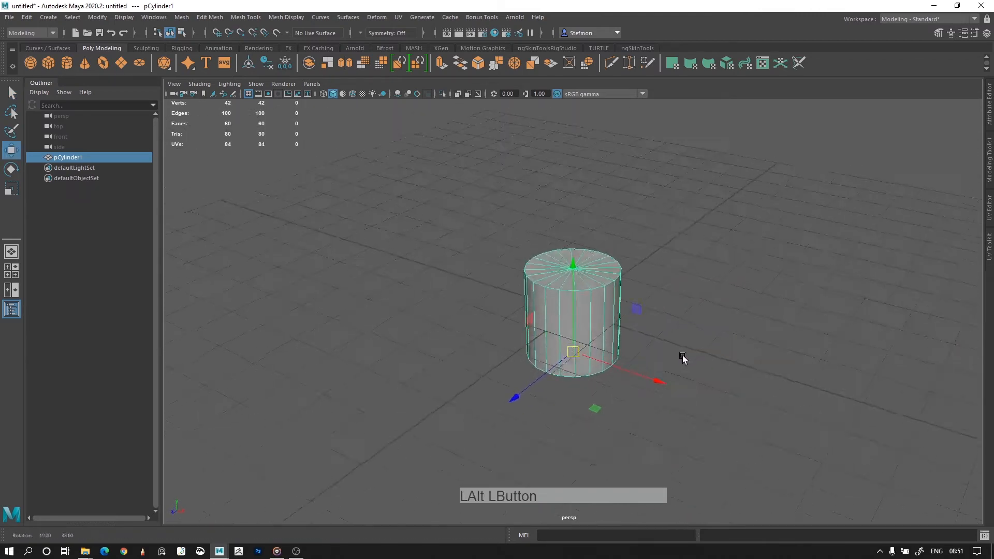
Step: Snap the cylinder's base onto the grid and scale the cylinder vertically into a tall column
{"action": "key", "text": "x"}
{"action": "left_click_drag", "start_coordinate": [574, 322], "coordinate": [573, 311]}
{"action": "right_click_drag", "start_coordinate": [703, 389], "coordinate": [575, 340], "text": "alt"}
{"action": "key", "text": "alt+d"}
{"action": "left_click_drag", "start_coordinate": [555, 333], "coordinate": [637, 324], "text": "alt"}
{"action": "left_click", "coordinate": [578, 311]}
{"action": "key", "text": "r"}
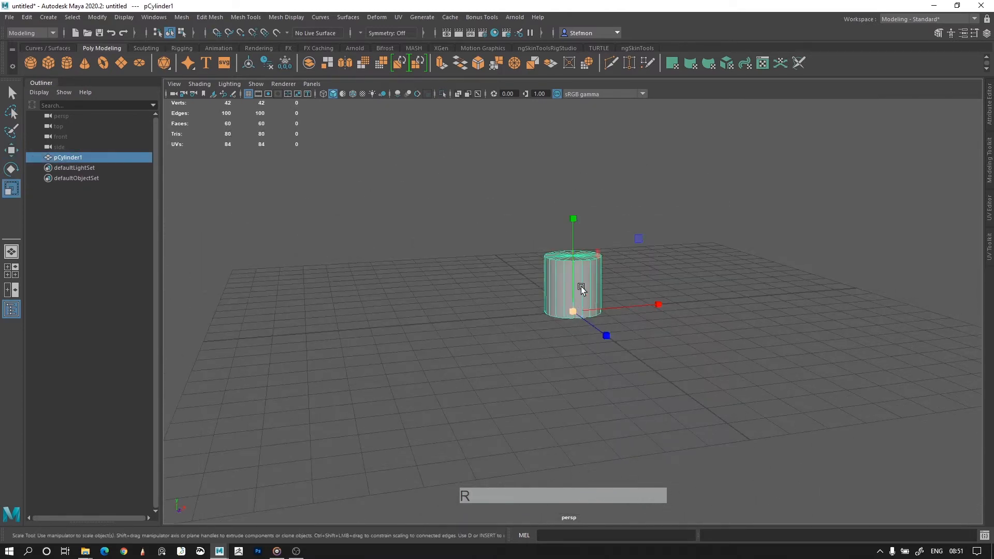
{"action": "left_click_drag", "start_coordinate": [576, 284], "coordinate": [579, 36]}
Step: Switch the column to edge mode and select the ring of vertical edges around its side
{"action": "right_click_drag", "start_coordinate": [633, 285], "coordinate": [623, 258], "text": "alt"}
{"action": "middle_click_drag", "start_coordinate": [623, 258], "coordinate": [612, 311], "text": "alt"}
{"action": "left_click_drag", "start_coordinate": [613, 313], "coordinate": [619, 395], "text": "alt"}
{"action": "left_click", "coordinate": [604, 307]}
{"action": "left_click", "coordinate": [561, 263]}
{"action": "right_click", "coordinate": [561, 219]}
{"action": "right_click_drag", "start_coordinate": [561, 219], "coordinate": [557, 193]}
{"action": "left_click_drag", "start_coordinate": [497, 226], "coordinate": [712, 246]}
{"action": "middle_click_drag", "start_coordinate": [653, 261], "coordinate": [645, 311], "text": "alt"}
{"action": "left_click_drag", "start_coordinate": [487, 299], "coordinate": [642, 326]}
{"action": "left_click_drag", "start_coordinate": [615, 288], "coordinate": [608, 315], "text": "alt"}
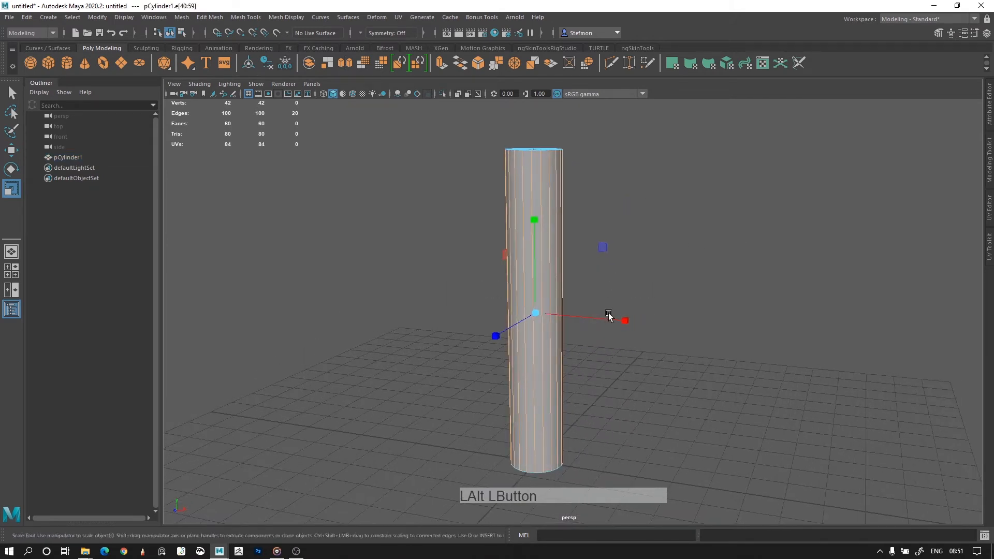
Step: Connect the selected vertical edges with 1 segment to add an edge loop at mid-height
{"action": "left_click", "coordinate": [285, 17]}
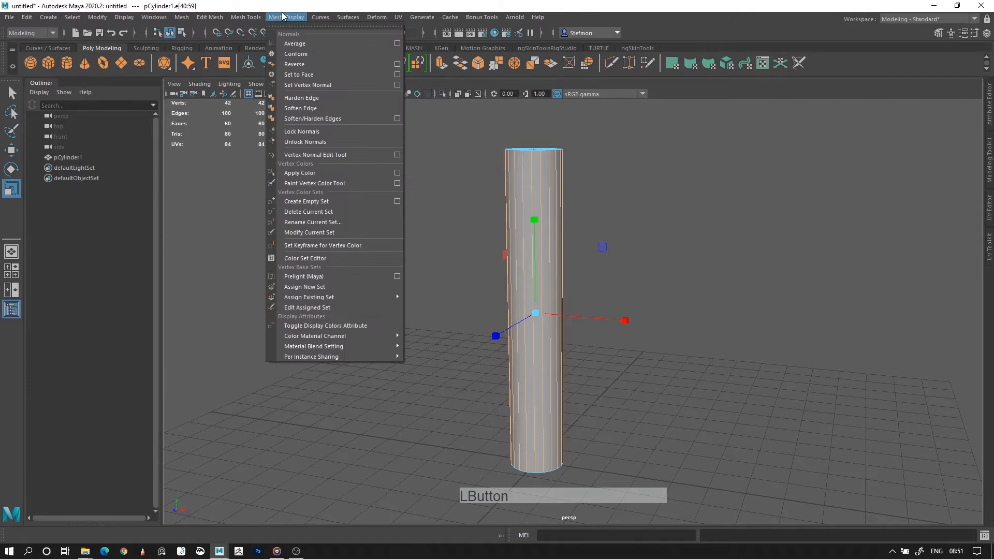
{"action": "mouse_move", "coordinate": [247, 17]}
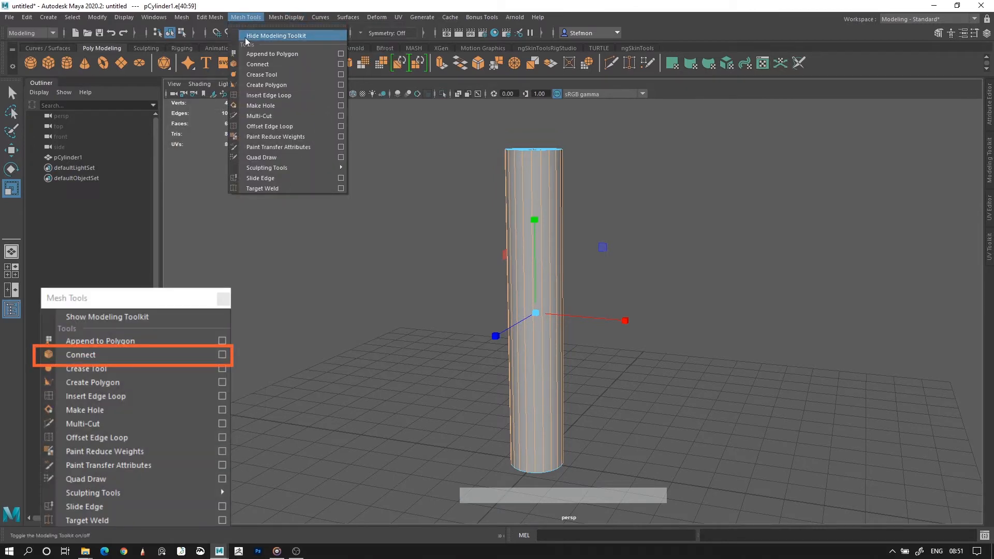
{"action": "left_click", "coordinate": [257, 64]}
{"action": "middle_click_drag", "start_coordinate": [580, 311], "coordinate": [580, 307], "text": "alt"}
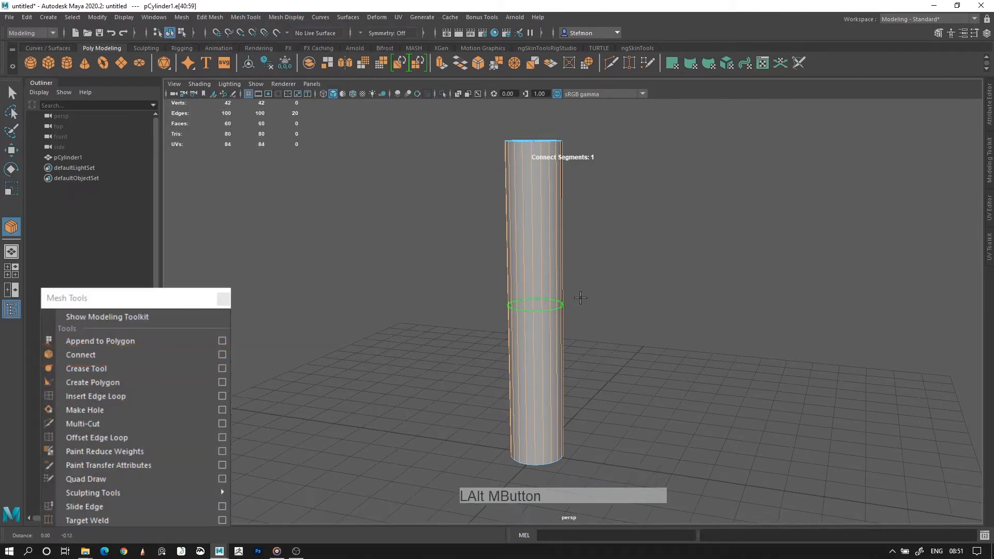
{"action": "right_click_drag", "start_coordinate": [580, 306], "coordinate": [625, 342], "text": "alt"}
{"action": "key", "text": "Return"}
{"action": "left_click_drag", "start_coordinate": [528, 261], "coordinate": [475, 204], "text": "alt"}
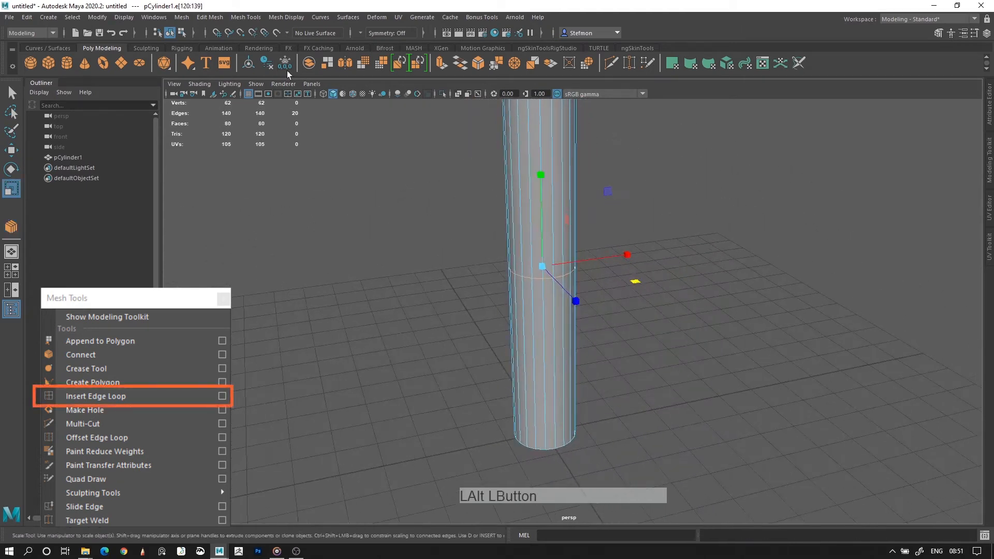
Step: Insert four more edge loops along the column with the Insert Edge Loop tool, above and below the middle loop
{"action": "left_click", "coordinate": [244, 17]}
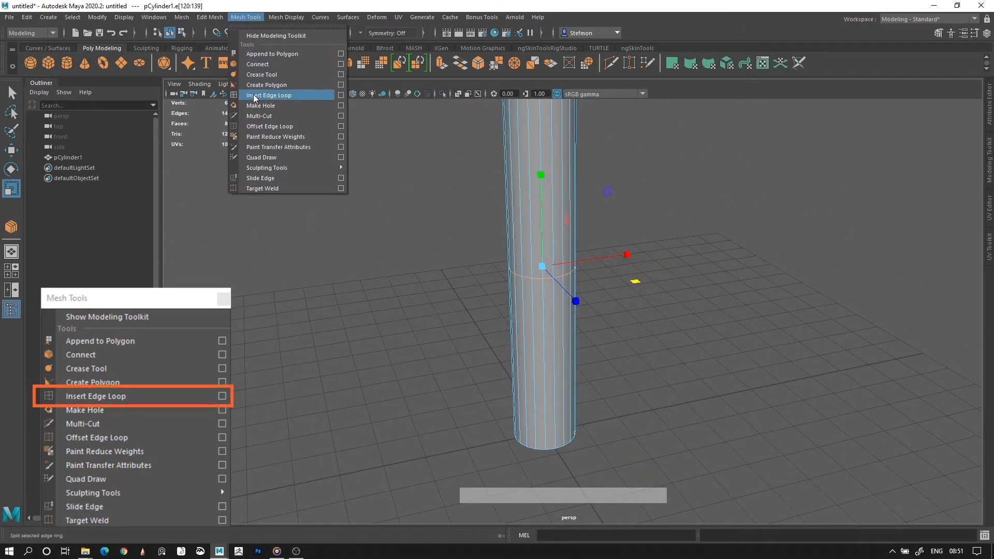
{"action": "left_click", "coordinate": [268, 95]}
{"action": "left_click_drag", "start_coordinate": [535, 172], "coordinate": [539, 225]}
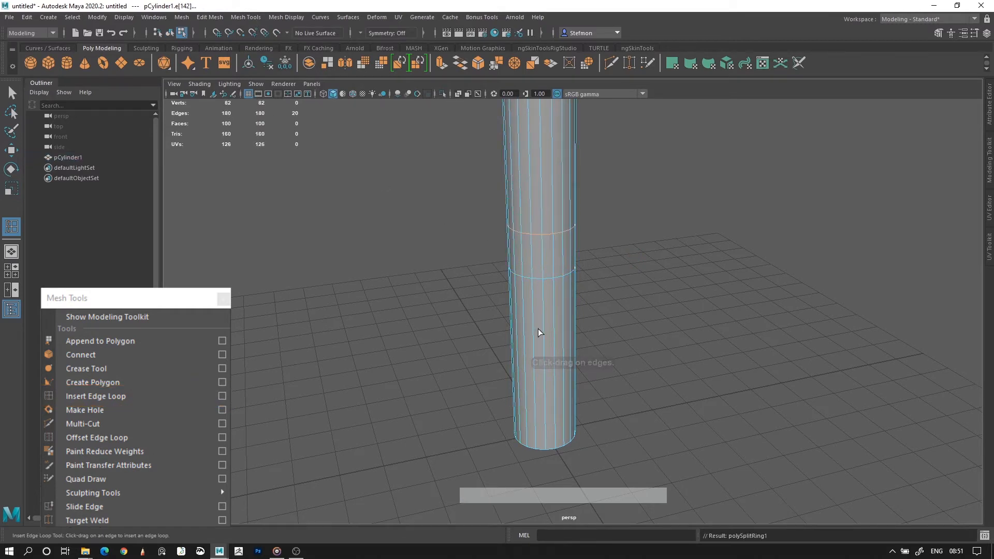
{"action": "left_click_drag", "start_coordinate": [542, 311], "coordinate": [552, 290]}
{"action": "middle_click_drag", "start_coordinate": [557, 274], "coordinate": [562, 367], "text": "alt"}
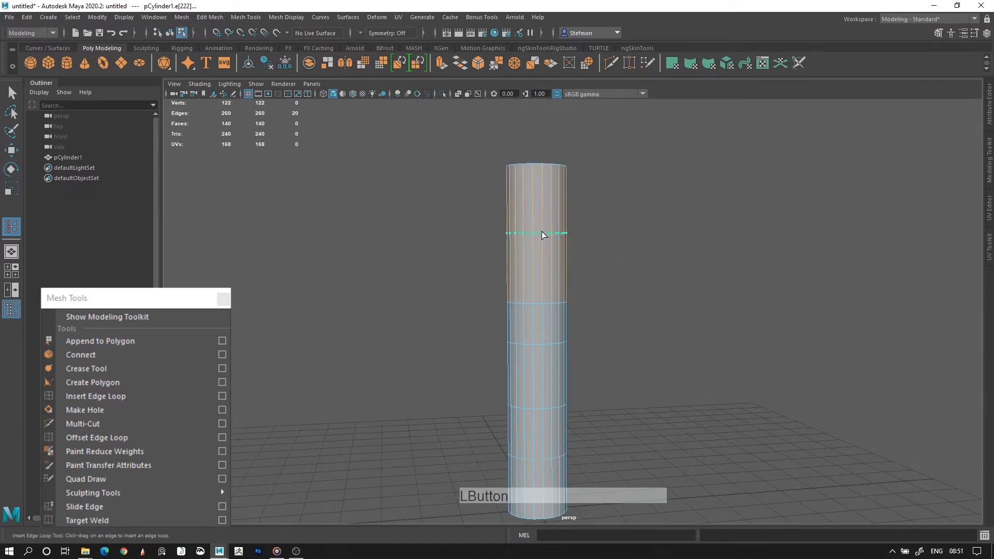
{"action": "middle_click_drag", "start_coordinate": [561, 321], "coordinate": [564, 247], "text": "alt"}
Step: Move the lowest edge loop down near the column's base and scale it slightly outward
{"action": "key", "text": "q"}
{"action": "left_click", "coordinate": [530, 275]}
{"action": "right_click_drag", "start_coordinate": [531, 264], "coordinate": [531, 236]}
{"action": "right_click_drag", "start_coordinate": [535, 290], "coordinate": [549, 427], "text": "alt"}
{"action": "double_click", "coordinate": [549, 429]}
{"action": "key", "text": "w"}
{"action": "middle_click_drag", "start_coordinate": [590, 413], "coordinate": [598, 311], "text": "alt"}
{"action": "left_click_drag", "start_coordinate": [533, 283], "coordinate": [535, 356]}
{"action": "key", "text": "r"}
{"action": "left_click_drag", "start_coordinate": [533, 395], "coordinate": [539, 395]}
Step: Move the next two edge loops down toward the base and scale the upper one inward into a narrow neck
{"action": "double_click", "coordinate": [530, 241]}
{"action": "key", "text": "w"}
{"action": "left_click_drag", "start_coordinate": [529, 217], "coordinate": [528, 356]}
{"action": "left_click", "coordinate": [533, 133]}
{"action": "double_click", "coordinate": [520, 130]}
{"action": "left_click_drag", "start_coordinate": [531, 111], "coordinate": [519, 313]}
{"action": "key", "text": "r"}
{"action": "left_click_drag", "start_coordinate": [533, 337], "coordinate": [505, 330]}
{"action": "middle_click_drag", "start_coordinate": [514, 116], "coordinate": [519, 220], "text": "alt"}
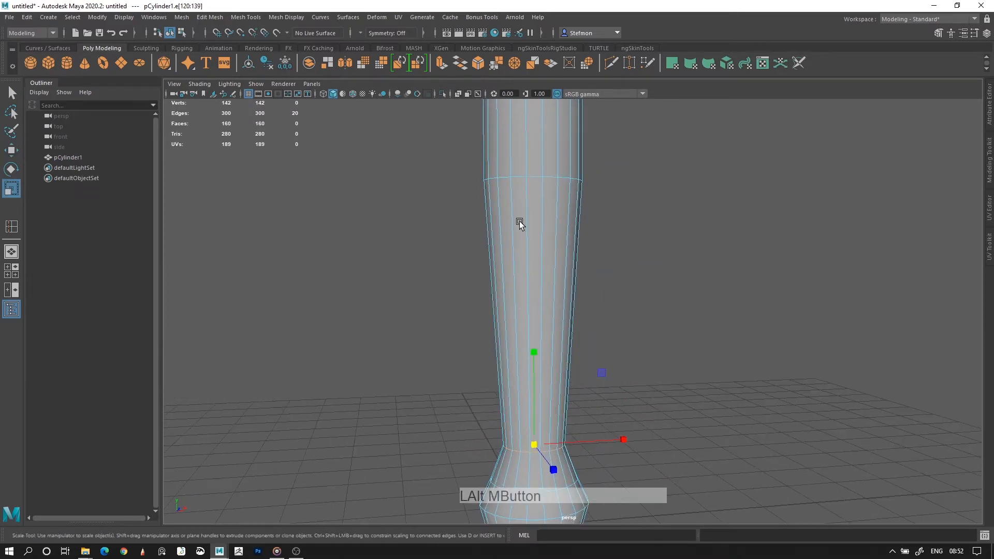
Step: Move the two remaining upper edge loops down to sit close together just above the neck
{"action": "double_click", "coordinate": [530, 178]}
{"action": "right_click_drag", "start_coordinate": [561, 243], "coordinate": [549, 191], "text": "alt"}
{"action": "key", "text": "w"}
{"action": "left_click_drag", "start_coordinate": [546, 192], "coordinate": [542, 360]}
{"action": "middle_click_drag", "start_coordinate": [556, 130], "coordinate": [551, 158], "text": "alt"}
{"action": "double_click", "coordinate": [550, 161]}
{"action": "left_click_drag", "start_coordinate": [540, 136], "coordinate": [529, 368]}
{"action": "key", "text": "r"}
{"action": "right_click_drag", "start_coordinate": [530, 363], "coordinate": [519, 304], "text": "alt"}
{"action": "middle_click_drag", "start_coordinate": [523, 306], "coordinate": [519, 261], "text": "alt"}
{"action": "left_click", "coordinate": [621, 290]}
{"action": "right_click_drag", "start_coordinate": [621, 295], "coordinate": [657, 389], "text": "alt"}
Step: Insert an edge loop between the two loops just above the neck and scale it outward into a raised ring
{"action": "left_click", "coordinate": [246, 17]}
{"action": "left_click", "coordinate": [280, 95]}
{"action": "left_click", "coordinate": [541, 368]}
{"action": "key", "text": "r"}
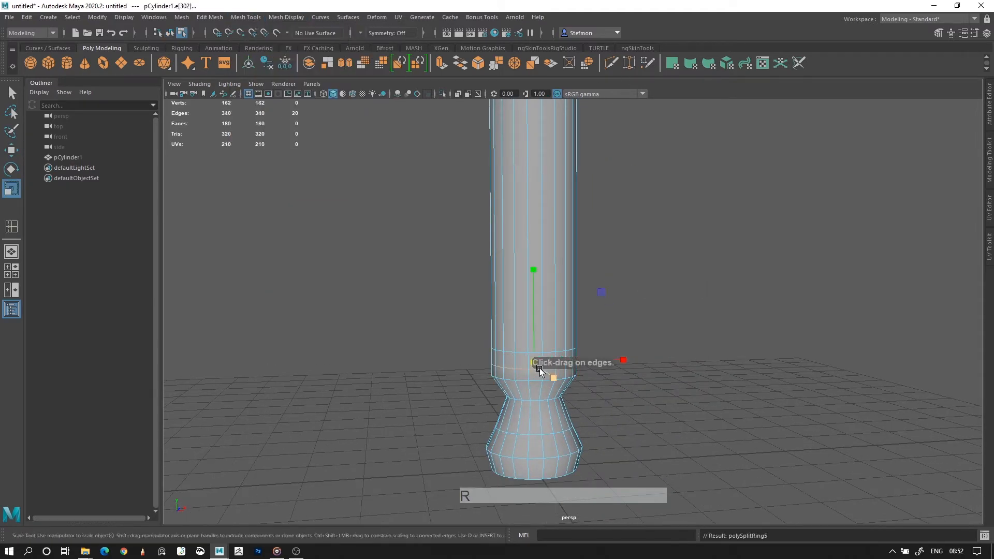
{"action": "left_click_drag", "start_coordinate": [537, 364], "coordinate": [538, 356]}
{"action": "key", "text": "w"}
{"action": "double_click", "coordinate": [688, 424]}
{"action": "left_click_drag", "start_coordinate": [687, 424], "coordinate": [639, 458], "text": "alt"}
{"action": "middle_click_drag", "start_coordinate": [640, 458], "coordinate": [685, 354], "text": "alt"}
{"action": "right_click_drag", "start_coordinate": [684, 354], "coordinate": [686, 352], "text": "alt"}
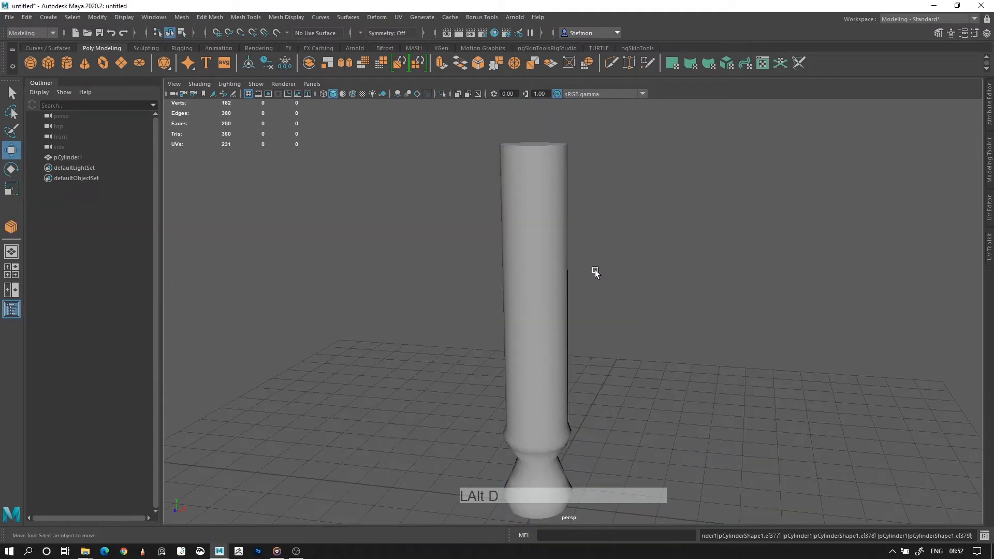
Step: Offset edge loops on both sides of the upper shaft's middle loop, and scale the middle loop outward into a ring
{"action": "right_click_drag", "start_coordinate": [595, 269], "coordinate": [603, 327], "text": "alt"}
{"action": "key", "text": "q"}
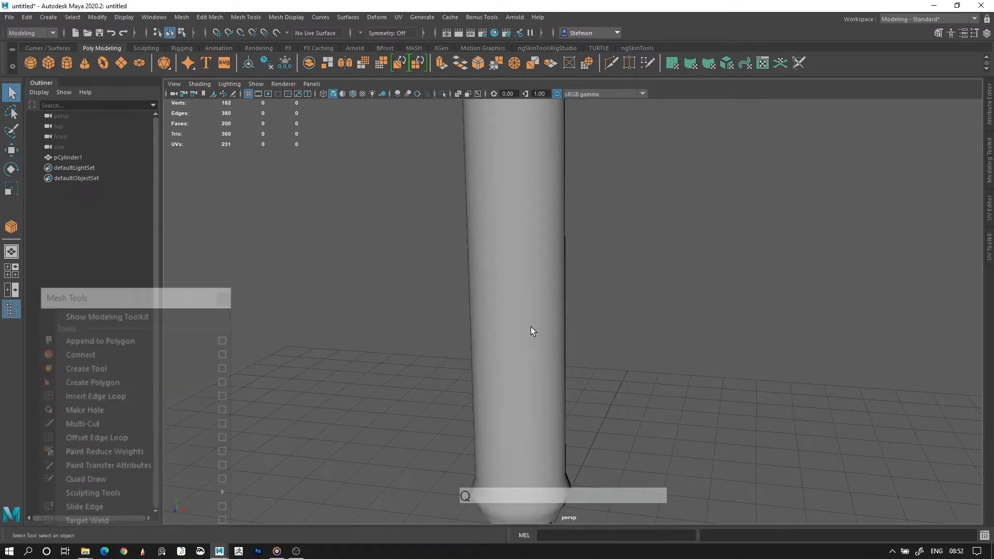
{"action": "left_click", "coordinate": [529, 325]}
{"action": "mouse_move", "coordinate": [518, 263]}
{"action": "right_mouse_down"}
{"action": "mouse_move", "coordinate": [518, 292]}
{"action": "mouse_move", "coordinate": [518, 264]}
{"action": "right_mouse_up"}
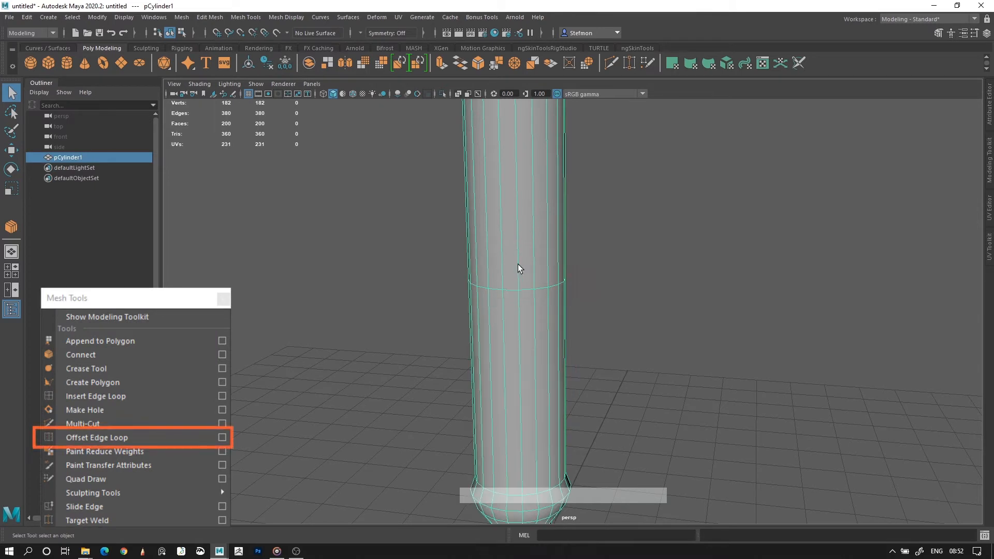
{"action": "left_click", "coordinate": [242, 18]}
{"action": "left_click", "coordinate": [261, 127]}
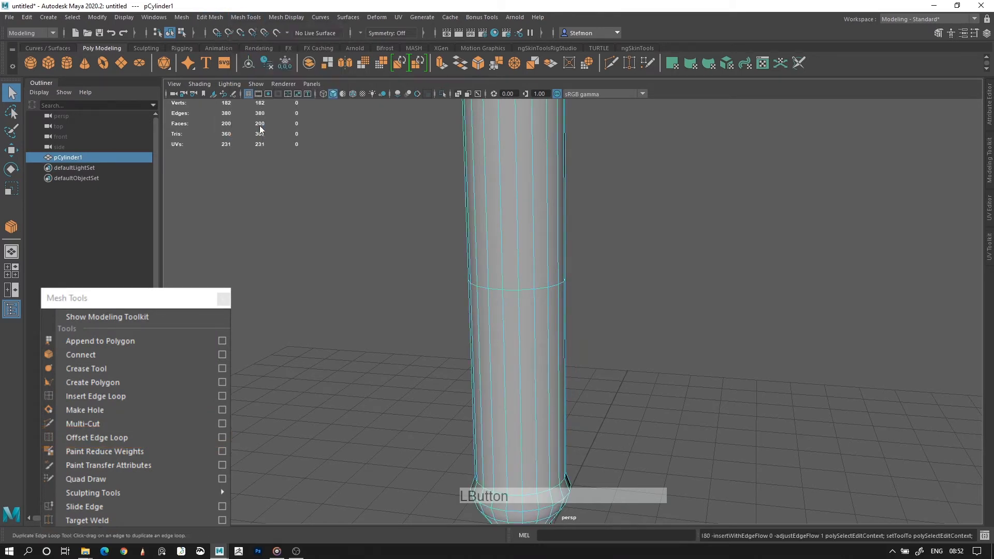
{"action": "mouse_move", "coordinate": [510, 288]}
{"action": "left_mouse_down"}
{"action": "mouse_move", "coordinate": [503, 293]}
{"action": "mouse_move", "coordinate": [523, 286]}
{"action": "left_mouse_up"}
{"action": "key", "text": "q"}
{"action": "key", "text": "r"}
{"action": "key", "text": "F8"}
{"action": "left_click", "coordinate": [617, 331]}
{"action": "left_click_drag", "start_coordinate": [580, 336], "coordinate": [630, 359], "text": "alt"}
{"action": "left_click", "coordinate": [629, 331]}
Step: Cut new edges across the column's top cap with the Multi-Cut tool
{"action": "middle_click_drag", "start_coordinate": [621, 207], "coordinate": [585, 391], "text": "alt"}
{"action": "left_click_drag", "start_coordinate": [583, 311], "coordinate": [577, 350], "text": "alt"}
{"action": "middle_click_drag", "start_coordinate": [577, 349], "coordinate": [565, 311], "text": "alt"}
{"action": "left_click", "coordinate": [245, 17]}
{"action": "left_click", "coordinate": [282, 114]}
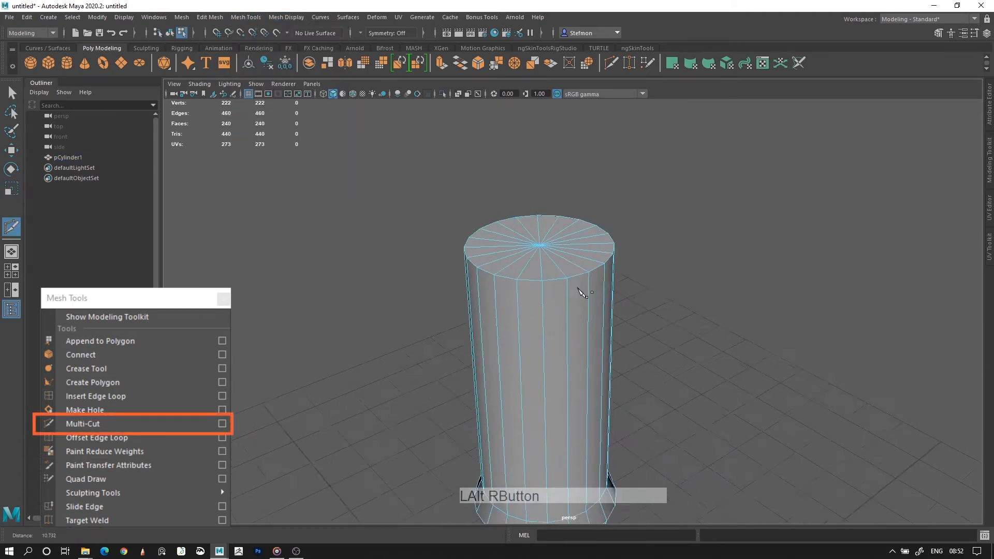
{"action": "right_click_drag", "start_coordinate": [570, 281], "coordinate": [485, 264], "text": "alt"}
{"action": "left_click", "coordinate": [483, 260]}
{"action": "left_click", "coordinate": [622, 236]}
{"action": "key", "text": "Escape"}
{"action": "left_click_drag", "start_coordinate": [637, 277], "coordinate": [654, 259], "text": "alt"}
{"action": "key", "text": "q"}
{"action": "right_click_drag", "start_coordinate": [648, 244], "coordinate": [655, 191]}
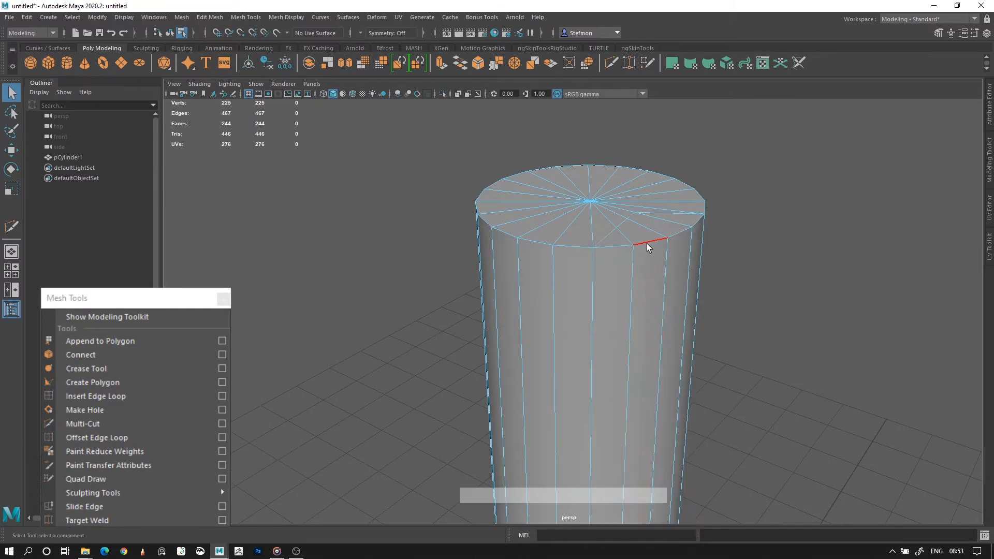
{"action": "left_click", "coordinate": [663, 290]}
{"action": "right_click_drag", "start_coordinate": [658, 288], "coordinate": [590, 276], "text": "alt"}
{"action": "key", "text": "alt+d"}
Step: Merge several neighbouring vertices along the column's top rim with the Target Weld tool
{"action": "middle_click_drag", "start_coordinate": [590, 276], "coordinate": [495, 253], "text": "alt"}
{"action": "right_click_drag", "start_coordinate": [495, 252], "coordinate": [331, 4], "text": "alt"}
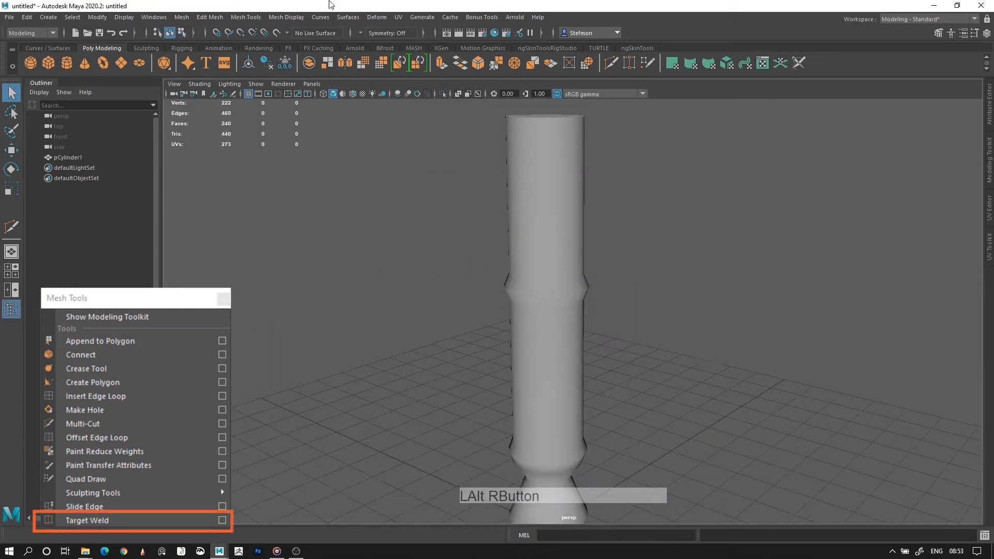
{"action": "left_click", "coordinate": [246, 17]}
{"action": "left_click", "coordinate": [282, 157]}
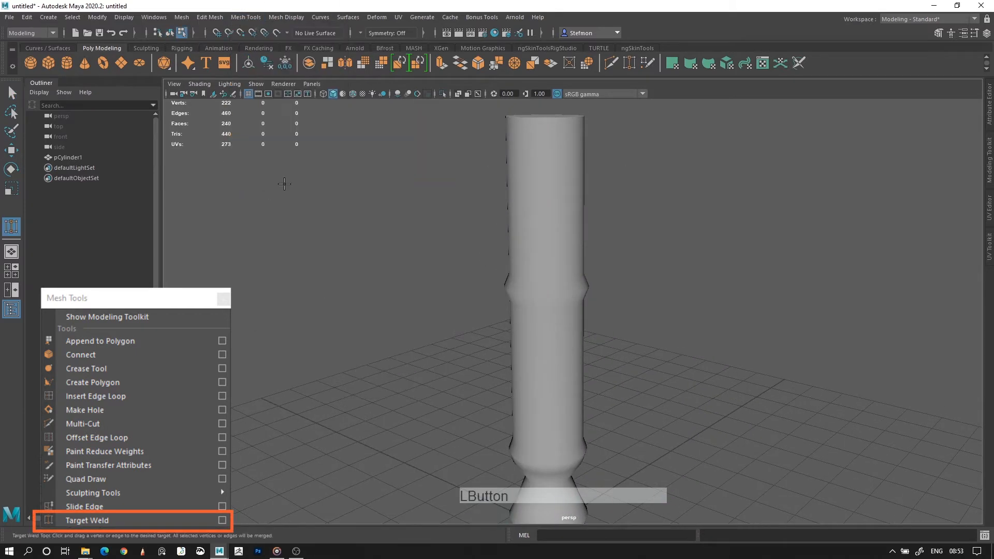
{"action": "middle_click_drag", "start_coordinate": [497, 171], "coordinate": [491, 250], "text": "alt"}
{"action": "left_click", "coordinate": [531, 229]}
{"action": "right_click_drag", "start_coordinate": [518, 223], "coordinate": [549, 171], "text": "alt"}
{"action": "middle_click_drag", "start_coordinate": [541, 171], "coordinate": [544, 355], "text": "alt"}
{"action": "left_click_drag", "start_coordinate": [500, 296], "coordinate": [527, 295]}
{"action": "left_click_drag", "start_coordinate": [593, 322], "coordinate": [493, 330], "text": "alt"}
{"action": "left_click_drag", "start_coordinate": [464, 302], "coordinate": [485, 298]}
{"action": "left_click_drag", "start_coordinate": [504, 294], "coordinate": [486, 298]}
{"action": "left_click_drag", "start_coordinate": [539, 318], "coordinate": [447, 316], "text": "alt"}
{"action": "left_click_drag", "start_coordinate": [457, 250], "coordinate": [479, 246]}
{"action": "left_click_drag", "start_coordinate": [498, 242], "coordinate": [476, 252]}
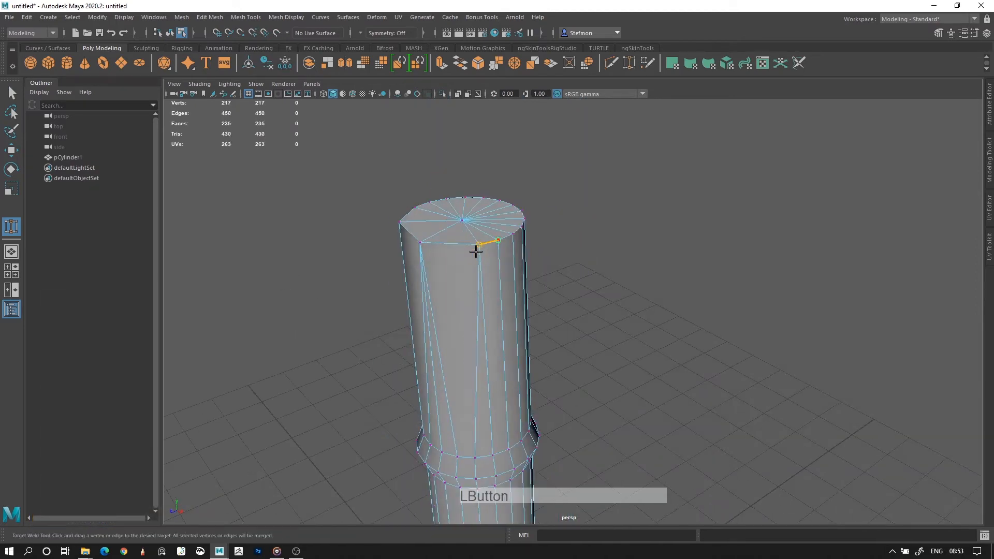
{"action": "left_click", "coordinate": [557, 270]}
{"action": "right_click_drag", "start_coordinate": [526, 282], "coordinate": [499, 296], "text": "alt"}
{"action": "left_click_drag", "start_coordinate": [499, 295], "coordinate": [584, 290], "text": "alt"}
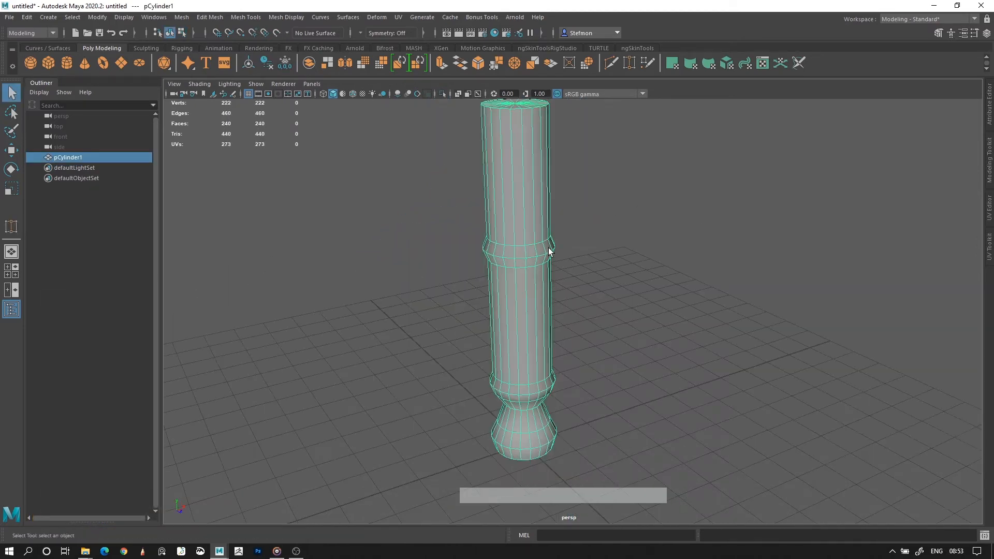
Step: Delete the middle ring's outer edge loop together with its vertices, and undo the deletion
{"action": "right_click_drag", "start_coordinate": [504, 244], "coordinate": [664, 280], "text": "alt"}
{"action": "middle_click_drag", "start_coordinate": [518, 185], "coordinate": [624, 370], "text": "alt"}
{"action": "right_click_drag", "start_coordinate": [583, 263], "coordinate": [579, 239]}
{"action": "key", "text": "ctrl+Delete"}
{"action": "left_click_drag", "start_coordinate": [688, 313], "coordinate": [700, 305], "text": "alt"}
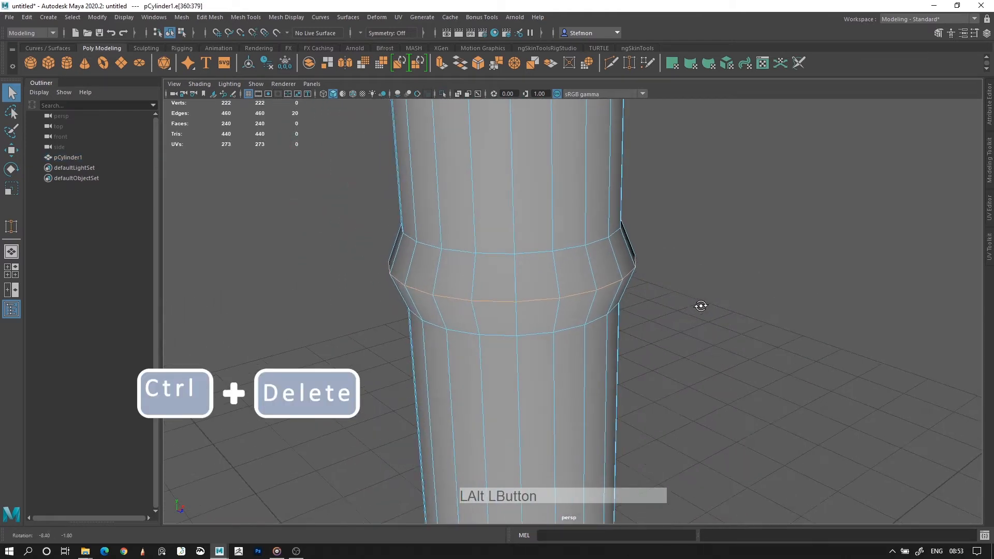
{"action": "key", "text": "ctrl+Delete"}
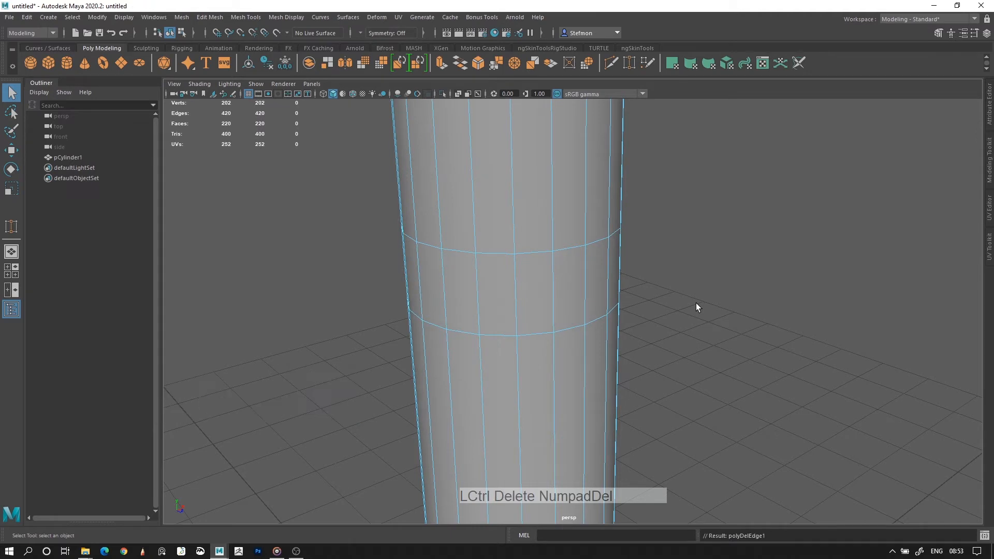
{"action": "left_click_drag", "start_coordinate": [568, 186], "coordinate": [695, 232], "text": "alt"}
{"action": "key", "text": "ctrl+z"}
Step: Delete only the edges of the middle ring's outer loop, keeping its vertices
{"action": "middle_click_drag", "start_coordinate": [711, 270], "coordinate": [672, 281], "text": "alt"}
{"action": "right_click_drag", "start_coordinate": [673, 281], "coordinate": [667, 302], "text": "alt"}
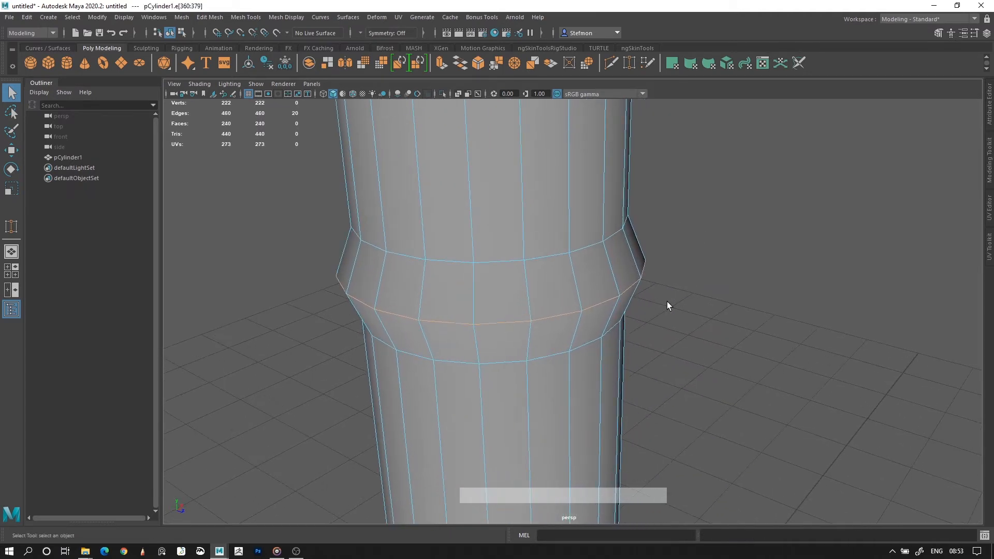
{"action": "key", "text": "Delete"}
{"action": "left_click_drag", "start_coordinate": [667, 302], "coordinate": [600, 328], "text": "alt"}
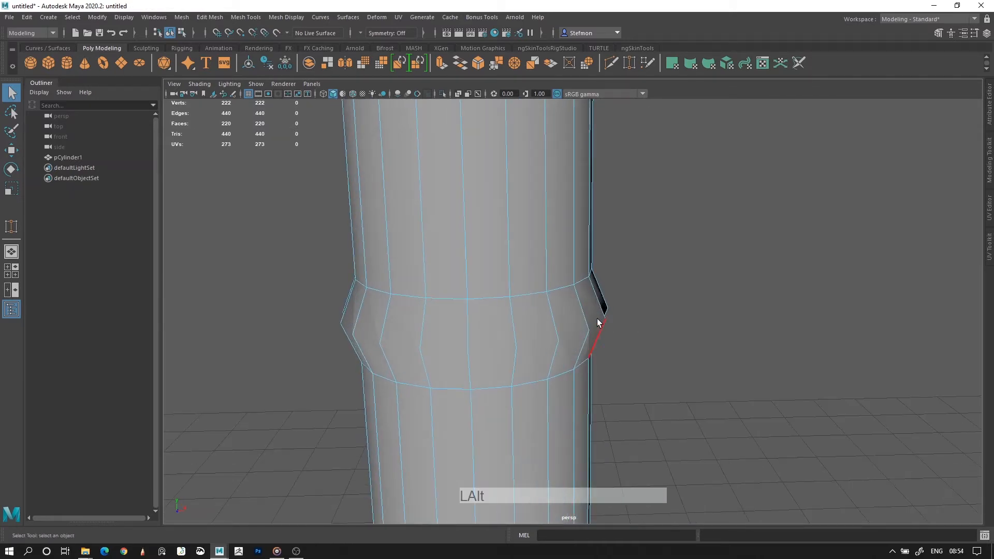
{"action": "left_click", "coordinate": [246, 17]}
{"action": "left_click", "coordinate": [268, 85]}
{"action": "key", "text": "ctrl+z"}
{"action": "left_click", "coordinate": [613, 335]}
{"action": "key", "text": "ctrl+z"}
Step: Select several neighbouring edges around the column's middle ring
{"action": "right_click_drag", "start_coordinate": [539, 292], "coordinate": [532, 237]}
{"action": "left_click", "coordinate": [577, 282], "text": "shift"}
{"action": "left_click", "coordinate": [619, 289], "text": "shift"}
{"action": "left_click", "coordinate": [530, 283]}
{"action": "left_click", "coordinate": [578, 285], "text": "shift"}
{"action": "left_click", "coordinate": [618, 288], "text": "shift"}
{"action": "left_click", "coordinate": [638, 286], "text": "shift"}
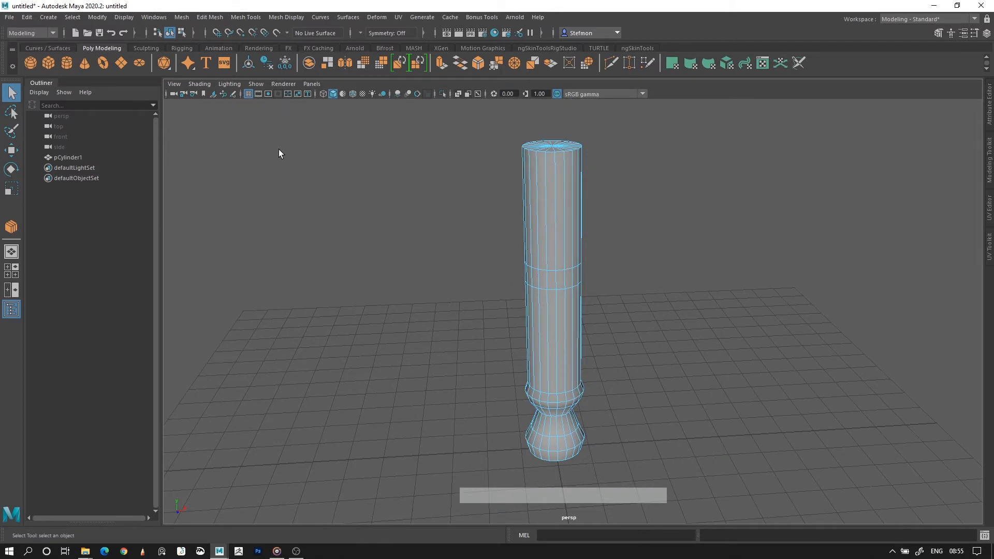
Step: Turn on the Poly Count heads-up display and clear the selection on the column
{"action": "left_click", "coordinate": [125, 19]}
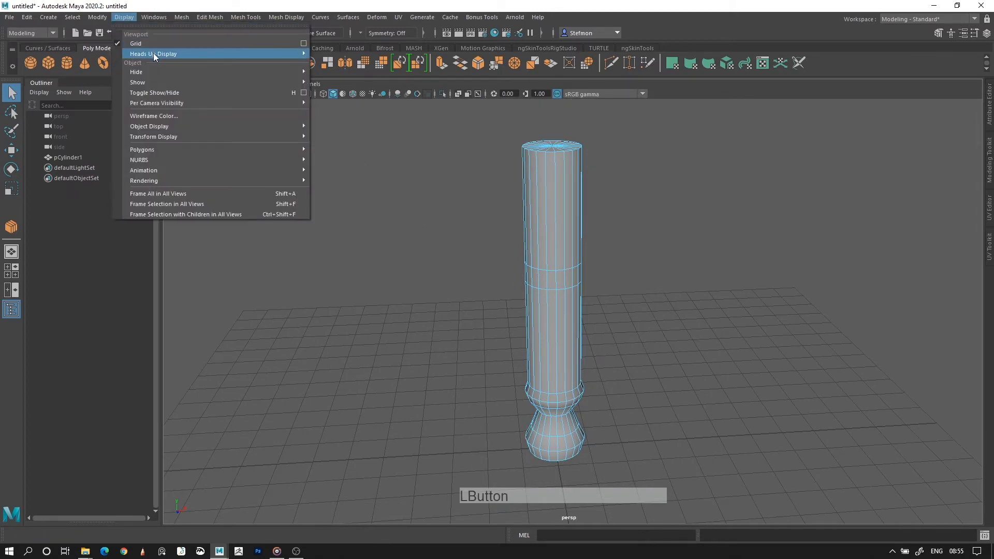
{"action": "mouse_move", "coordinate": [162, 56]}
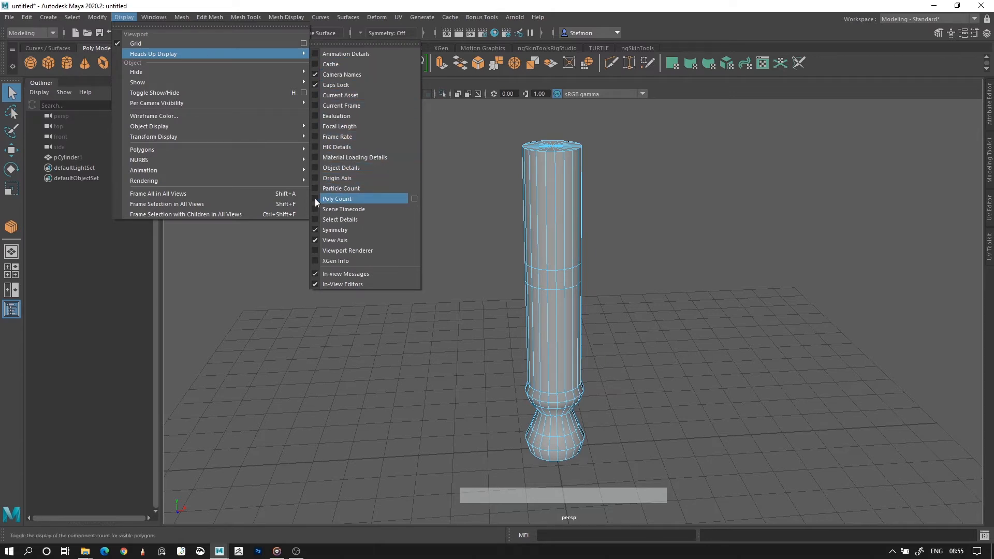
{"action": "left_click", "coordinate": [336, 199]}
{"action": "mouse_move", "coordinate": [659, 301]}
{"action": "middle_mouse_down", "text": "alt"}
{"action": "mouse_move", "coordinate": [661, 290]}
{"action": "mouse_move", "coordinate": [670, 309]}
{"action": "mouse_move", "coordinate": [669, 295]}
{"action": "middle_mouse_up", "text": "alt"}
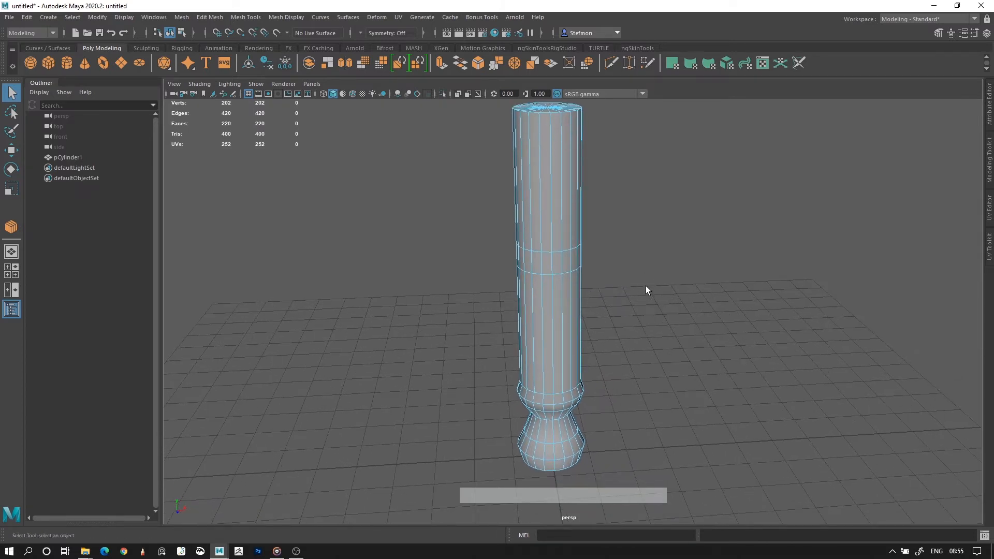
{"action": "left_click", "coordinate": [548, 272]}
{"action": "right_click", "coordinate": [402, 257]}
{"action": "left_click", "coordinate": [284, 186]}
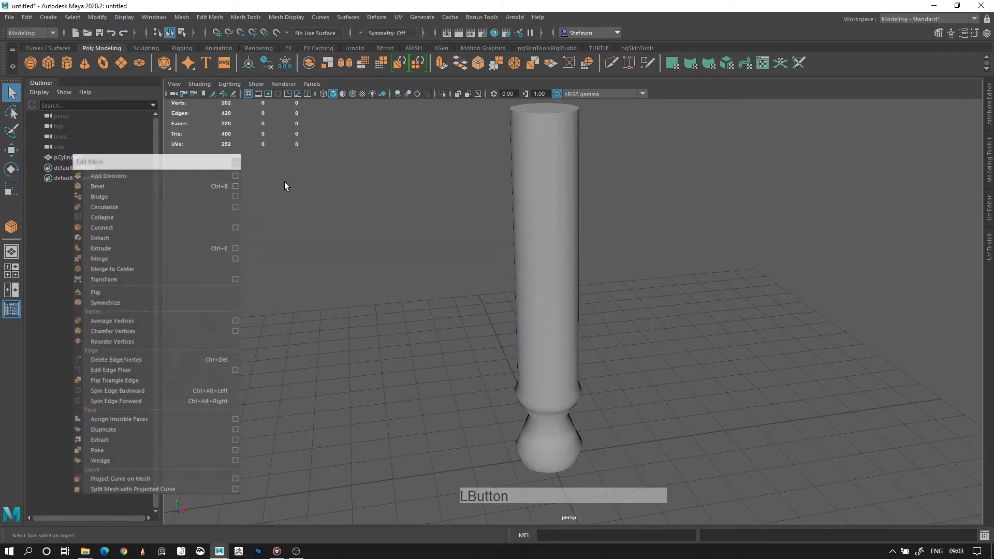
Step: Create a polygon cube and move it beside the column
{"action": "left_click", "coordinate": [48, 65]}
{"action": "middle_click_drag", "start_coordinate": [618, 358], "coordinate": [629, 302], "text": "alt"}
{"action": "key", "text": "w"}
{"action": "left_click_drag", "start_coordinate": [630, 331], "coordinate": [458, 220]}
{"action": "right_click_drag", "start_coordinate": [458, 220], "coordinate": [503, 250], "text": "alt"}
{"action": "middle_click_drag", "start_coordinate": [430, 257], "coordinate": [492, 249], "text": "alt"}
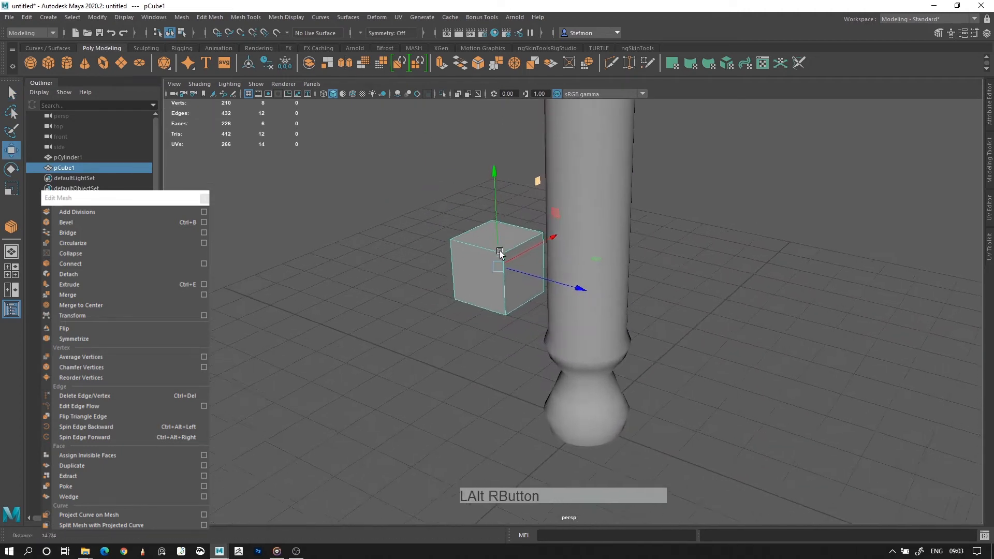
{"action": "right_click_drag", "start_coordinate": [493, 248], "coordinate": [544, 245], "text": "alt"}
Step: Bevel the cube's upper edge facing the column into a rounded corner with three segments
{"action": "right_click_drag", "start_coordinate": [465, 209], "coordinate": [462, 183]}
{"action": "left_click", "coordinate": [502, 209]}
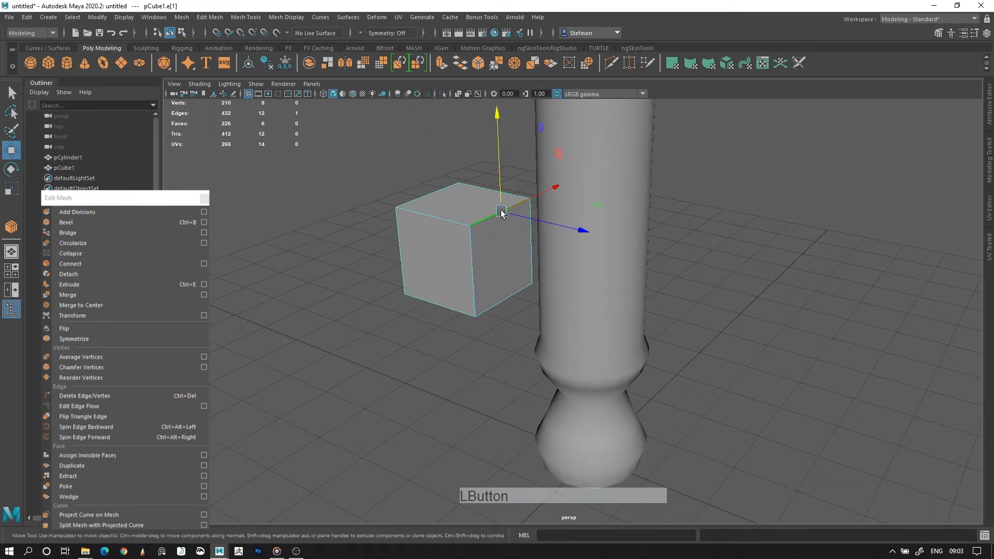
{"action": "left_click", "coordinate": [247, 18]}
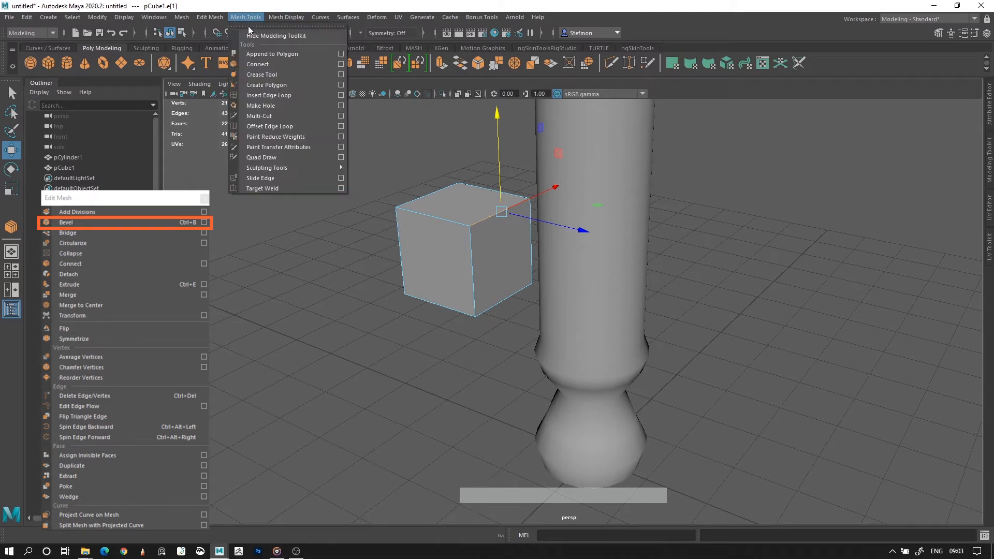
{"action": "mouse_move", "coordinate": [226, 13]}
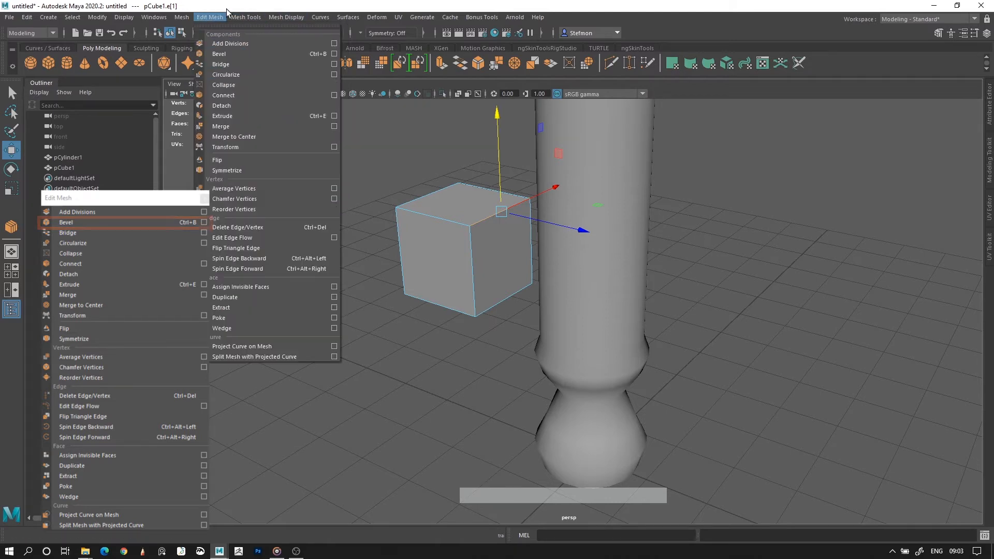
{"action": "left_click", "coordinate": [217, 54]}
{"action": "left_click_drag", "start_coordinate": [538, 331], "coordinate": [687, 332], "text": "alt"}
{"action": "left_click_drag", "start_coordinate": [807, 317], "coordinate": [509, 251]}
Step: Cut edges from the bevel's corner vertices to the lower back corner on both side faces of the cube with the Multi-Cut tool
{"action": "left_click", "coordinate": [507, 254]}
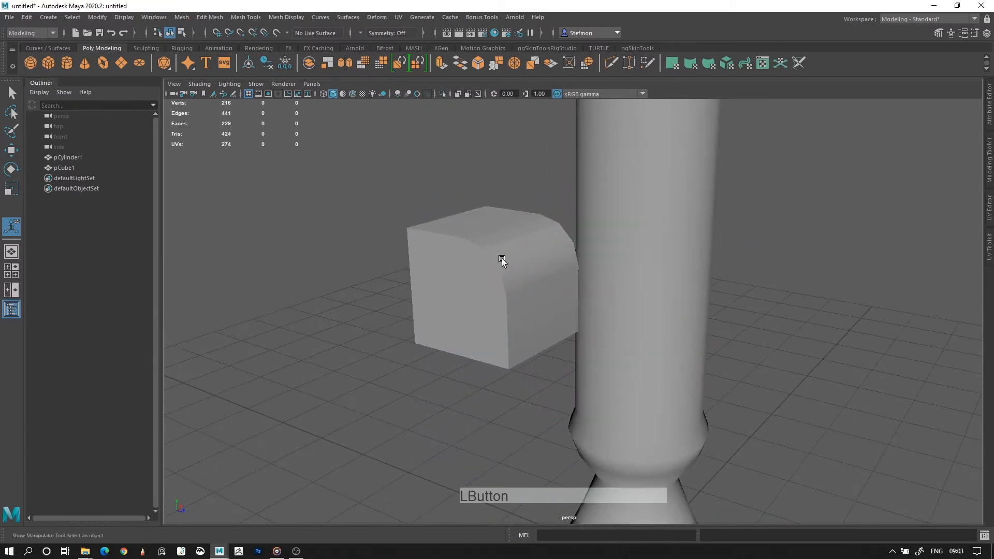
{"action": "right_click_drag", "start_coordinate": [501, 259], "coordinate": [520, 315], "text": "alt"}
{"action": "middle_click_drag", "start_coordinate": [520, 315], "coordinate": [515, 180], "text": "alt"}
{"action": "left_click", "coordinate": [245, 16]}
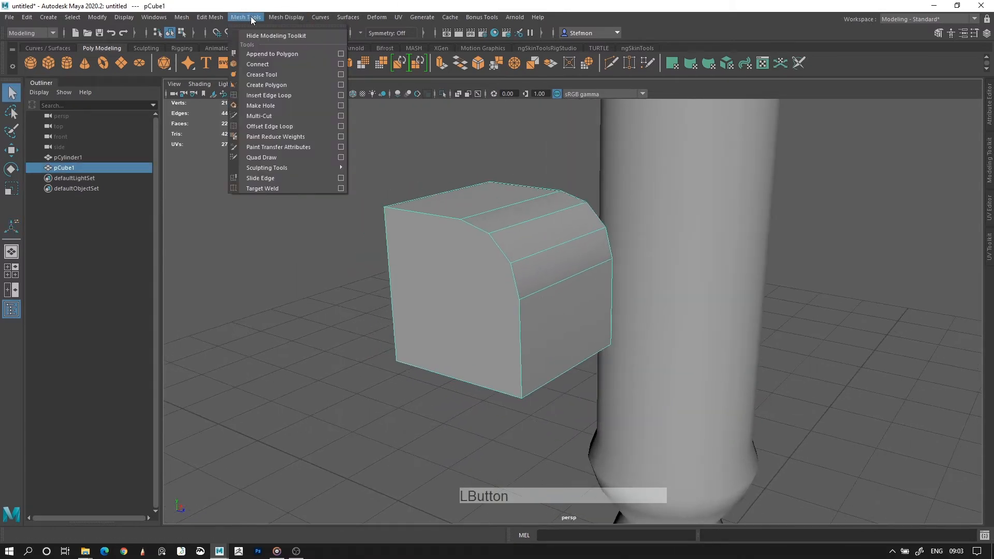
{"action": "left_click", "coordinate": [300, 115]}
{"action": "left_click", "coordinate": [460, 220]}
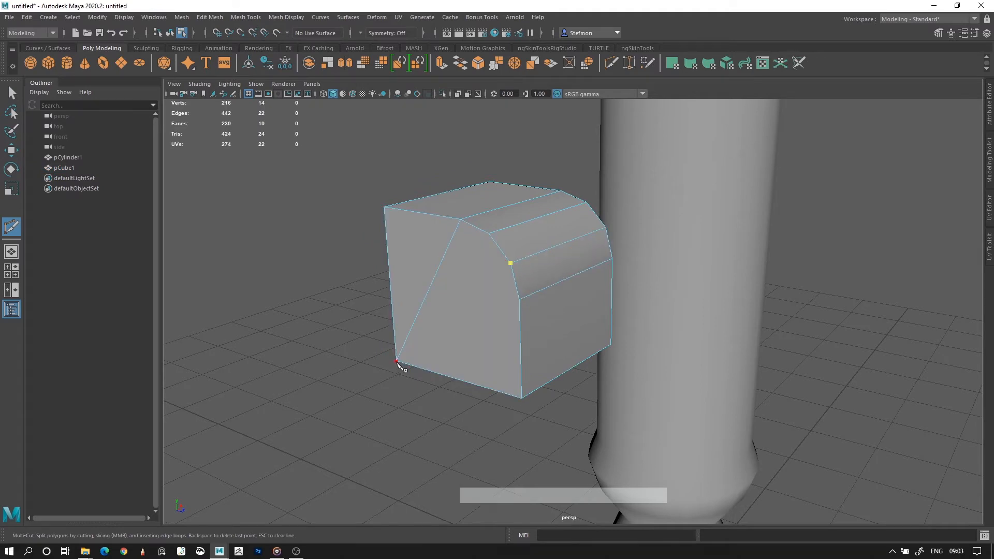
{"action": "right_click_drag", "start_coordinate": [566, 267], "coordinate": [509, 233], "text": "alt"}
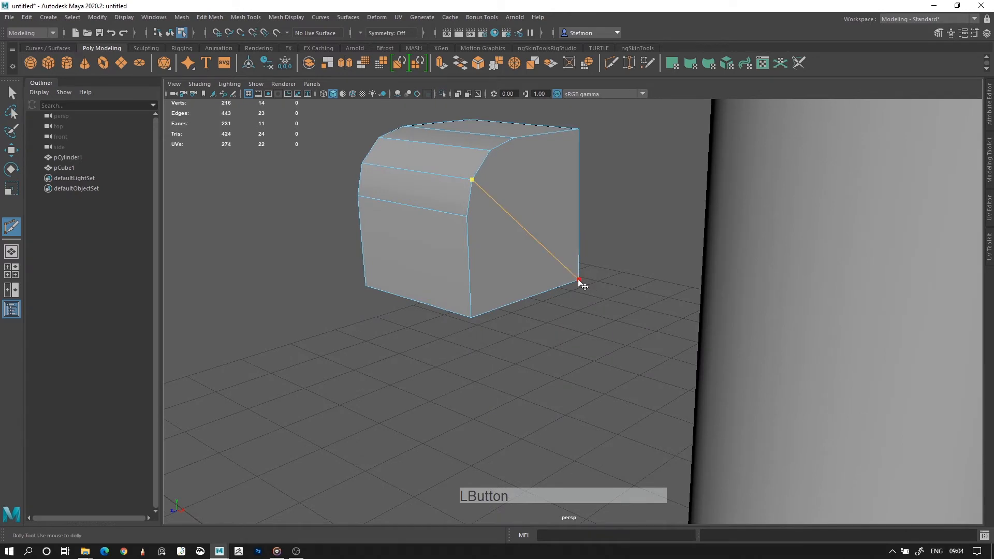
{"action": "left_click_drag", "start_coordinate": [580, 282], "coordinate": [539, 278], "text": "alt"}
{"action": "key", "text": "q"}
{"action": "left_click", "coordinate": [510, 229]}
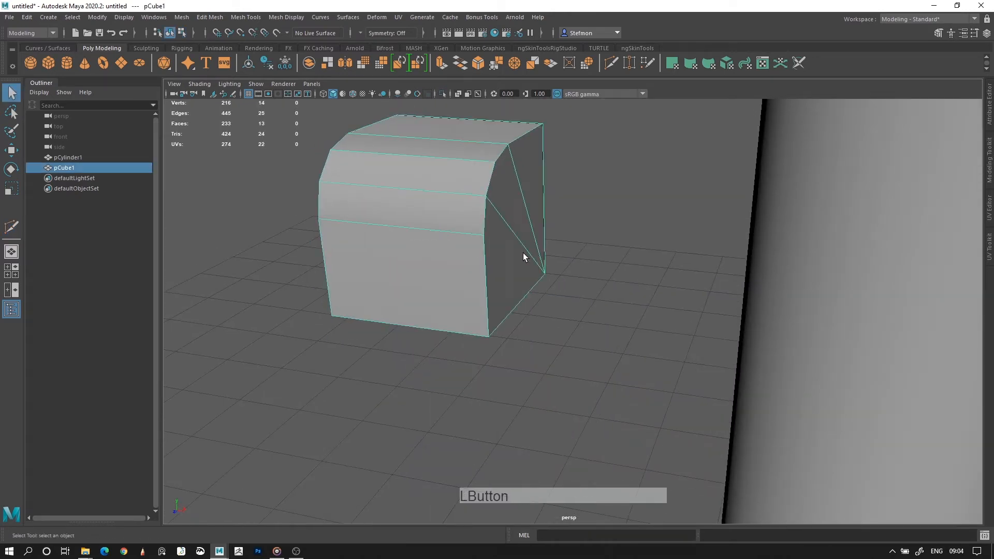
Step: Move the whole cube down and away from the column
{"action": "right_click_drag", "start_coordinate": [511, 228], "coordinate": [414, 233], "text": "alt"}
{"action": "left_click_drag", "start_coordinate": [497, 264], "coordinate": [626, 277], "text": "alt"}
{"action": "key", "text": "w"}
{"action": "right_click_drag", "start_coordinate": [580, 259], "coordinate": [534, 253], "text": "alt"}
{"action": "left_click_drag", "start_coordinate": [608, 223], "coordinate": [497, 363]}
Step: Bevel the edge loop around the column's top rim with three segments
{"action": "left_click", "coordinate": [670, 264]}
{"action": "middle_click_drag", "start_coordinate": [670, 264], "coordinate": [582, 372], "text": "alt"}
{"action": "right_click_drag", "start_coordinate": [518, 218], "coordinate": [593, 181], "text": "alt"}
{"action": "double_click", "coordinate": [570, 222]}
{"action": "left_click_drag", "start_coordinate": [570, 222], "coordinate": [608, 237], "text": "alt"}
{"action": "left_click", "coordinate": [274, 17]}
{"action": "mouse_move", "coordinate": [208, 14]}
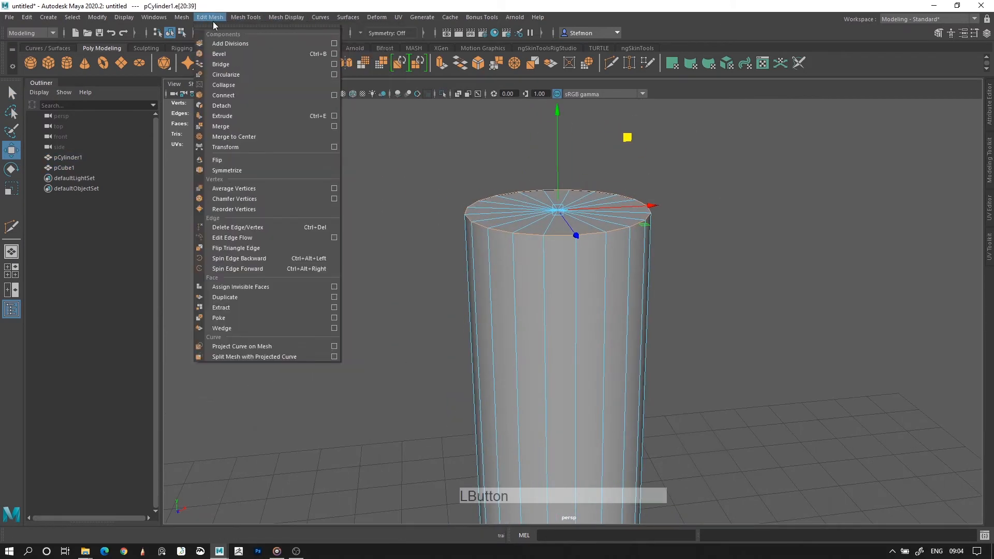
{"action": "left_click", "coordinate": [215, 55]}
{"action": "left_click_drag", "start_coordinate": [649, 196], "coordinate": [562, 215]}
{"action": "left_click_drag", "start_coordinate": [641, 214], "coordinate": [573, 206]}
{"action": "left_click", "coordinate": [705, 269]}
Step: Collapse the ring of vertical edges between the two loops at the column's middle into a single loop
{"action": "right_click_drag", "start_coordinate": [720, 290], "coordinate": [626, 305], "text": "alt"}
{"action": "middle_click_drag", "start_coordinate": [626, 309], "coordinate": [628, 157], "text": "alt"}
{"action": "left_click_drag", "start_coordinate": [628, 157], "coordinate": [684, 207], "text": "alt"}
{"action": "right_click_drag", "start_coordinate": [808, 249], "coordinate": [859, 261], "text": "alt"}
{"action": "middle_click_drag", "start_coordinate": [859, 261], "coordinate": [745, 304], "text": "alt"}
{"action": "right_click_drag", "start_coordinate": [746, 304], "coordinate": [681, 280], "text": "alt"}
{"action": "key", "text": "q"}
{"action": "right_click_drag", "start_coordinate": [777, 337], "coordinate": [744, 331], "text": "alt"}
{"action": "middle_click_drag", "start_coordinate": [745, 331], "coordinate": [652, 305], "text": "alt"}
{"action": "right_click_drag", "start_coordinate": [652, 305], "coordinate": [678, 310], "text": "alt"}
{"action": "left_click", "coordinate": [522, 290]}
{"action": "right_click_drag", "start_coordinate": [565, 303], "coordinate": [635, 311], "text": "alt"}
{"action": "middle_click_drag", "start_coordinate": [634, 311], "coordinate": [628, 328], "text": "alt"}
{"action": "right_click_drag", "start_coordinate": [539, 265], "coordinate": [539, 233]}
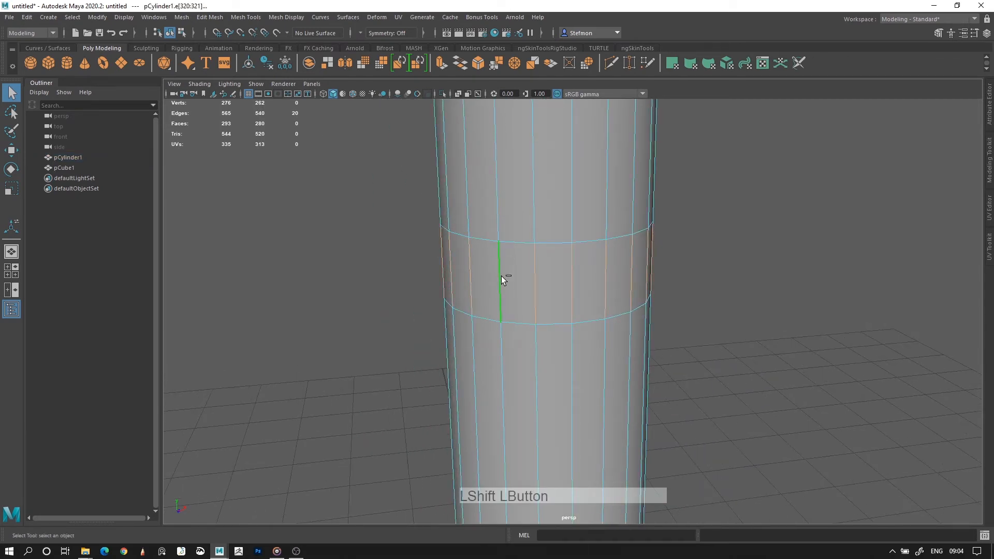
{"action": "left_click_drag", "start_coordinate": [641, 347], "coordinate": [669, 339], "text": "alt"}
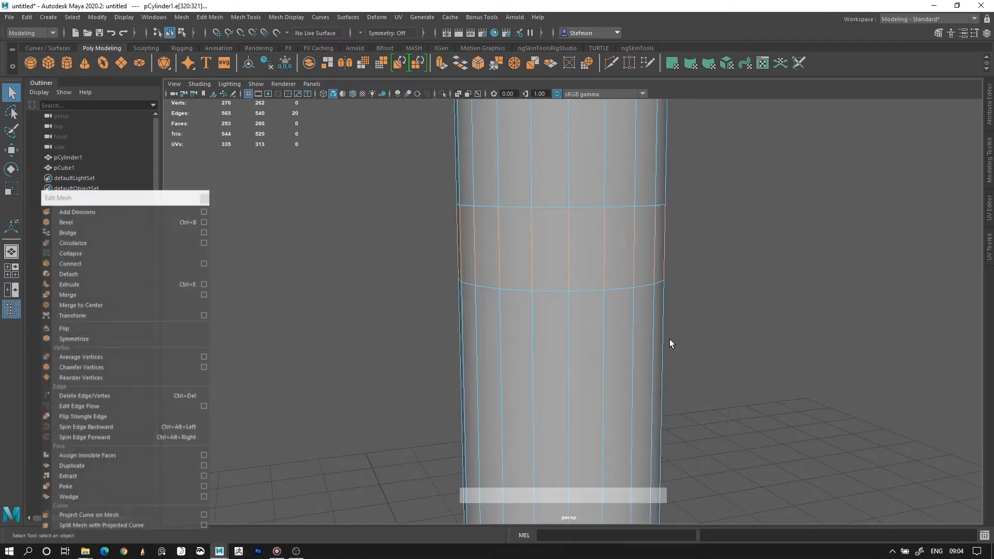
{"action": "double_click", "coordinate": [502, 250], "text": "shift"}
{"action": "left_click", "coordinate": [603, 247]}
{"action": "double_click", "coordinate": [570, 248], "text": "shift"}
{"action": "mouse_move", "coordinate": [568, 248]}
{"action": "left_mouse_down", "text": "alt"}
{"action": "mouse_move", "coordinate": [561, 317]}
{"action": "mouse_move", "coordinate": [418, 169]}
{"action": "left_mouse_up", "text": "alt"}
{"action": "left_click", "coordinate": [210, 18]}
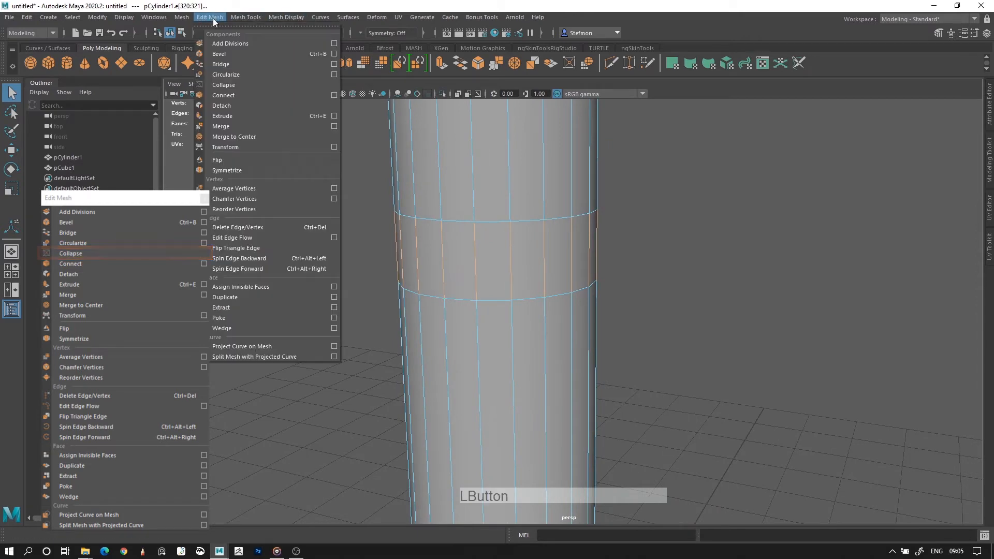
{"action": "left_click", "coordinate": [230, 85]}
{"action": "left_click_drag", "start_coordinate": [444, 211], "coordinate": [526, 207], "text": "alt"}
Step: Extrude the cube's flat top face upward by about 1.414
{"action": "double_click", "coordinate": [580, 343]}
{"action": "key", "text": "w"}
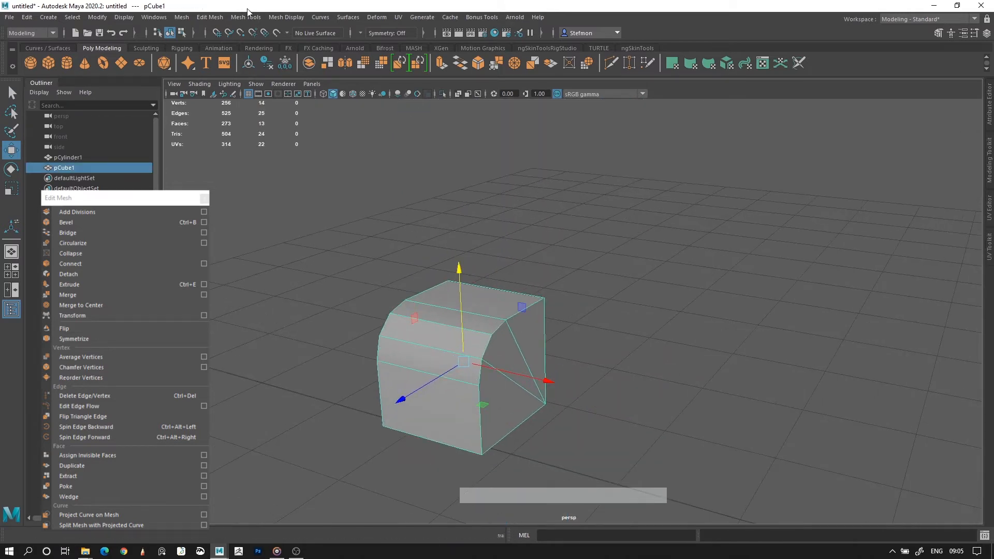
{"action": "left_click", "coordinate": [246, 17]}
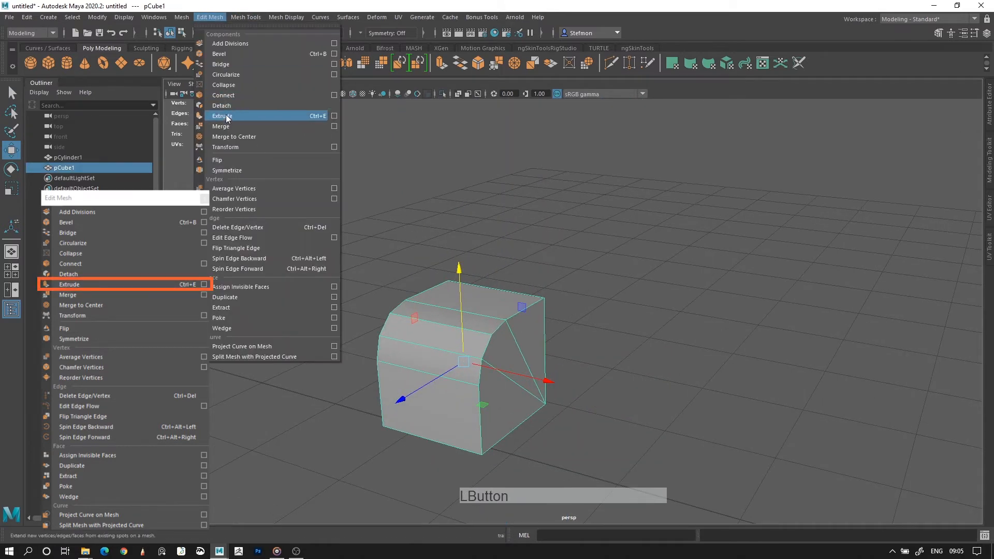
{"action": "right_click_drag", "start_coordinate": [511, 263], "coordinate": [510, 309]}
{"action": "left_click", "coordinate": [504, 293]}
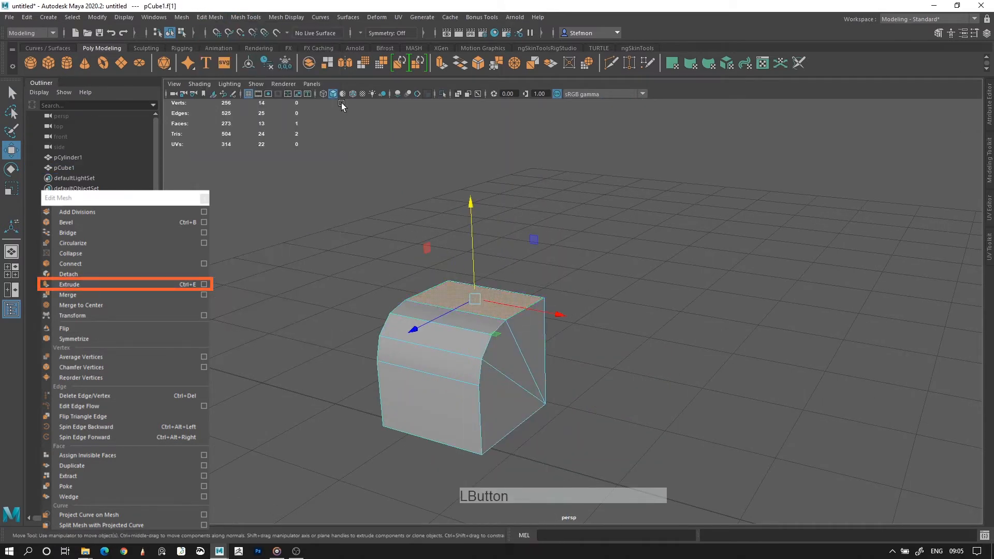
{"action": "left_click", "coordinate": [204, 18]}
{"action": "left_click", "coordinate": [238, 116]}
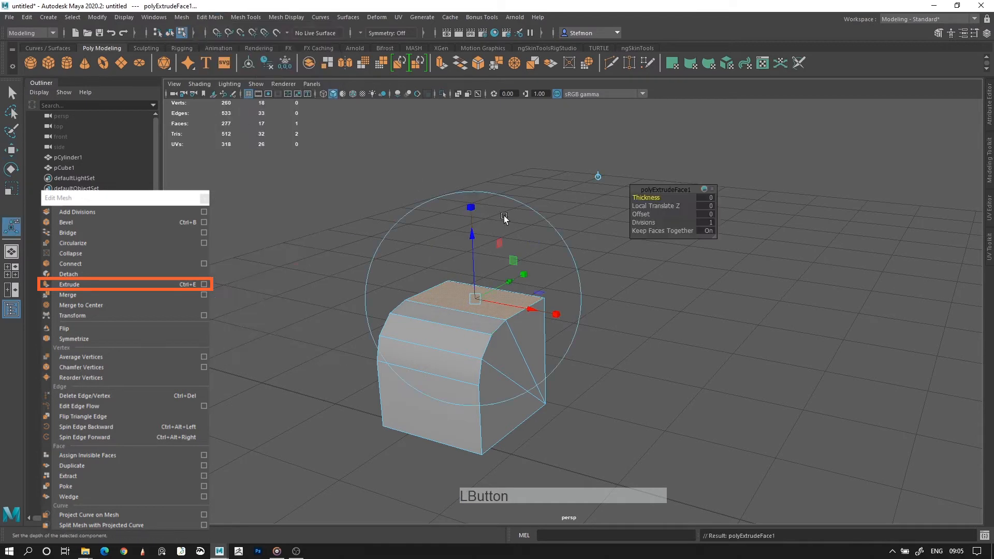
{"action": "left_click_drag", "start_coordinate": [476, 264], "coordinate": [472, 98]}
Step: Shift the top face of the cube's extruded block sideways and deselect it
{"action": "right_click_drag", "start_coordinate": [539, 244], "coordinate": [506, 254], "text": "alt"}
{"action": "left_click_drag", "start_coordinate": [506, 253], "coordinate": [694, 272], "text": "alt"}
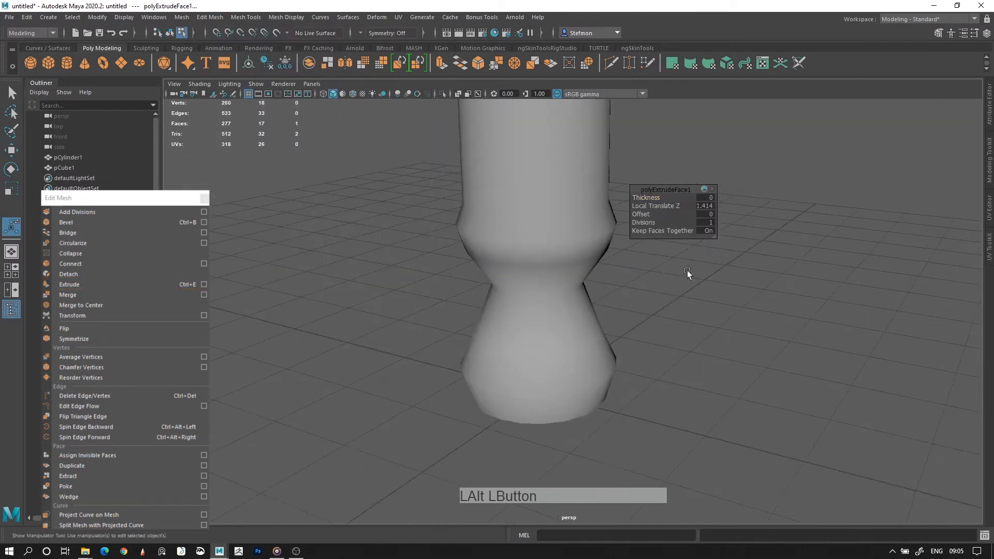
{"action": "right_click_drag", "start_coordinate": [694, 273], "coordinate": [549, 280], "text": "alt"}
{"action": "middle_click_drag", "start_coordinate": [549, 279], "coordinate": [611, 265], "text": "alt"}
{"action": "key", "text": "f"}
{"action": "right_click_drag", "start_coordinate": [610, 266], "coordinate": [456, 306], "text": "alt"}
{"action": "middle_click_drag", "start_coordinate": [689, 335], "coordinate": [591, 276], "text": "alt"}
{"action": "right_click_drag", "start_coordinate": [590, 276], "coordinate": [670, 331], "text": "alt"}
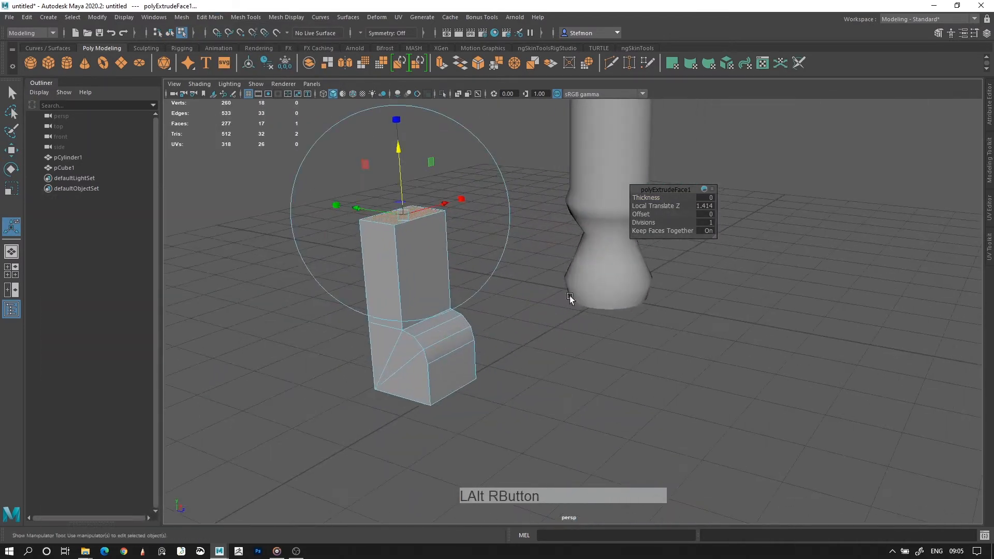
{"action": "middle_click_drag", "start_coordinate": [671, 331], "coordinate": [759, 378], "text": "alt"}
{"action": "left_click_drag", "start_coordinate": [489, 226], "coordinate": [455, 258]}
{"action": "key", "text": "alt+d"}
Step: Extrude part of the cube's lower beveled section and pull the geometry outward
{"action": "left_click", "coordinate": [523, 380]}
{"action": "right_click_drag", "start_coordinate": [523, 380], "coordinate": [517, 302]}
{"action": "left_click", "coordinate": [210, 17]}
{"action": "left_click", "coordinate": [244, 117]}
{"action": "key", "text": "ctrl+z"}
{"action": "key", "text": "w"}
{"action": "left_click_drag", "start_coordinate": [592, 324], "coordinate": [641, 322]}
Step: Extrude the ring of side faces directly beneath the column's top cap
{"action": "left_click_drag", "start_coordinate": [725, 363], "coordinate": [574, 366], "text": "alt"}
{"action": "scroll", "coordinate": [588, 332], "scroll_direction": "down", "scroll_amount": 5}
{"action": "left_click", "coordinate": [582, 338]}
{"action": "middle_click_drag", "start_coordinate": [566, 252], "coordinate": [518, 331], "text": "alt"}
{"action": "scroll", "coordinate": [487, 290], "scroll_direction": "up", "scroll_amount": 5}
{"action": "right_click_drag", "start_coordinate": [459, 252], "coordinate": [454, 275]}
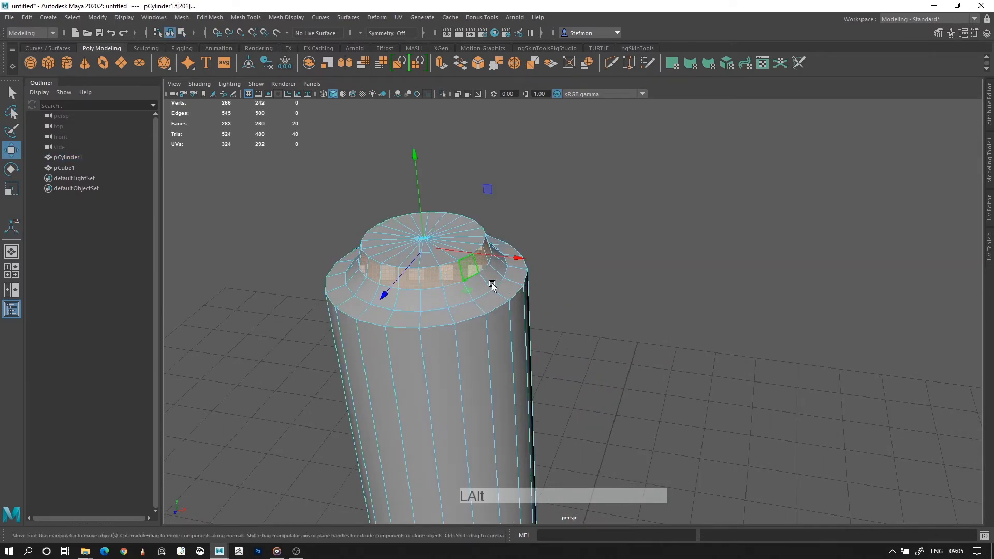
{"action": "left_click", "coordinate": [209, 17]}
{"action": "left_click", "coordinate": [229, 108]}
{"action": "left_click_drag", "start_coordinate": [552, 217], "coordinate": [595, 204]}
Step: Raise the extruded face ring above the column's top, and return the column to object mode
{"action": "left_click_drag", "start_coordinate": [539, 241], "coordinate": [507, 200], "text": "alt"}
{"action": "key", "text": "w"}
{"action": "left_click_drag", "start_coordinate": [438, 151], "coordinate": [436, 119]}
{"action": "right_click_drag", "start_coordinate": [569, 211], "coordinate": [498, 228], "text": "alt"}
{"action": "left_click_drag", "start_coordinate": [523, 233], "coordinate": [525, 265], "text": "alt"}
{"action": "right_click_drag", "start_coordinate": [523, 270], "coordinate": [550, 239]}
{"action": "left_click", "coordinate": [552, 238]}
{"action": "left_click", "coordinate": [688, 333]}
Step: Create a polygon cylinder and raise it to the column's top end
{"action": "left_click_drag", "start_coordinate": [700, 350], "coordinate": [715, 327], "text": "alt"}
{"action": "right_click_drag", "start_coordinate": [497, 300], "coordinate": [440, 296], "text": "alt"}
{"action": "middle_click_drag", "start_coordinate": [440, 295], "coordinate": [432, 191], "text": "alt"}
{"action": "left_click", "coordinate": [67, 62]}
{"action": "left_click_drag", "start_coordinate": [538, 301], "coordinate": [536, 47]}
{"action": "middle_click_drag", "start_coordinate": [538, 101], "coordinate": [540, 193], "text": "alt"}
{"action": "left_click_drag", "start_coordinate": [540, 194], "coordinate": [539, 154]}
Step: Scale the raised cylinder into a flat disc wider than the column
{"action": "key", "text": "r"}
{"action": "left_click_drag", "start_coordinate": [539, 154], "coordinate": [544, 224]}
{"action": "key", "text": "w"}
{"action": "key", "text": "r"}
{"action": "left_click_drag", "start_coordinate": [593, 313], "coordinate": [567, 292]}
Step: Extrude every second side face of the disc outward to form gear-like teeth
{"action": "right_click_drag", "start_coordinate": [518, 290], "coordinate": [567, 298], "text": "alt"}
{"action": "left_click", "coordinate": [589, 290]}
{"action": "left_click_drag", "start_coordinate": [608, 281], "coordinate": [451, 244], "text": "alt"}
{"action": "left_click", "coordinate": [472, 222], "text": "shift"}
{"action": "left_click_drag", "start_coordinate": [520, 234], "coordinate": [526, 269], "text": "alt"}
{"action": "left_click", "coordinate": [637, 297], "text": "shift"}
{"action": "left_click_drag", "start_coordinate": [637, 296], "coordinate": [645, 319], "text": "alt"}
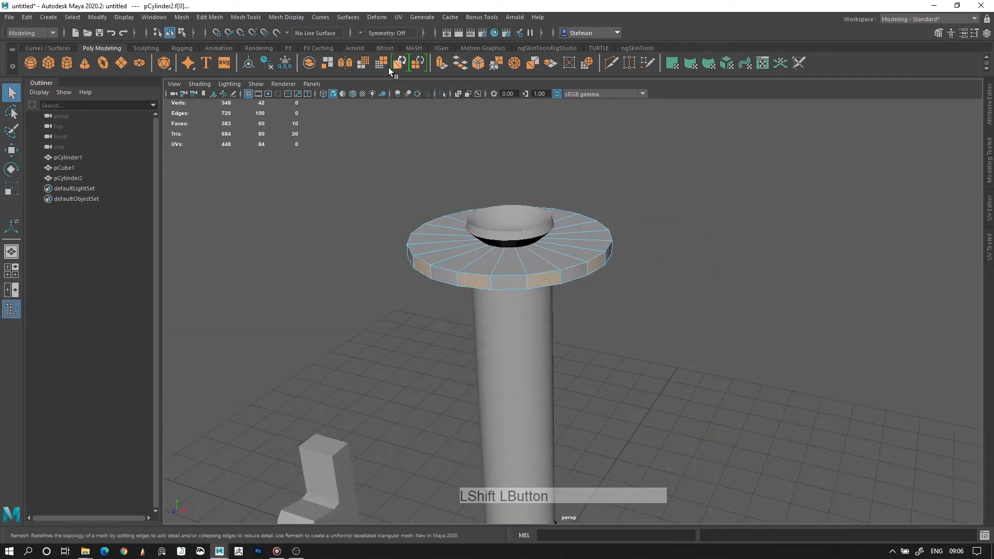
{"action": "left_click", "coordinate": [239, 18]}
{"action": "mouse_move", "coordinate": [220, 18]}
{"action": "left_click", "coordinate": [222, 115]}
{"action": "left_click_drag", "start_coordinate": [635, 246], "coordinate": [654, 249]}
Step: Move the disc's extruded tooth faces slightly downward and clear the selection
{"action": "left_click_drag", "start_coordinate": [659, 262], "coordinate": [616, 384], "text": "alt"}
{"action": "key", "text": "w"}
{"action": "mouse_move", "coordinate": [498, 208]}
{"action": "left_mouse_down"}
{"action": "mouse_move", "coordinate": [493, 196]}
{"action": "mouse_move", "coordinate": [499, 221]}
{"action": "left_mouse_up"}
{"action": "double_click", "coordinate": [679, 280]}
{"action": "left_click_drag", "start_coordinate": [678, 280], "coordinate": [751, 270], "text": "alt"}
{"action": "right_click_drag", "start_coordinate": [771, 290], "coordinate": [748, 300], "text": "alt"}
{"action": "left_click_drag", "start_coordinate": [748, 301], "coordinate": [707, 327], "text": "alt"}
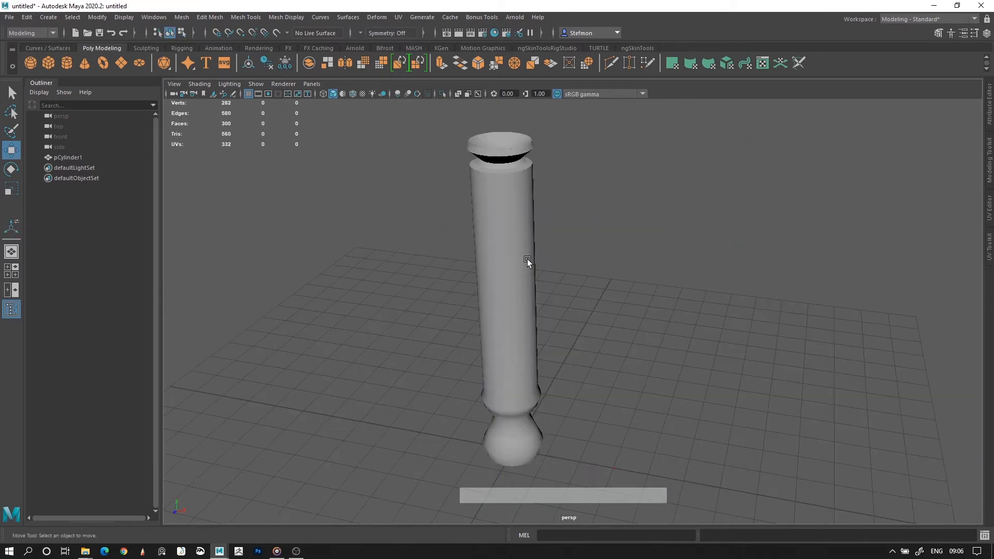
Step: Delete one side face from the widest part of the column's rounded base
{"action": "left_click", "coordinate": [527, 259]}
{"action": "right_click_drag", "start_coordinate": [521, 266], "coordinate": [495, 358], "text": "alt"}
{"action": "key", "text": "q"}
{"action": "left_click", "coordinate": [501, 333]}
{"action": "middle_click_drag", "start_coordinate": [533, 349], "coordinate": [643, 318], "text": "alt"}
{"action": "right_click_drag", "start_coordinate": [644, 317], "coordinate": [701, 357], "text": "alt"}
{"action": "middle_click_drag", "start_coordinate": [701, 358], "coordinate": [649, 343], "text": "alt"}
{"action": "key", "text": "Delete"}
Step: Close the hole in the base by bridging its opposite border edges
{"action": "right_click", "coordinate": [604, 241]}
{"action": "left_click", "coordinate": [604, 213]}
{"action": "left_click", "coordinate": [221, 17]}
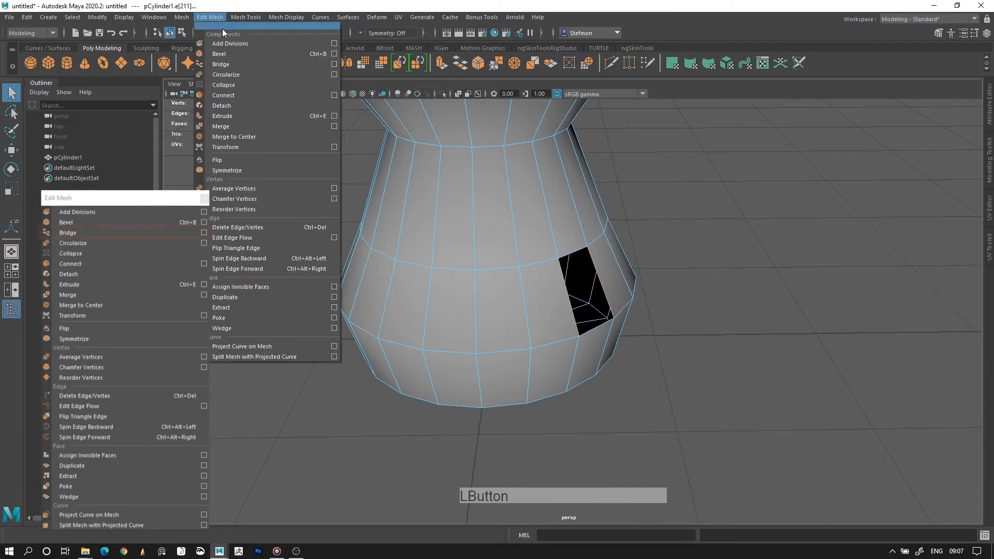
{"action": "left_click", "coordinate": [221, 68]}
{"action": "left_click_drag", "start_coordinate": [586, 303], "coordinate": [404, 301], "text": "alt"}
{"action": "middle_click_drag", "start_coordinate": [404, 300], "coordinate": [417, 311], "text": "alt"}
{"action": "left_click", "coordinate": [720, 321]}
Step: Select the full face loop around the widest part of the column's base and delete it
{"action": "left_click_drag", "start_coordinate": [523, 290], "coordinate": [591, 290], "text": "alt"}
{"action": "middle_click_drag", "start_coordinate": [590, 290], "coordinate": [559, 302], "text": "alt"}
{"action": "left_click", "coordinate": [562, 301]}
{"action": "right_click_drag", "start_coordinate": [576, 291], "coordinate": [576, 322]}
{"action": "left_click", "coordinate": [572, 297]}
{"action": "double_click", "coordinate": [559, 301], "text": "shift"}
{"action": "key", "text": "Delete"}
Step: Bridge the two open border edge loops of the base to rebuild the missing band of faces
{"action": "right_click_drag", "start_coordinate": [514, 243], "coordinate": [515, 225]}
{"action": "double_click", "coordinate": [514, 284]}
{"action": "double_click", "coordinate": [521, 340], "text": "shift"}
{"action": "left_click_drag", "start_coordinate": [521, 340], "coordinate": [553, 311], "text": "alt"}
{"action": "right_click_drag", "start_coordinate": [553, 311], "coordinate": [585, 316], "text": "alt"}
{"action": "left_click", "coordinate": [223, 17]}
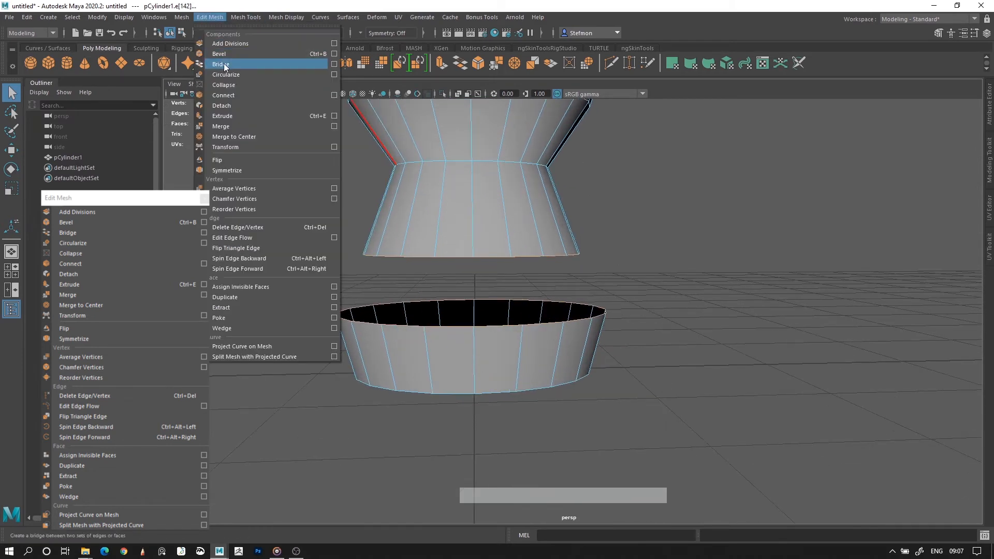
{"action": "left_click", "coordinate": [223, 63]}
Step: Merge the inner ring of vertices and the middle vertex on the column's top cap to their center
{"action": "left_click_drag", "start_coordinate": [518, 290], "coordinate": [572, 288], "text": "alt"}
{"action": "middle_click_drag", "start_coordinate": [572, 288], "coordinate": [570, 271], "text": "alt"}
{"action": "right_click_drag", "start_coordinate": [570, 271], "coordinate": [514, 260], "text": "alt"}
{"action": "left_click_drag", "start_coordinate": [514, 260], "coordinate": [579, 292], "text": "alt"}
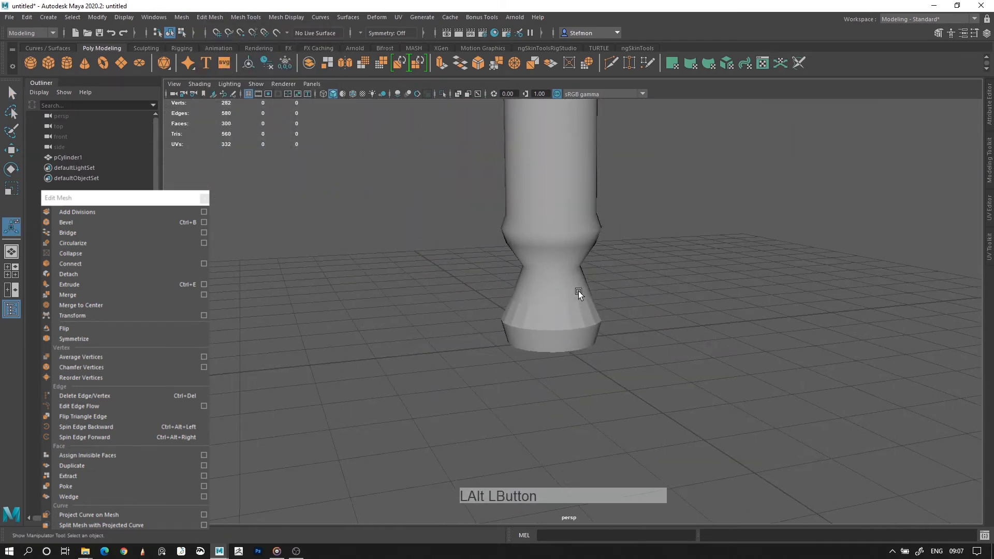
{"action": "middle_click_drag", "start_coordinate": [633, 187], "coordinate": [569, 293], "text": "alt"}
{"action": "left_click_drag", "start_coordinate": [570, 293], "coordinate": [562, 332], "text": "alt"}
{"action": "middle_click_drag", "start_coordinate": [562, 331], "coordinate": [525, 255], "text": "alt"}
{"action": "left_click", "coordinate": [525, 255]}
{"action": "right_click_drag", "start_coordinate": [525, 255], "coordinate": [570, 254], "text": "alt"}
{"action": "right_click_drag", "start_coordinate": [570, 254], "coordinate": [546, 249]}
{"action": "left_click", "coordinate": [569, 245]}
{"action": "scroll", "coordinate": [559, 269], "scroll_direction": "up", "scroll_amount": 5}
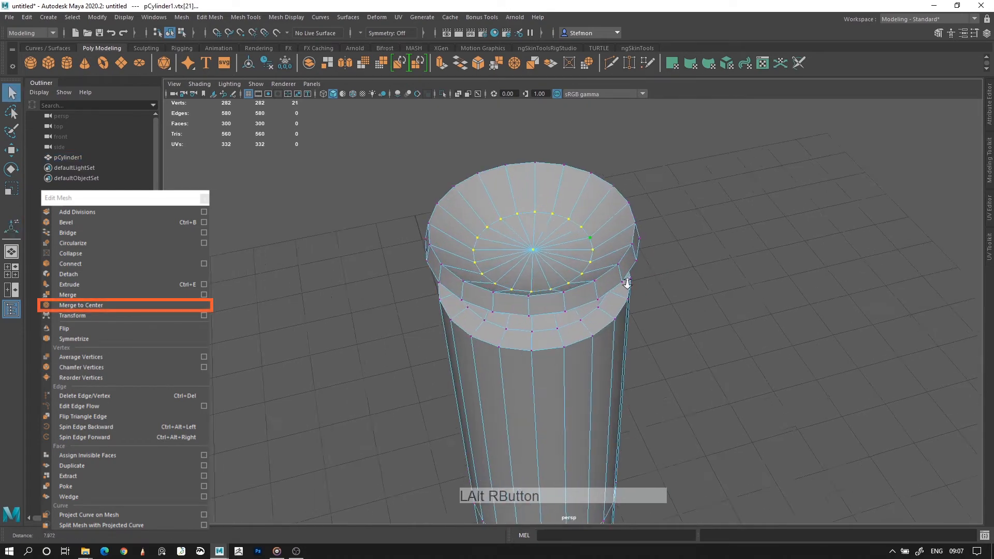
{"action": "left_click", "coordinate": [210, 17]}
{"action": "left_click", "coordinate": [231, 138]}
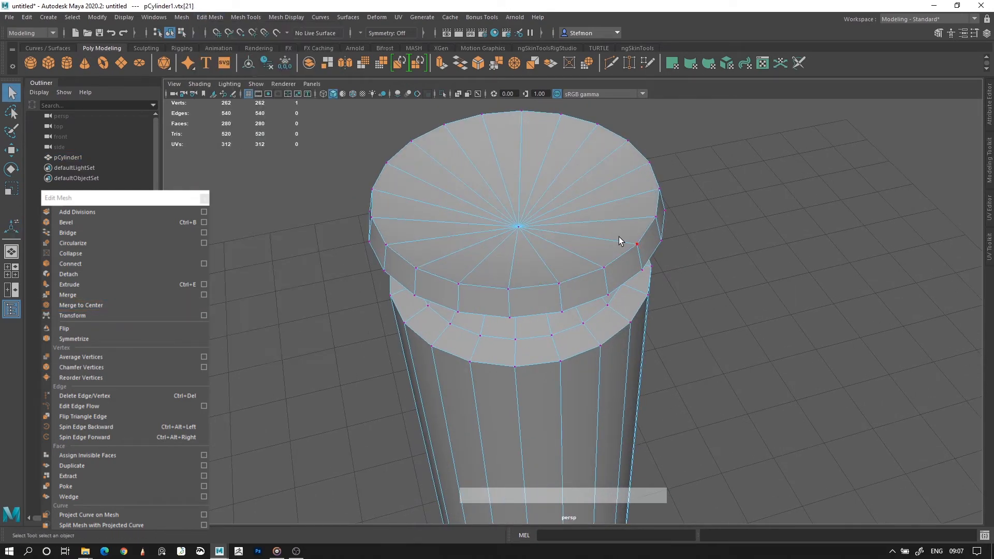
Step: Try Merge to Center on a vertex of the edge loop at the column's upper shoulder
{"action": "right_click_drag", "start_coordinate": [717, 286], "coordinate": [534, 256], "text": "alt"}
{"action": "left_click", "coordinate": [525, 256]}
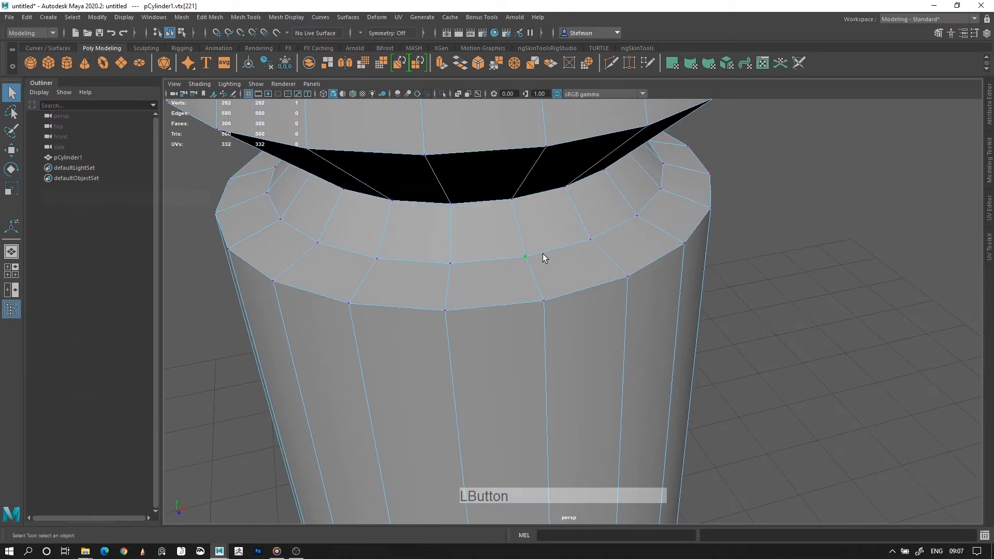
{"action": "left_click", "coordinate": [210, 17]}
{"action": "left_click", "coordinate": [231, 136]}
Step: Add the Connect tool to the Poly Modeling shelf and remove the surplus shelf entries
{"action": "right_click_drag", "start_coordinate": [803, 353], "coordinate": [637, 300], "text": "alt"}
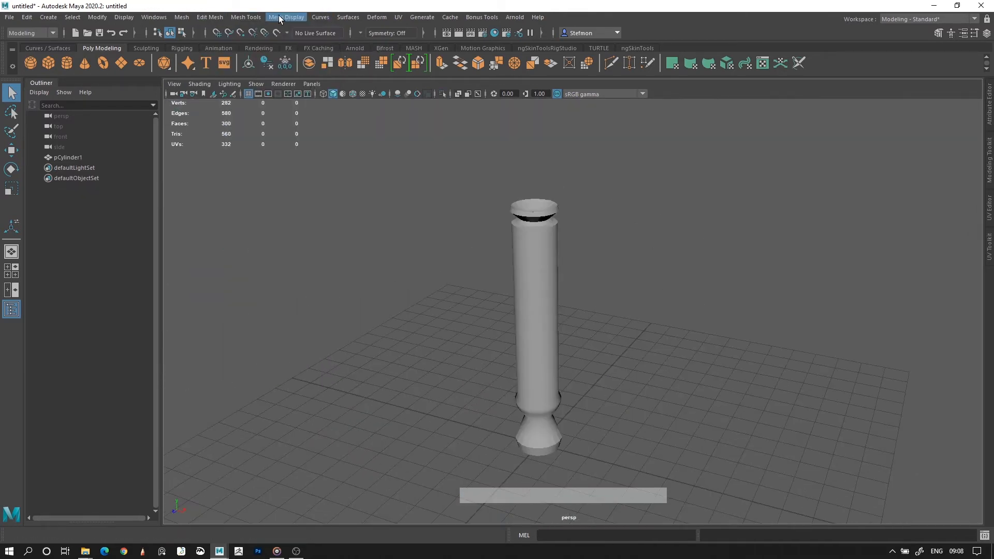
{"action": "left_click", "coordinate": [210, 18]}
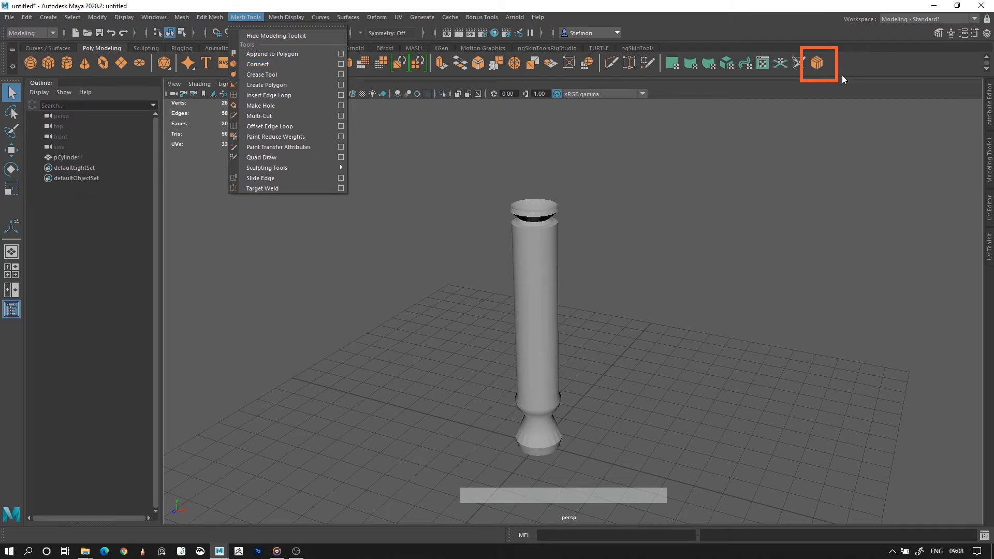
{"action": "left_click", "coordinate": [282, 68], "text": "ctrl+shift"}
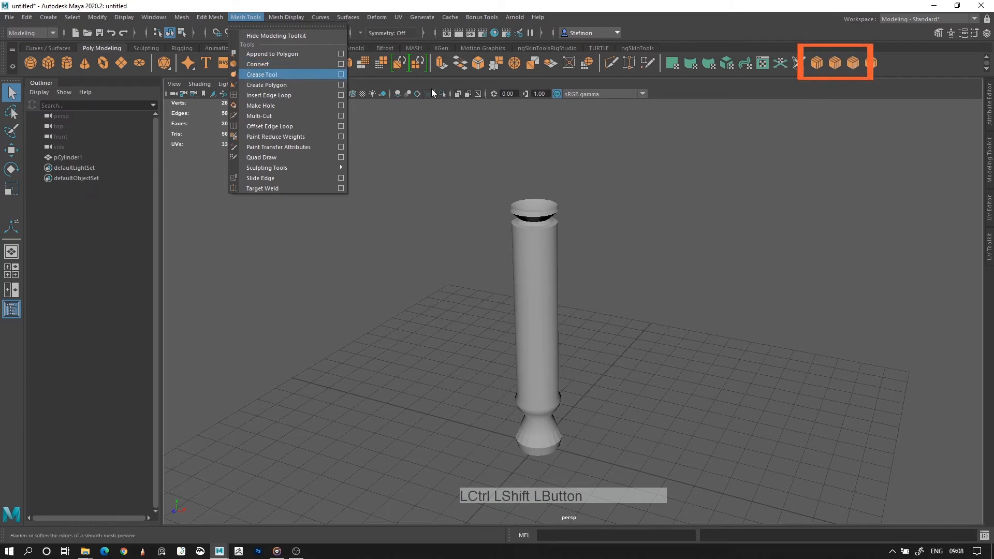
{"action": "right_click", "coordinate": [844, 70]}
{"action": "right_click", "coordinate": [848, 67]}
{"action": "left_click", "coordinate": [854, 104]}
{"action": "right_click", "coordinate": [840, 63]}
{"action": "left_click", "coordinate": [850, 100]}
Step: Insert one edge loop across the vertical edges of the column's upper half with the Connect tool
{"action": "right_click_drag", "start_coordinate": [593, 238], "coordinate": [522, 211], "text": "alt"}
{"action": "left_click", "coordinate": [506, 263]}
{"action": "left_click_drag", "start_coordinate": [408, 216], "coordinate": [611, 213]}
{"action": "left_click", "coordinate": [818, 65]}
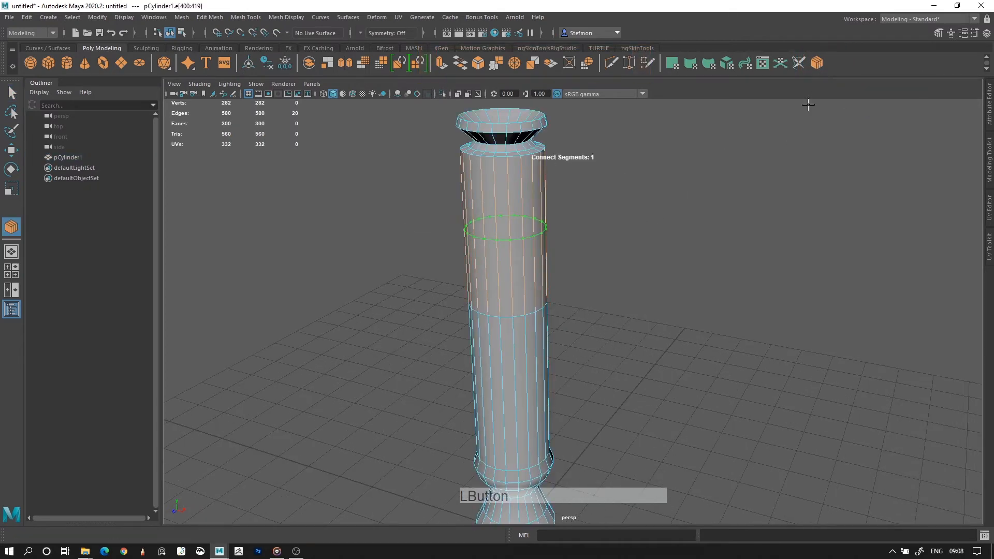
{"action": "key", "text": "Return"}
{"action": "key", "text": "alt+d"}
Step: Open the Connect tool's options and set the segments to 5
{"action": "left_click_drag", "start_coordinate": [635, 228], "coordinate": [553, 195], "text": "alt"}
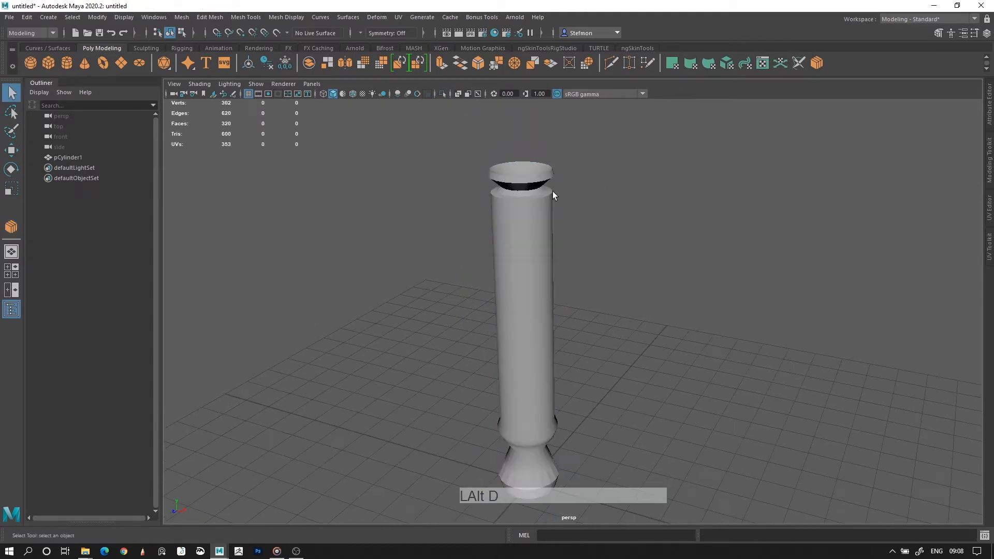
{"action": "left_click", "coordinate": [258, 20]}
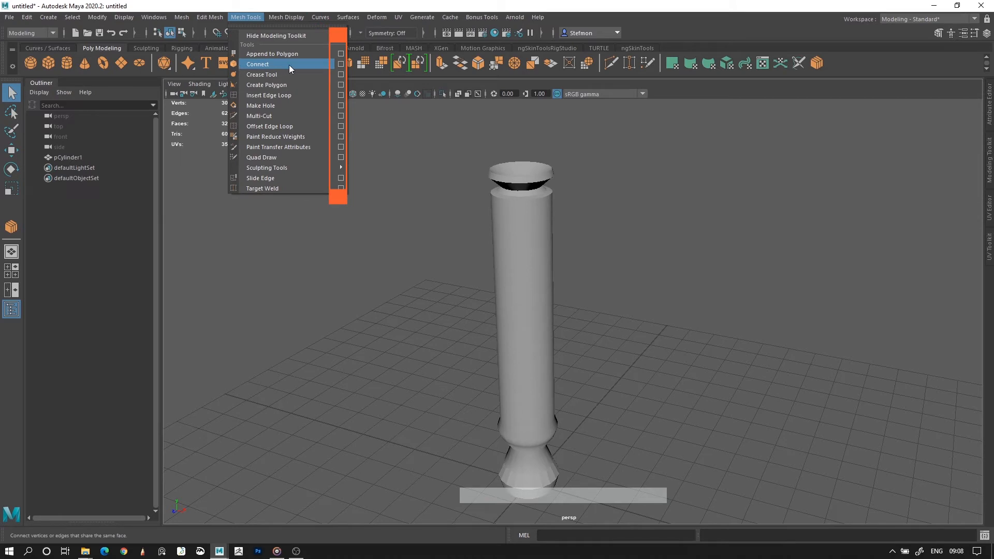
{"action": "left_click", "coordinate": [341, 65]}
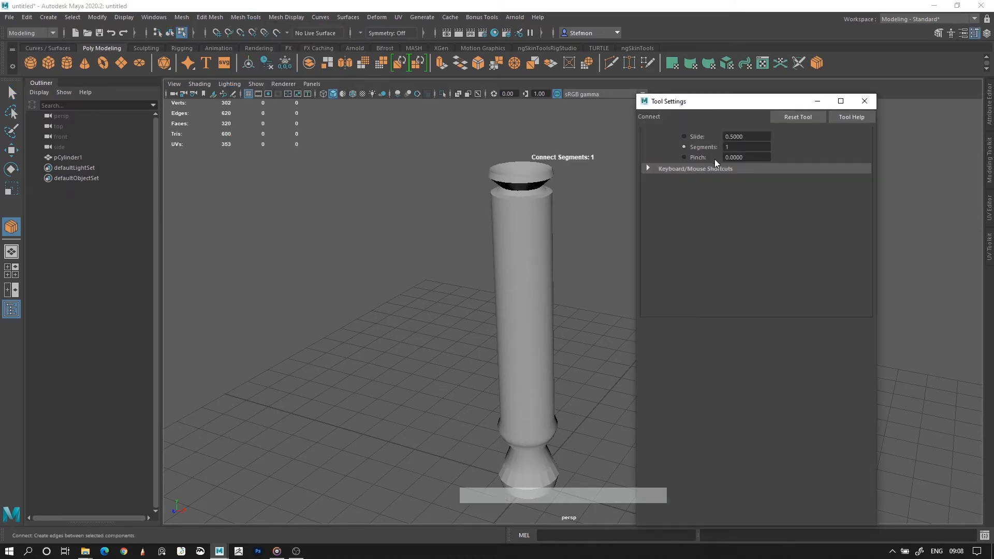
{"action": "left_click_drag", "start_coordinate": [718, 108], "coordinate": [733, 106]}
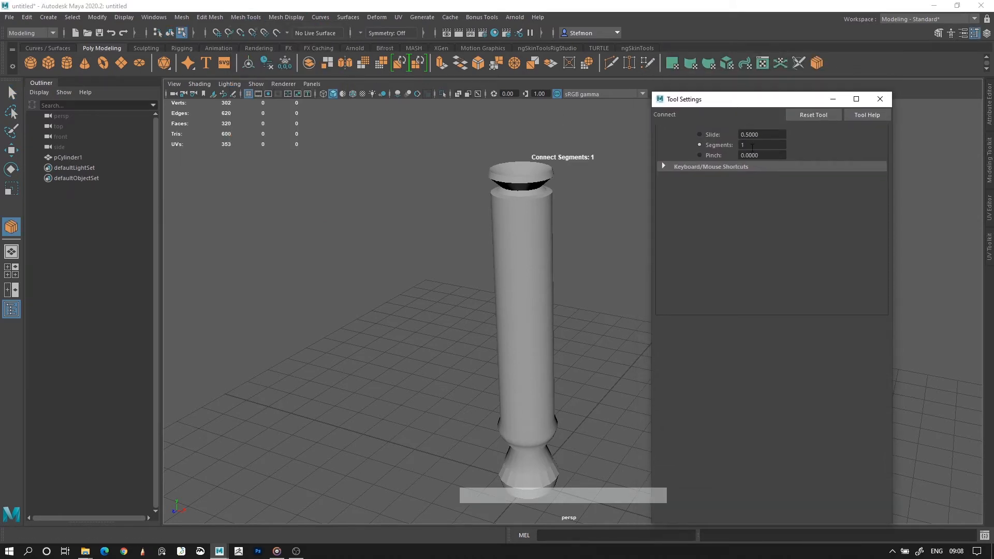
{"action": "type", "text": "5"}
{"action": "key", "text": "Return"}
{"action": "left_click", "coordinate": [522, 258]}
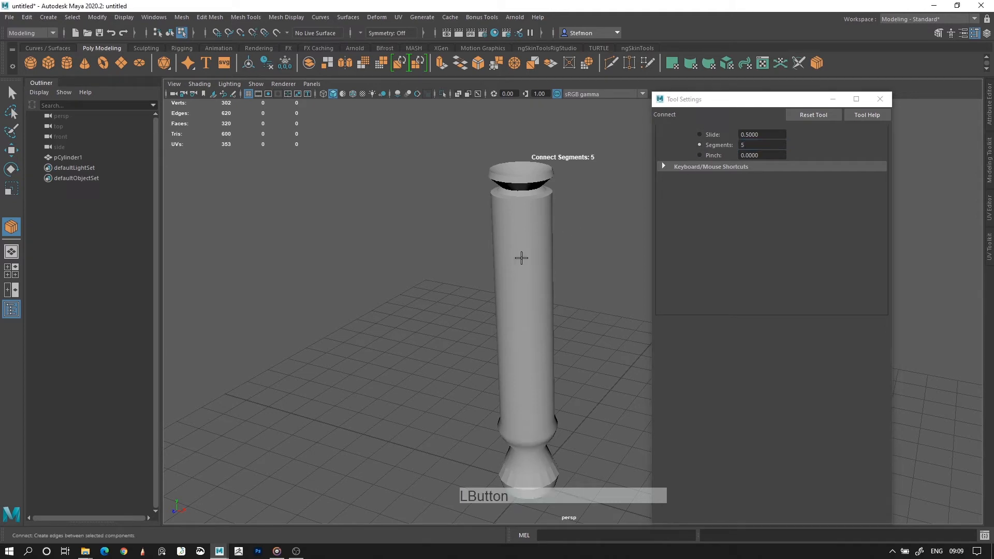
Step: Preview Connect on a vertical column edge with 2 segments, reset the segments to 1 and close the settings
{"action": "left_click_drag", "start_coordinate": [506, 280], "coordinate": [562, 517], "text": "alt"}
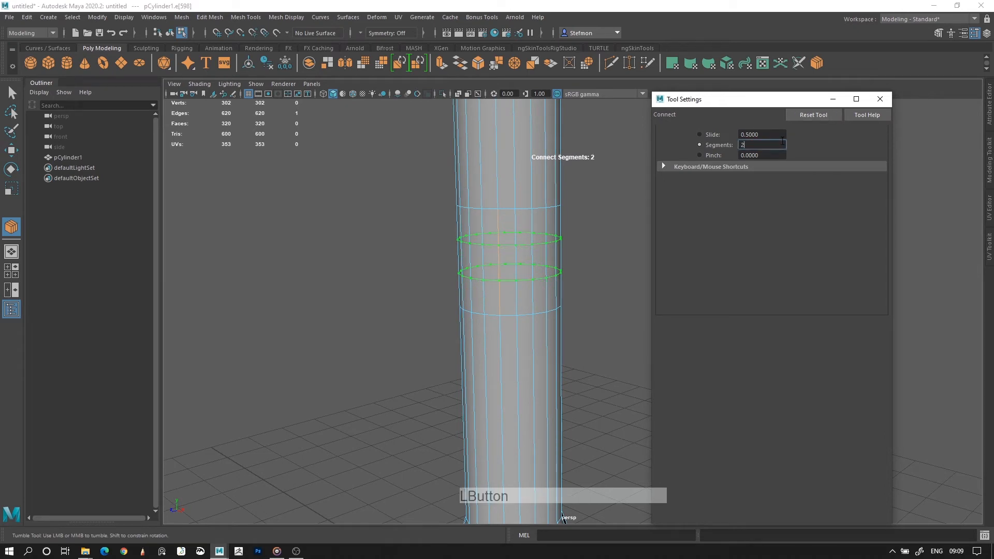
{"action": "left_click", "coordinate": [880, 99]}
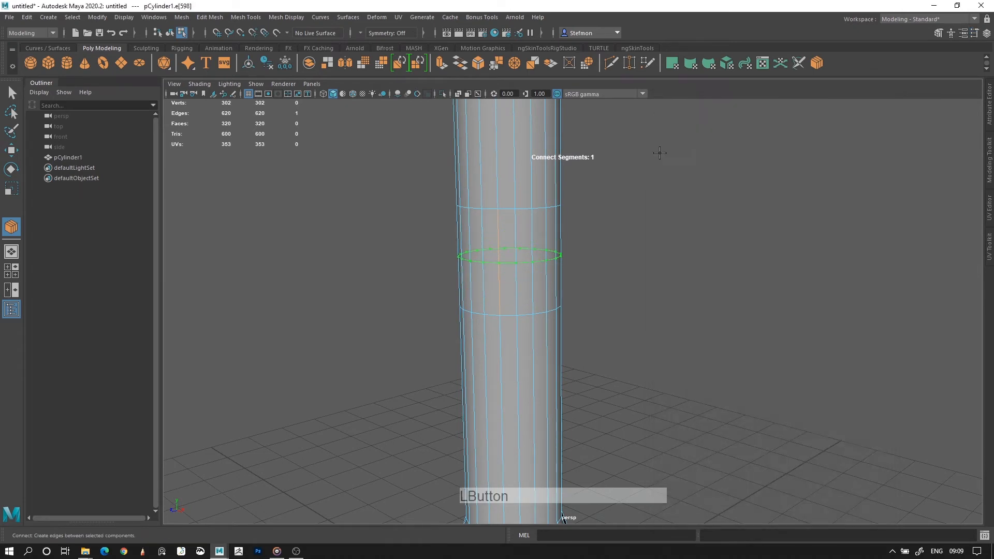
{"action": "left_click", "coordinate": [632, 237]}
{"action": "left_click_drag", "start_coordinate": [633, 237], "coordinate": [616, 176], "text": "alt"}
Step: Reopen the Connect tool settings from the shelf, close them, and return to the Select tool with nothing selected
{"action": "double_click", "coordinate": [780, 63]}
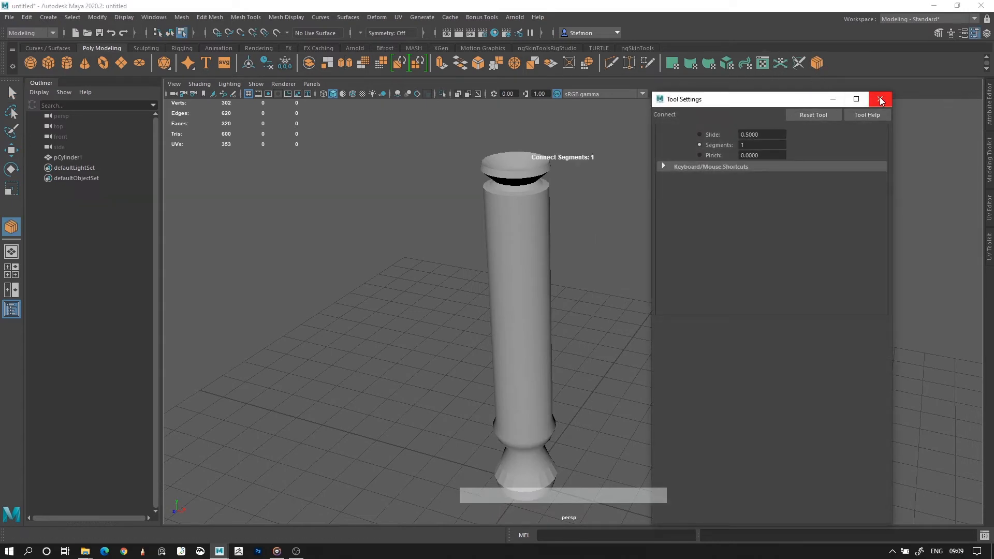
{"action": "left_click", "coordinate": [880, 99]}
{"action": "right_click_drag", "start_coordinate": [528, 264], "coordinate": [615, 256], "text": "alt"}
{"action": "key", "text": "q"}
{"action": "left_click", "coordinate": [626, 257]}
{"action": "left_click_drag", "start_coordinate": [616, 256], "coordinate": [605, 256], "text": "alt"}
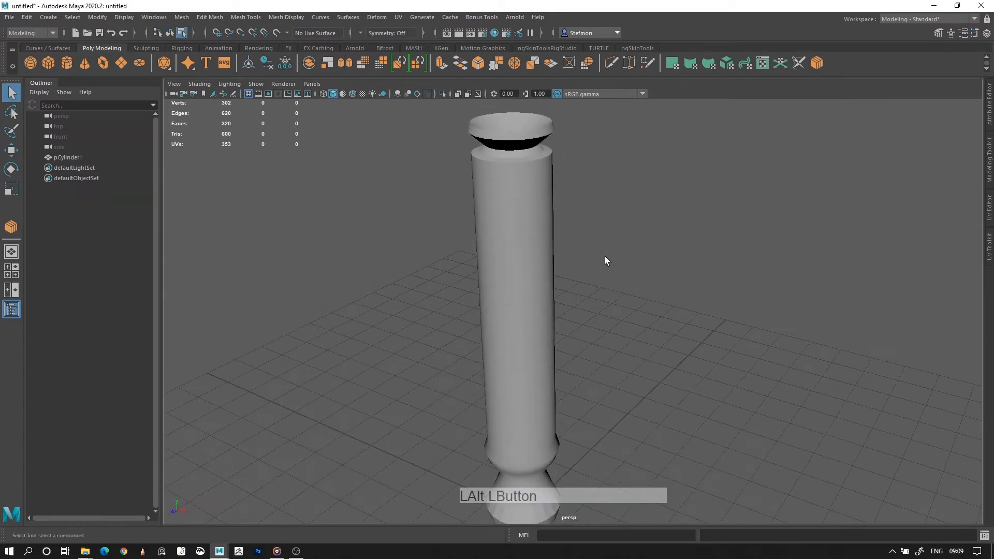
{"action": "key", "text": "alt+d"}
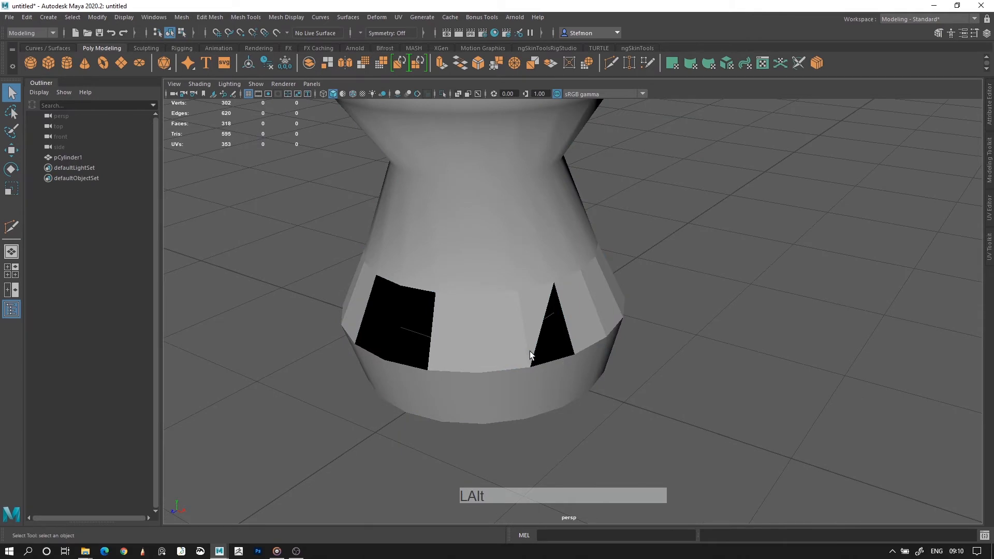
Step: Select the border edges of the triangular hole in the base and close it with Fill Hole
{"action": "left_click", "coordinate": [543, 323]}
{"action": "right_click_drag", "start_coordinate": [540, 264], "coordinate": [540, 236]}
{"action": "left_click", "coordinate": [544, 323]}
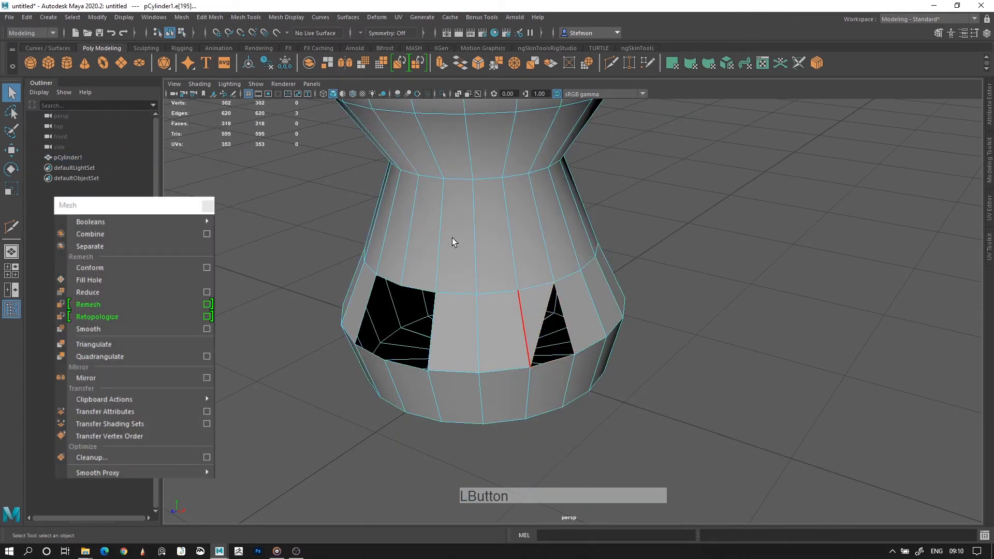
{"action": "left_click", "coordinate": [178, 19]}
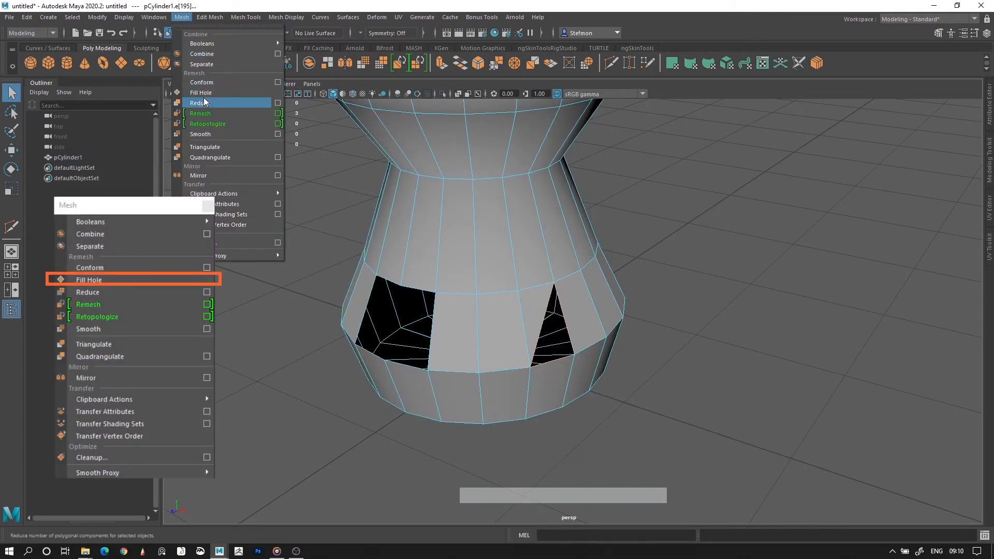
{"action": "left_click", "coordinate": [206, 95]}
Step: Select the border edges of the wider hole in the base and close it with Fill Hole
{"action": "right_click_drag", "start_coordinate": [472, 295], "coordinate": [635, 377], "text": "alt"}
{"action": "middle_click_drag", "start_coordinate": [635, 378], "coordinate": [648, 266], "text": "alt"}
{"action": "right_click_drag", "start_coordinate": [648, 267], "coordinate": [626, 258], "text": "alt"}
{"action": "left_click_drag", "start_coordinate": [626, 258], "coordinate": [651, 247], "text": "alt"}
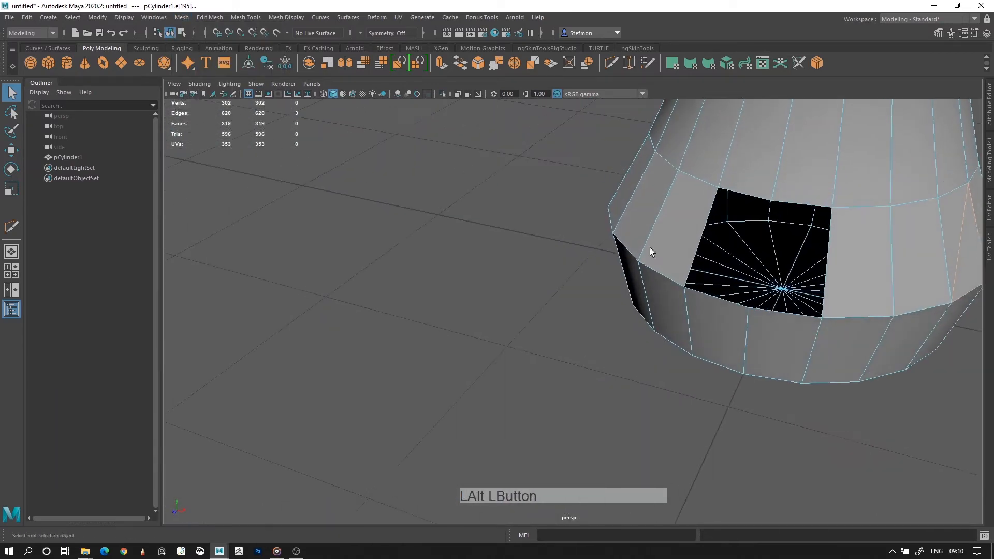
{"action": "middle_click_drag", "start_coordinate": [650, 248], "coordinate": [641, 236], "text": "alt"}
{"action": "left_click", "coordinate": [182, 18]}
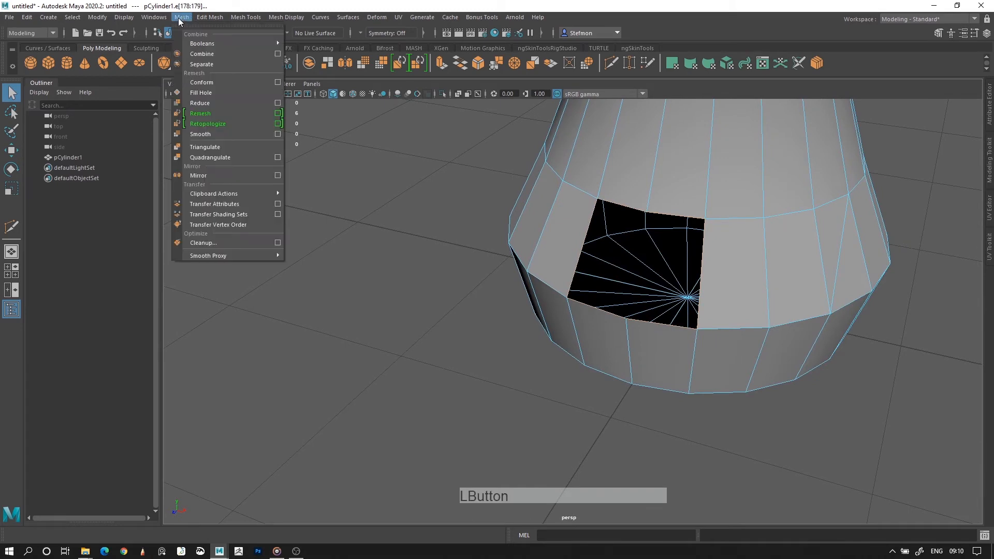
{"action": "left_click", "coordinate": [206, 94]}
{"action": "middle_click_drag", "start_coordinate": [725, 342], "coordinate": [435, 295], "text": "alt"}
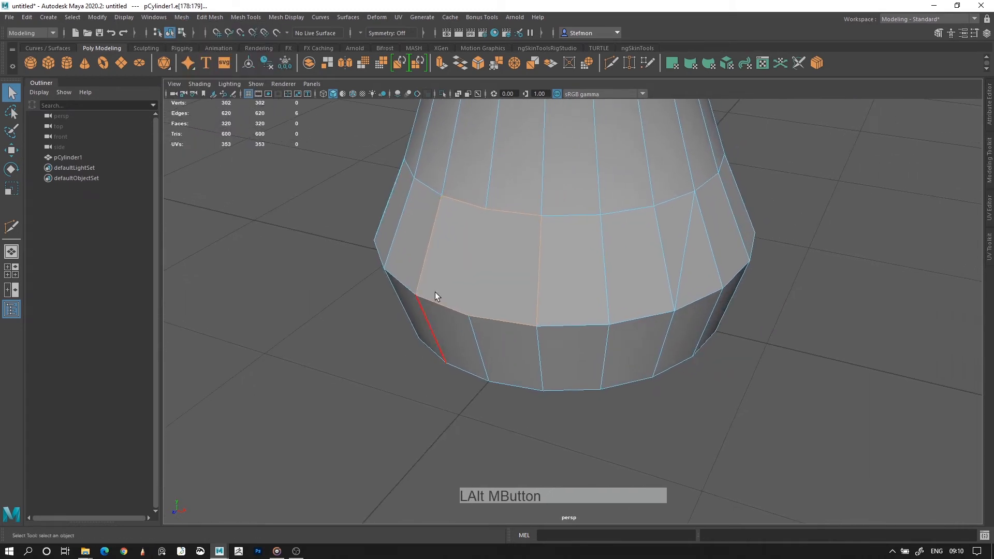
Step: Split the newly filled wide face vertically between its upper and lower middle vertices with Multi-Cut
{"action": "left_click", "coordinate": [286, 17]}
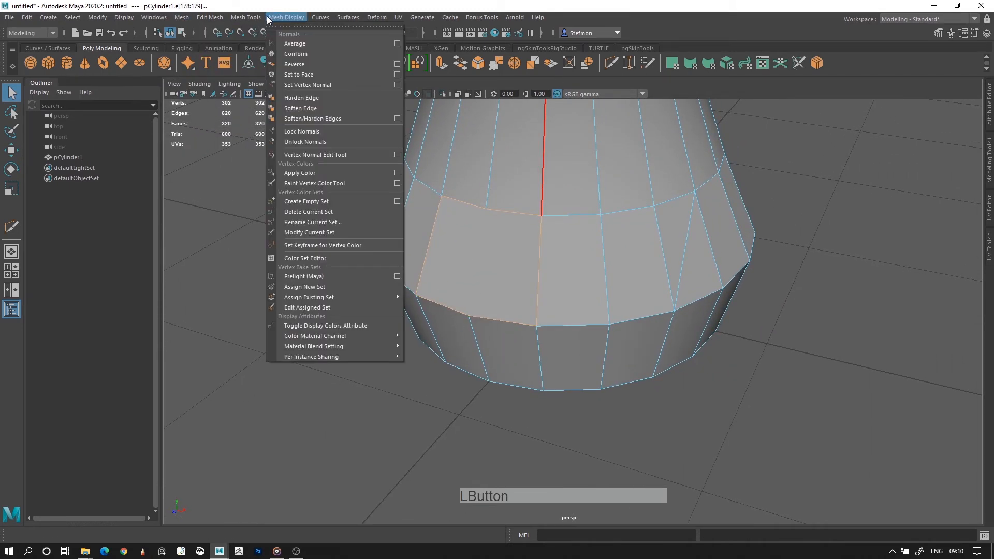
{"action": "left_click", "coordinate": [271, 118]}
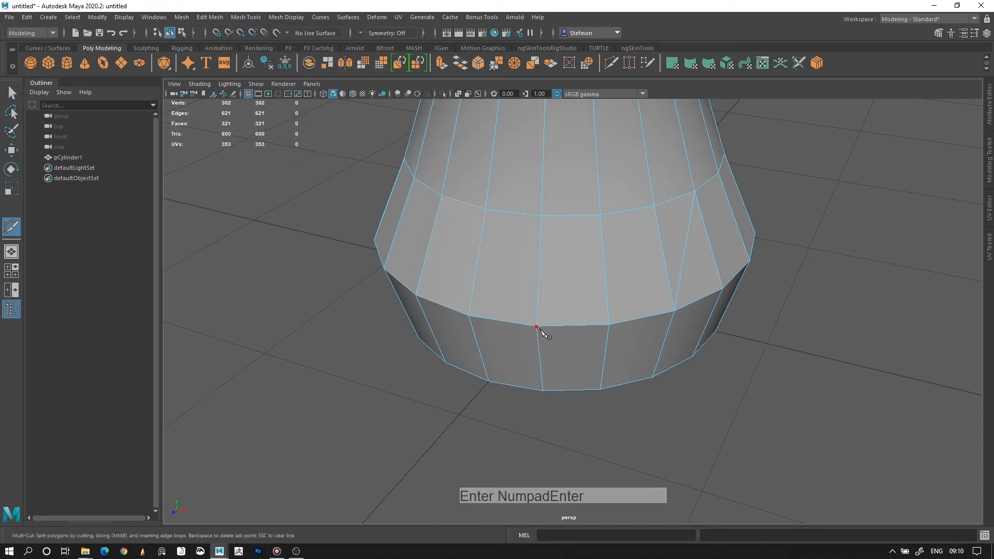
{"action": "key", "text": "q"}
Step: Soften the vertical edge ring and upper edge loop of the base's repaired band
{"action": "right_click_drag", "start_coordinate": [555, 326], "coordinate": [485, 257], "text": "alt"}
{"action": "double_click", "coordinate": [590, 338], "text": "shift"}
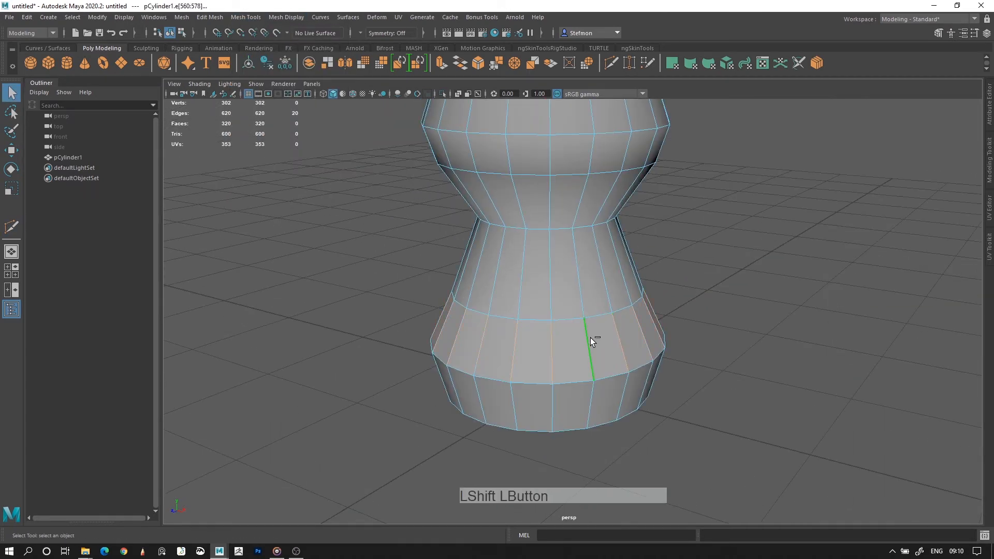
{"action": "left_click_drag", "start_coordinate": [655, 388], "coordinate": [666, 395], "text": "alt"}
{"action": "double_click", "coordinate": [566, 301], "text": "shift"}
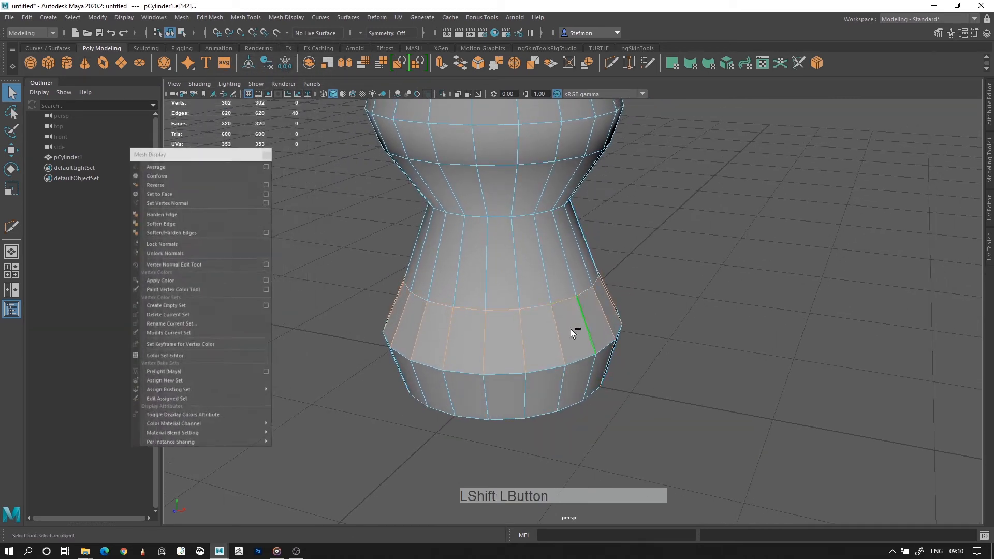
{"action": "left_click", "coordinate": [286, 18]}
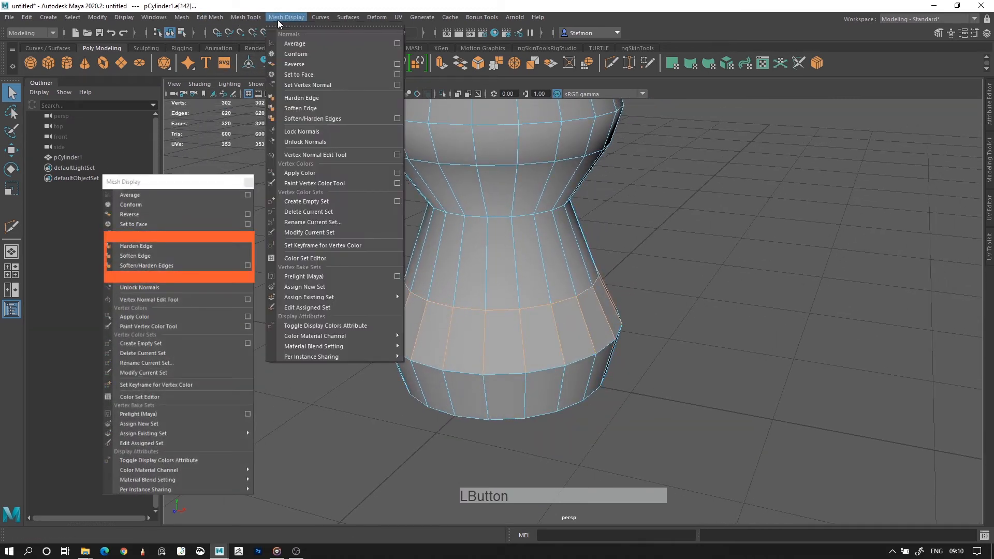
{"action": "left_click", "coordinate": [299, 110]}
Step: Soften the remaining hard edges on the column's base and clear the selection
{"action": "left_click", "coordinate": [687, 273]}
{"action": "right_click_drag", "start_coordinate": [688, 273], "coordinate": [558, 231], "text": "alt"}
{"action": "left_click", "coordinate": [272, 18]}
{"action": "left_click", "coordinate": [299, 110]}
{"action": "key", "text": "alt+d"}
Step: Harden the edge loop around the widest part of the base and clear the selection
{"action": "right_click_drag", "start_coordinate": [604, 262], "coordinate": [605, 233]}
{"action": "double_click", "coordinate": [572, 343]}
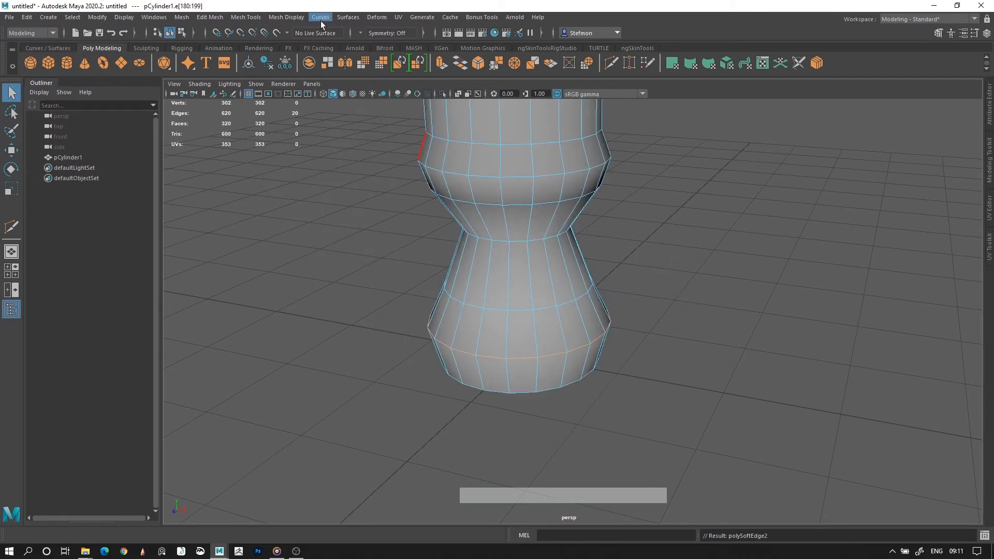
{"action": "left_click", "coordinate": [287, 17]}
{"action": "left_click", "coordinate": [322, 101]}
{"action": "key", "text": "alt+d"}
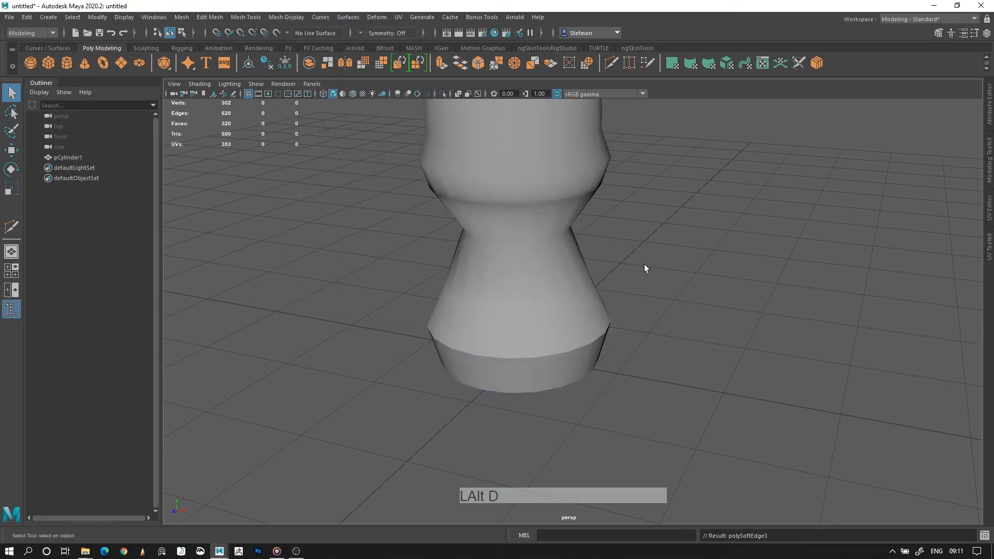
Step: Harden the edge loop around the widest part of the collar above the column's neck and clear the selection
{"action": "left_click_drag", "start_coordinate": [641, 221], "coordinate": [535, 230], "text": "alt"}
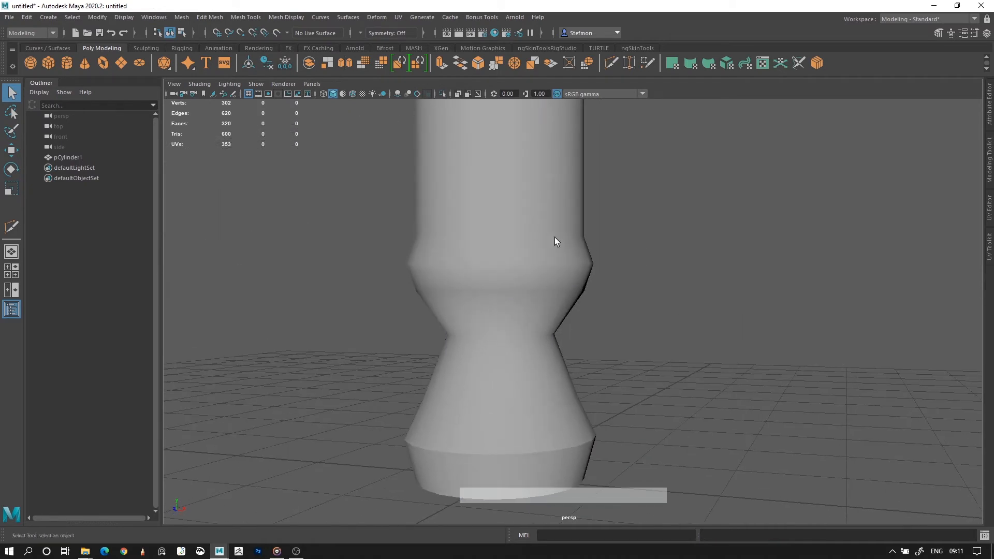
{"action": "right_click_drag", "start_coordinate": [566, 269], "coordinate": [567, 238]}
{"action": "double_click", "coordinate": [557, 258]}
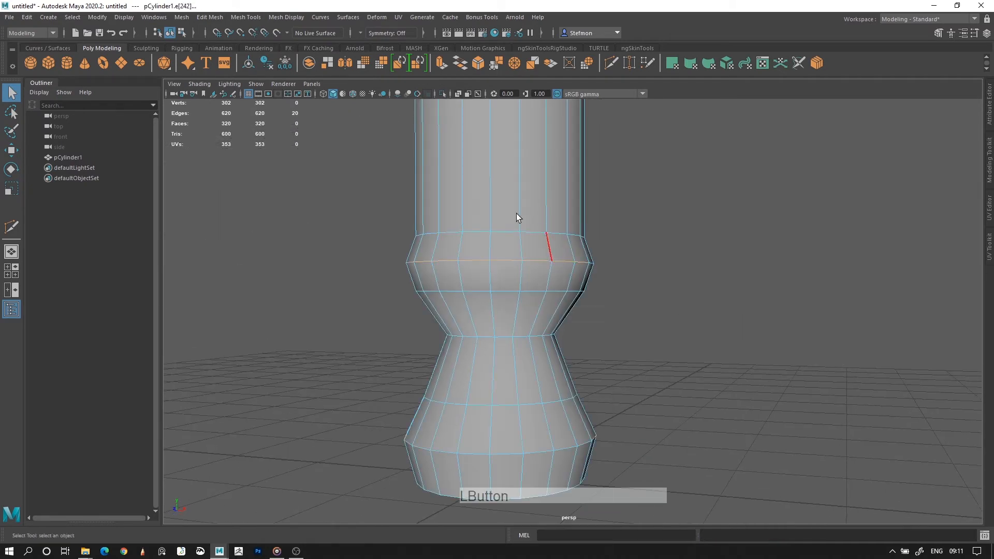
{"action": "left_click", "coordinate": [286, 17]}
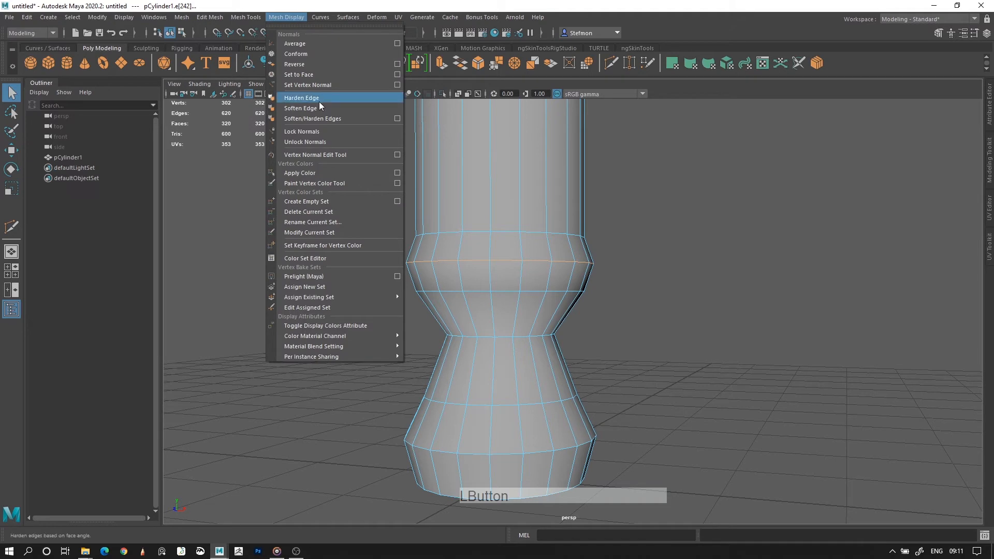
{"action": "left_click", "coordinate": [319, 102]}
{"action": "key", "text": "alt+d"}
Step: Harden the edge loop around the column's narrow lower neck, return to object selection and deselect the column
{"action": "left_click_drag", "start_coordinate": [614, 224], "coordinate": [579, 218], "text": "alt"}
{"action": "right_click_drag", "start_coordinate": [579, 216], "coordinate": [578, 195]}
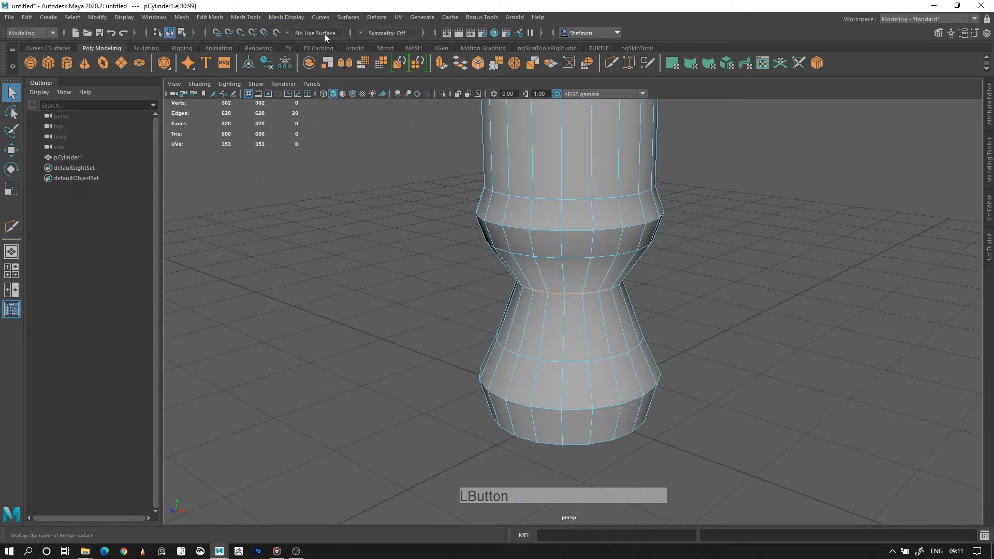
{"action": "left_click", "coordinate": [276, 18]}
{"action": "left_click", "coordinate": [313, 98]}
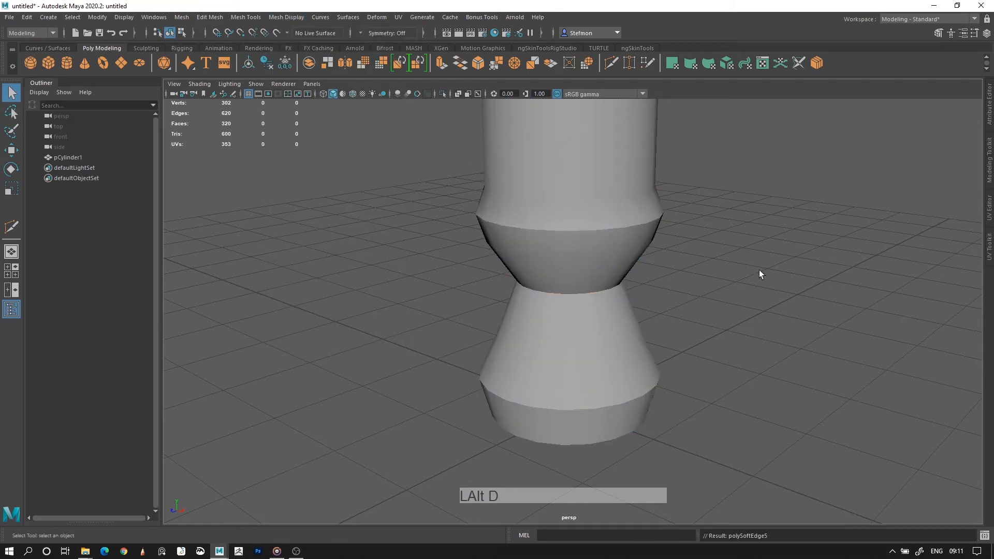
{"action": "right_click_drag", "start_coordinate": [760, 273], "coordinate": [539, 186], "text": "alt"}
{"action": "middle_click_drag", "start_coordinate": [539, 186], "coordinate": [473, 282], "text": "alt"}
{"action": "key", "text": "Up"}
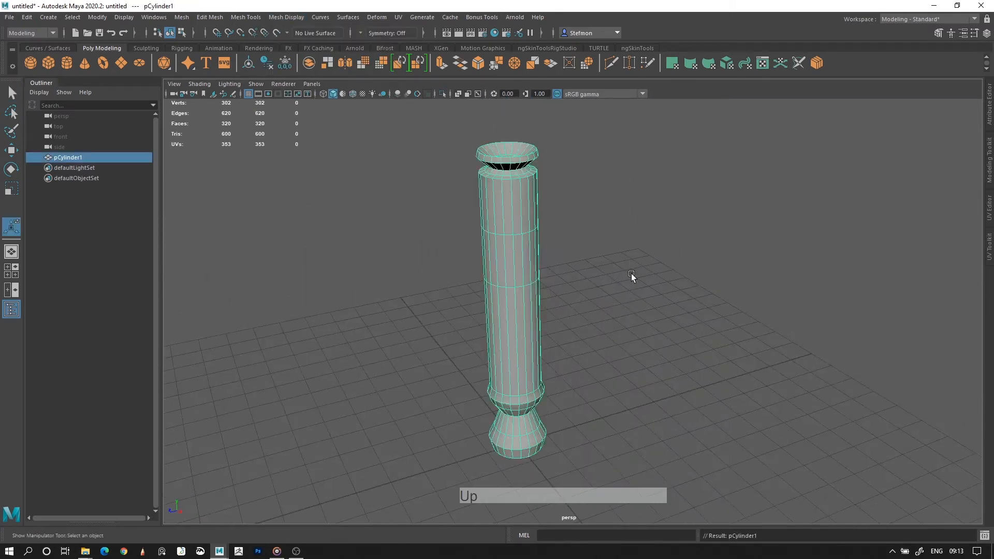
{"action": "left_click", "coordinate": [641, 268]}
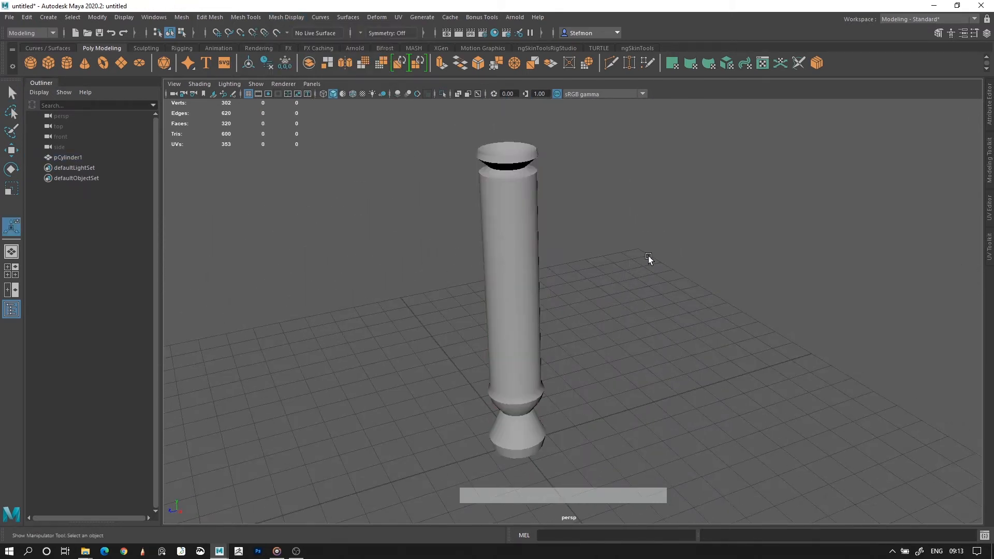
Step: Show the Modeling Toolkit and bring the column's upper end into close view
{"action": "left_click", "coordinate": [936, 34]}
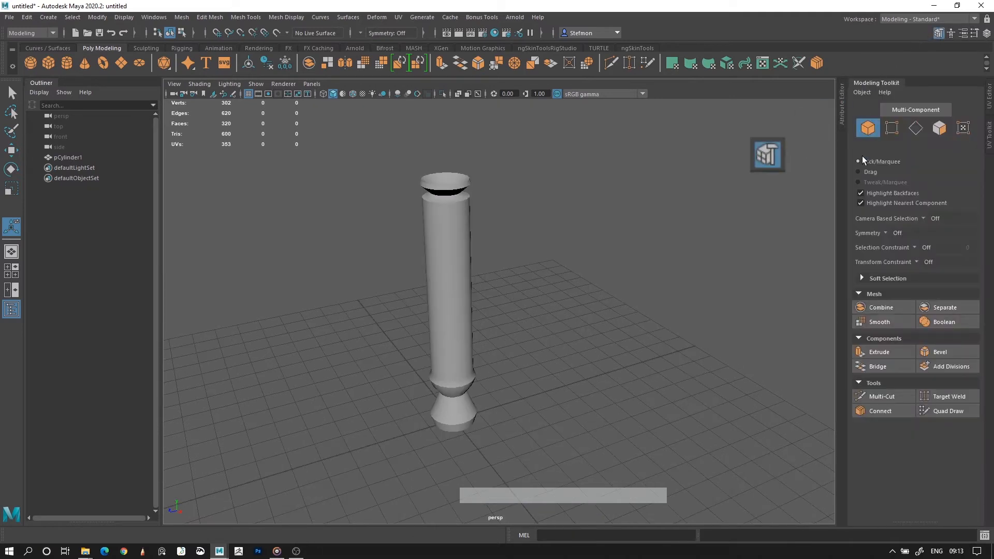
{"action": "key", "text": "alt"}
{"action": "middle_click_drag", "start_coordinate": [375, 205], "coordinate": [535, 282], "text": "alt"}
{"action": "right_click_drag", "start_coordinate": [535, 282], "coordinate": [608, 326], "text": "alt"}
{"action": "middle_click_drag", "start_coordinate": [608, 326], "coordinate": [550, 316], "text": "alt"}
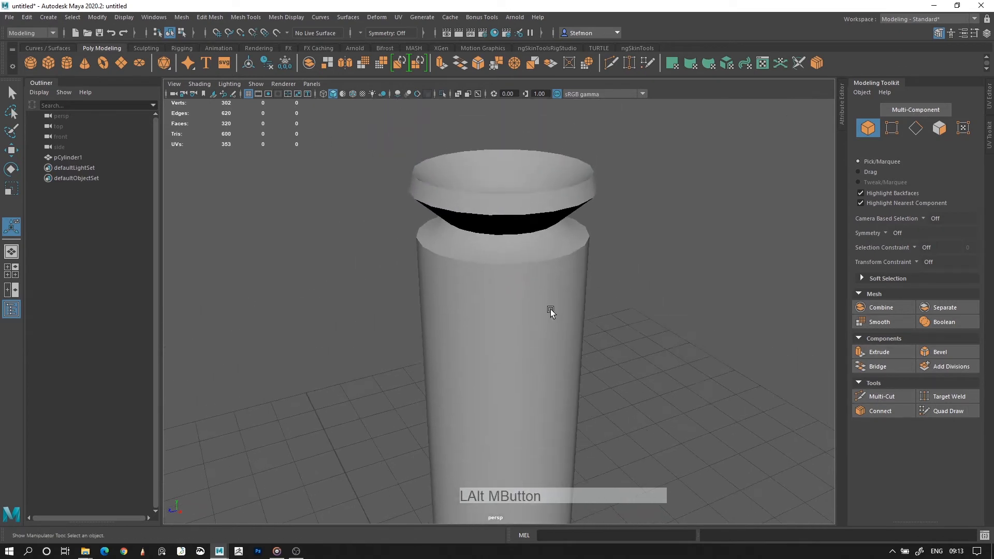
Step: Try a diagonal Multi-Cut across a side face below the column's upper shoulder, activate Target Weld and undo the cut
{"action": "left_click", "coordinate": [550, 269]}
{"action": "right_click", "coordinate": [553, 266]}
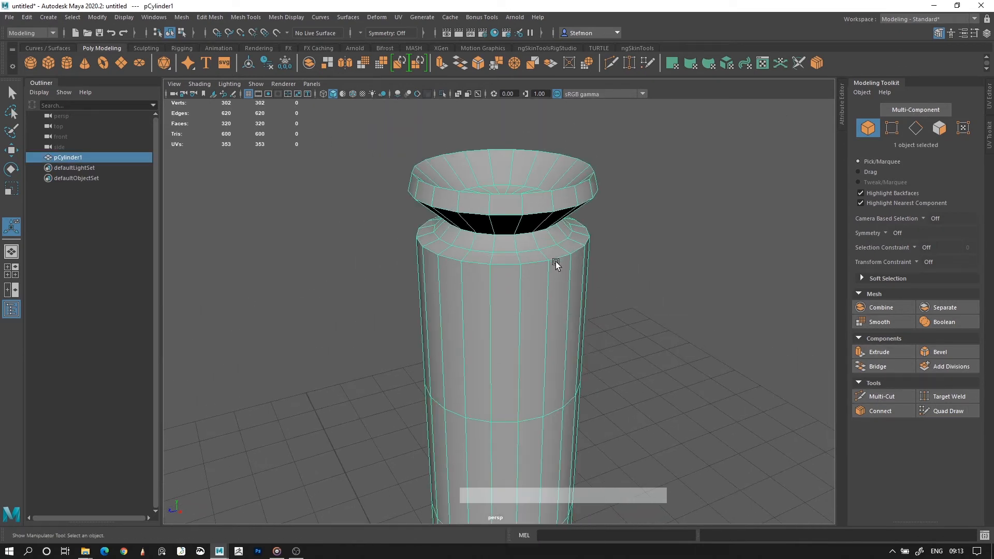
{"action": "left_click", "coordinate": [887, 400]}
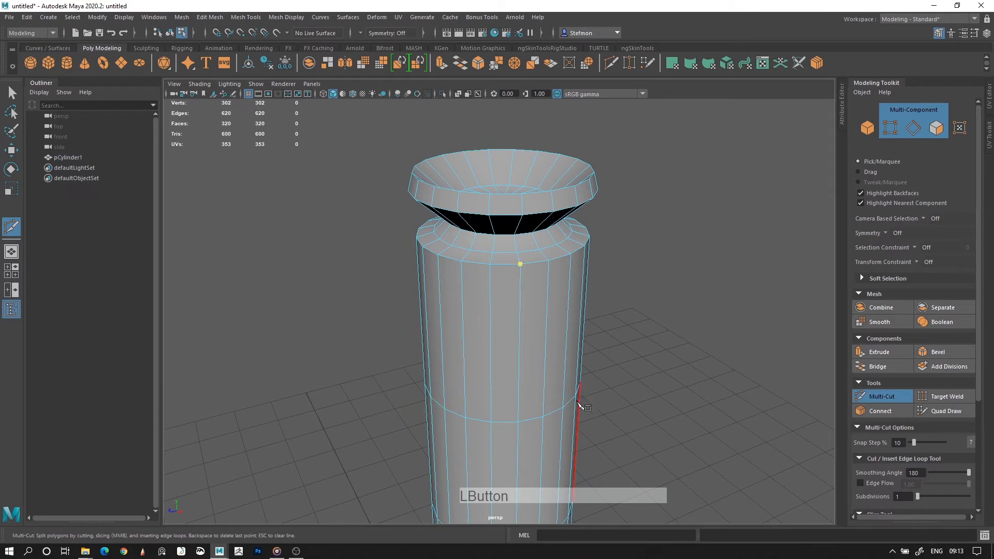
{"action": "key", "text": "Return"}
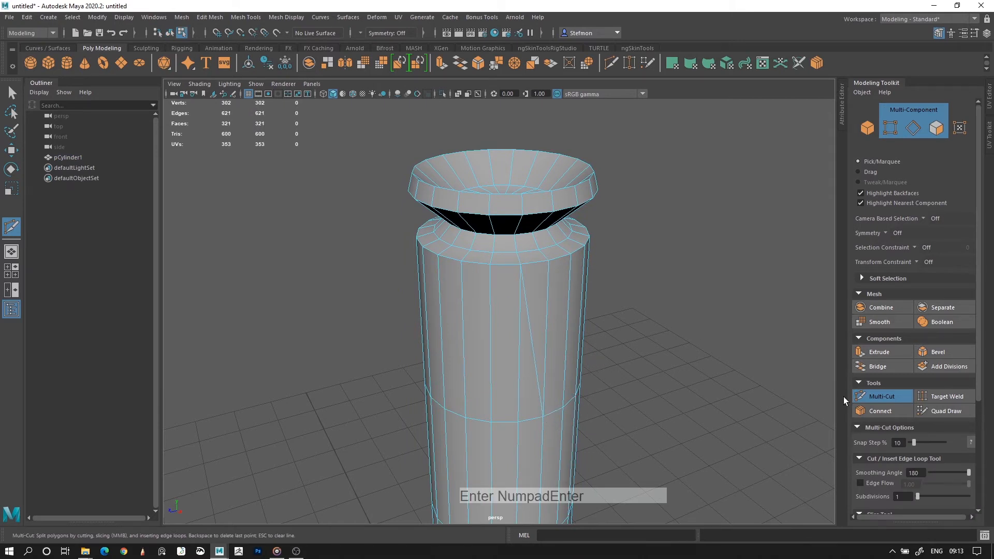
{"action": "left_click", "coordinate": [945, 397]}
{"action": "key", "text": "ctrl+z"}
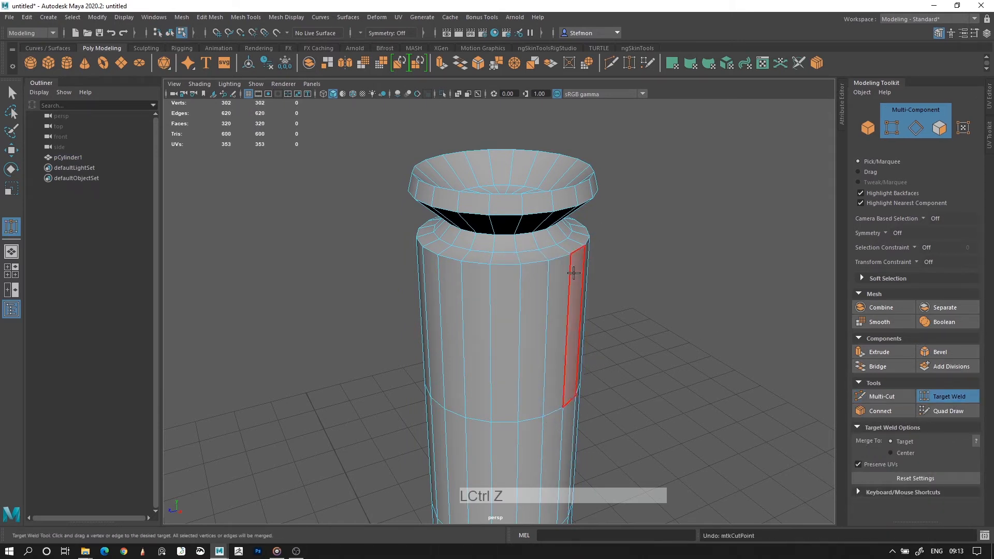
Step: Try beveling the edge loop around the column's upper shoulder and undo the bevel
{"action": "key", "text": "q"}
{"action": "right_click_drag", "start_coordinate": [551, 262], "coordinate": [552, 222]}
{"action": "double_click", "coordinate": [558, 258]}
{"action": "left_click", "coordinate": [934, 352]}
{"action": "key", "text": "ctrl+z"}
Step: Bevel the column's upper shoulder loop and its rim loop at fraction 0.5 with one segment, deselect and hide the Modeling Toolkit
{"action": "key", "text": "q"}
{"action": "right_click_drag", "start_coordinate": [567, 264], "coordinate": [566, 230]}
{"action": "double_click", "coordinate": [560, 259]}
{"action": "left_click", "coordinate": [478, 63]}
{"action": "left_click", "coordinate": [506, 195]}
{"action": "left_click", "coordinate": [476, 62]}
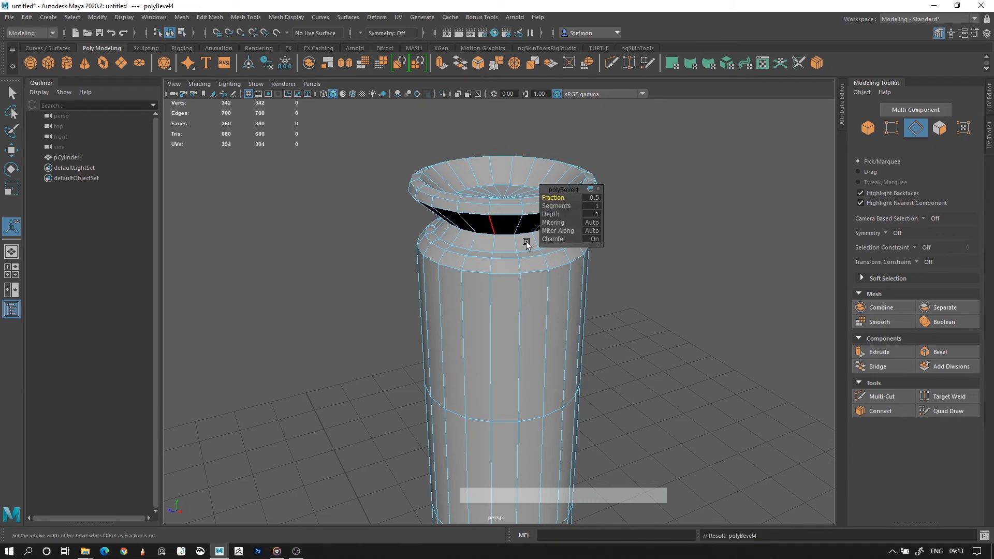
{"action": "left_click", "coordinate": [712, 313]}
{"action": "left_click", "coordinate": [938, 33]}
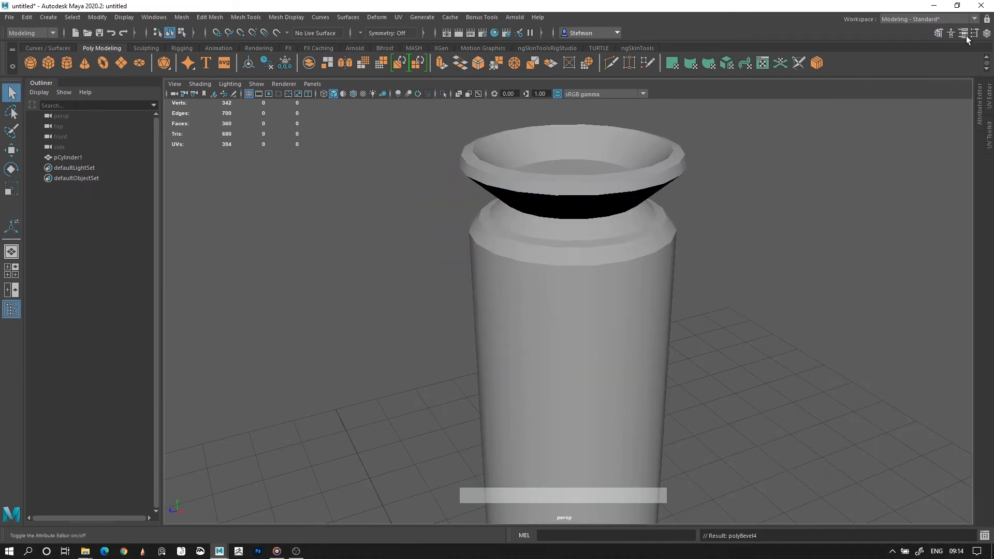
Step: Show the Tool Settings, examine the Connect tool's slide, segments and pinch options, and dock the settings window
{"action": "left_click", "coordinate": [973, 35]}
{"action": "left_click_drag", "start_coordinate": [757, 106], "coordinate": [803, 99]}
{"action": "left_click", "coordinate": [817, 63]}
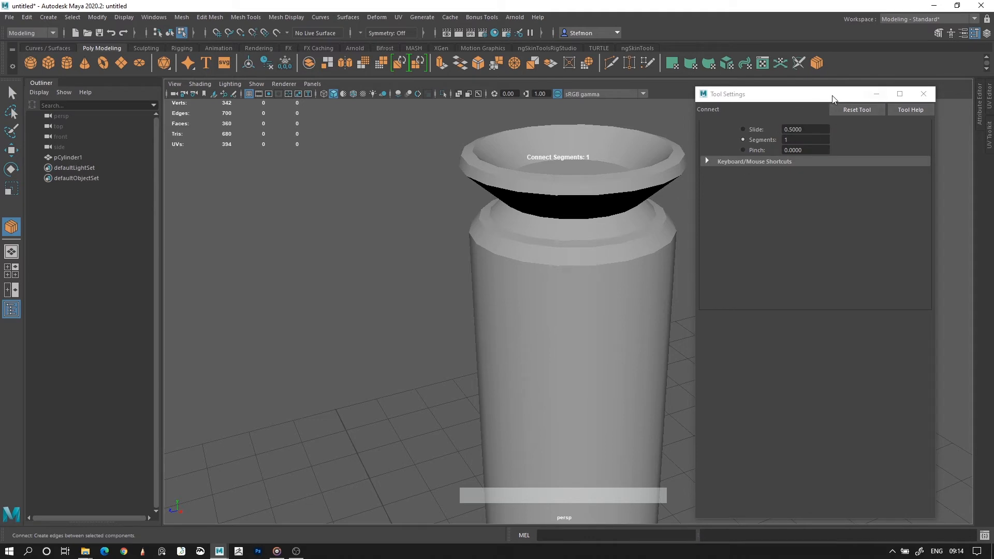
{"action": "left_click_drag", "start_coordinate": [833, 98], "coordinate": [762, 89]}
{"action": "left_click", "coordinate": [974, 34]}
{"action": "left_click", "coordinate": [974, 34]}
Step: Examine the tool settings of Multi-Cut and Target Weld, and close the Tool Settings
{"action": "left_click", "coordinate": [611, 63]}
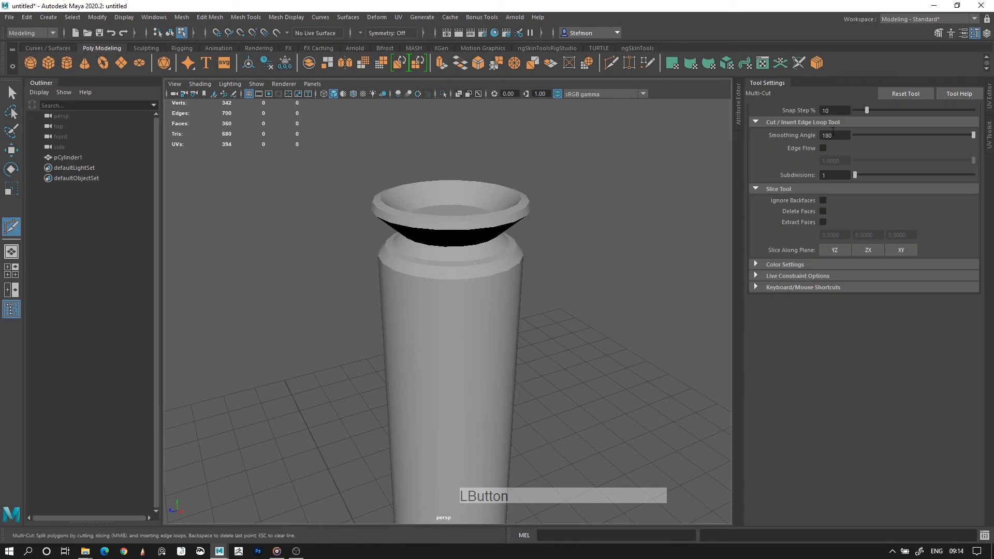
{"action": "left_click", "coordinate": [441, 64]}
{"action": "left_click", "coordinate": [464, 70]}
{"action": "left_click", "coordinate": [629, 63]}
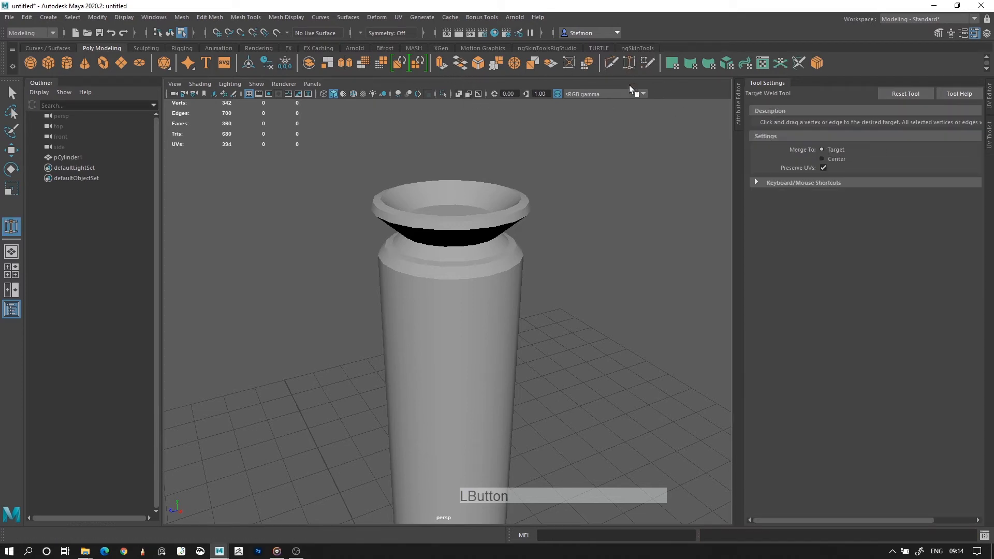
{"action": "left_click", "coordinate": [969, 34]}
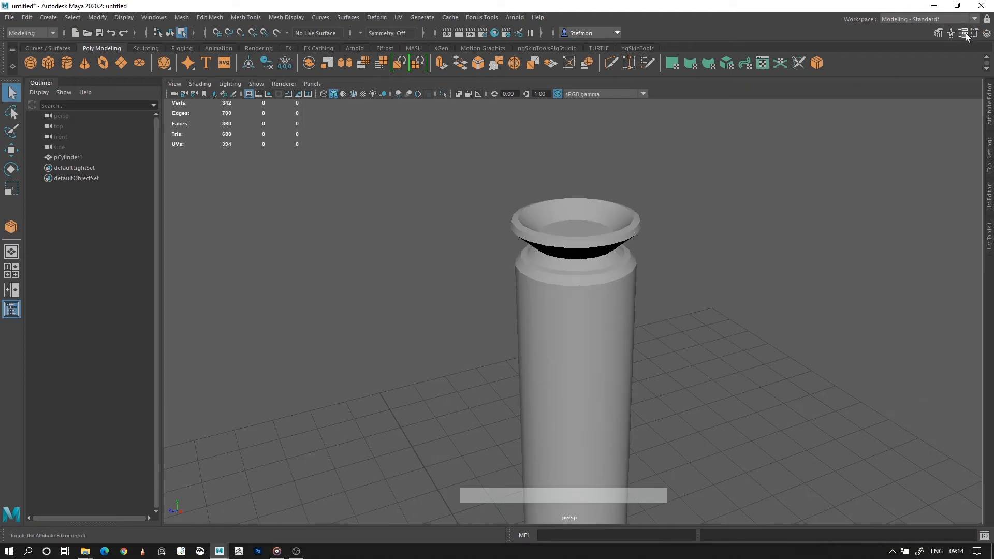
Step: Show the Attribute Editor and select the column as a whole object to inspect its attributes
{"action": "left_click", "coordinate": [964, 33]}
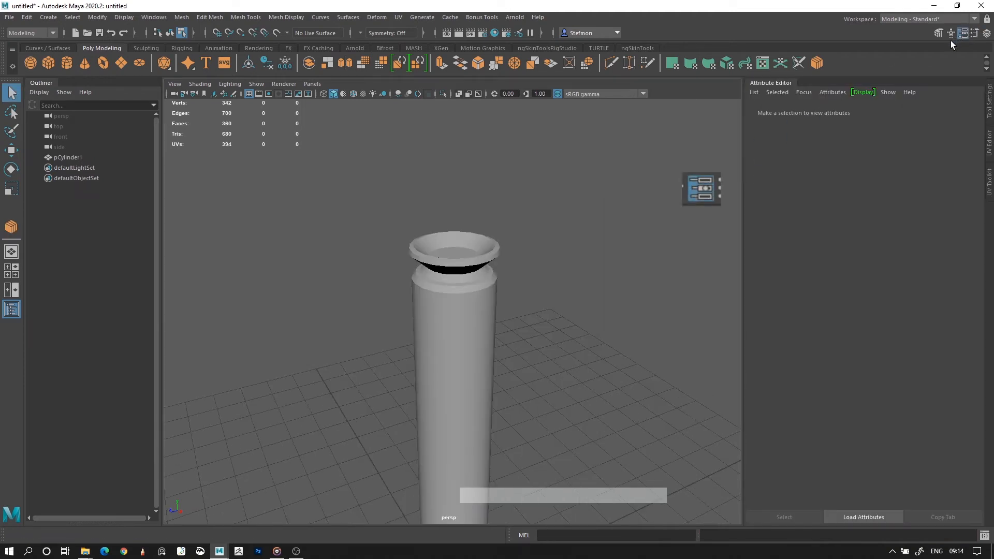
{"action": "left_click_drag", "start_coordinate": [621, 218], "coordinate": [536, 269], "text": "alt"}
{"action": "left_click", "coordinate": [534, 281]}
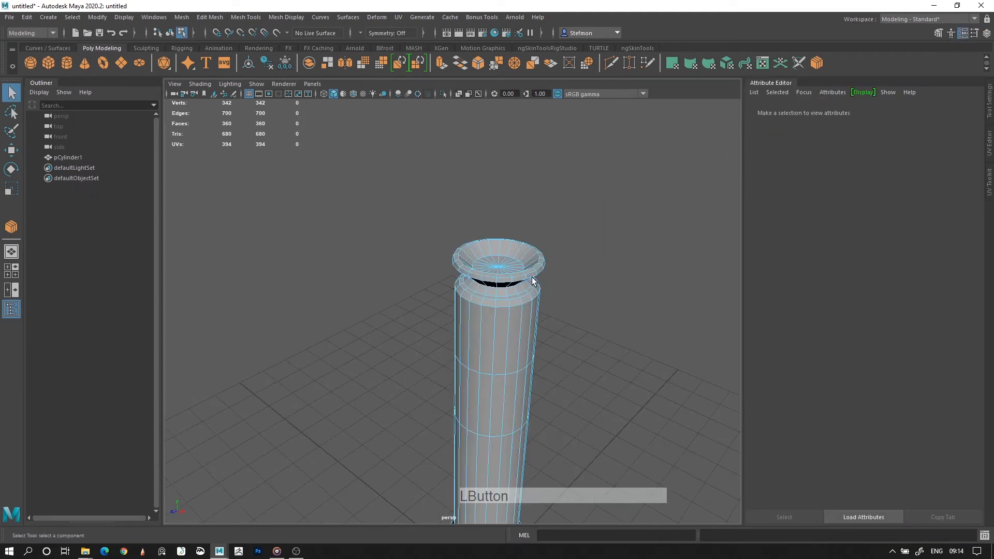
{"action": "middle_click_drag", "start_coordinate": [574, 280], "coordinate": [548, 204], "text": "alt"}
{"action": "right_click_drag", "start_coordinate": [468, 206], "coordinate": [499, 181]}
{"action": "left_click", "coordinate": [603, 181]}
{"action": "left_click", "coordinate": [496, 226]}
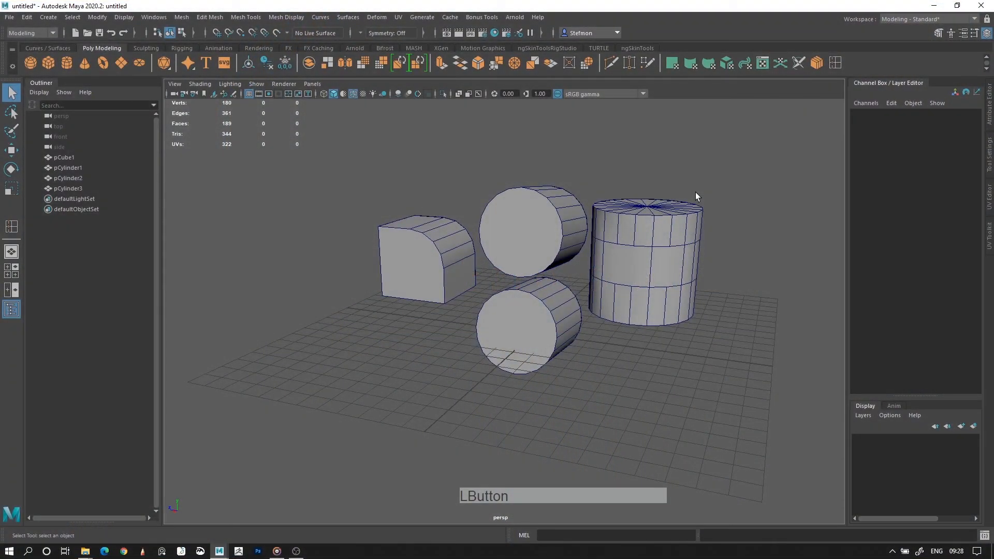
Step: Examine the example cylinders and the cube with the rounded corner, and select the cube
{"action": "right_click_drag", "start_coordinate": [693, 150], "coordinate": [667, 248], "text": "alt"}
{"action": "middle_click_drag", "start_coordinate": [667, 249], "coordinate": [627, 264], "text": "alt"}
{"action": "left_click", "coordinate": [628, 264]}
{"action": "left_click", "coordinate": [509, 229]}
{"action": "middle_click_drag", "start_coordinate": [338, 259], "coordinate": [484, 279], "text": "alt"}
{"action": "right_click_drag", "start_coordinate": [485, 280], "coordinate": [431, 347], "text": "alt"}
{"action": "left_click", "coordinate": [466, 336]}
{"action": "middle_click_drag", "start_coordinate": [432, 347], "coordinate": [474, 357], "text": "alt"}
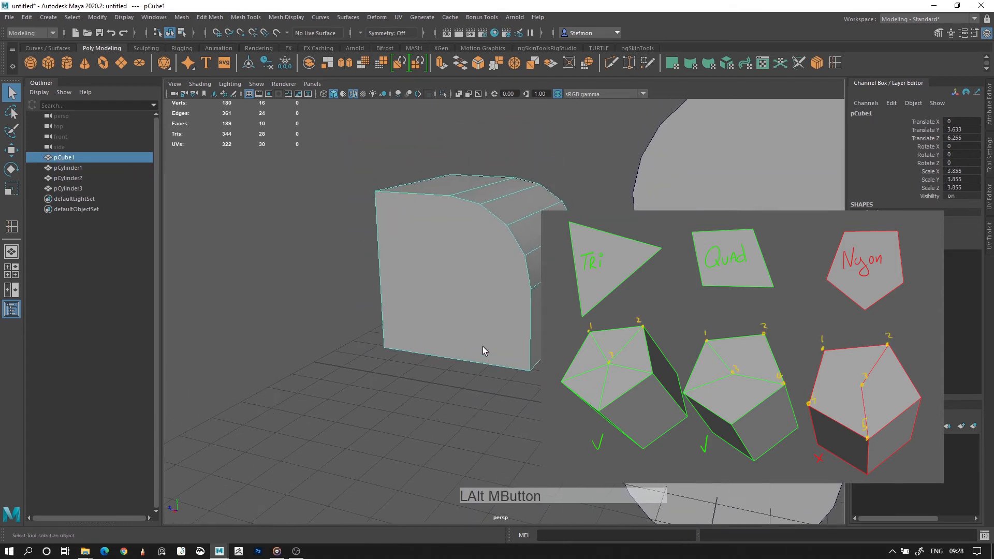
Step: Cut the rounded cube's front face with Multi-Cut from its square lower corner to two vertices on the curved edge
{"action": "left_click", "coordinate": [611, 63]}
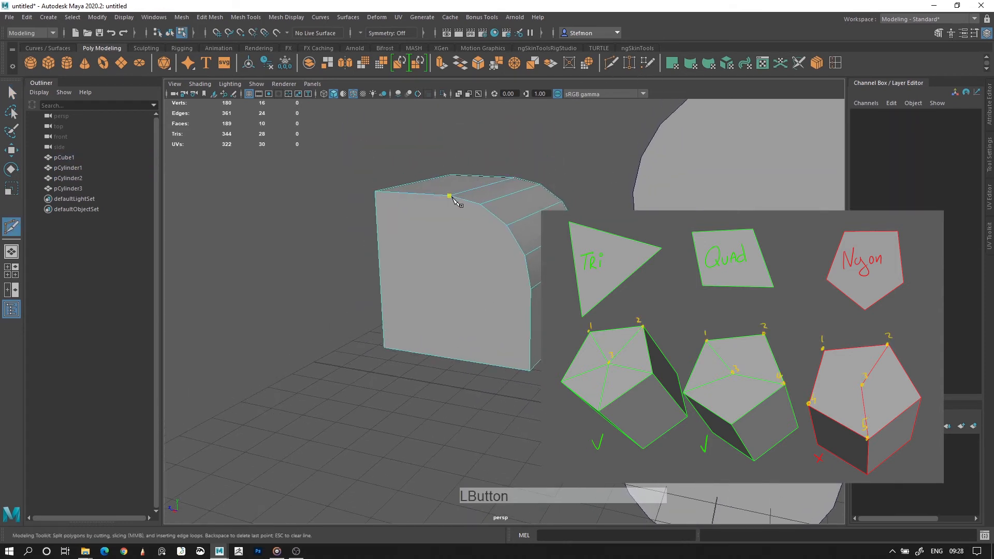
{"action": "key", "text": "Return"}
{"action": "left_click", "coordinate": [507, 225]}
{"action": "left_click", "coordinate": [384, 346]}
{"action": "key", "text": "Return"}
{"action": "key", "text": "q"}
Step: Connect the vertex at the curve's lower end to the opposite lower corner on the cube's front face
{"action": "right_click", "coordinate": [535, 263]}
{"action": "right_click_drag", "start_coordinate": [536, 271], "coordinate": [505, 269]}
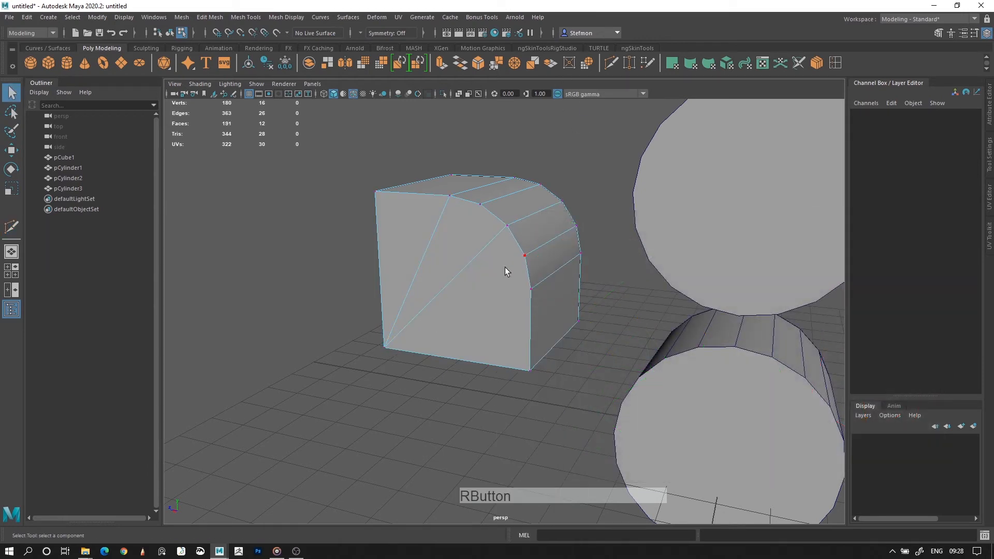
{"action": "left_click", "coordinate": [526, 286]}
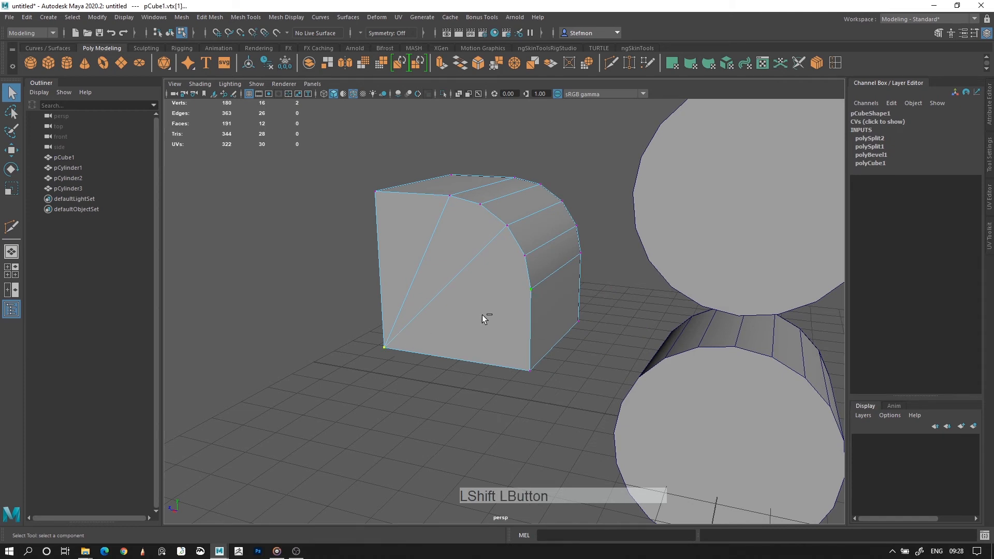
{"action": "left_click", "coordinate": [815, 63]}
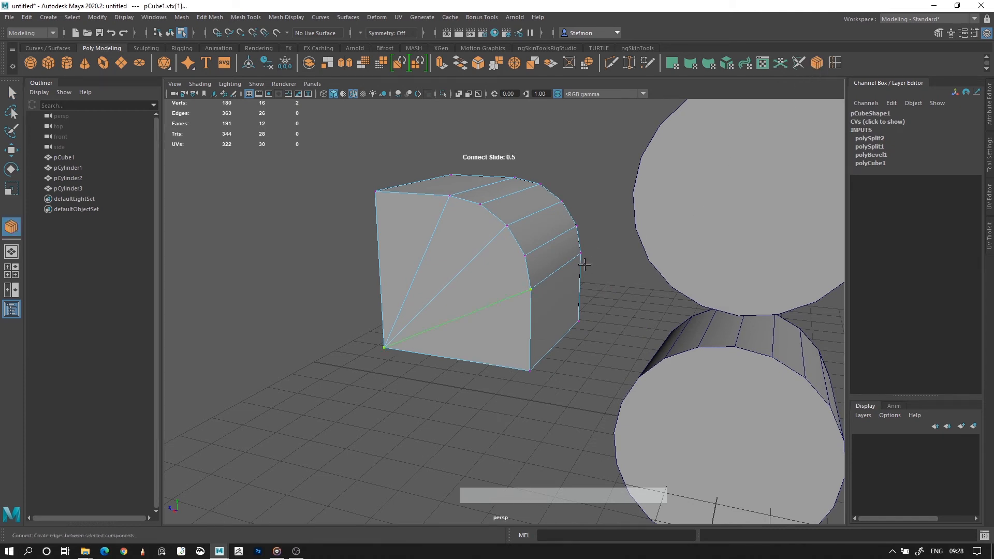
{"action": "key", "text": "Return"}
Step: Connect the first pair of opposite vertices near the top of the upper cylinder's front cap
{"action": "left_click", "coordinate": [733, 225]}
{"action": "left_click_drag", "start_coordinate": [734, 226], "coordinate": [717, 216], "text": "alt"}
{"action": "middle_click_drag", "start_coordinate": [716, 216], "coordinate": [657, 211], "text": "alt"}
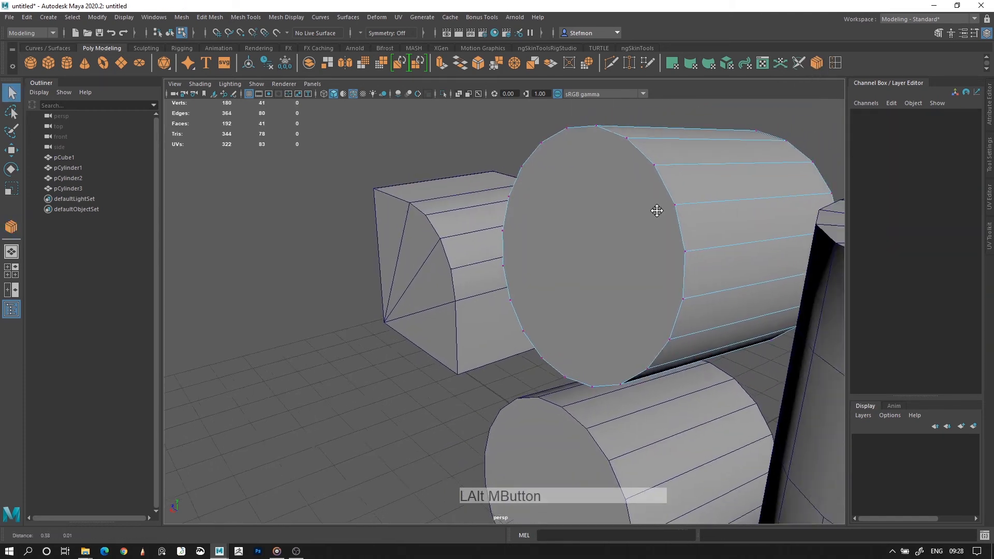
{"action": "right_click_drag", "start_coordinate": [658, 211], "coordinate": [544, 200], "text": "alt"}
{"action": "left_click_drag", "start_coordinate": [544, 200], "coordinate": [570, 204], "text": "alt"}
{"action": "right_click_drag", "start_coordinate": [653, 209], "coordinate": [602, 195]}
{"action": "left_click", "coordinate": [648, 191]}
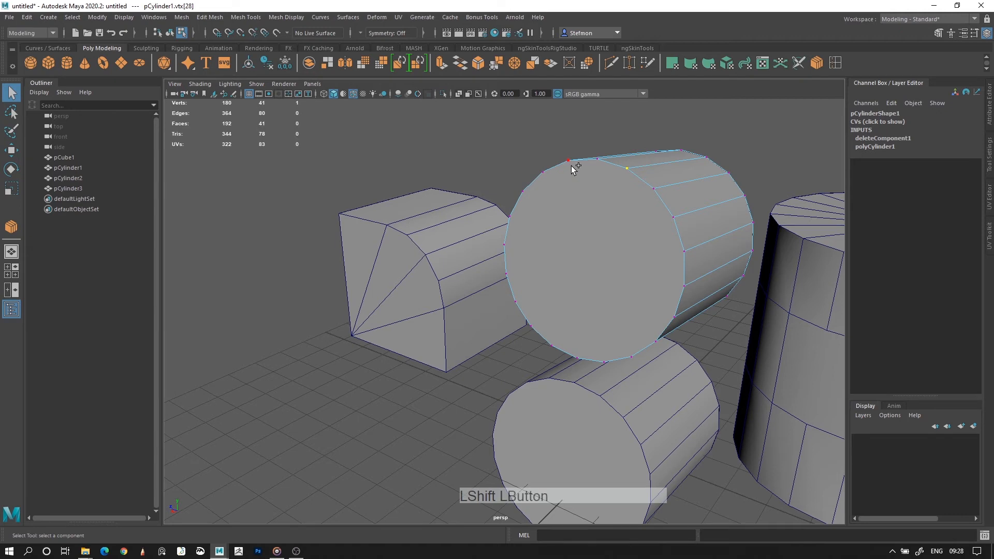
{"action": "left_click", "coordinate": [817, 62]}
{"action": "key", "text": "Return"}
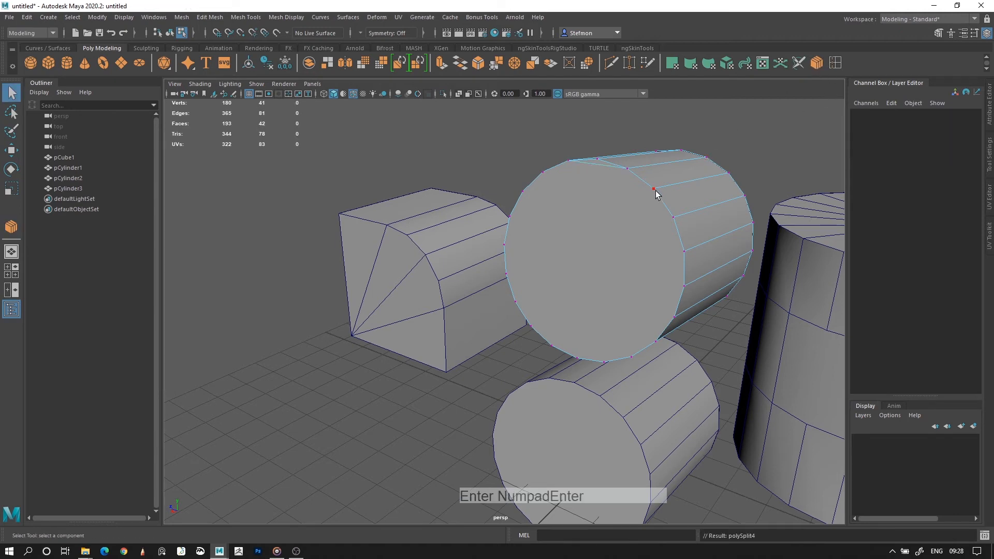
Step: Connect the next three pairs of opposite vertices down the upper half of the cylinder's front cap
{"action": "left_click", "coordinate": [655, 190]}
{"action": "key", "text": "g"}
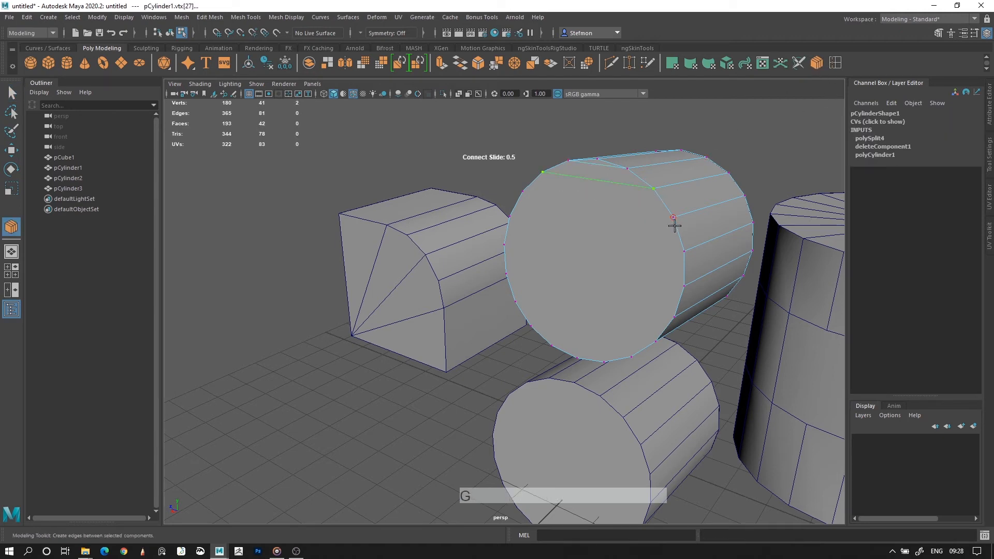
{"action": "key", "text": "Return"}
{"action": "left_click", "coordinate": [673, 217]}
{"action": "left_click", "coordinate": [523, 192], "text": "shift"}
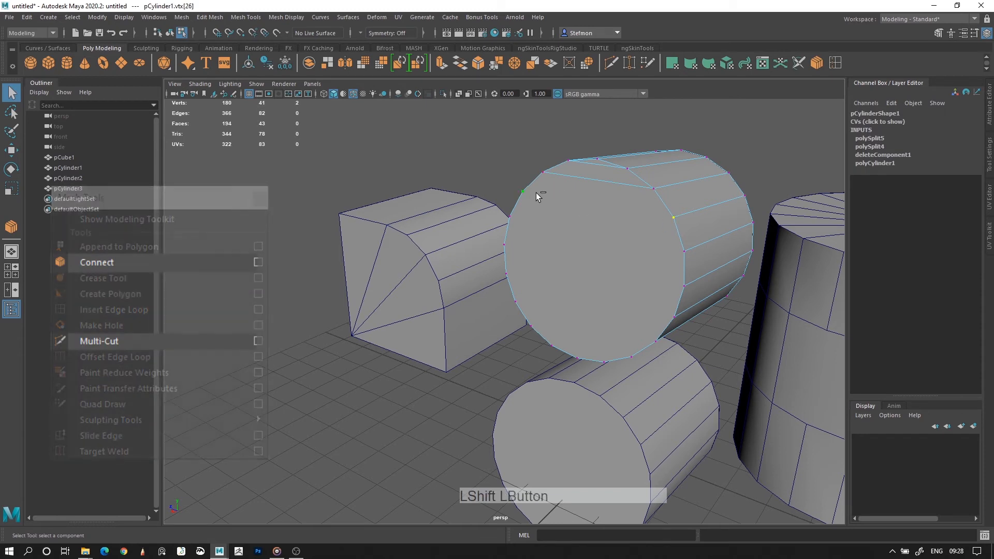
{"action": "key", "text": "g"}
{"action": "left_click", "coordinate": [685, 251]}
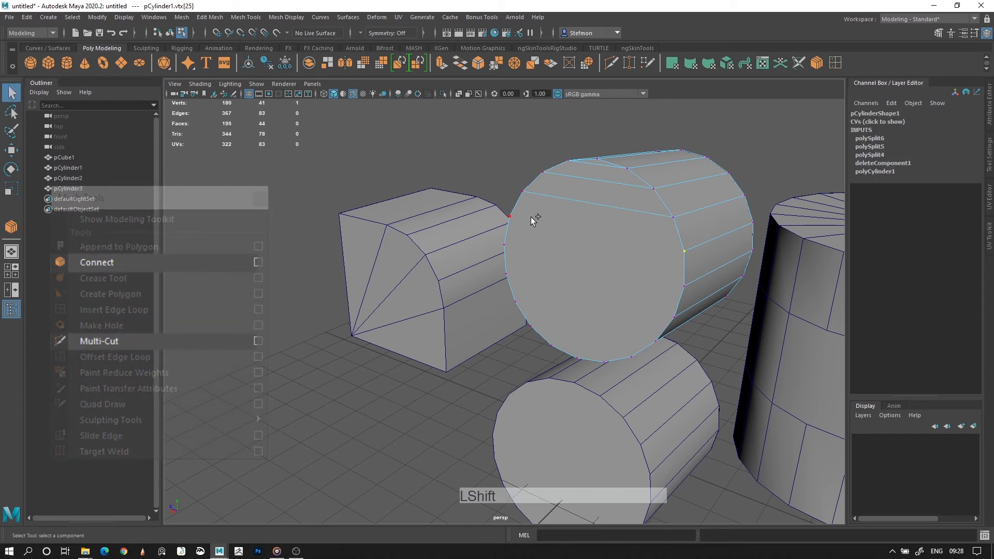
{"action": "key", "text": "g"}
{"action": "key", "text": "Return"}
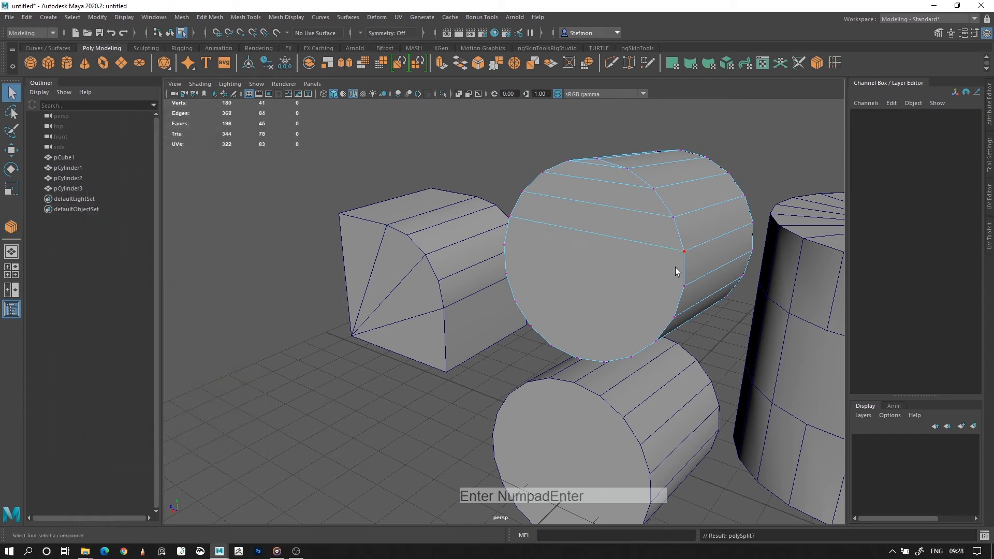
Step: Connect the next two pairs of opposite vertices across the middle of the upper cylinder's front cap
{"action": "left_click", "coordinate": [684, 285]}
{"action": "left_click", "coordinate": [510, 247], "text": "shift"}
{"action": "key", "text": "g"}
{"action": "key", "text": "Return"}
{"action": "left_click", "coordinate": [674, 317]}
{"action": "key", "text": "g"}
{"action": "key", "text": "Return"}
Step: Connect the last two pairs of opposite vertices near the bottom of the upper cylinder's front cap
{"action": "left_click", "coordinate": [655, 339]}
{"action": "left_click", "coordinate": [527, 300], "text": "shift"}
{"action": "key", "text": "g"}
{"action": "key", "text": "Return"}
{"action": "left_click", "coordinate": [630, 356]}
{"action": "key", "text": "g"}
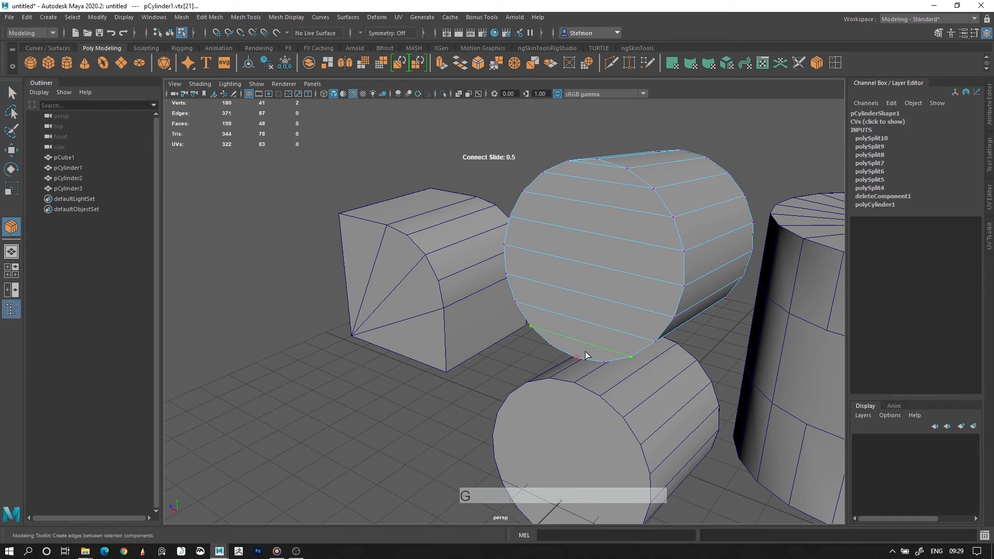
{"action": "key", "text": "Return"}
Step: Delete the topmost connecting edge on the upper cylinder's front cap
{"action": "right_click", "coordinate": [598, 168]}
{"action": "mouse_move", "coordinate": [598, 169]}
{"action": "right_mouse_down"}
{"action": "mouse_move", "coordinate": [597, 140]}
{"action": "mouse_move", "coordinate": [583, 167]}
{"action": "right_mouse_up"}
{"action": "left_click", "coordinate": [591, 165]}
{"action": "key", "text": "Delete"}
Step: Cut vertically across all the cap's horizontal edges with Multi-Cut, from the top vertex to the bottom vertex
{"action": "left_click", "coordinate": [598, 160]}
{"action": "left_click", "coordinate": [579, 356], "text": "shift"}
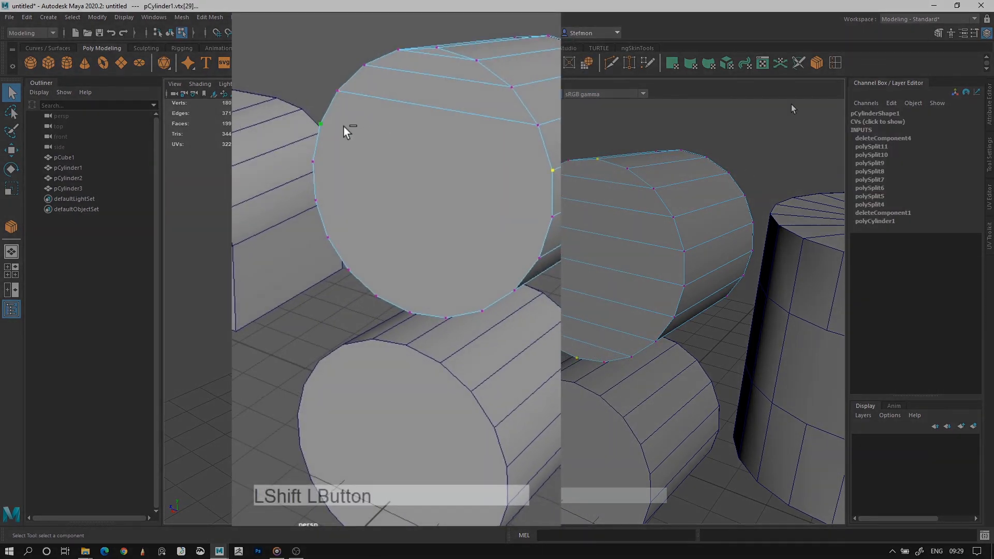
{"action": "left_click", "coordinate": [815, 67]}
{"action": "key", "text": "q"}
{"action": "left_click", "coordinate": [612, 65]}
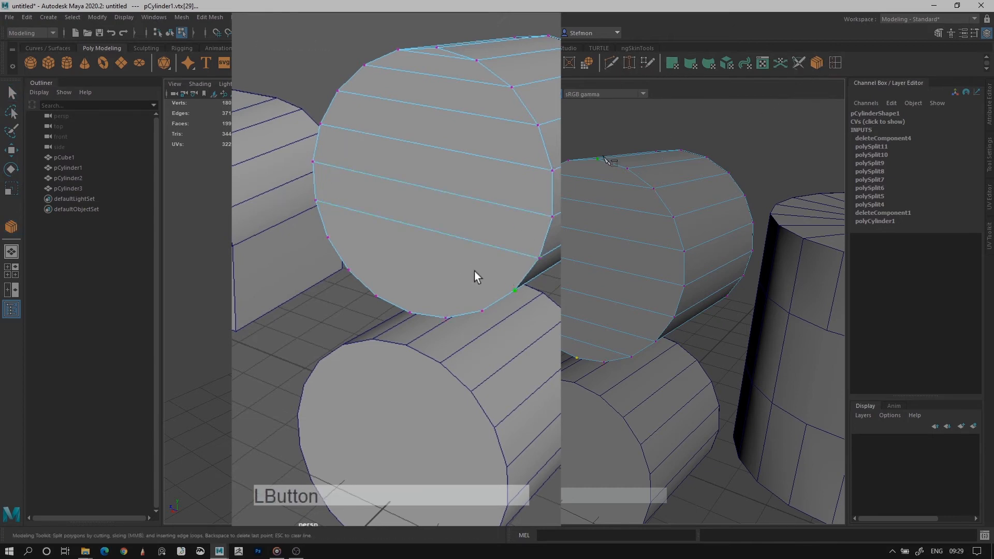
{"action": "key", "text": "Return"}
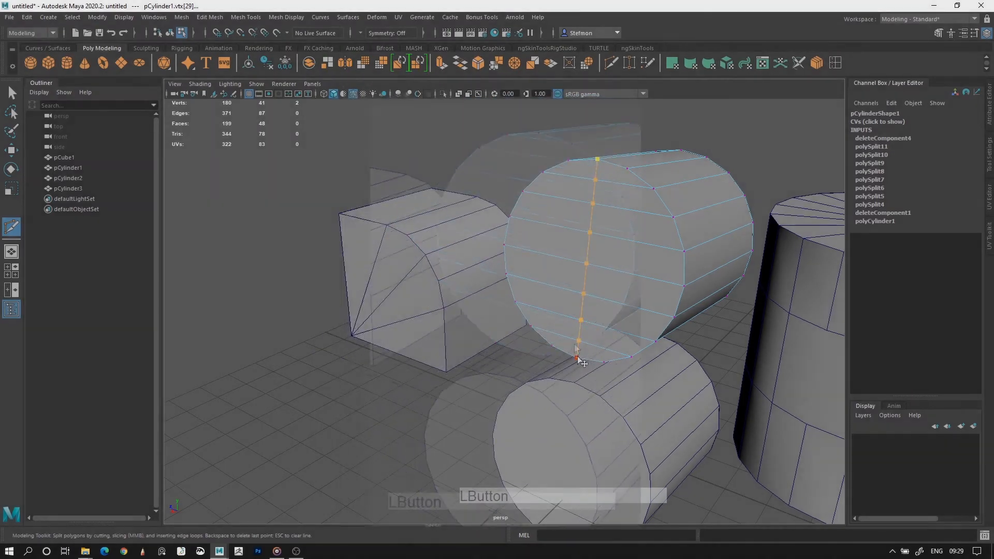
Step: Delete the front cap face of the lower cylinder
{"action": "middle_click_drag", "start_coordinate": [627, 321], "coordinate": [640, 269], "text": "alt"}
{"action": "key", "text": "q"}
{"action": "left_click", "coordinate": [570, 329]}
{"action": "right_click_drag", "start_coordinate": [573, 326], "coordinate": [679, 275], "text": "alt"}
{"action": "right_click_drag", "start_coordinate": [592, 248], "coordinate": [620, 228]}
{"action": "left_click", "coordinate": [592, 274]}
{"action": "key", "text": "Delete"}
{"action": "key", "text": "ctrl+z"}
{"action": "left_click", "coordinate": [569, 294]}
{"action": "key", "text": "Delete"}
Step: Extrude the lower cylinder's open border edge loop and scale it inward into a ring
{"action": "double_click", "coordinate": [591, 233]}
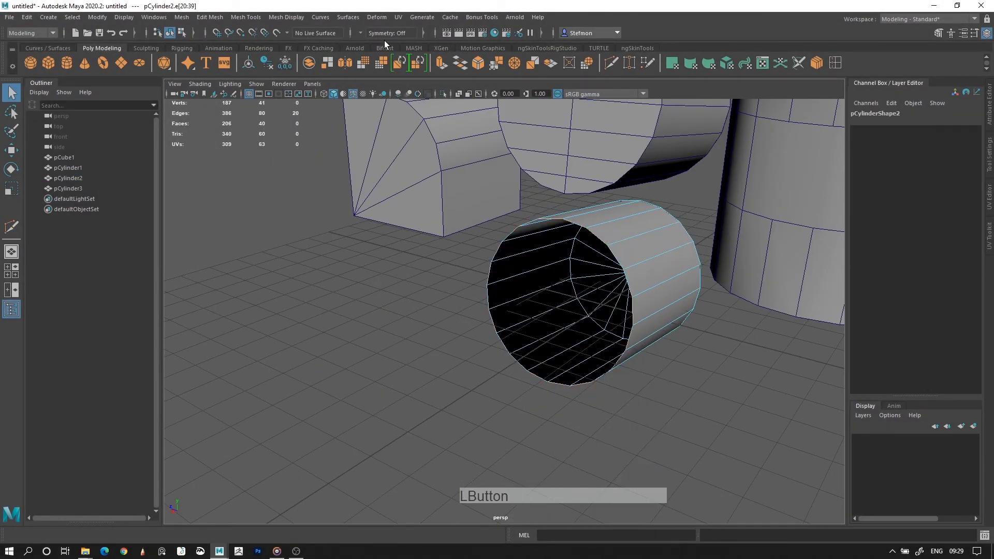
{"action": "left_click", "coordinate": [442, 64]}
{"action": "key", "text": "r"}
{"action": "left_click_drag", "start_coordinate": [556, 304], "coordinate": [523, 306]}
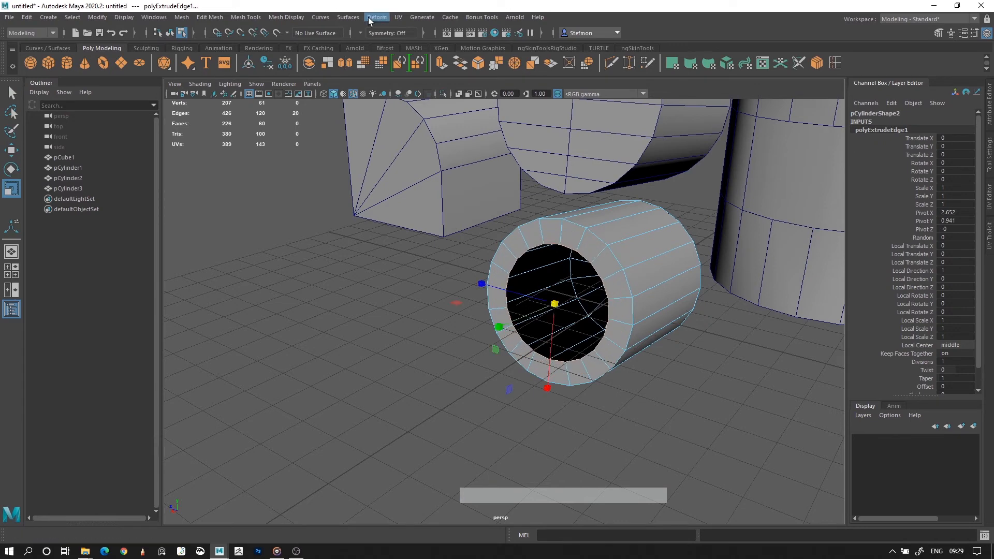
Step: Merge the ring's inner edges to the center to close the lower cylinder's cap
{"action": "left_click", "coordinate": [246, 17]}
{"action": "mouse_move", "coordinate": [210, 17]}
{"action": "left_click", "coordinate": [245, 141]}
{"action": "right_click_drag", "start_coordinate": [679, 313], "coordinate": [723, 298]}
{"action": "left_click", "coordinate": [725, 305]}
Step: Connect an upper and a lower vertex of the tall cylinder's middle band with a vertical edge
{"action": "right_click_drag", "start_coordinate": [673, 296], "coordinate": [701, 288], "text": "alt"}
{"action": "left_click_drag", "start_coordinate": [701, 288], "coordinate": [611, 280], "text": "alt"}
{"action": "left_click", "coordinate": [518, 257]}
{"action": "right_click_drag", "start_coordinate": [502, 256], "coordinate": [562, 255], "text": "alt"}
{"action": "right_click_drag", "start_coordinate": [563, 255], "coordinate": [514, 240]}
{"action": "left_click", "coordinate": [597, 174]}
{"action": "left_click", "coordinate": [590, 295], "text": "shift"}
{"action": "left_click", "coordinate": [817, 64]}
{"action": "key", "text": "q"}
{"action": "left_click", "coordinate": [752, 126]}
{"action": "left_click_drag", "start_coordinate": [753, 124], "coordinate": [813, 116], "text": "alt"}
Step: Cut two more vertical edges into the tall cylinder's middle band with Multi-Cut
{"action": "left_click", "coordinate": [615, 66]}
{"action": "left_click", "coordinate": [643, 150]}
{"action": "left_click", "coordinate": [636, 266]}
{"action": "key", "text": "Return"}
{"action": "left_click", "coordinate": [594, 149]}
{"action": "left_click", "coordinate": [590, 262]}
{"action": "key", "text": "Return"}
Step: Run Cleanup on the rounded cube to triangulate its n-gon faces
{"action": "right_click_drag", "start_coordinate": [751, 305], "coordinate": [558, 318], "text": "alt"}
{"action": "left_click_drag", "start_coordinate": [558, 318], "coordinate": [617, 351], "text": "alt"}
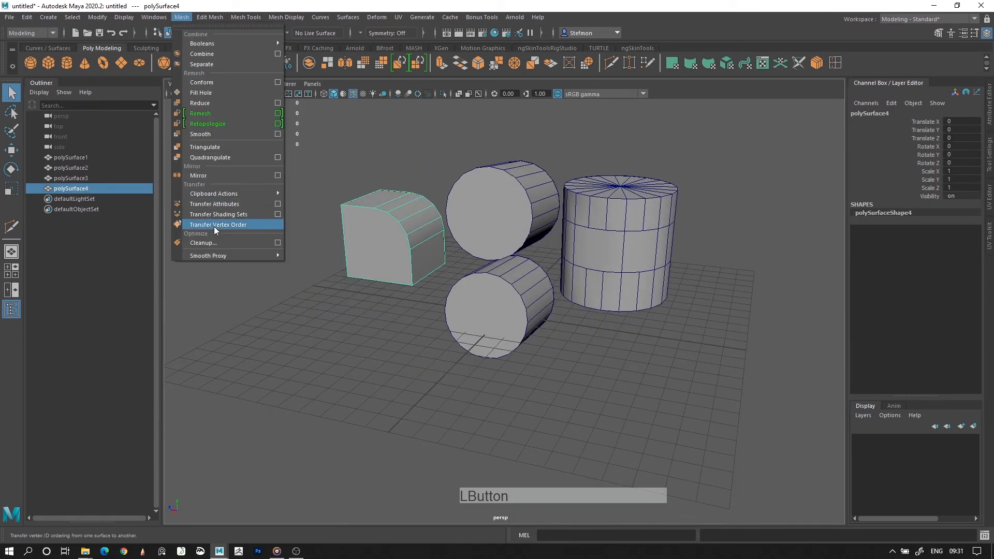
{"action": "left_click", "coordinate": [215, 242]}
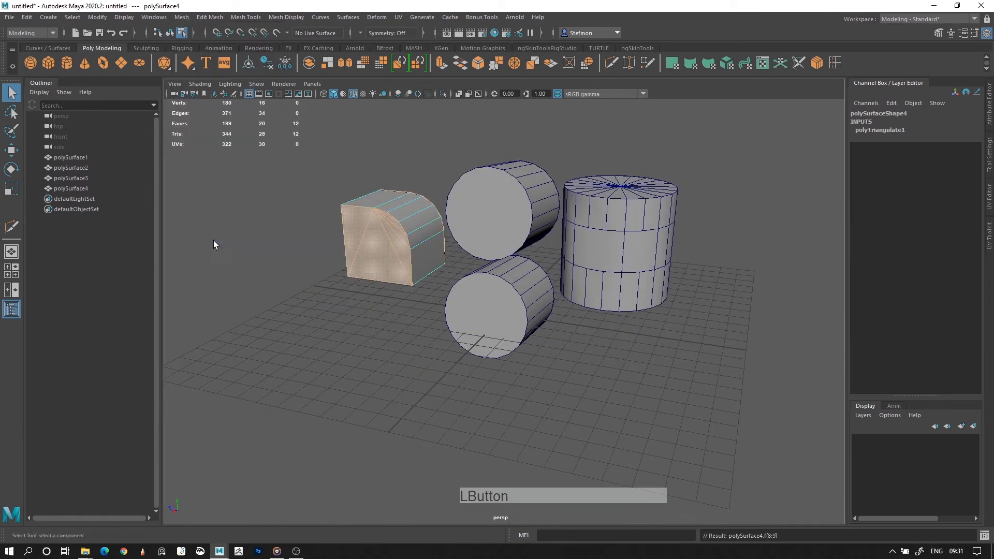
{"action": "left_click_drag", "start_coordinate": [297, 327], "coordinate": [351, 159], "text": "alt"}
{"action": "key", "text": "F8"}
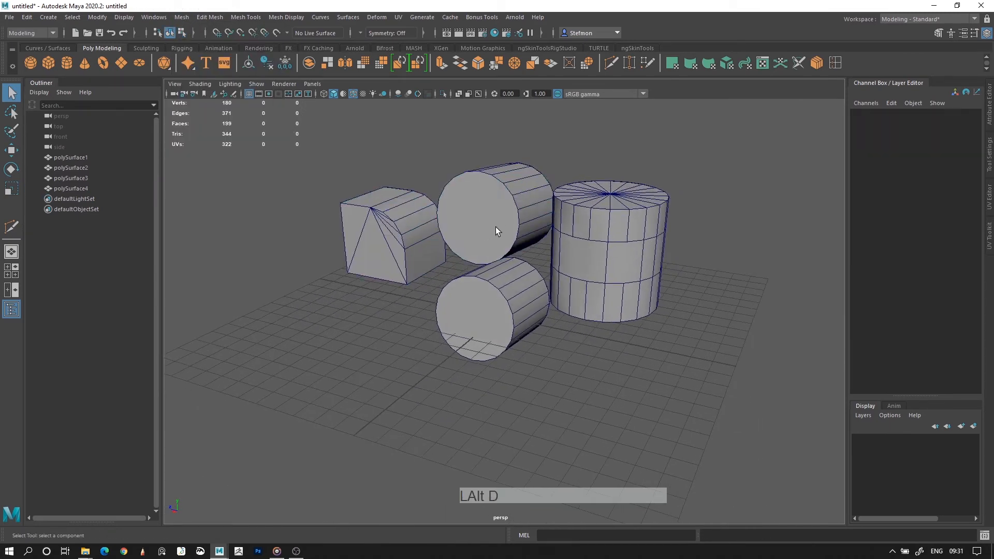
Step: Run Cleanup on the upper horizontal cylinder to triangulate its front cap
{"action": "left_click", "coordinate": [496, 227]}
{"action": "left_click", "coordinate": [185, 20]}
{"action": "left_click", "coordinate": [199, 243]}
{"action": "key", "text": "alt+d"}
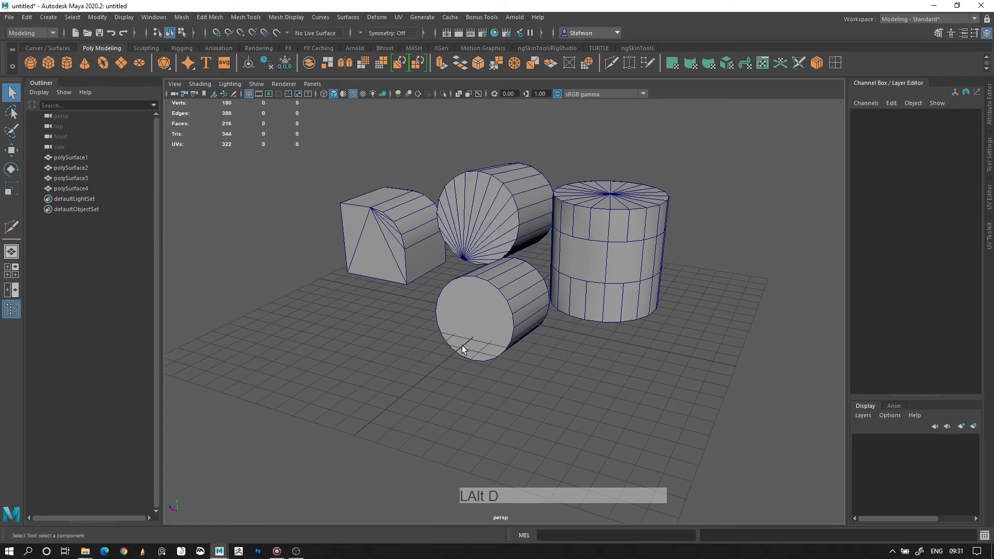
Step: Run Cleanup on the lower horizontal cylinder to triangulate its front cap
{"action": "left_click", "coordinate": [463, 344]}
{"action": "left_click", "coordinate": [181, 18]}
{"action": "left_click", "coordinate": [208, 243]}
{"action": "left_click", "coordinate": [184, 18]}
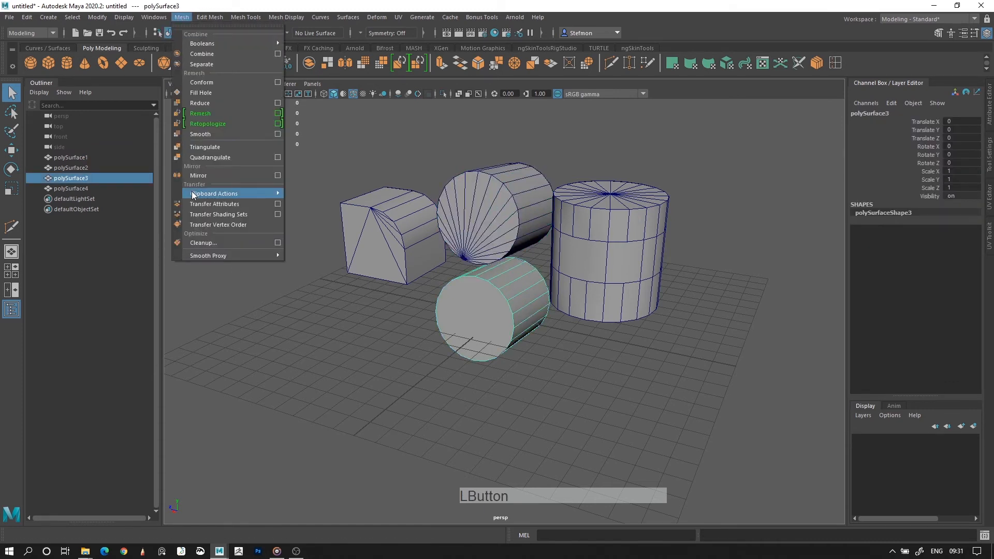
{"action": "left_click", "coordinate": [207, 243]}
{"action": "key", "text": "alt+d"}
Step: Run Cleanup on the tall upright cylinder to triangulate its n-gons
{"action": "left_click", "coordinate": [615, 250]}
{"action": "left_click", "coordinate": [183, 18]}
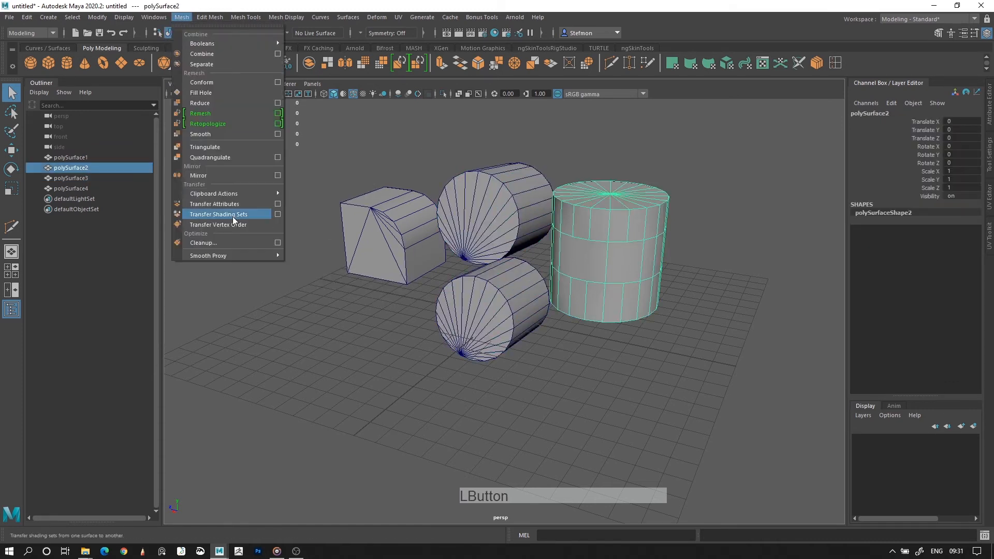
{"action": "left_click", "coordinate": [207, 243]}
{"action": "left_click", "coordinate": [334, 303]}
Step: Delete three of the extra triangulation edges in the tall cylinder's middle band
{"action": "right_click_drag", "start_coordinate": [337, 304], "coordinate": [756, 324], "text": "alt"}
{"action": "middle_click_drag", "start_coordinate": [756, 324], "coordinate": [551, 404], "text": "alt"}
{"action": "right_click_drag", "start_coordinate": [550, 363], "coordinate": [556, 243], "text": "alt"}
{"action": "left_click", "coordinate": [555, 272]}
{"action": "left_click", "coordinate": [594, 274], "text": "shift"}
{"action": "left_click", "coordinate": [460, 265], "text": "shift"}
{"action": "key", "text": "Delete"}
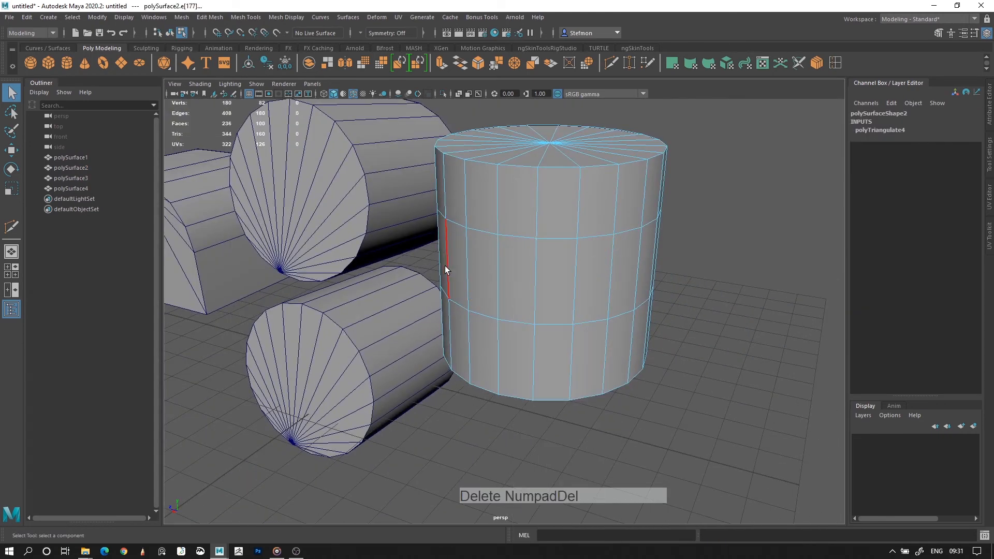
Step: Delete three of the triangulation edges on the rounded cube's front face
{"action": "middle_click_drag", "start_coordinate": [445, 266], "coordinate": [654, 311], "text": "alt"}
{"action": "left_click_drag", "start_coordinate": [654, 311], "coordinate": [470, 296], "text": "alt"}
{"action": "right_click_drag", "start_coordinate": [475, 190], "coordinate": [474, 176]}
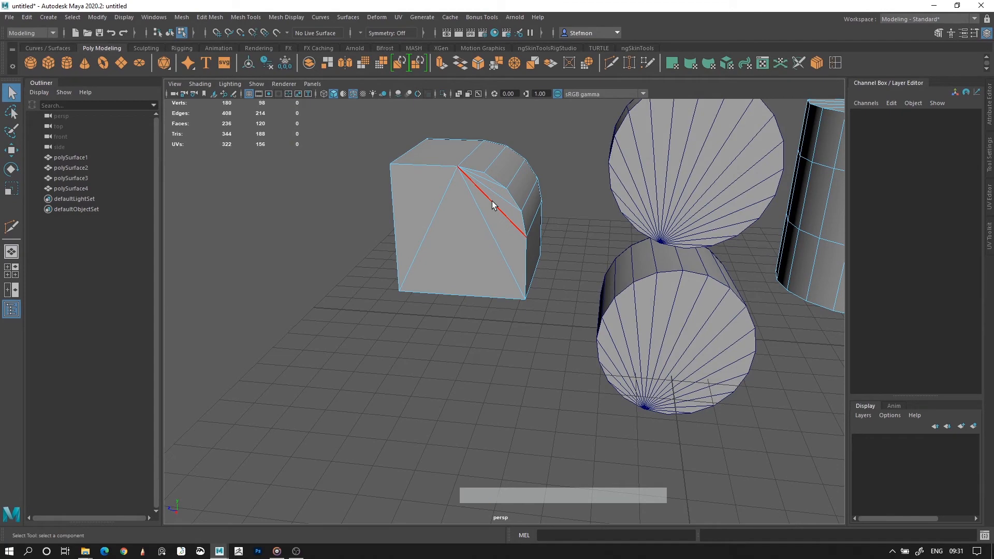
{"action": "left_click", "coordinate": [490, 200], "text": "shift"}
{"action": "left_click", "coordinate": [440, 227], "text": "shift"}
{"action": "key", "text": "Delete"}
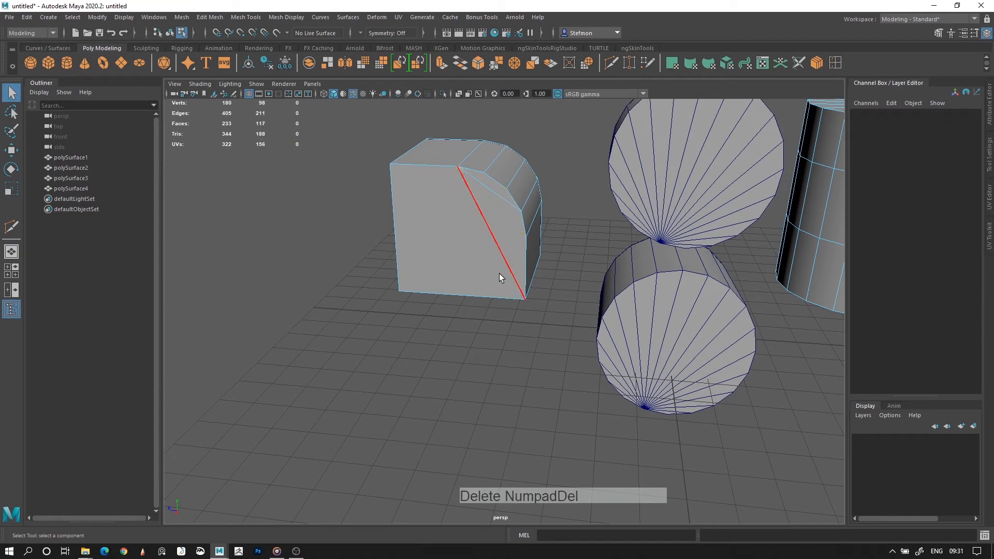
{"action": "key", "text": "alt+d"}
{"action": "right_click_drag", "start_coordinate": [589, 414], "coordinate": [601, 383], "text": "alt"}
{"action": "left_click_drag", "start_coordinate": [602, 383], "coordinate": [529, 357], "text": "alt"}
{"action": "right_click_drag", "start_coordinate": [529, 357], "coordinate": [523, 342], "text": "alt"}
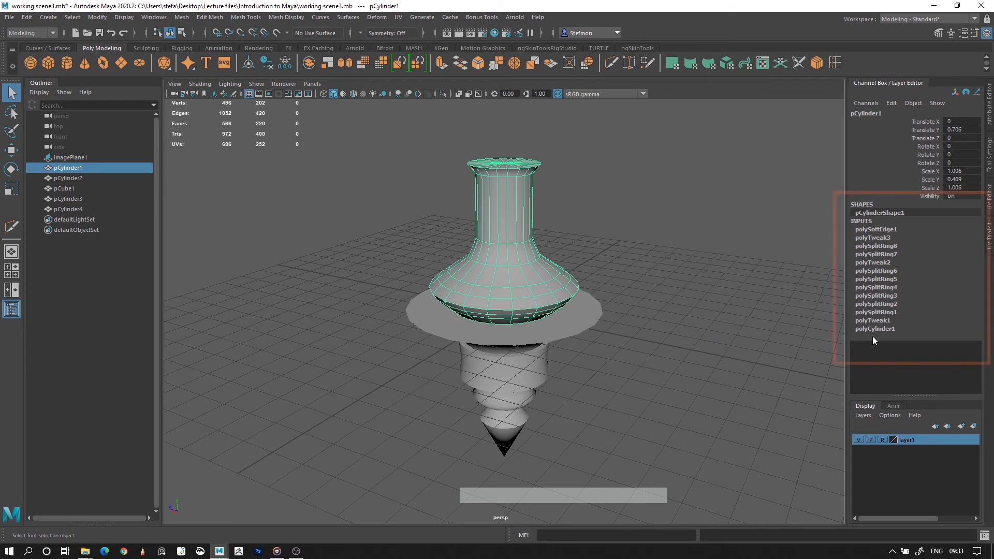
Step: Bevel the outer edge loop of the ornament's wide disc and reselect the disc to check its input history
{"action": "left_click", "coordinate": [598, 329]}
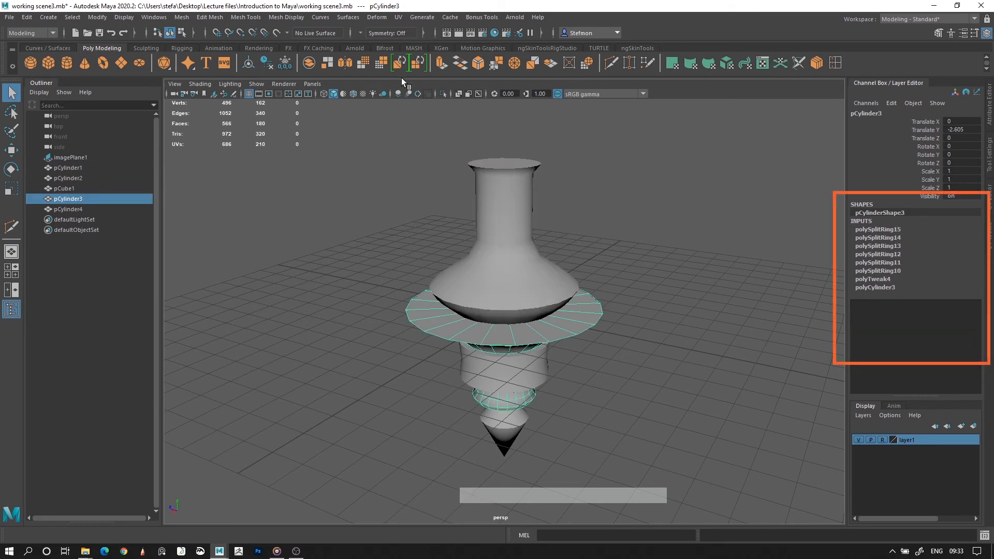
{"action": "right_click_drag", "start_coordinate": [594, 317], "coordinate": [597, 292]}
{"action": "double_click", "coordinate": [598, 326]}
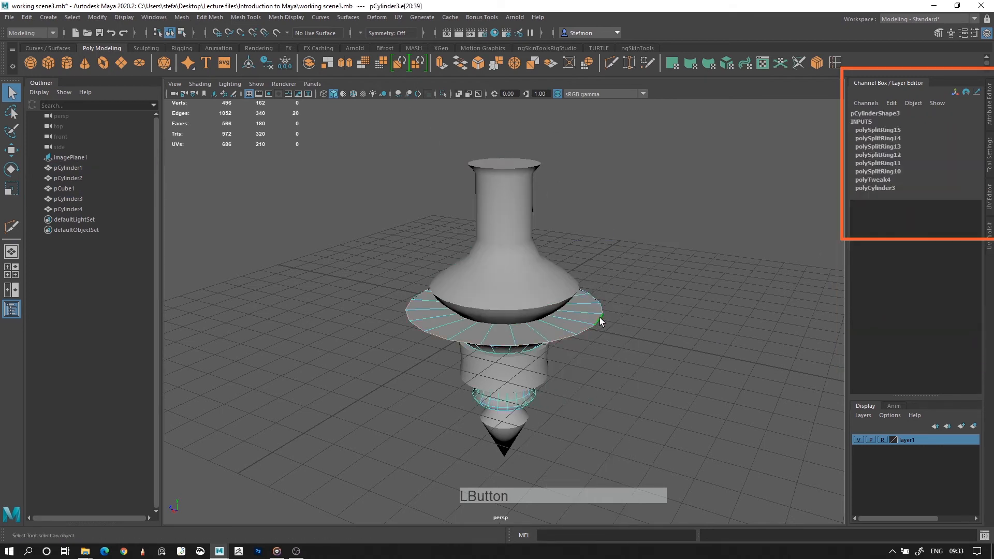
{"action": "left_click", "coordinate": [478, 63]}
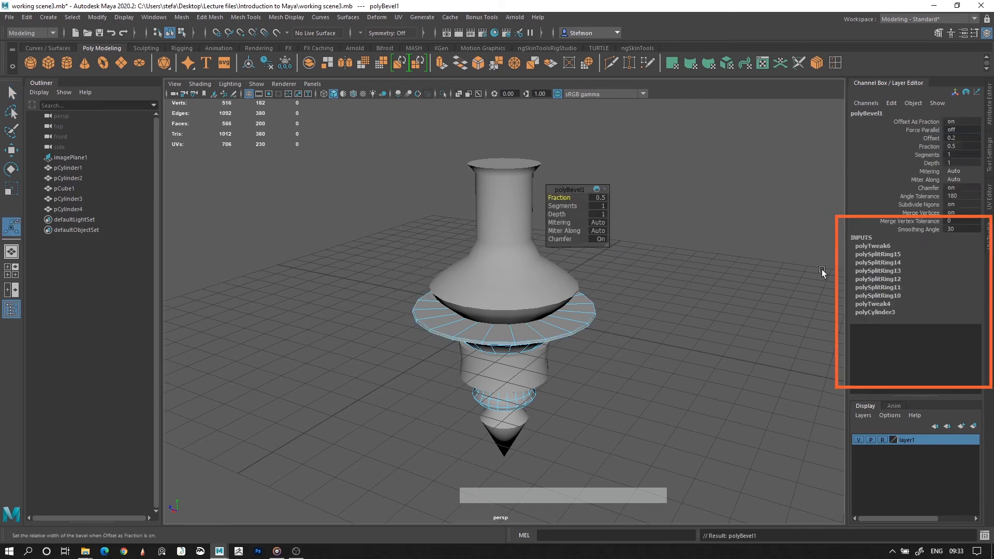
{"action": "key", "text": "alt+d"}
{"action": "key", "text": "q"}
{"action": "left_click", "coordinate": [591, 319]}
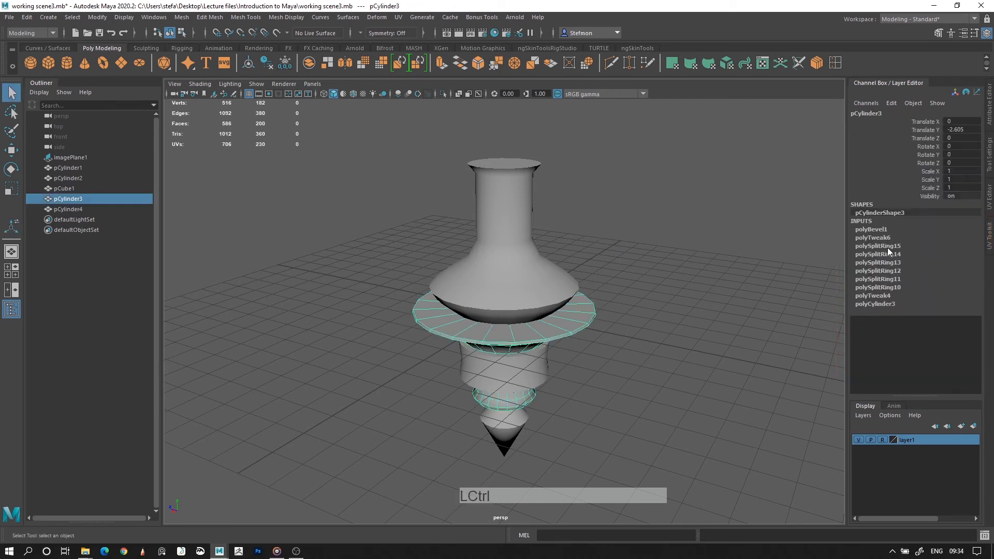
Step: Undo the bevel on the disc's outer edge loop and clear the selection
{"action": "key", "text": "ctrl+z"}
{"action": "key", "text": "ctrl+z"}
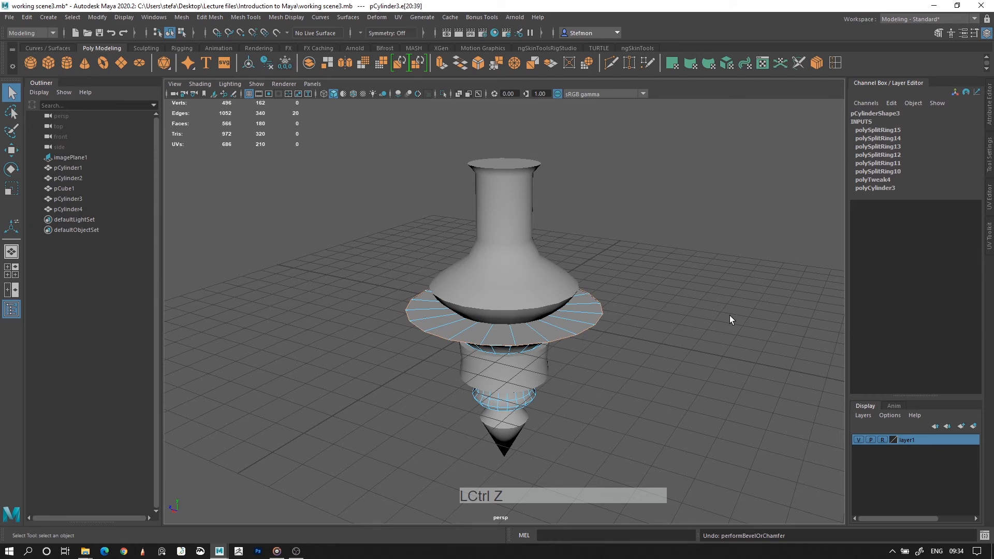
{"action": "left_click", "coordinate": [729, 319]}
{"action": "key", "text": "alt+d"}
Step: Bevel the wide disc's outer edge loop again with the default settings
{"action": "left_click", "coordinate": [549, 294]}
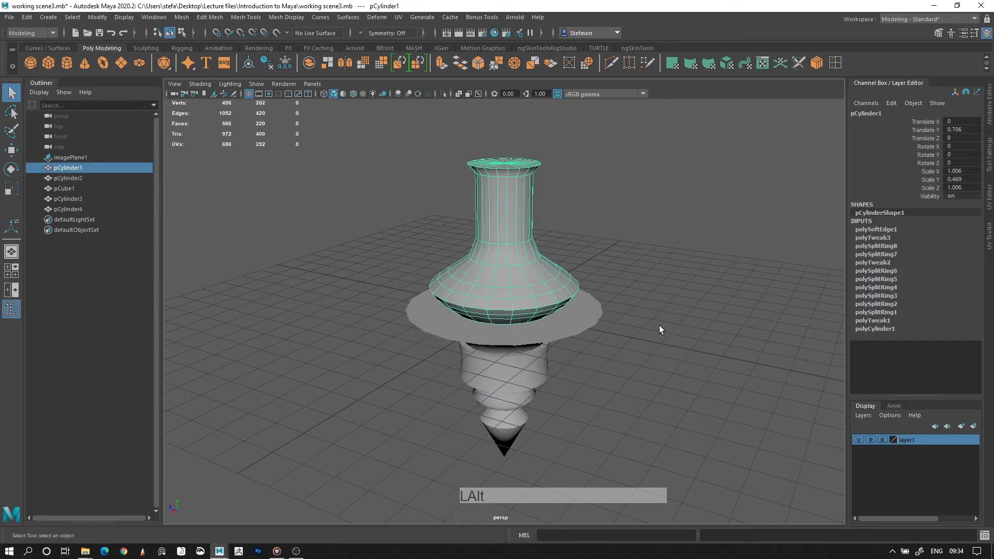
{"action": "right_click_drag", "start_coordinate": [660, 325], "coordinate": [642, 371], "text": "alt"}
{"action": "left_click", "coordinate": [639, 332]}
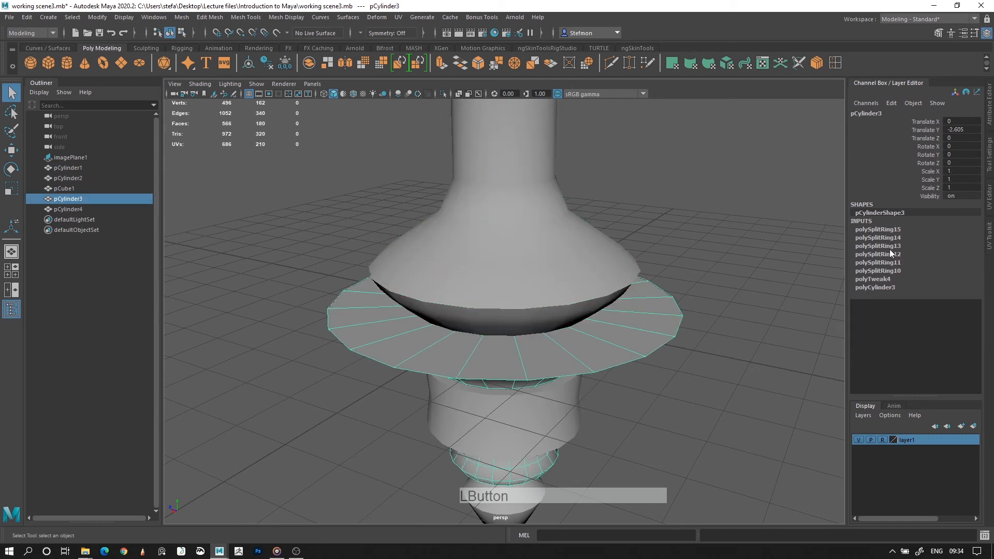
{"action": "right_click_drag", "start_coordinate": [672, 306], "coordinate": [668, 245]}
{"action": "double_click", "coordinate": [667, 314]}
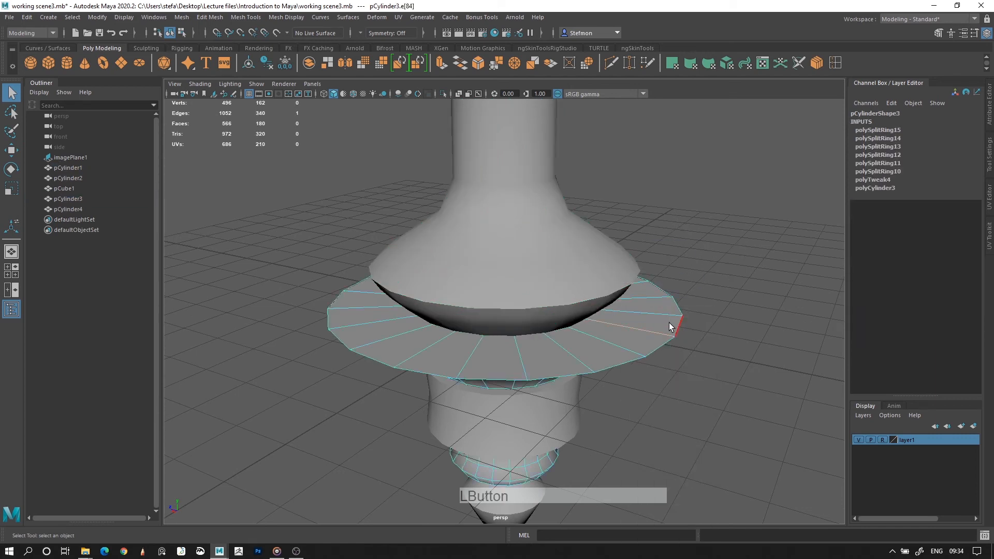
{"action": "left_click", "coordinate": [479, 67]}
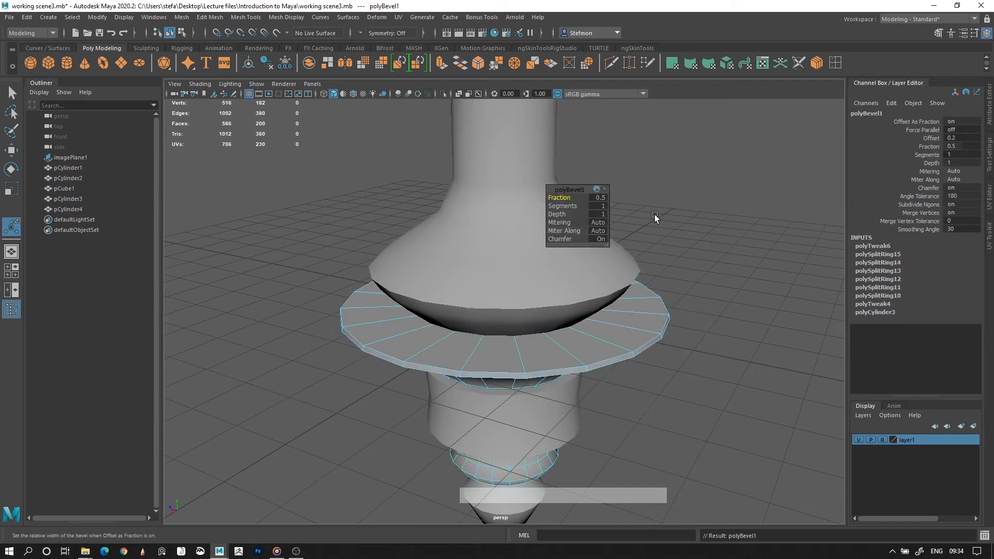
{"action": "left_click", "coordinate": [707, 259]}
Step: Open the bevel node in the disc's input history to view its settings
{"action": "left_click", "coordinate": [627, 337]}
{"action": "left_click", "coordinate": [873, 230]}
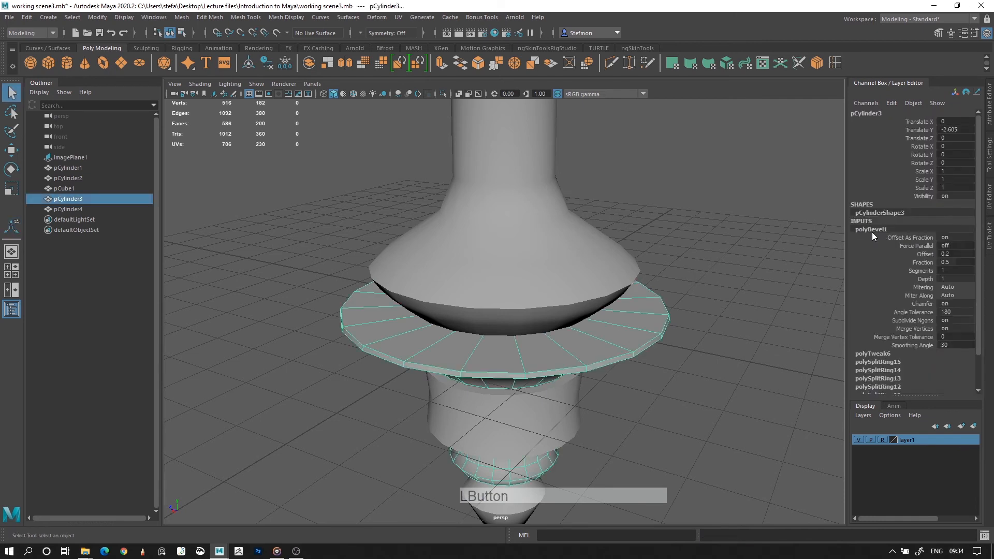
{"action": "left_click", "coordinate": [756, 303]}
Step: Delete the construction history of the disc by type and undo that deletion
{"action": "right_click_drag", "start_coordinate": [745, 313], "coordinate": [643, 265], "text": "alt"}
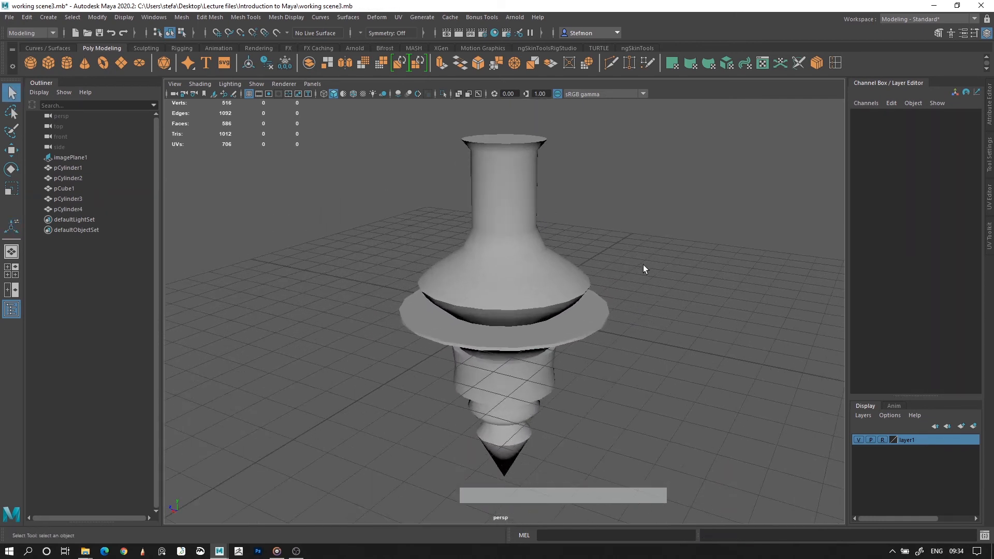
{"action": "left_click", "coordinate": [599, 322]}
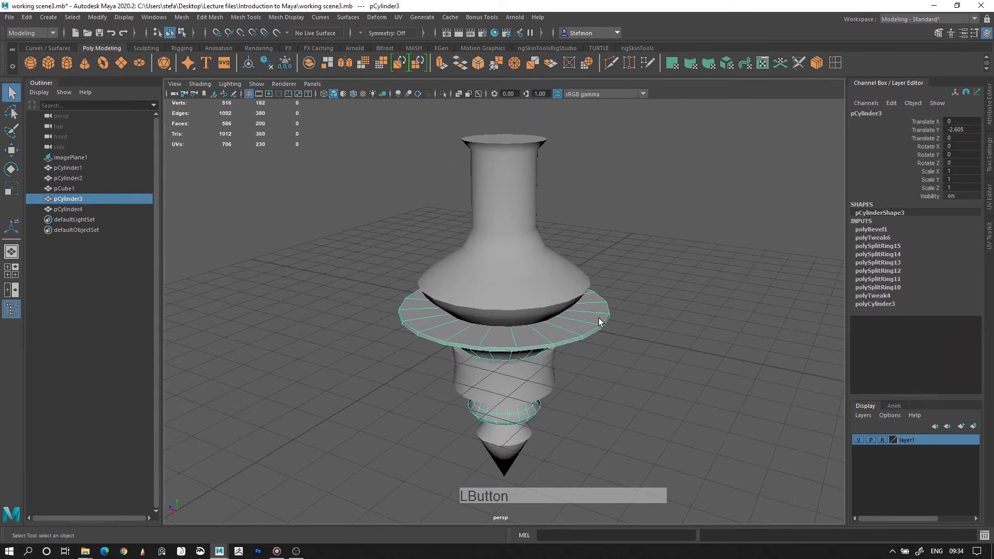
{"action": "left_click", "coordinate": [26, 17]}
{"action": "mouse_move", "coordinate": [113, 138]}
{"action": "left_click", "coordinate": [204, 140]}
{"action": "key", "text": "ctrl+z"}
{"action": "left_click", "coordinate": [386, 260]}
Step: Select the ornament's upper body, disc and collar one by one to examine their input histories
{"action": "right_click_drag", "start_coordinate": [377, 260], "coordinate": [346, 386], "text": "alt"}
{"action": "left_click_drag", "start_coordinate": [346, 386], "coordinate": [432, 338], "text": "alt"}
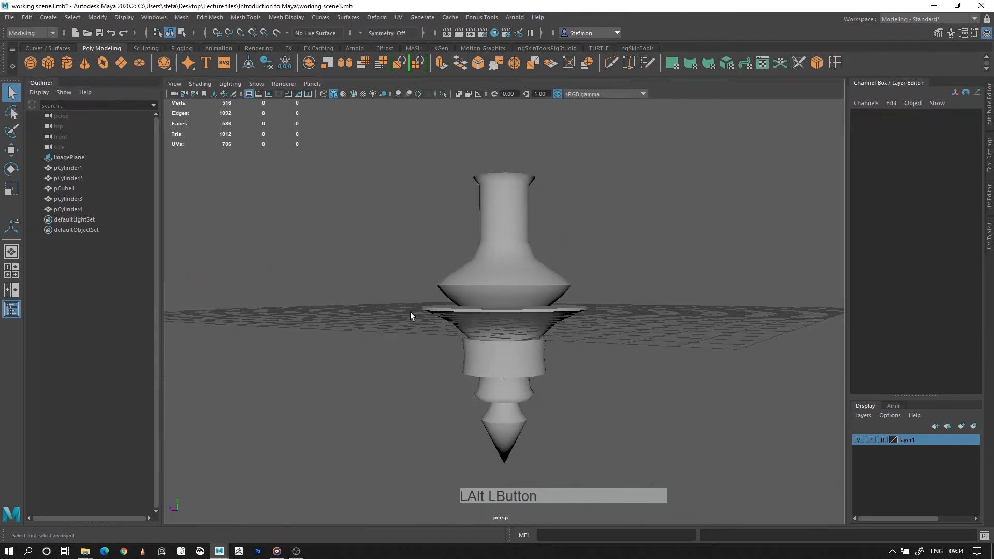
{"action": "left_click", "coordinate": [478, 290]}
{"action": "left_click", "coordinate": [480, 316]}
{"action": "left_click", "coordinate": [492, 375]}
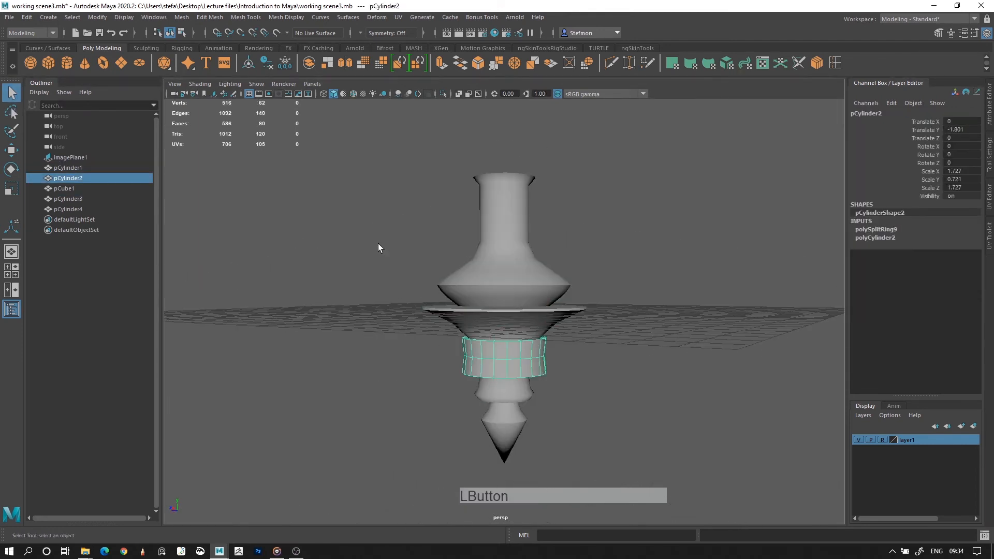
{"action": "left_click_drag", "start_coordinate": [378, 248], "coordinate": [375, 262], "text": "alt"}
{"action": "left_click", "coordinate": [375, 261]}
Step: Delete the history of all objects by type and check the input lists of individual ornament parts
{"action": "left_click", "coordinate": [27, 18]}
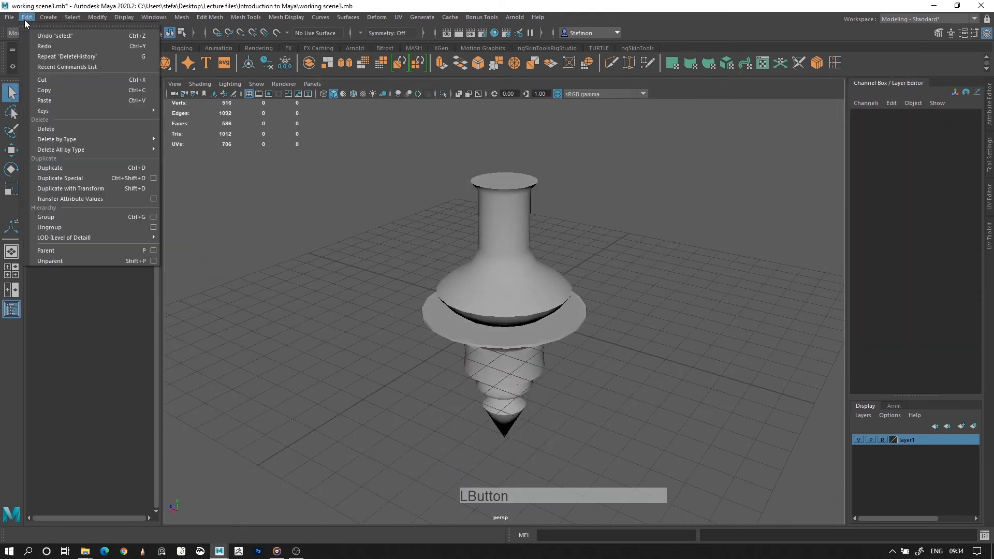
{"action": "left_click", "coordinate": [185, 150]}
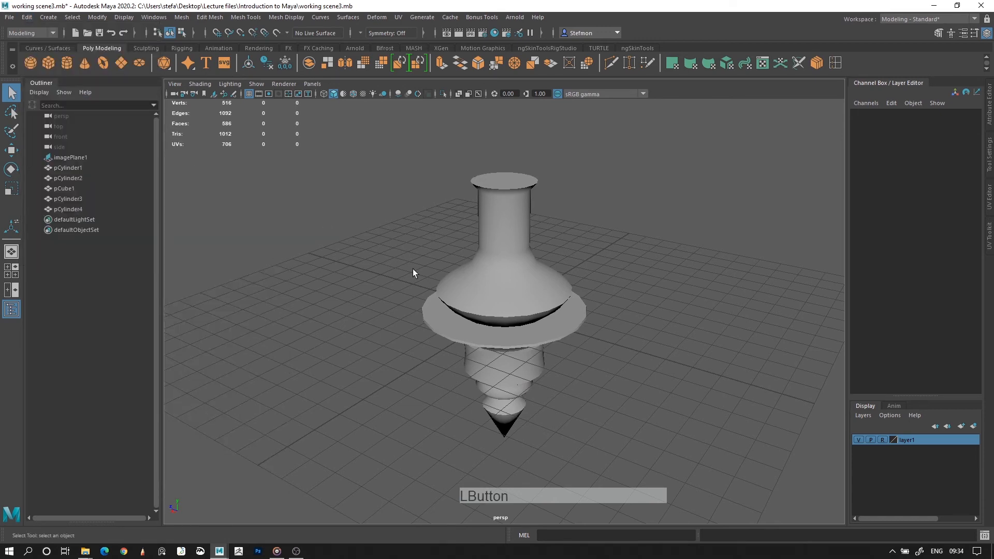
{"action": "left_click", "coordinate": [515, 294]}
{"action": "left_click", "coordinate": [566, 315]}
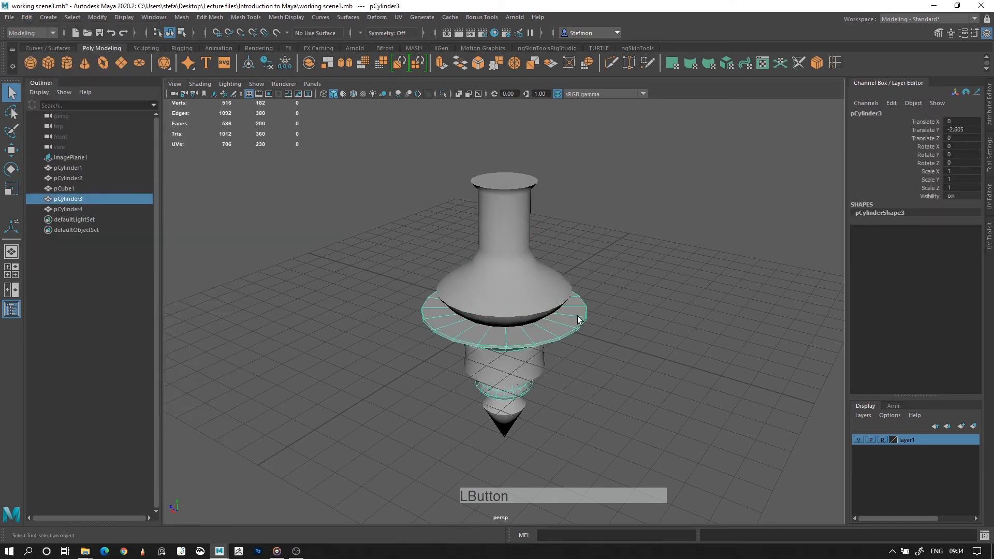
{"action": "left_click", "coordinate": [519, 383]}
{"action": "left_click", "coordinate": [642, 249]}
Step: Combine all five meshes of the ornament into one object
{"action": "left_click_drag", "start_coordinate": [520, 274], "coordinate": [498, 239], "text": "alt"}
{"action": "left_click_drag", "start_coordinate": [401, 513], "coordinate": [612, 138]}
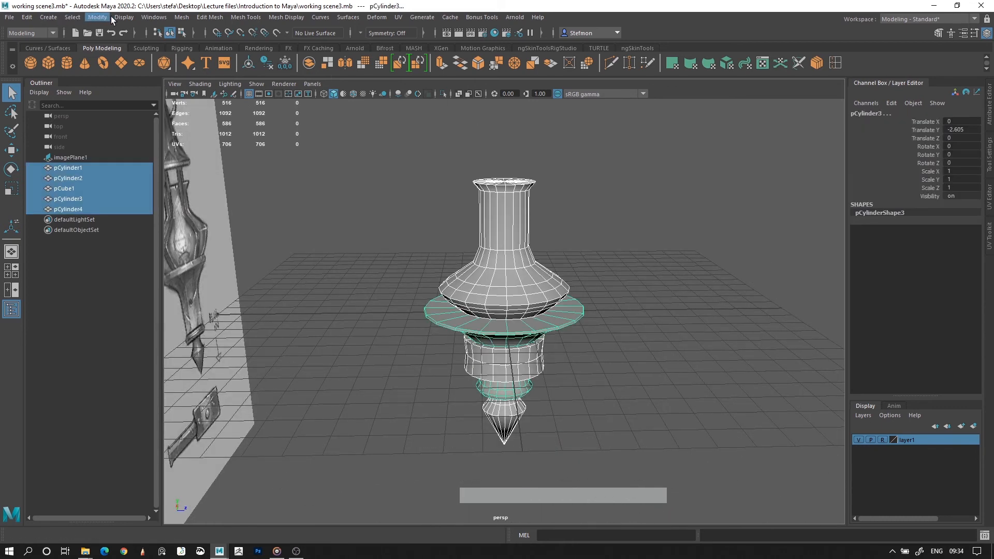
{"action": "left_click", "coordinate": [181, 17]}
{"action": "left_click", "coordinate": [212, 52]}
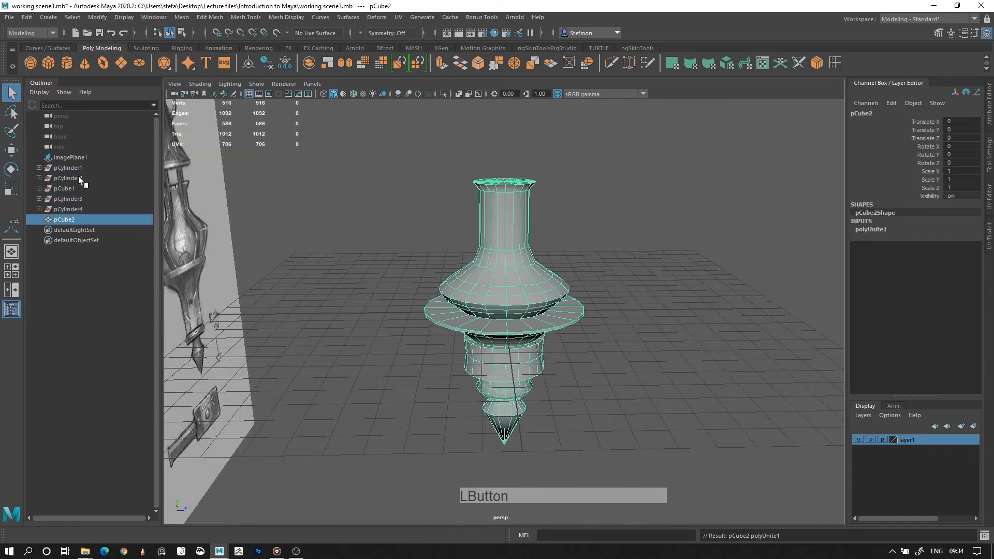
Step: Expand the leftover pCylinder2 and pCube1 groups to examine their transform nodes, and select the combined ornament mesh
{"action": "left_click", "coordinate": [39, 178]}
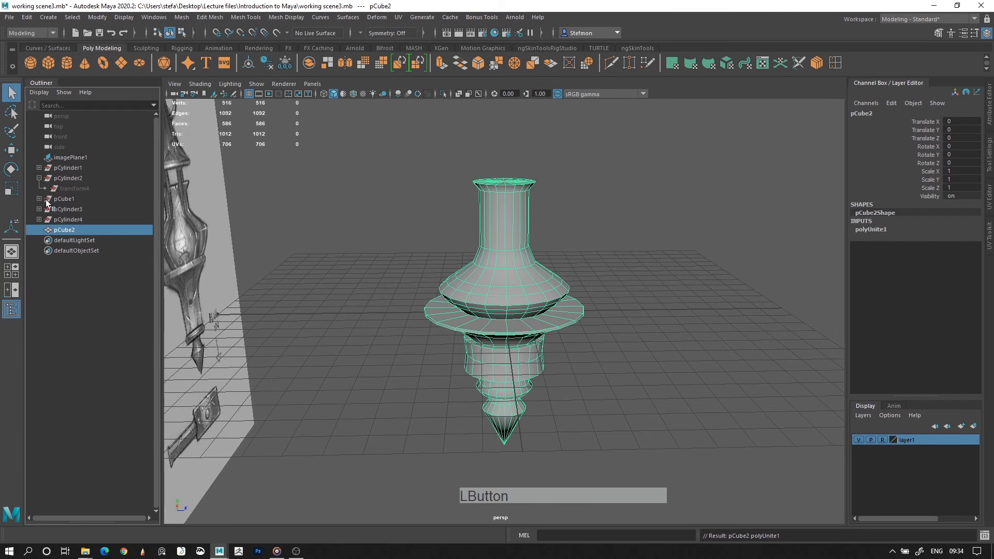
{"action": "left_click", "coordinate": [39, 199]}
{"action": "left_click", "coordinate": [62, 230]}
{"action": "left_click", "coordinate": [66, 241]}
{"action": "left_click_drag", "start_coordinate": [557, 261], "coordinate": [601, 257], "text": "alt"}
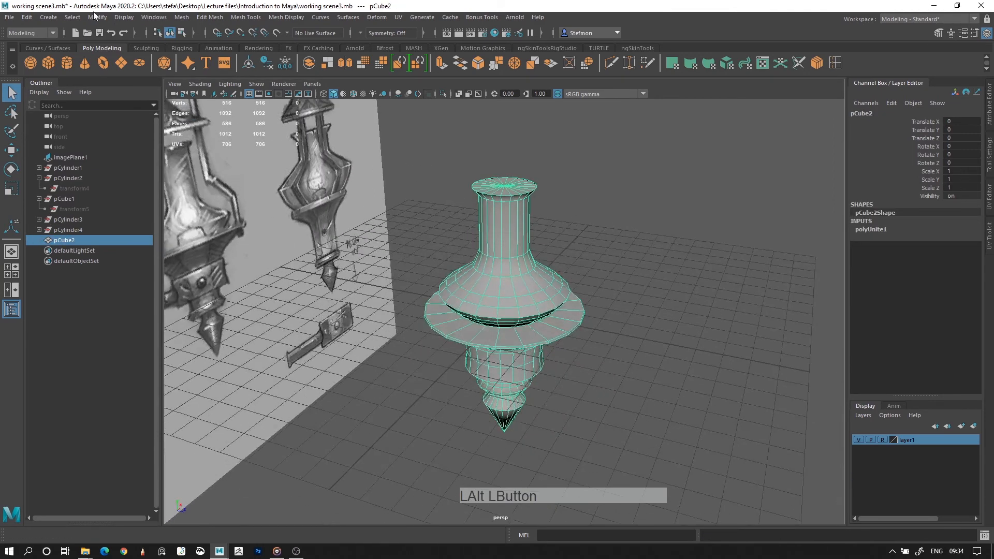
Step: Delete the combined ornament mesh's construction history by type
{"action": "left_click", "coordinate": [26, 17]}
{"action": "mouse_move", "coordinate": [67, 141]}
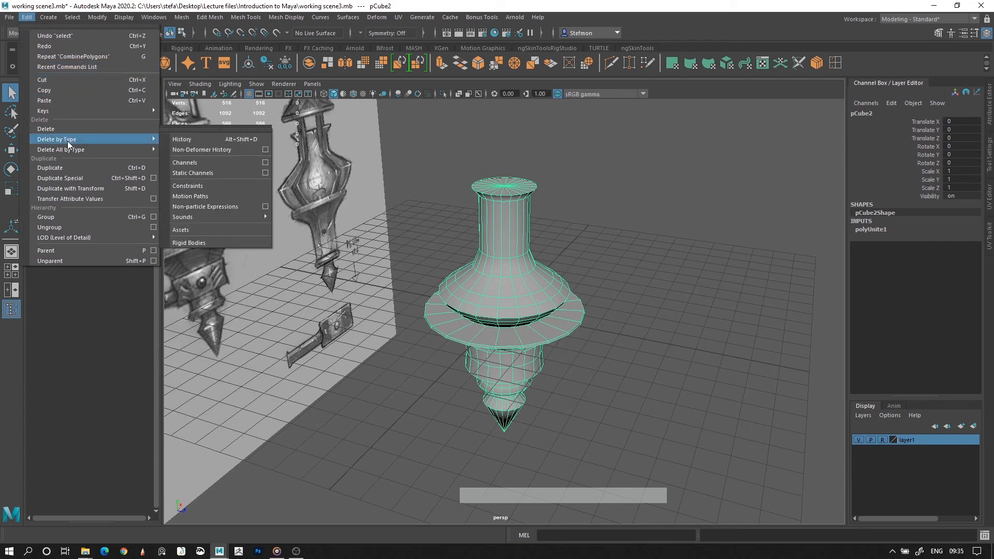
{"action": "left_click", "coordinate": [207, 136]}
Step: Save the ornament scene as a new version, changing the number in the file name to 4
{"action": "left_click", "coordinate": [9, 17]}
{"action": "left_click", "coordinate": [51, 70]}
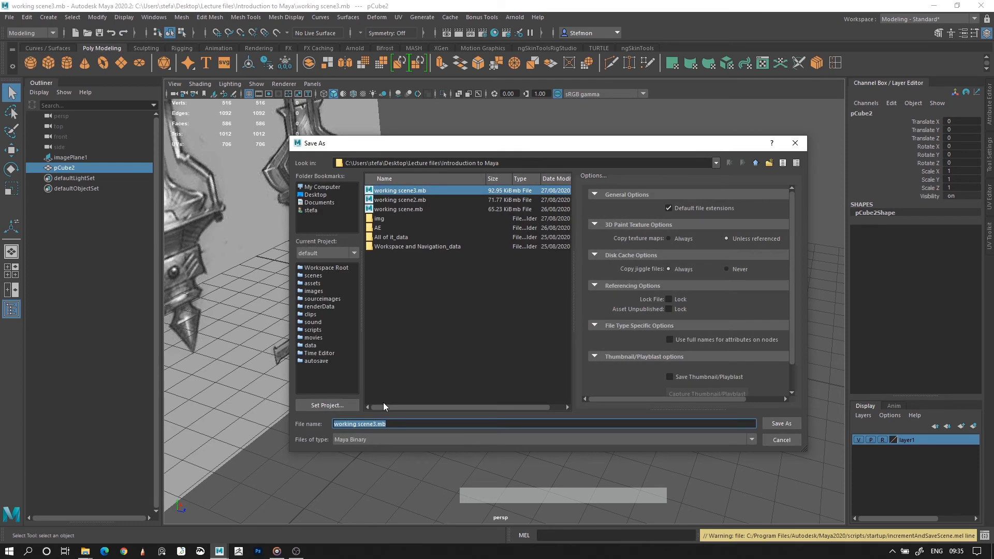
{"action": "left_click", "coordinate": [375, 425]}
{"action": "type", "text": "4"}
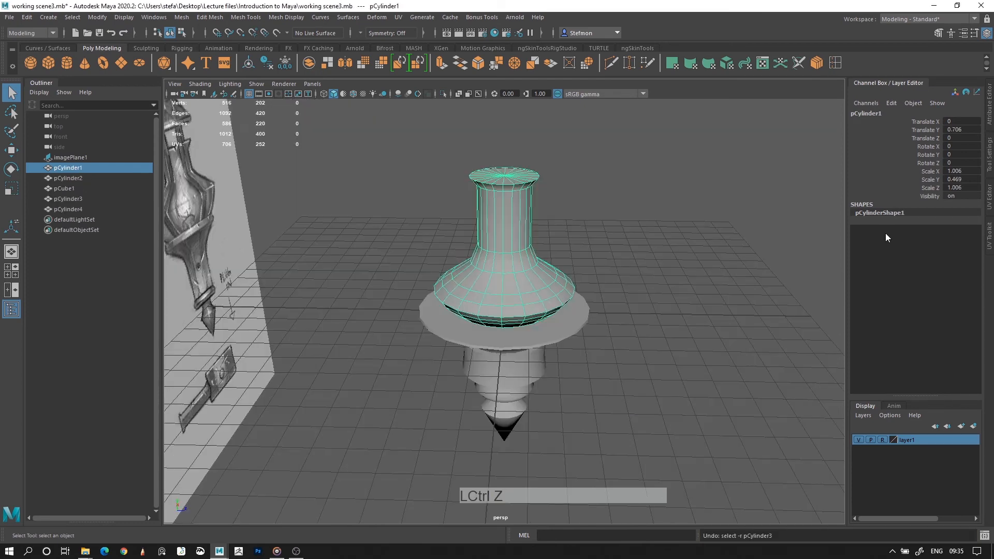
Step: Undo several recent selections of the ornament's parts and redo them
{"action": "key", "text": "ctrl+z"}
{"action": "key", "text": "ctrl+z"}
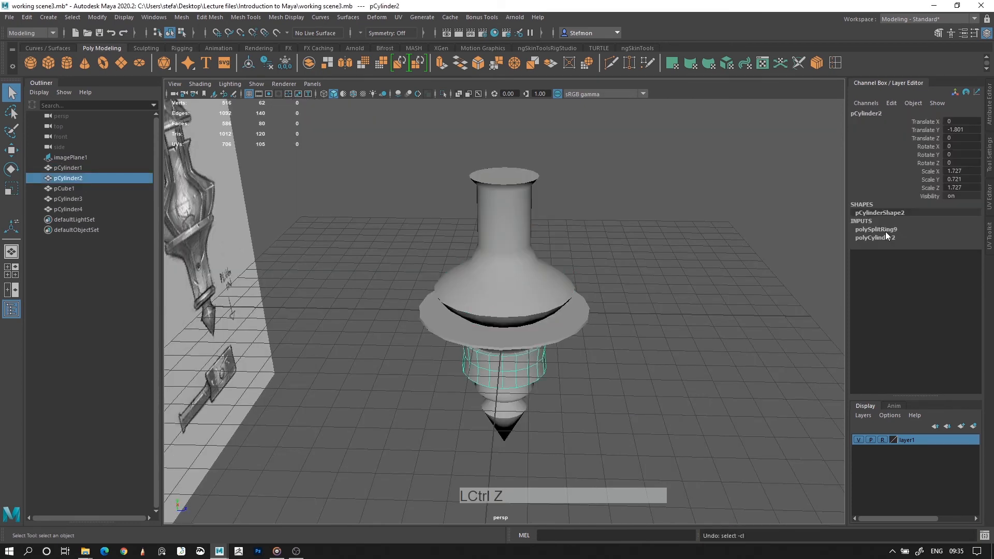
{"action": "key", "text": "ctrl+z"}
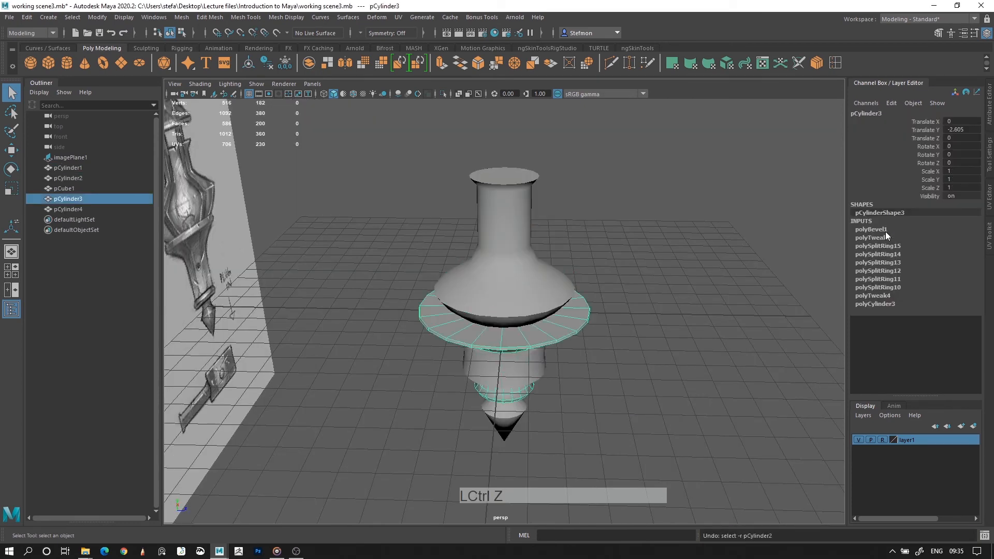
{"action": "key", "text": "ctrl+y"}
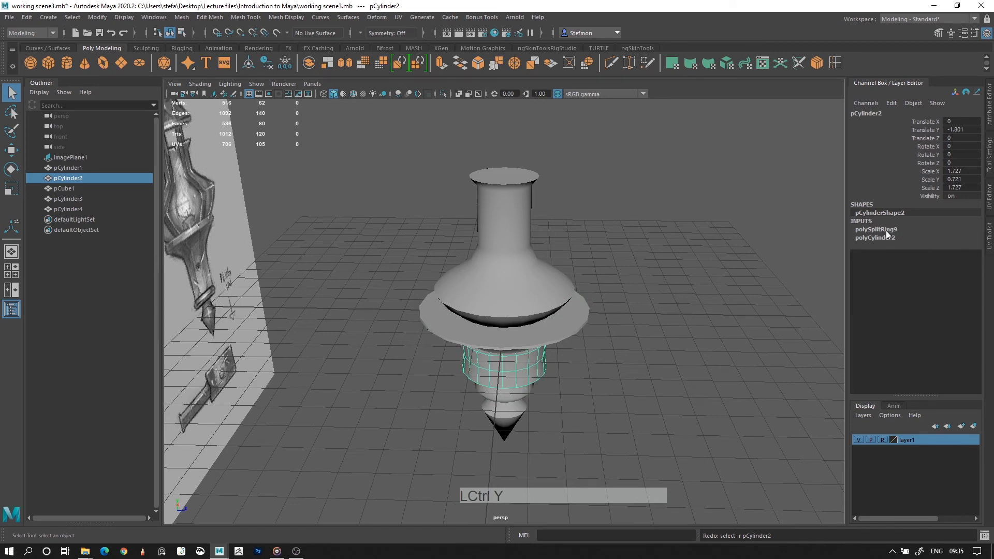
{"action": "key", "text": "ctrl+z"}
{"action": "key", "text": "ctrl+y"}
{"action": "key", "text": "ctrl+y"}
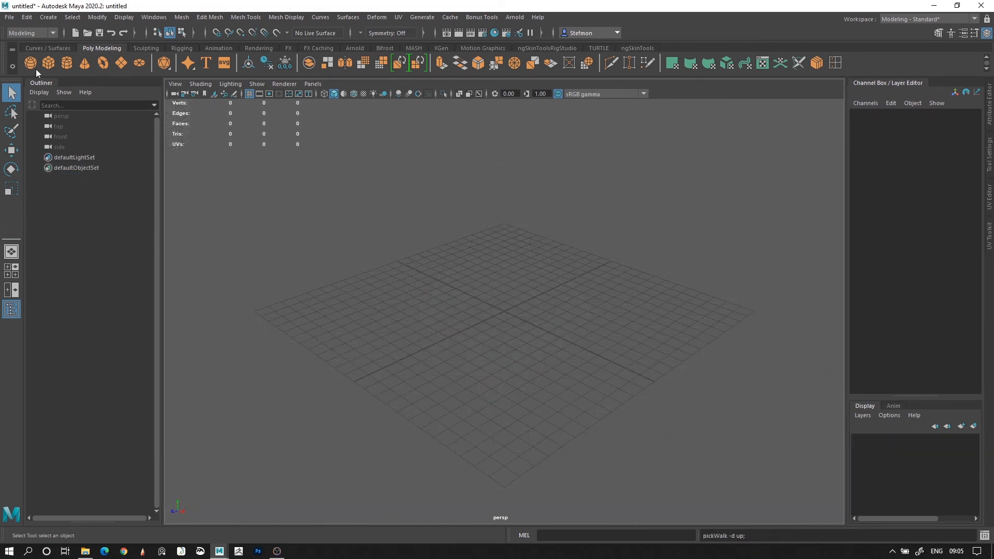
Step: Start saving the untitled scene and examine the ITCGA B1 scenes folder path offered as the save location
{"action": "key", "text": "ctrl+s"}
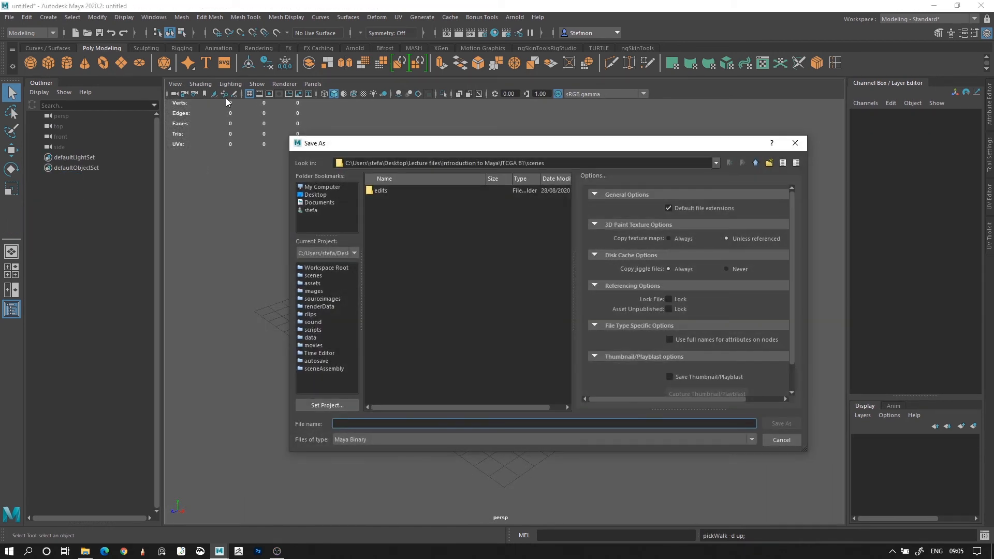
{"action": "left_click_drag", "start_coordinate": [348, 162], "coordinate": [559, 163]}
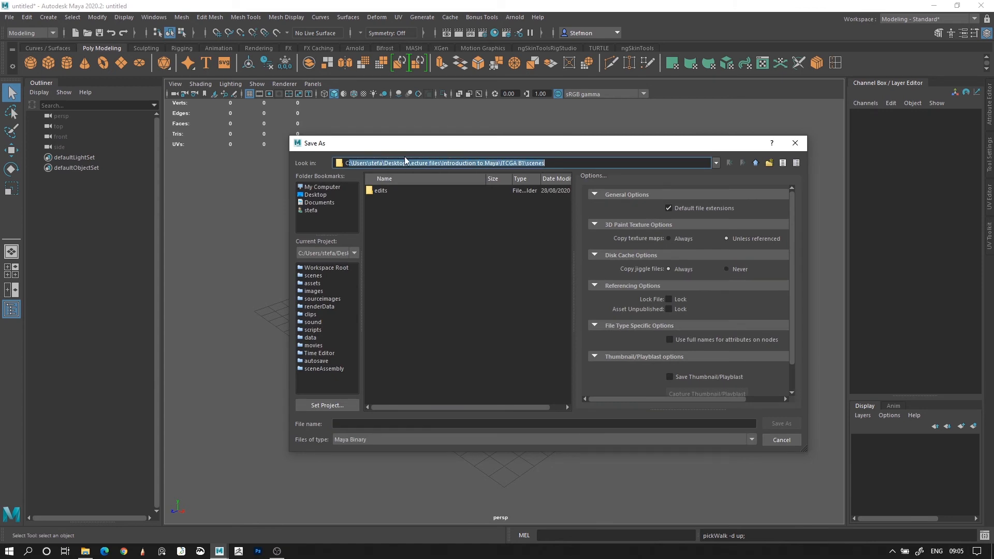
{"action": "left_click", "coordinate": [398, 161]}
{"action": "left_click_drag", "start_coordinate": [403, 162], "coordinate": [550, 163]}
{"action": "left_click", "coordinate": [557, 163]}
Step: Switch the save dialog's current project to default and back to ITCGA B1
{"action": "left_click", "coordinate": [330, 253]}
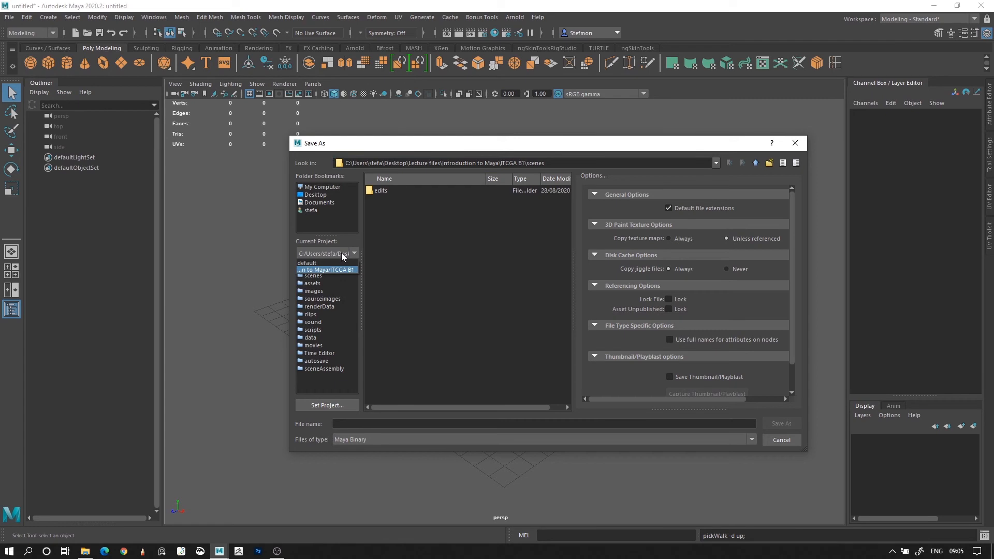
{"action": "left_click", "coordinate": [339, 264]}
{"action": "left_click", "coordinate": [340, 254]}
{"action": "left_click", "coordinate": [339, 270]}
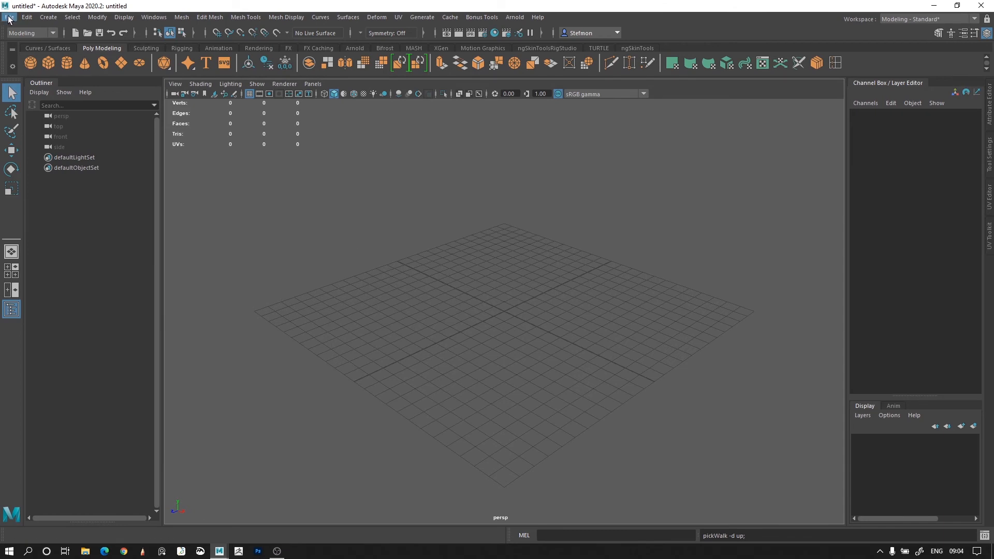
Step: Start a new project in the Project Window and name it ITCGA B1
{"action": "left_click", "coordinate": [9, 18]}
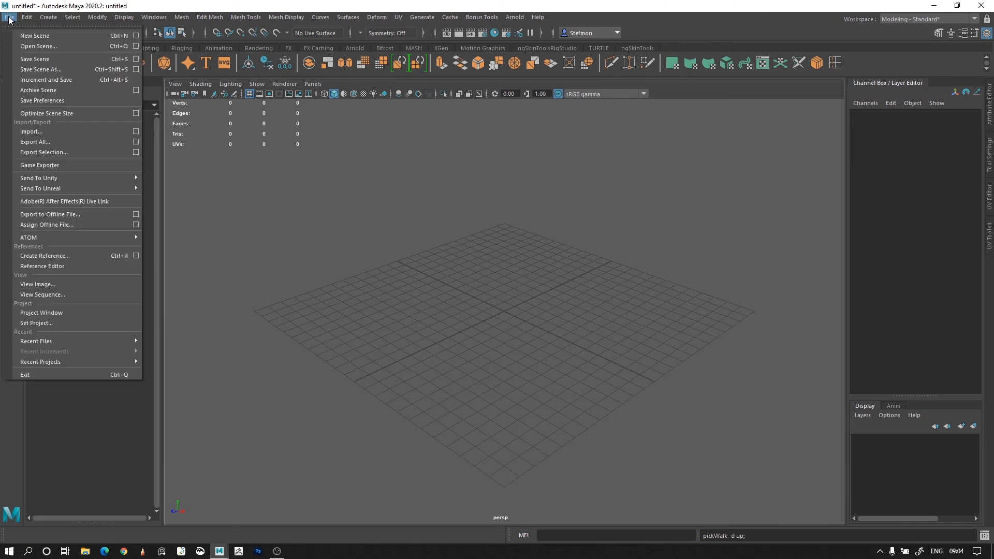
{"action": "left_click", "coordinate": [55, 312]}
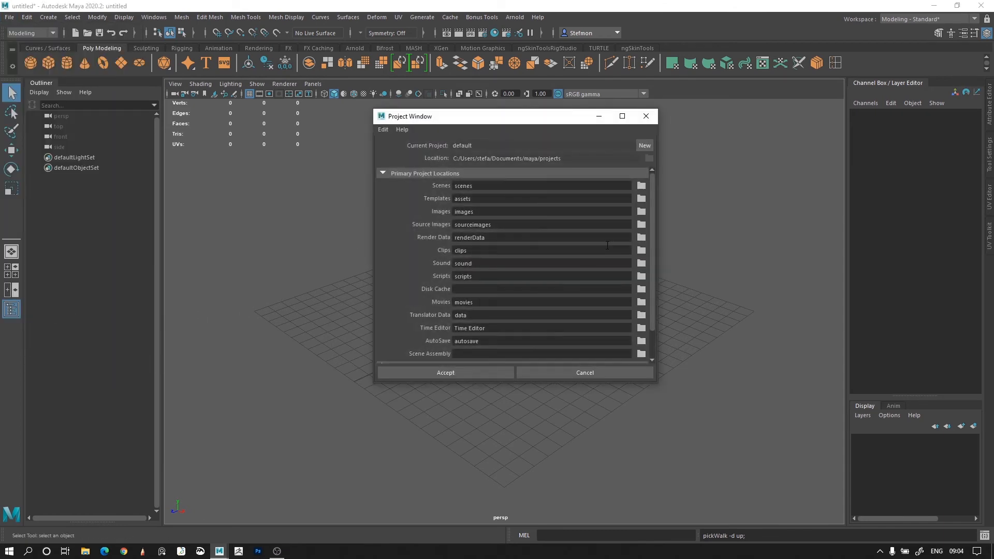
{"action": "left_click", "coordinate": [641, 145]}
{"action": "left_click_drag", "start_coordinate": [497, 147], "coordinate": [445, 149]}
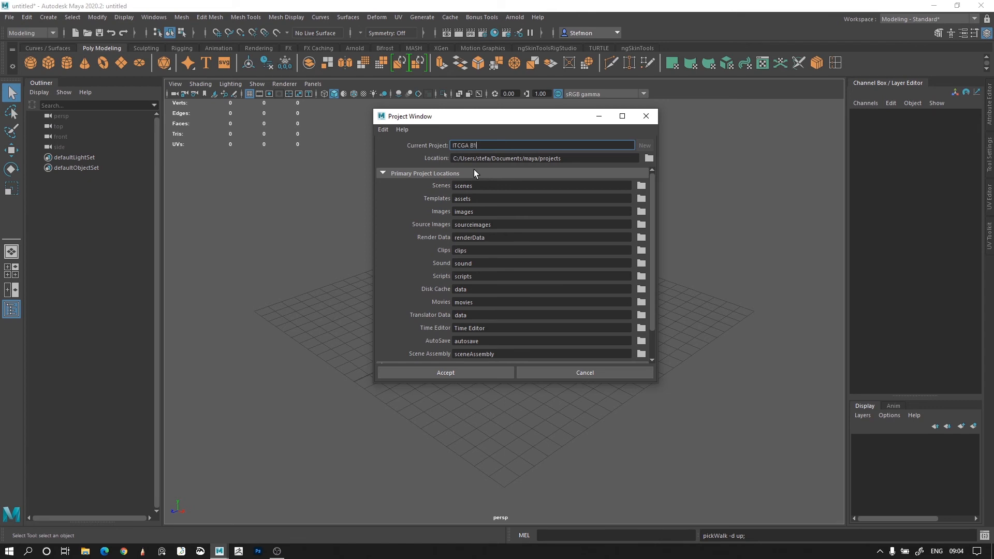
Step: Set the project location to the Introduction to Maya folder inside Lecture files on the Desktop and accept the project
{"action": "left_click", "coordinate": [648, 158]}
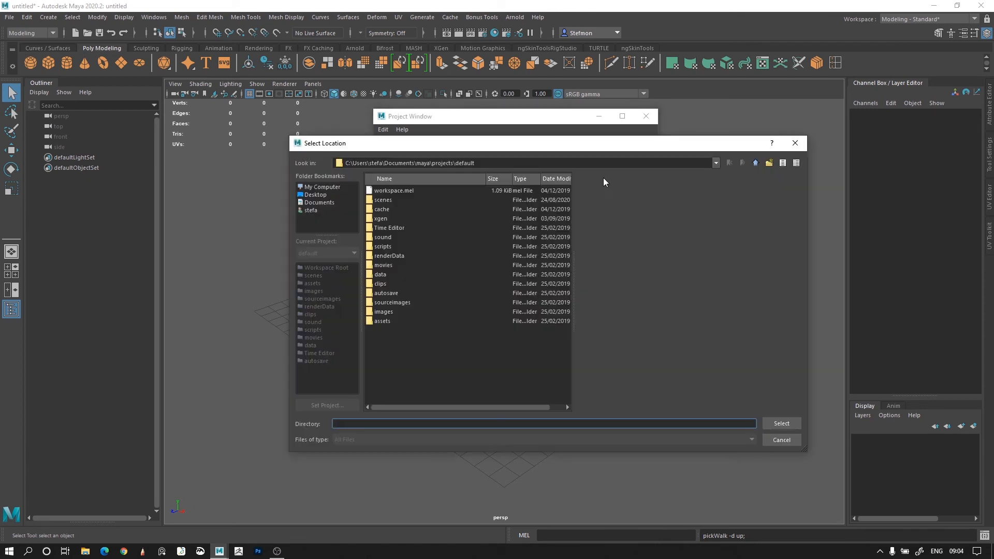
{"action": "left_click", "coordinate": [317, 194]}
{"action": "double_click", "coordinate": [390, 244]}
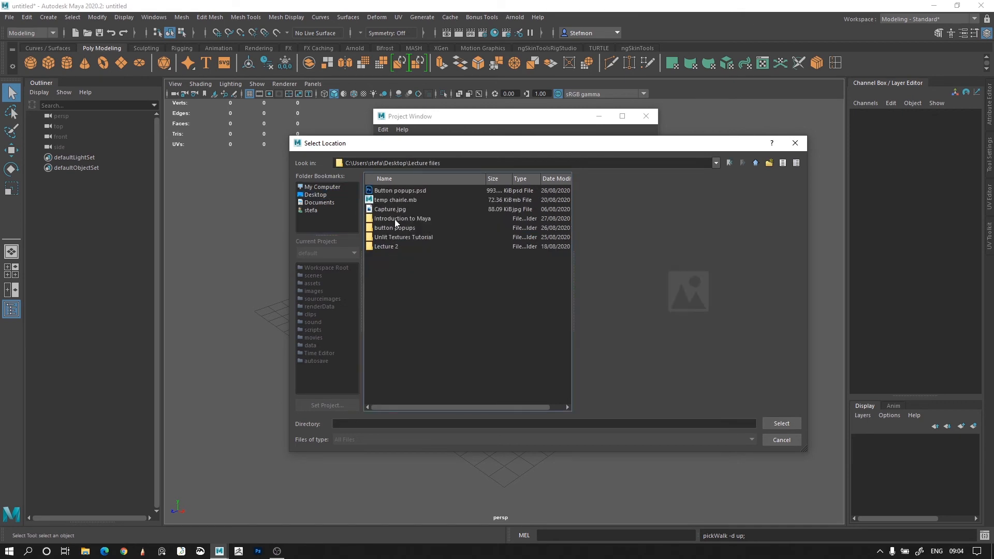
{"action": "double_click", "coordinate": [395, 218]}
{"action": "left_click", "coordinate": [768, 440]}
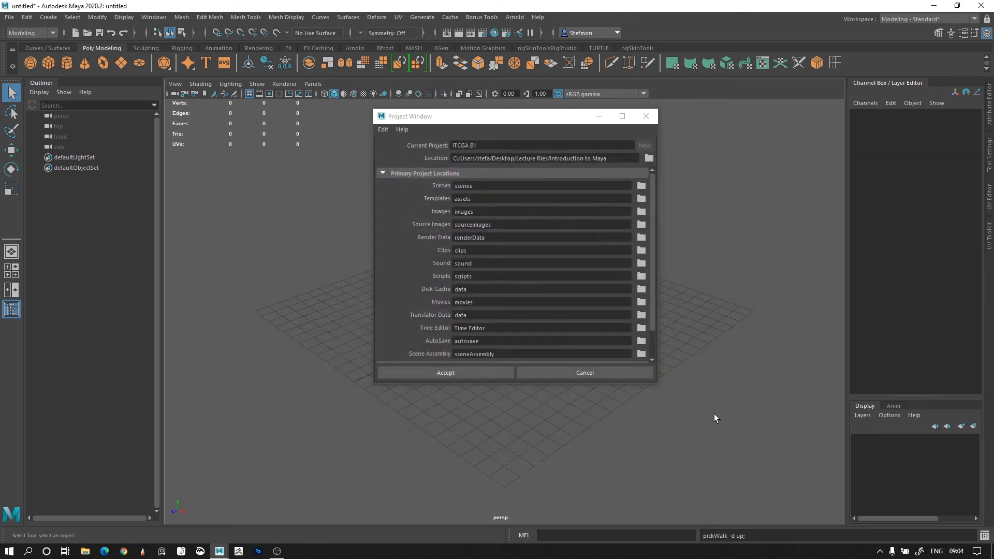
{"action": "left_click", "coordinate": [444, 372]}
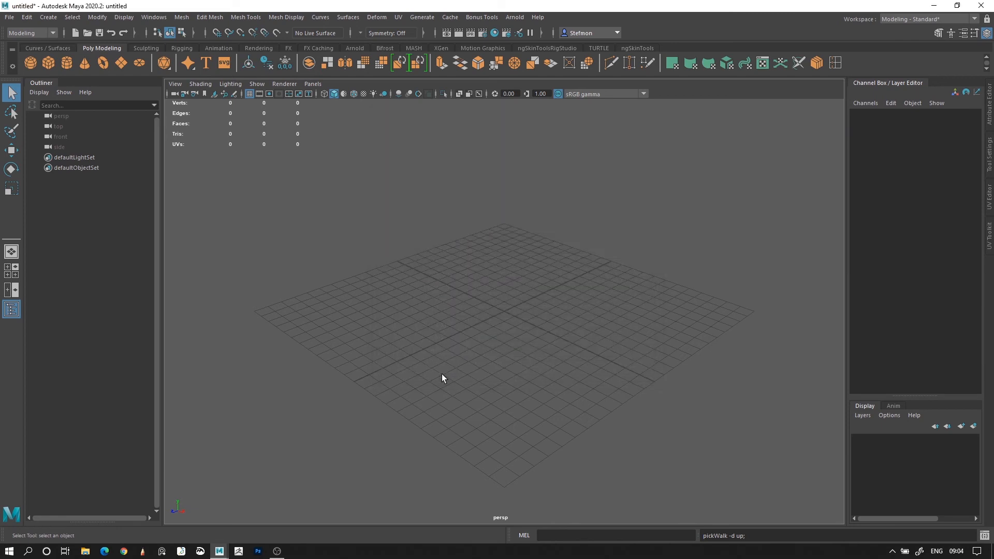
Step: Switch to File Explorer and examine the ITCGA B1 project folder inside Introduction to Maya
{"action": "key", "text": "super+e"}
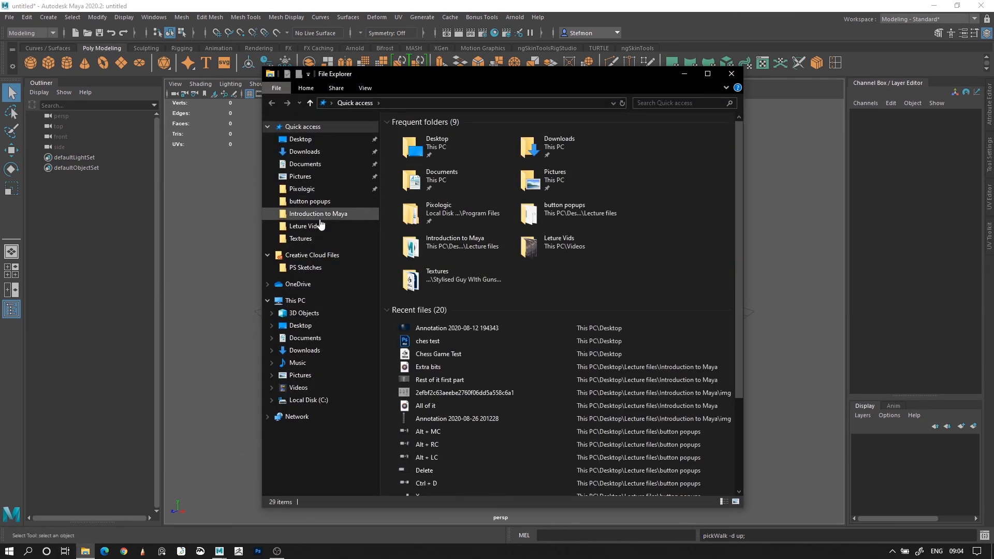
{"action": "left_click", "coordinate": [319, 215]}
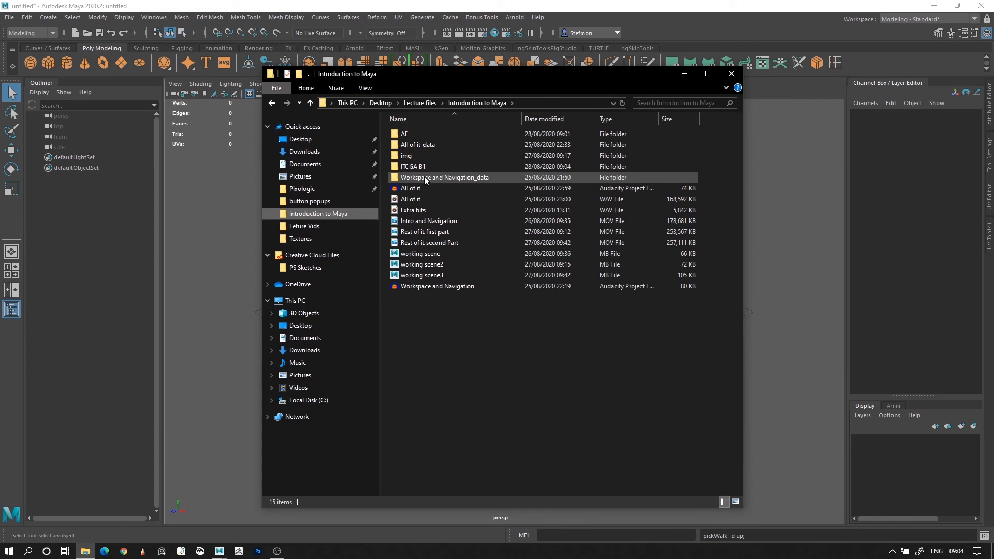
{"action": "double_click", "coordinate": [410, 165]}
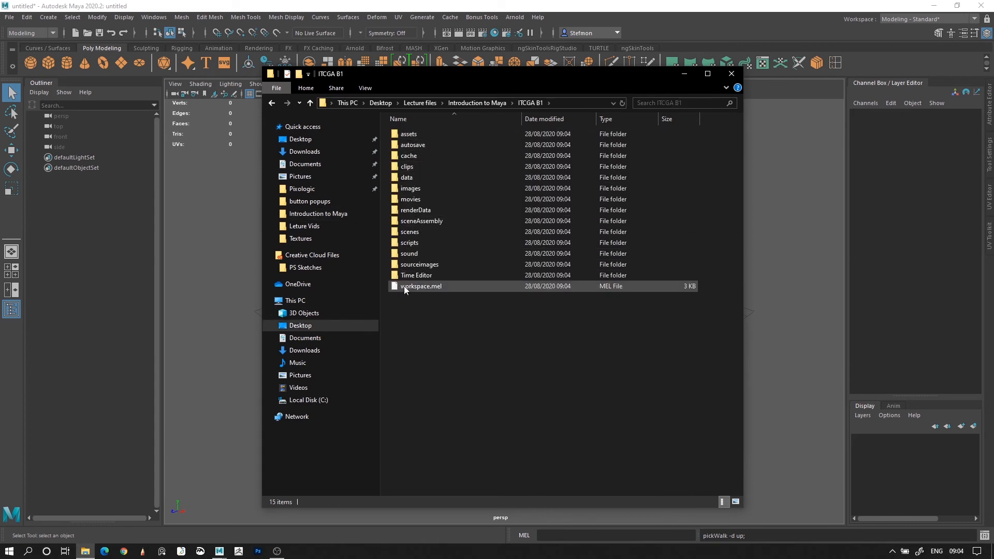
{"action": "left_click", "coordinate": [678, 77]}
Step: Set the ITCGA B1 folder as Maya's current project
{"action": "left_click", "coordinate": [9, 17]}
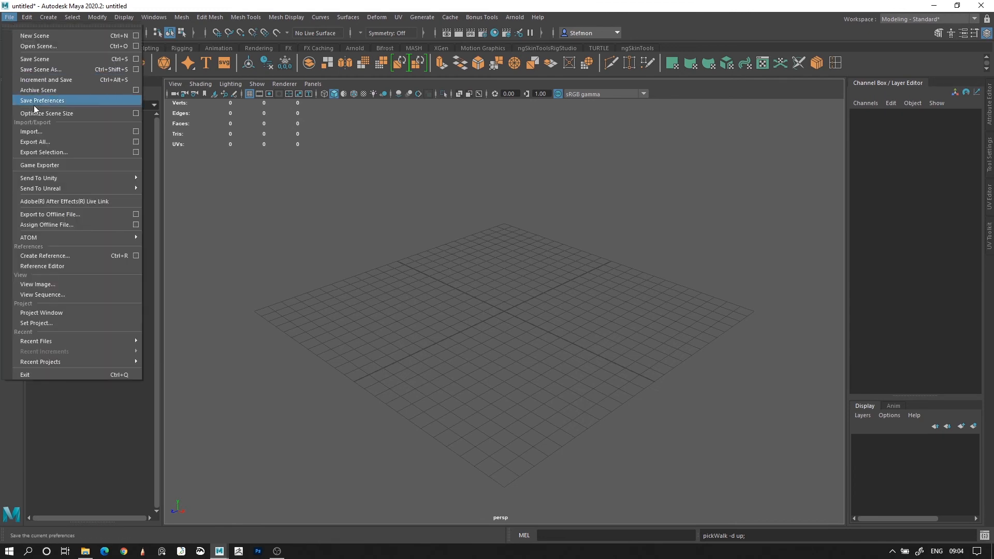
{"action": "left_click", "coordinate": [33, 323]}
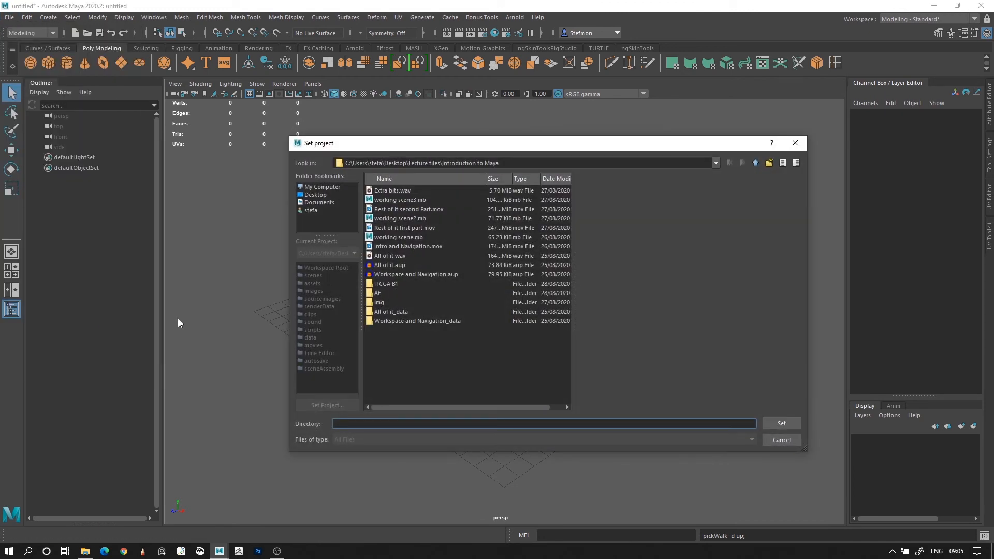
{"action": "left_click", "coordinate": [389, 284]}
{"action": "left_click", "coordinate": [781, 427]}
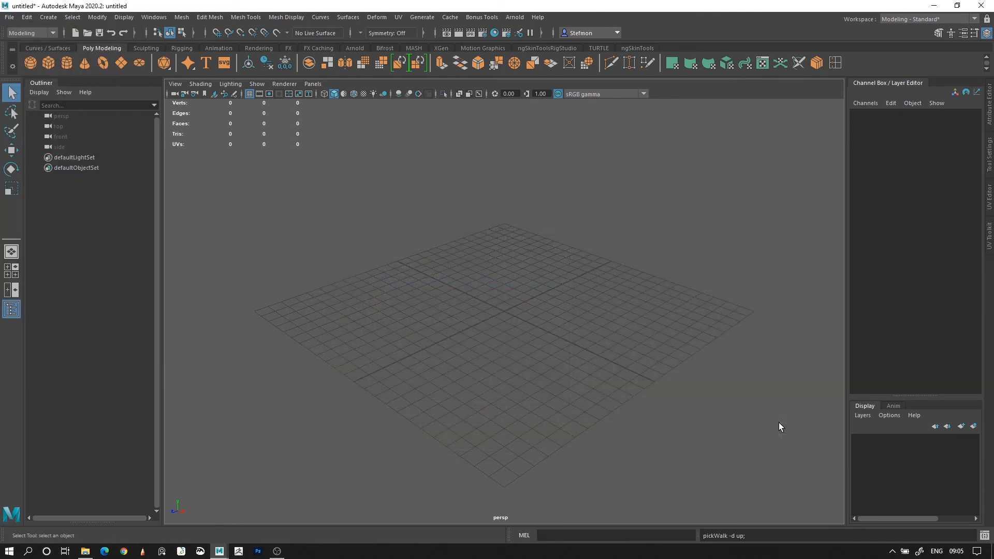
Step: Examine the scenes folder path and the project's root folders in the Save Scene As dialog, and cancel saving
{"action": "left_click", "coordinate": [10, 17]}
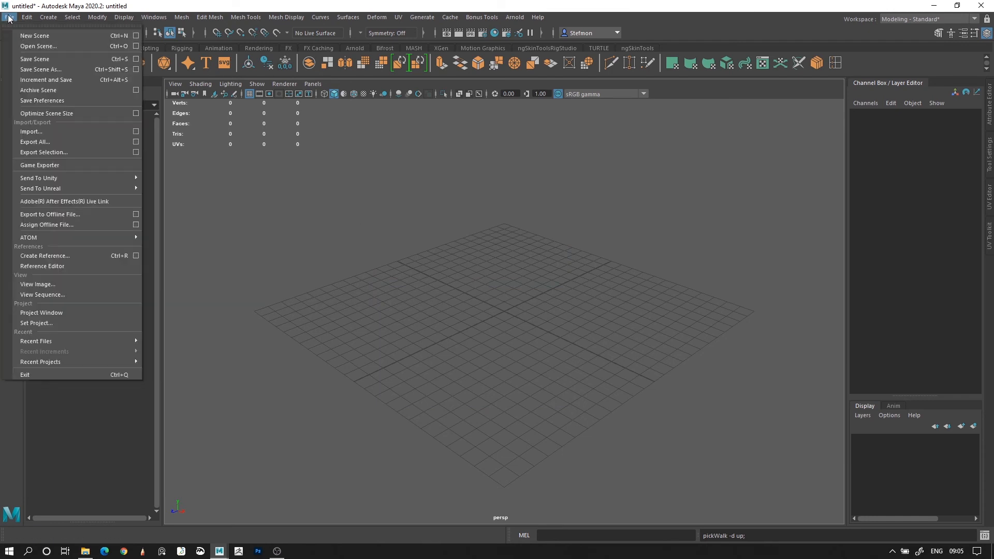
{"action": "left_click", "coordinate": [36, 70]}
{"action": "left_click_drag", "start_coordinate": [348, 162], "coordinate": [559, 162]}
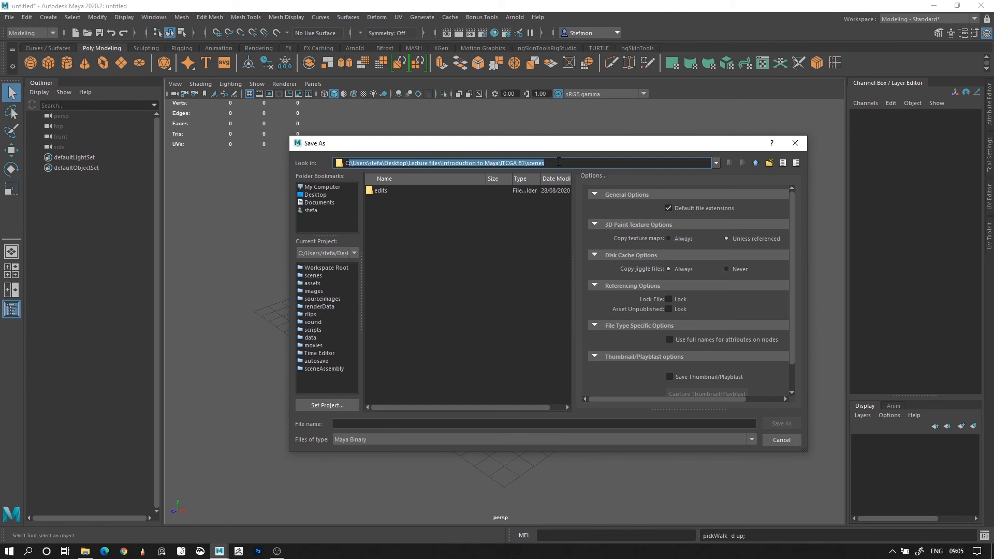
{"action": "left_click_drag", "start_coordinate": [403, 162], "coordinate": [555, 162]}
{"action": "left_click", "coordinate": [529, 163]}
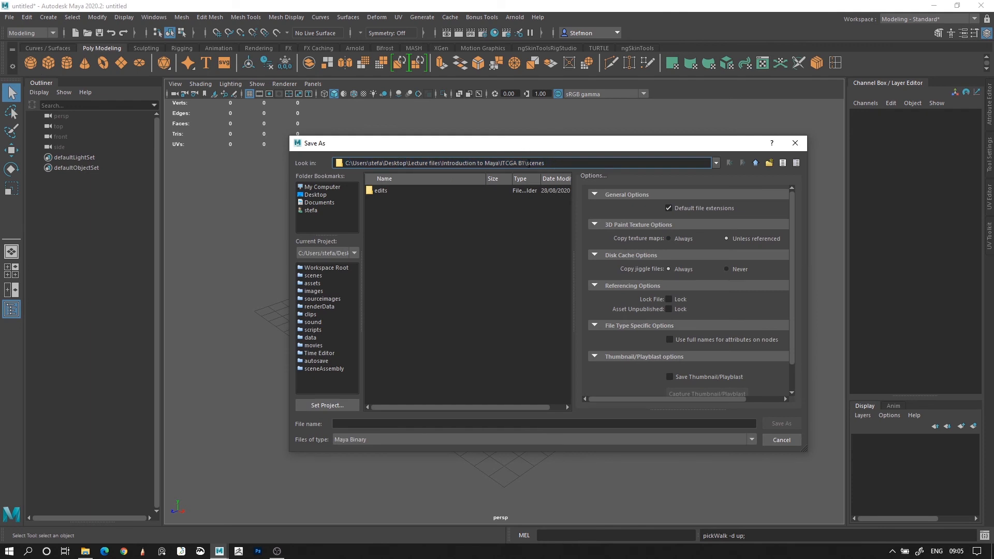
{"action": "left_click", "coordinate": [339, 266]}
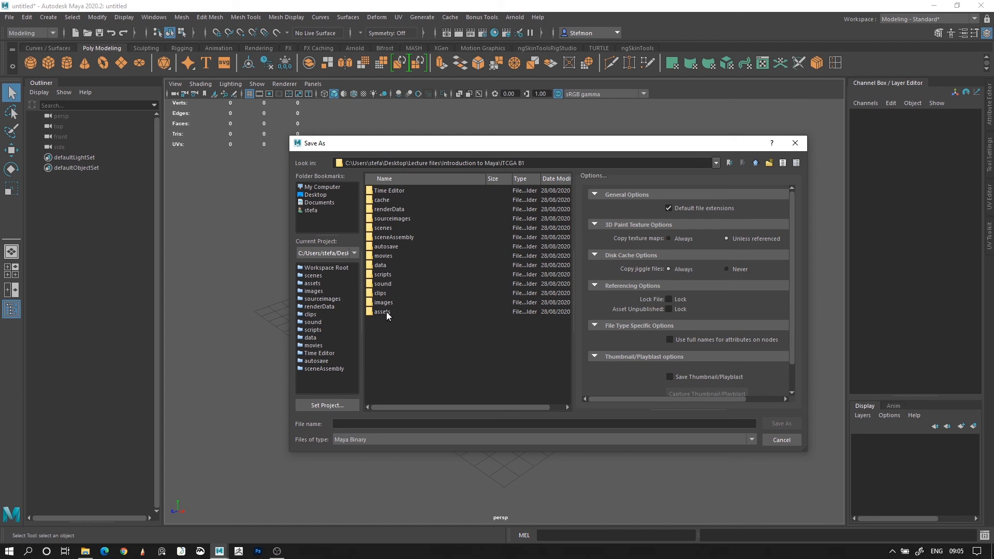
{"action": "key", "text": "Escape"}
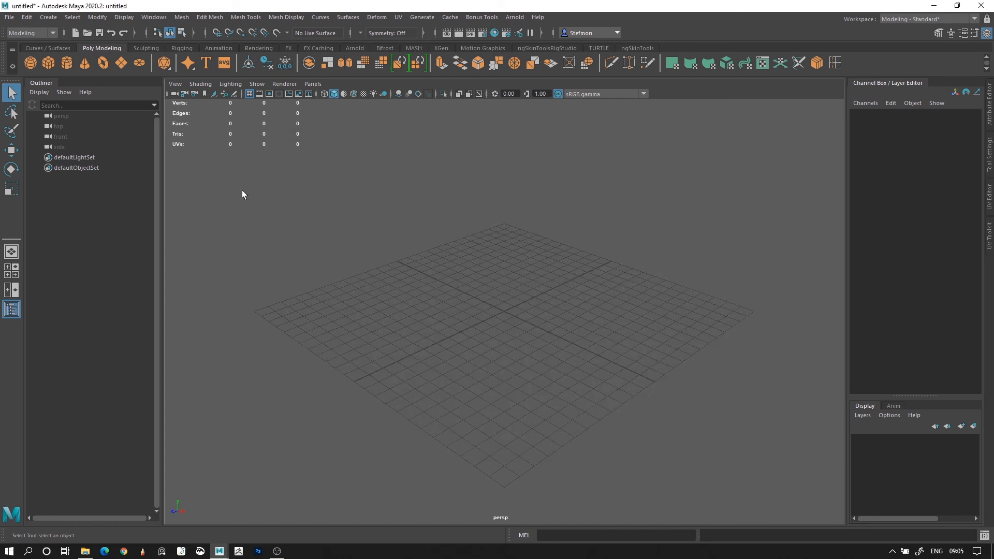
Step: Look through the recent files and open the recent project ITCGA B1 from the Introduction to Maya folder
{"action": "left_click", "coordinate": [4, 17]}
{"action": "left_click", "coordinate": [494, 241]}
{"action": "left_click", "coordinate": [9, 17]}
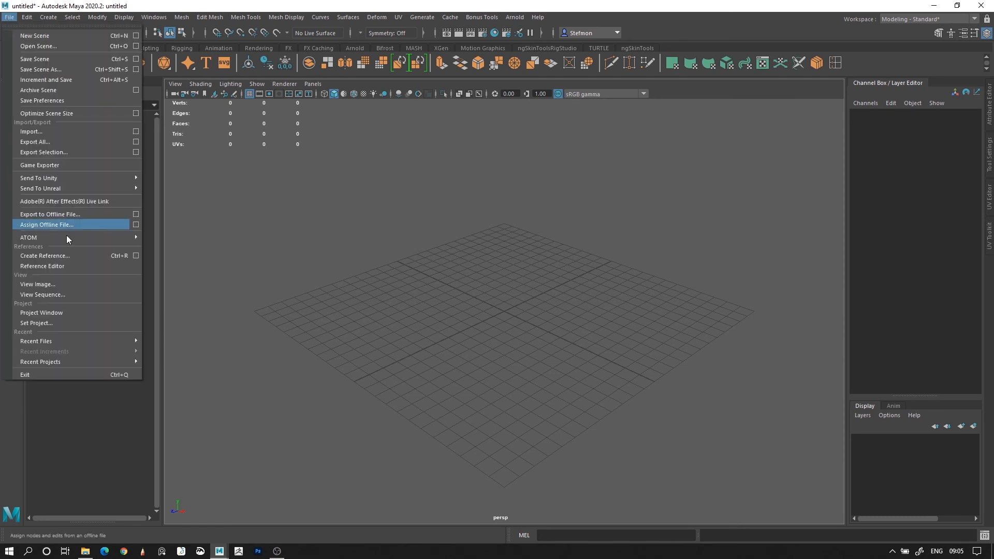
{"action": "mouse_move", "coordinate": [98, 340]}
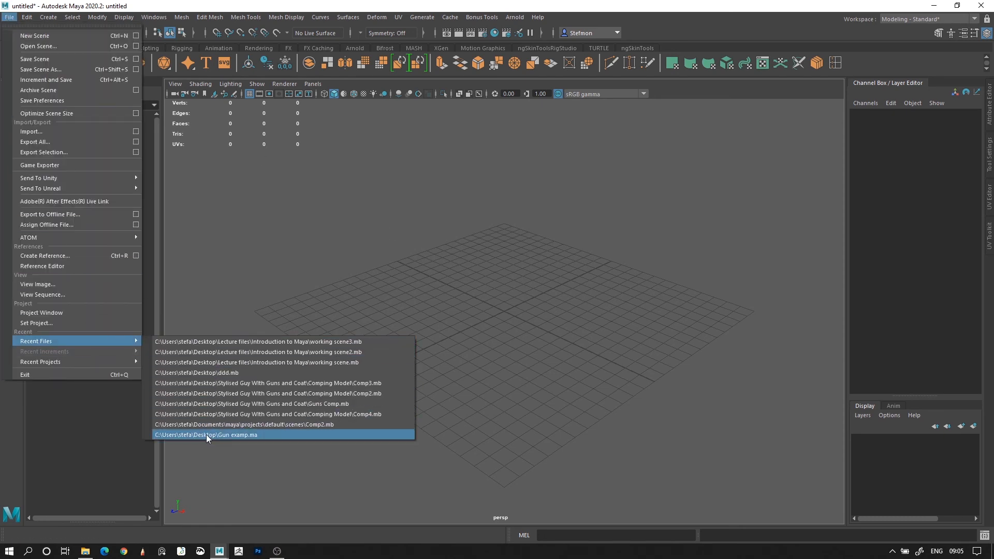
{"action": "mouse_move", "coordinate": [138, 362]}
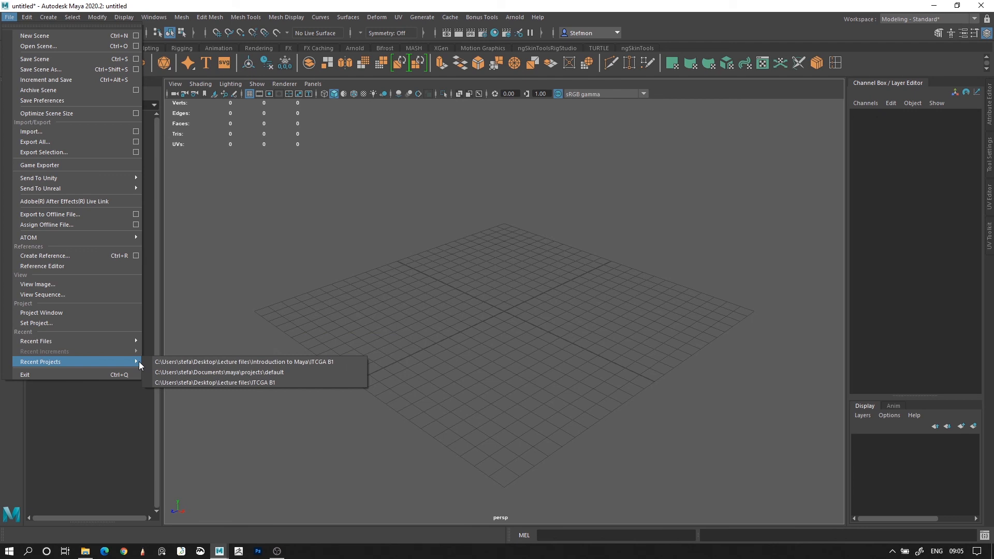
{"action": "left_click", "coordinate": [209, 362]}
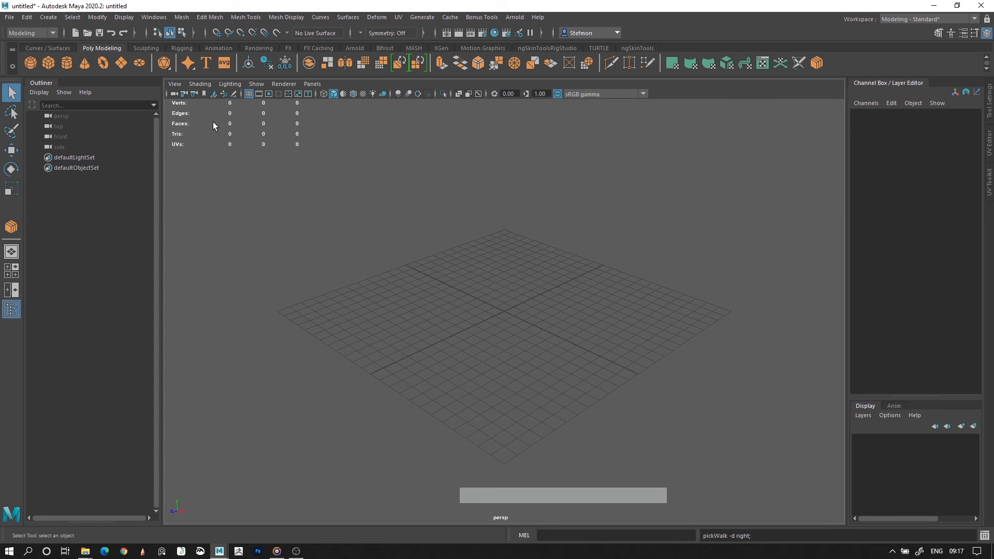
Step: Create a free image plane and move it back behind the grid to a Translate Z of about -25.9
{"action": "left_click", "coordinate": [48, 17]}
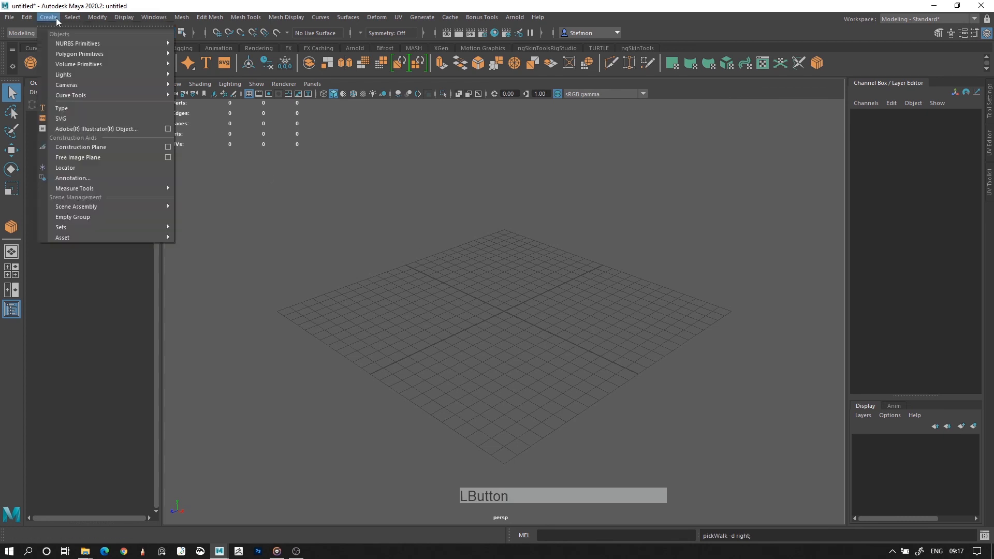
{"action": "left_click", "coordinate": [93, 157]}
{"action": "left_click_drag", "start_coordinate": [497, 309], "coordinate": [590, 310], "text": "alt"}
{"action": "right_click_drag", "start_coordinate": [590, 310], "coordinate": [523, 269], "text": "alt"}
{"action": "key", "text": "w"}
{"action": "left_click_drag", "start_coordinate": [563, 346], "coordinate": [435, 317]}
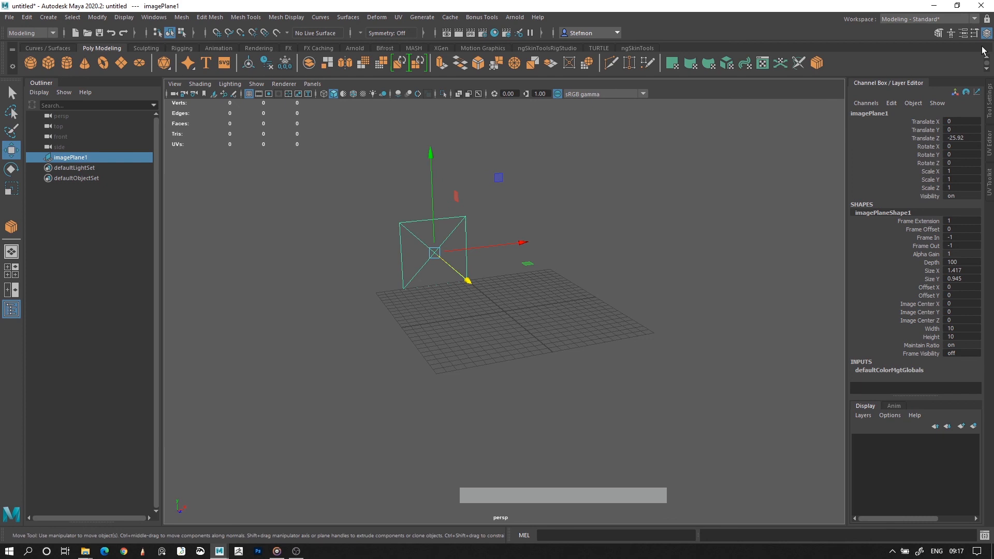
Step: Load the lantern sketch JPG from the img folder inside Introduction to Maya as the image plane's picture
{"action": "left_click", "coordinate": [963, 33]}
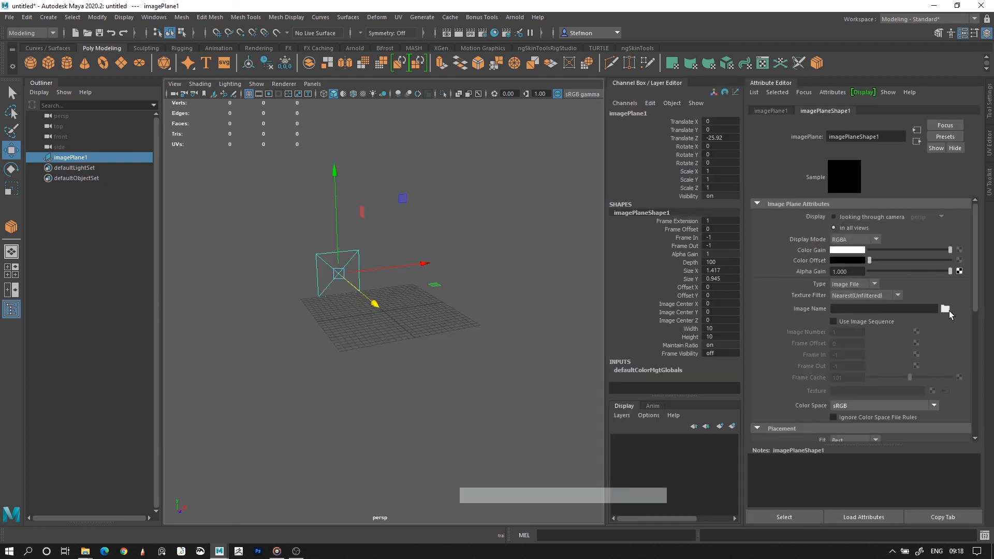
{"action": "left_click", "coordinate": [946, 309]}
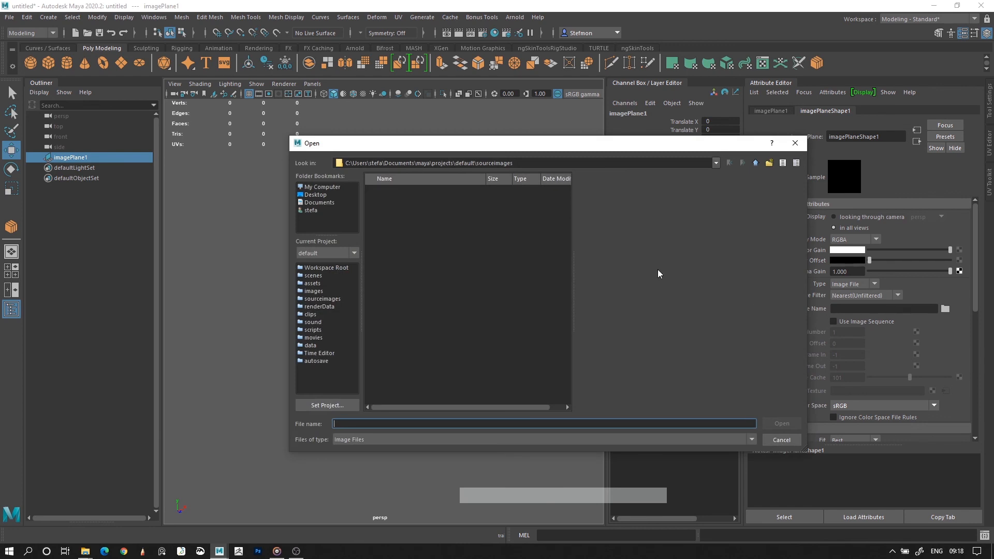
{"action": "left_click", "coordinate": [317, 195]}
{"action": "double_click", "coordinate": [385, 210]}
{"action": "double_click", "coordinate": [392, 210]}
{"action": "double_click", "coordinate": [389, 192]}
{"action": "left_click_drag", "start_coordinate": [397, 192], "coordinate": [435, 192]}
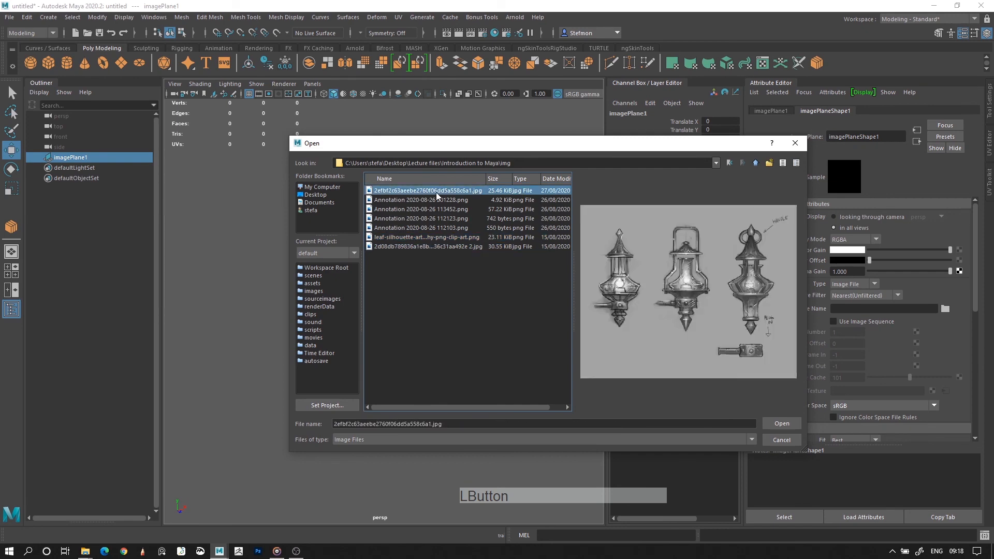
{"action": "left_click", "coordinate": [794, 425]}
Step: Close the image plane's attributes, scale the plane up uniformly to about 5.1 and move it to about -17.7 in Z
{"action": "left_click", "coordinate": [786, 85]}
{"action": "right_click_drag", "start_coordinate": [440, 269], "coordinate": [480, 277], "text": "alt"}
{"action": "key", "text": "r"}
{"action": "middle_click_drag", "start_coordinate": [479, 276], "coordinate": [659, 287]}
{"action": "key", "text": "w"}
{"action": "left_click_drag", "start_coordinate": [462, 275], "coordinate": [442, 255]}
{"action": "right_click_drag", "start_coordinate": [570, 248], "coordinate": [518, 223], "text": "alt"}
{"action": "left_click", "coordinate": [548, 200]}
{"action": "left_click", "coordinate": [587, 328]}
{"action": "left_click_drag", "start_coordinate": [548, 207], "coordinate": [530, 334], "text": "alt"}
Step: In the front view, shift the image plane to about 0.38 in X so the middle lantern lines up with the centre axis
{"action": "key", "text": "space"}
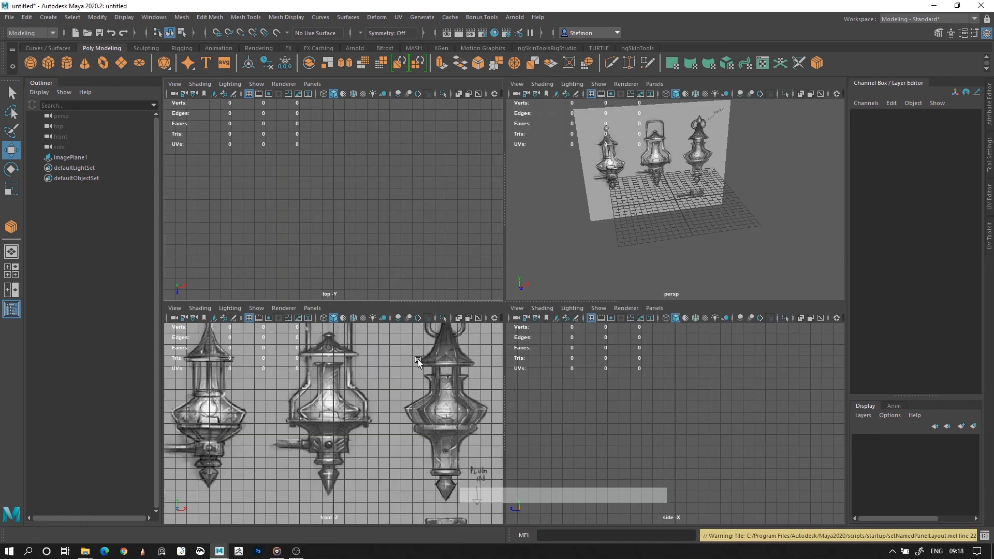
{"action": "key", "text": "space"}
{"action": "right_click_drag", "start_coordinate": [497, 264], "coordinate": [558, 235], "text": "alt"}
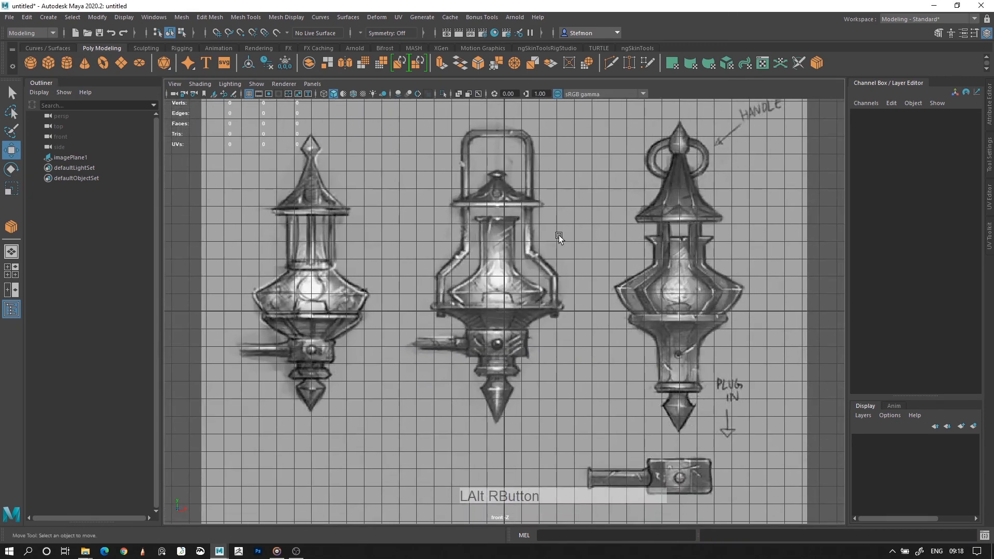
{"action": "left_click", "coordinate": [552, 285]}
{"action": "mouse_move", "coordinate": [548, 310]}
{"action": "left_mouse_down"}
{"action": "mouse_move", "coordinate": [539, 310]}
{"action": "mouse_move", "coordinate": [548, 310]}
{"action": "left_mouse_up"}
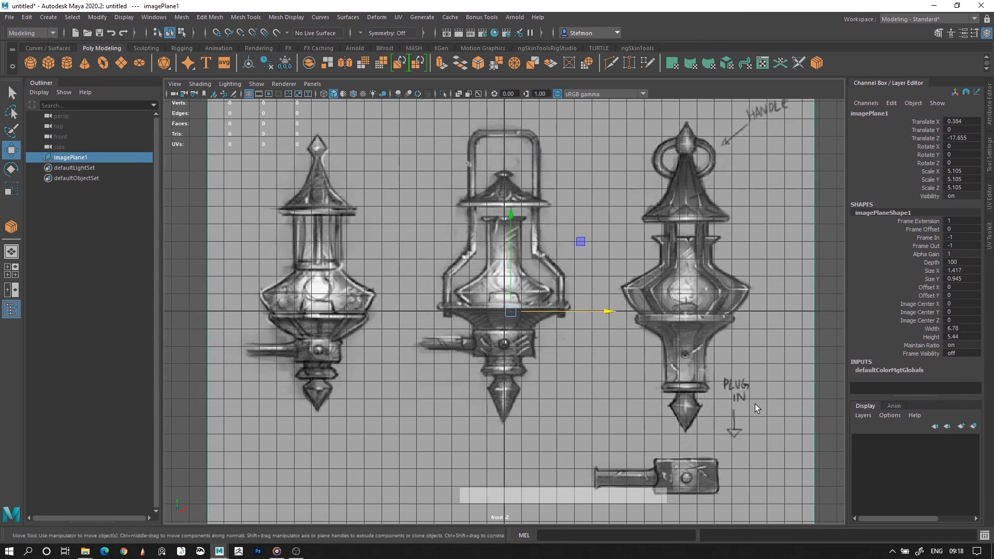
Step: Return to the perspective view, create a display layer and add the selected image plane to it
{"action": "key", "text": "space"}
{"action": "key", "text": "space"}
{"action": "left_click", "coordinate": [627, 288]}
{"action": "left_click", "coordinate": [445, 203]}
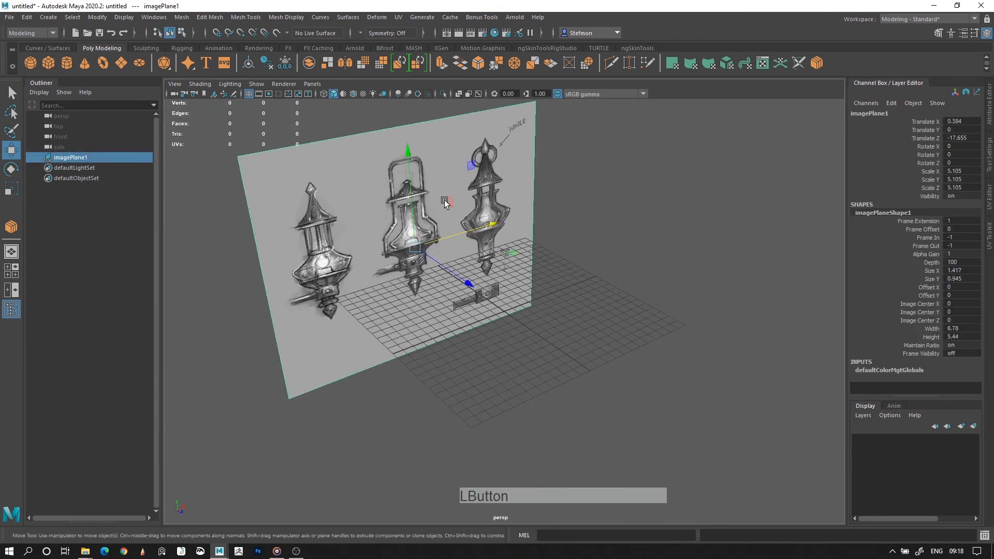
{"action": "right_click", "coordinate": [912, 440]}
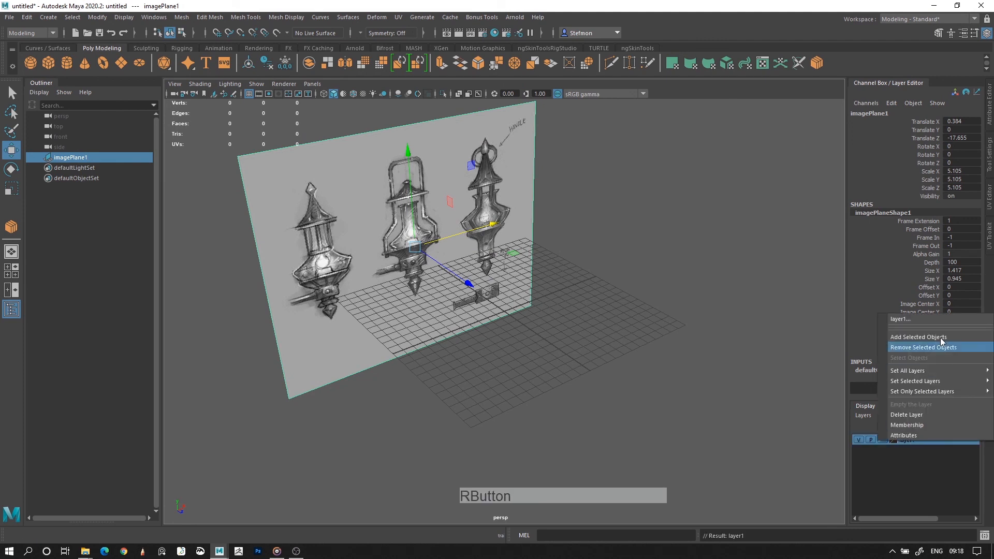
{"action": "left_click", "coordinate": [918, 337]}
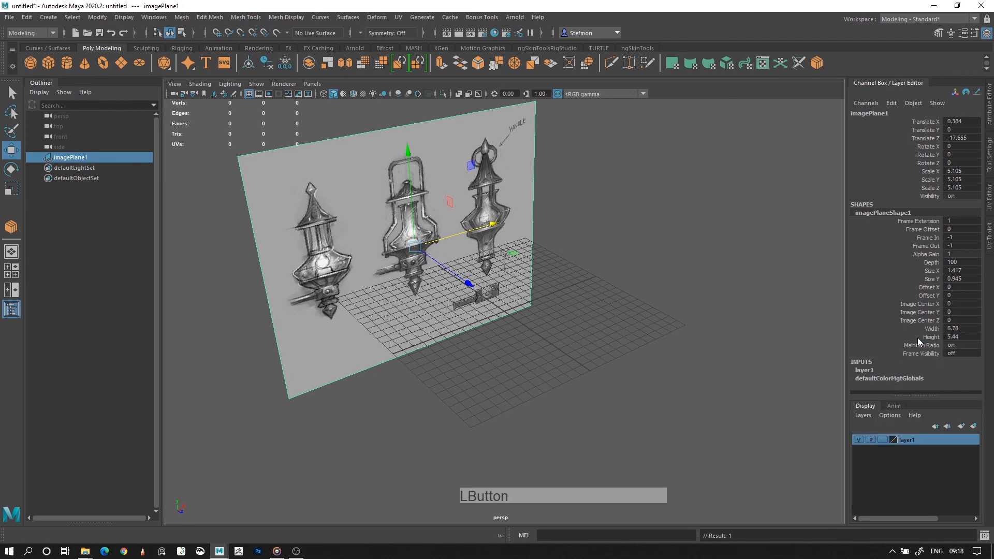
Step: Toggle the layer's visibility off and on, and set the layer to reference mode
{"action": "left_click", "coordinate": [860, 440]}
{"action": "left_click", "coordinate": [859, 440]}
{"action": "left_click", "coordinate": [884, 440]}
{"action": "left_click", "coordinate": [884, 440]}
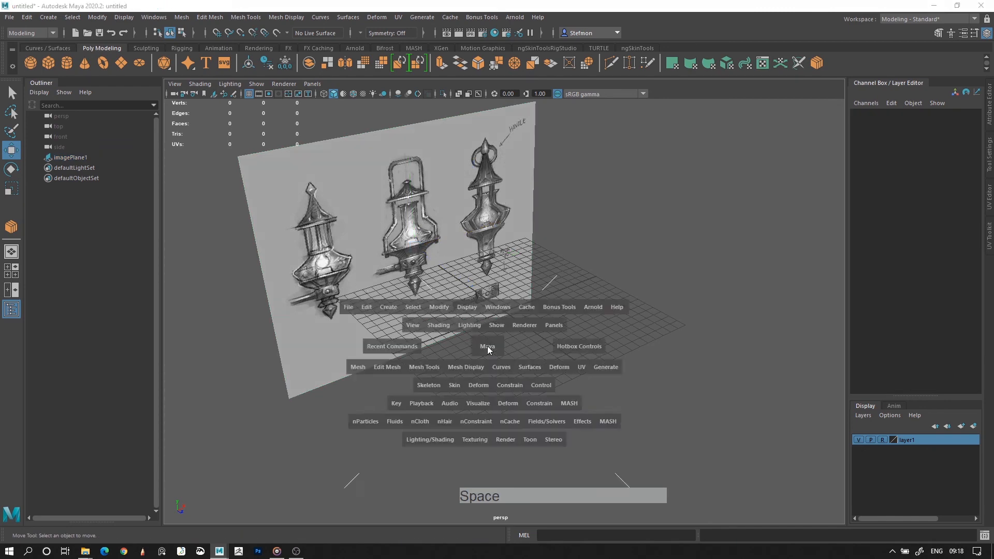
Step: In the front view, create a polygon cylinder and stretch it to the height of the middle lantern's glass chimney
{"action": "key", "text": "space"}
{"action": "key", "text": "space"}
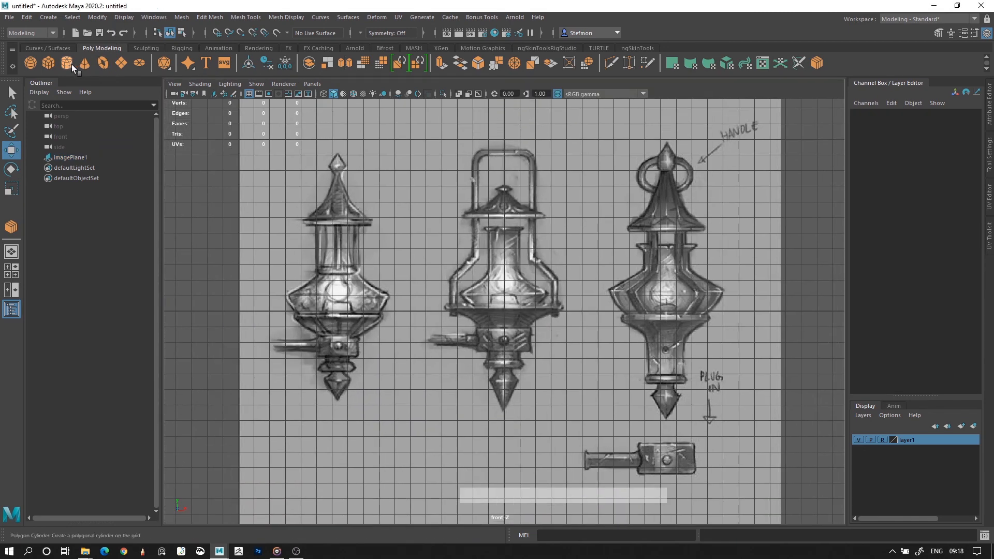
{"action": "left_click", "coordinate": [72, 64]}
{"action": "right_click_drag", "start_coordinate": [270, 250], "coordinate": [677, 363], "text": "alt"}
{"action": "left_click_drag", "start_coordinate": [503, 256], "coordinate": [503, 223]}
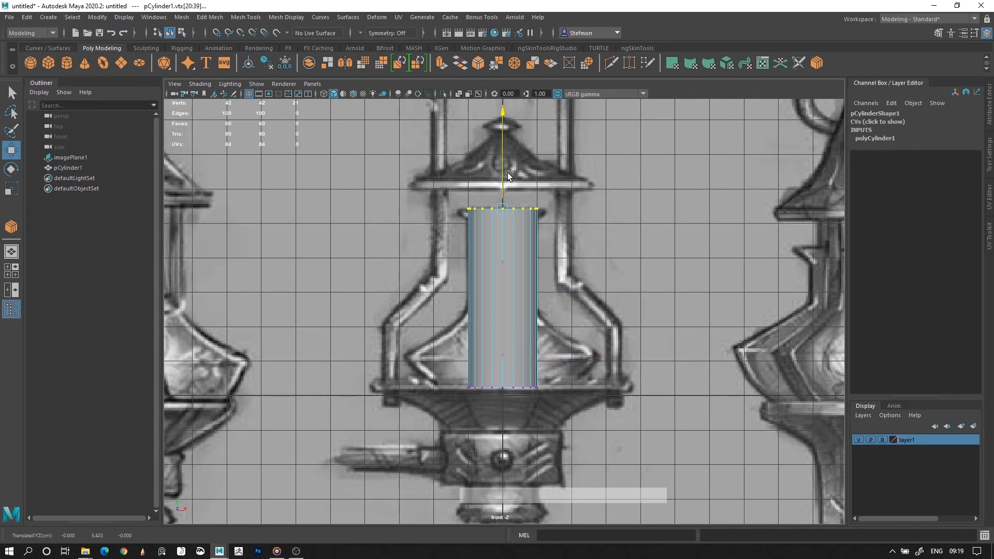
{"action": "right_click_drag", "start_coordinate": [493, 303], "coordinate": [538, 275]}
{"action": "key", "text": "r"}
{"action": "key", "text": "d"}
{"action": "left_click_drag", "start_coordinate": [503, 371], "coordinate": [504, 388]}
Step: Add the Insert Edge Loop tool to the shelf and insert six edge loops around the chimney cylinder
{"action": "left_click", "coordinate": [246, 18]}
{"action": "left_click", "coordinate": [269, 95], "text": "ctrl+shift"}
{"action": "left_click", "coordinate": [836, 63]}
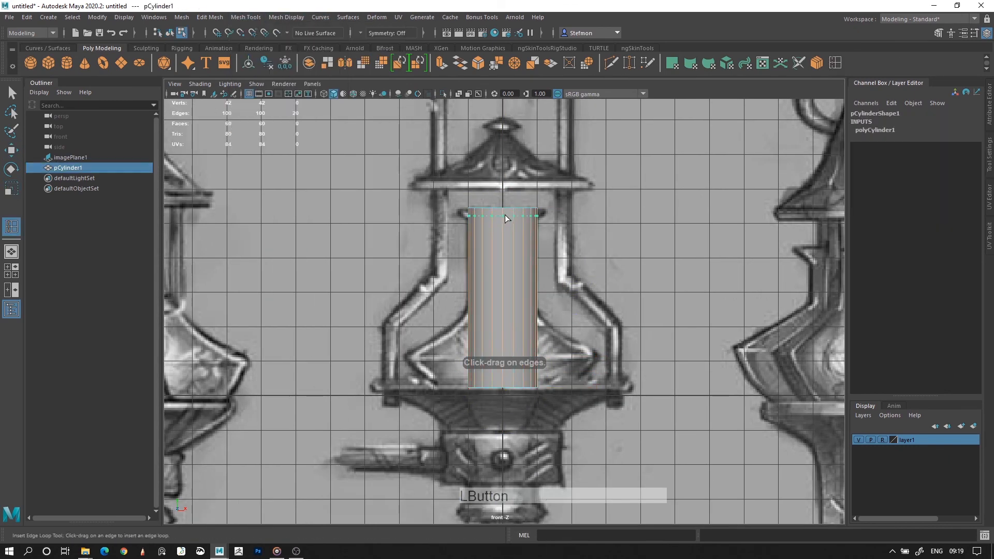
{"action": "left_click", "coordinate": [505, 215]}
{"action": "left_click", "coordinate": [472, 302]}
{"action": "left_click", "coordinate": [473, 372]}
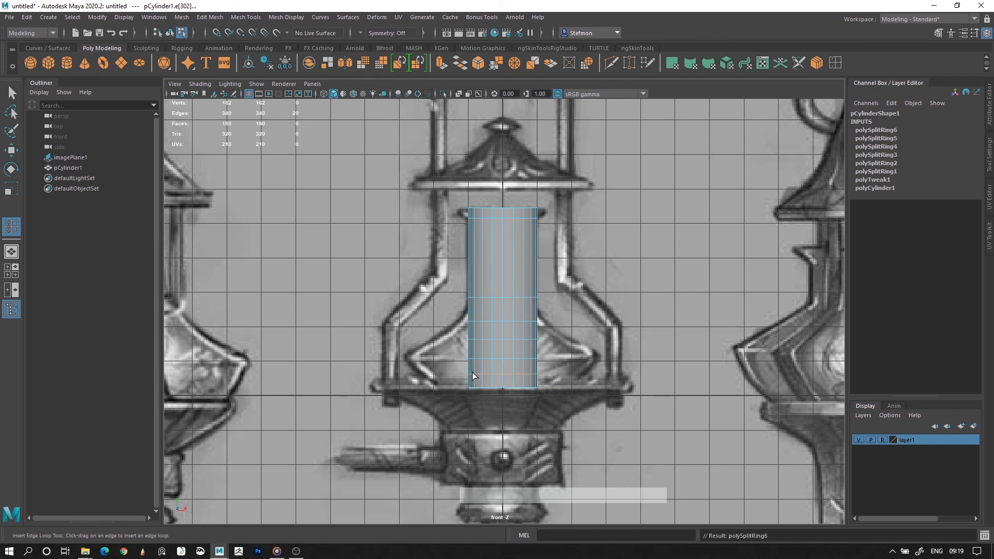
Step: Scale the cylinder's vertex rings to match the sketched glass, with a wide belly, flared lower end and lipped top
{"action": "key", "text": "r"}
{"action": "left_click_drag", "start_coordinate": [497, 356], "coordinate": [569, 381]}
{"action": "right_click_drag", "start_coordinate": [539, 373], "coordinate": [476, 375]}
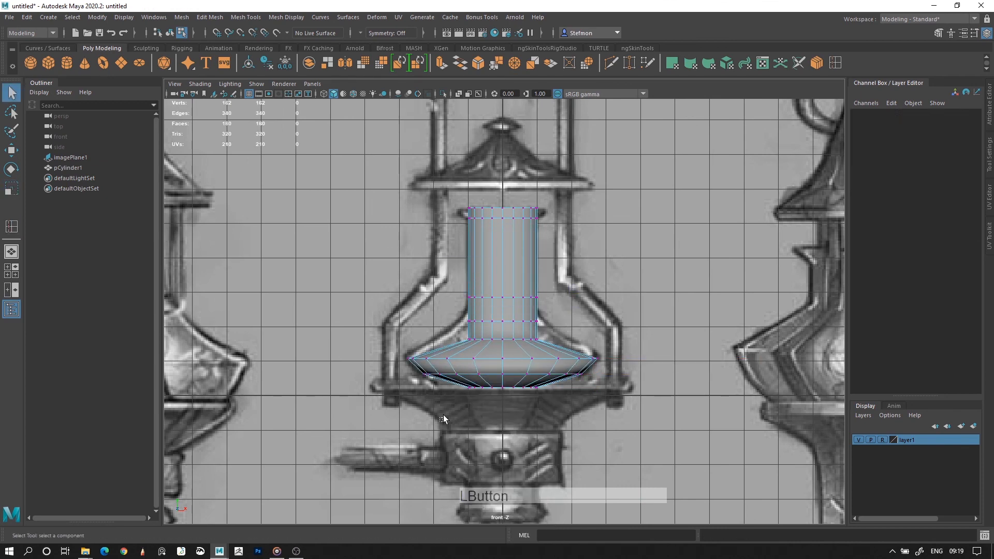
{"action": "left_click_drag", "start_coordinate": [444, 415], "coordinate": [558, 382]}
{"action": "key", "text": "r"}
{"action": "left_click_drag", "start_coordinate": [503, 388], "coordinate": [548, 397]}
{"action": "key", "text": "r"}
{"action": "mouse_move", "coordinate": [565, 348]}
{"action": "left_mouse_down"}
{"action": "mouse_move", "coordinate": [457, 332]}
{"action": "mouse_move", "coordinate": [548, 346]}
{"action": "left_mouse_up"}
{"action": "left_click_drag", "start_coordinate": [562, 330], "coordinate": [519, 323]}
{"action": "left_click_drag", "start_coordinate": [586, 177], "coordinate": [519, 210]}
{"action": "middle_click_drag", "start_coordinate": [589, 317], "coordinate": [596, 217], "text": "alt"}
Step: Insert two more edge loops around the glass belly and clear the selection
{"action": "left_click", "coordinate": [539, 228]}
{"action": "left_click", "coordinate": [835, 63]}
{"action": "left_click", "coordinate": [589, 249]}
{"action": "left_click", "coordinate": [594, 266]}
{"action": "key", "text": "q"}
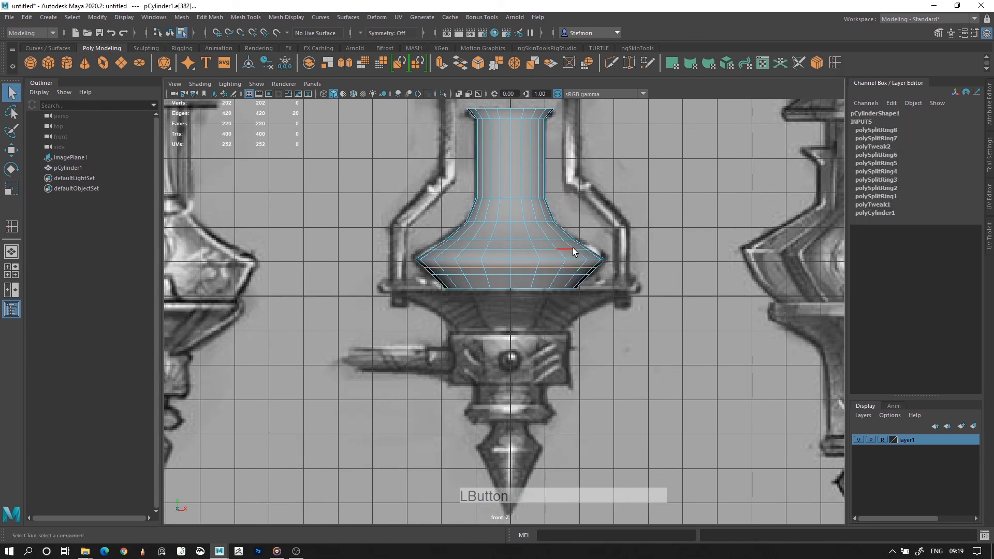
{"action": "key", "text": "alt+d"}
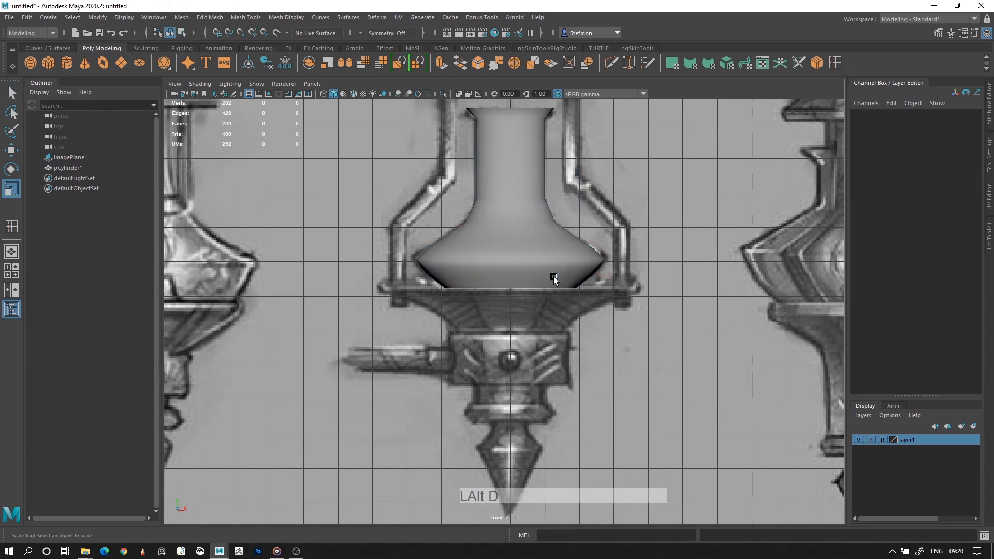
{"action": "key", "text": "w"}
{"action": "left_click_drag", "start_coordinate": [603, 296], "coordinate": [751, 297]}
{"action": "key", "text": "ctrl+z"}
Step: Select the edge loop on the lower part of the lantern glass and adjust its edge normals
{"action": "double_click", "coordinate": [523, 280]}
{"action": "left_click", "coordinate": [290, 17]}
{"action": "left_click", "coordinate": [300, 109]}
Step: Create a second polygon cylinder, turn on X-ray display, and fit it to the block below the lantern's base at about Y -1.8
{"action": "right_click_drag", "start_coordinate": [590, 331], "coordinate": [640, 347], "text": "alt"}
{"action": "middle_click_drag", "start_coordinate": [639, 347], "coordinate": [643, 278], "text": "alt"}
{"action": "left_click", "coordinate": [67, 63]}
{"action": "left_click_drag", "start_coordinate": [512, 134], "coordinate": [512, 215]}
{"action": "left_click", "coordinate": [458, 94]}
{"action": "key", "text": "r"}
{"action": "left_click_drag", "start_coordinate": [512, 279], "coordinate": [544, 285]}
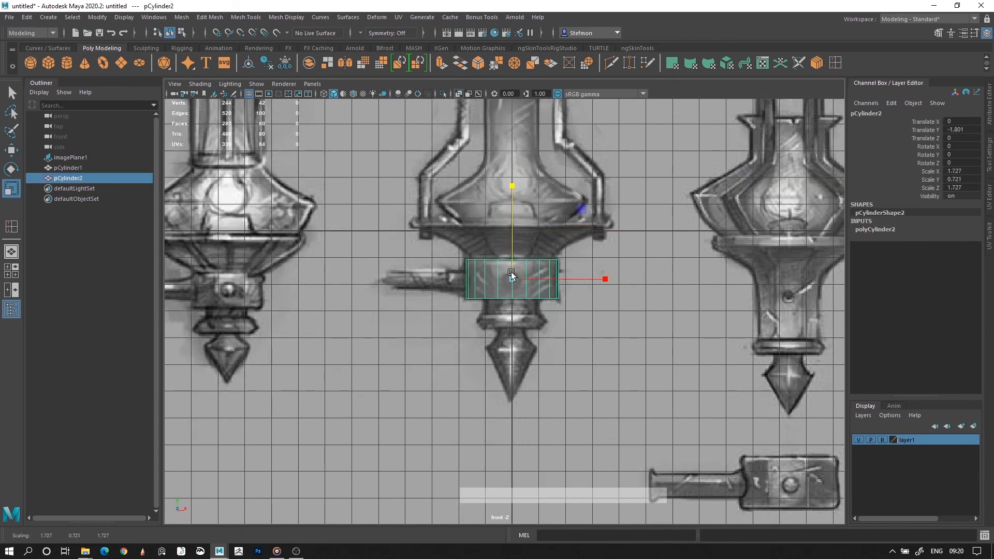
{"action": "left_click", "coordinate": [552, 278]}
{"action": "key", "text": "r"}
Step: Create a polygon cube, move it down towards the lantern's block and undo that move
{"action": "right_click_drag", "start_coordinate": [586, 334], "coordinate": [615, 348], "text": "alt"}
{"action": "middle_click_drag", "start_coordinate": [614, 346], "coordinate": [611, 337], "text": "alt"}
{"action": "key", "text": "alt+d"}
{"action": "left_click", "coordinate": [48, 63]}
{"action": "key", "text": "w"}
{"action": "left_click_drag", "start_coordinate": [509, 158], "coordinate": [508, 256]}
{"action": "right_click", "coordinate": [513, 263]}
{"action": "key", "text": "ctrl+z"}
Step: Create a third polygon cylinder, move it to the lower collar and raise its top vertices to the lantern's base plate
{"action": "left_click", "coordinate": [67, 63]}
{"action": "left_click_drag", "start_coordinate": [510, 162], "coordinate": [510, 244]}
{"action": "right_click_drag", "start_coordinate": [507, 264], "coordinate": [456, 264]}
{"action": "left_click_drag", "start_coordinate": [448, 234], "coordinate": [573, 274]}
{"action": "key", "text": "w"}
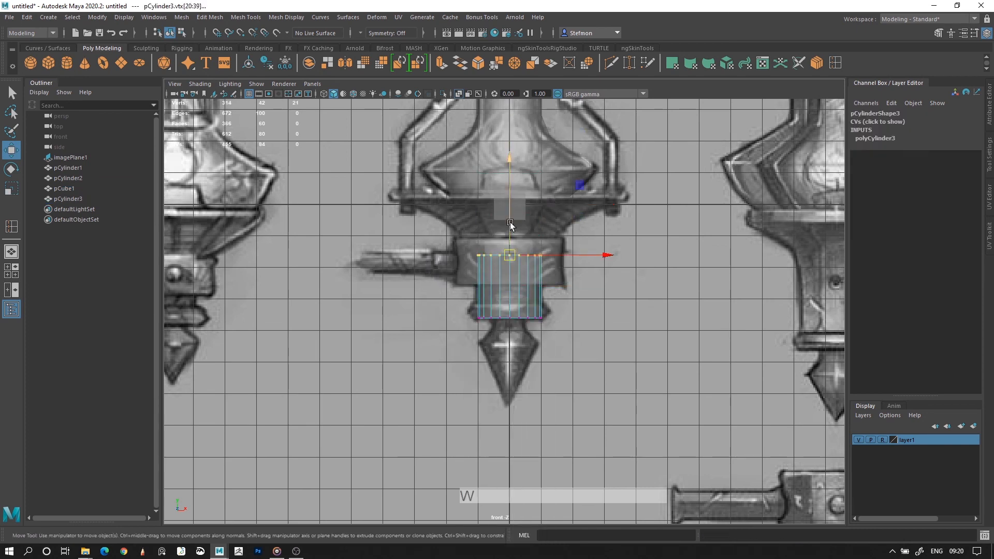
{"action": "left_click_drag", "start_coordinate": [510, 219], "coordinate": [509, 161]}
Step: Insert six edge loops along the third cylinder at the sketched collar, block and base plate
{"action": "left_click", "coordinate": [836, 63]}
{"action": "left_click", "coordinate": [478, 304]}
{"action": "left_click", "coordinate": [477, 285]}
{"action": "left_click", "coordinate": [479, 238]}
{"action": "left_click", "coordinate": [478, 204]}
{"action": "left_click", "coordinate": [477, 214]}
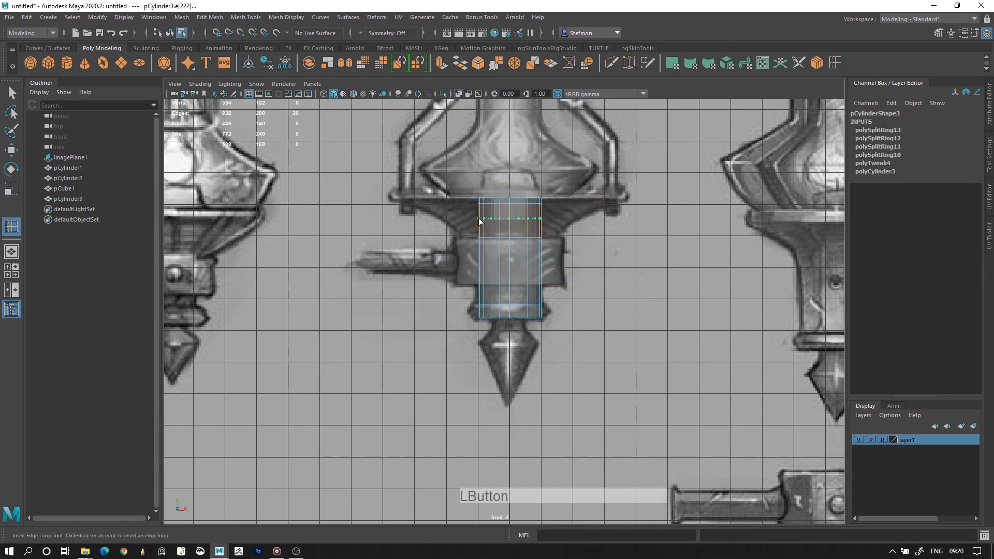
{"action": "left_click", "coordinate": [478, 310]}
Step: Scale the third cylinder's lower and middle vertex rings outward to form the collar and the body behind the block
{"action": "key", "text": "q"}
{"action": "right_click_drag", "start_coordinate": [496, 310], "coordinate": [458, 309]}
{"action": "left_click_drag", "start_coordinate": [460, 296], "coordinate": [567, 330]}
{"action": "key", "text": "r"}
{"action": "left_click_drag", "start_coordinate": [510, 311], "coordinate": [520, 311]}
{"action": "key", "text": "ctrl+z"}
{"action": "key", "text": "q"}
{"action": "left_click_drag", "start_coordinate": [468, 332], "coordinate": [573, 316]}
{"action": "key", "text": "r"}
{"action": "left_click_drag", "start_coordinate": [505, 238], "coordinate": [528, 238]}
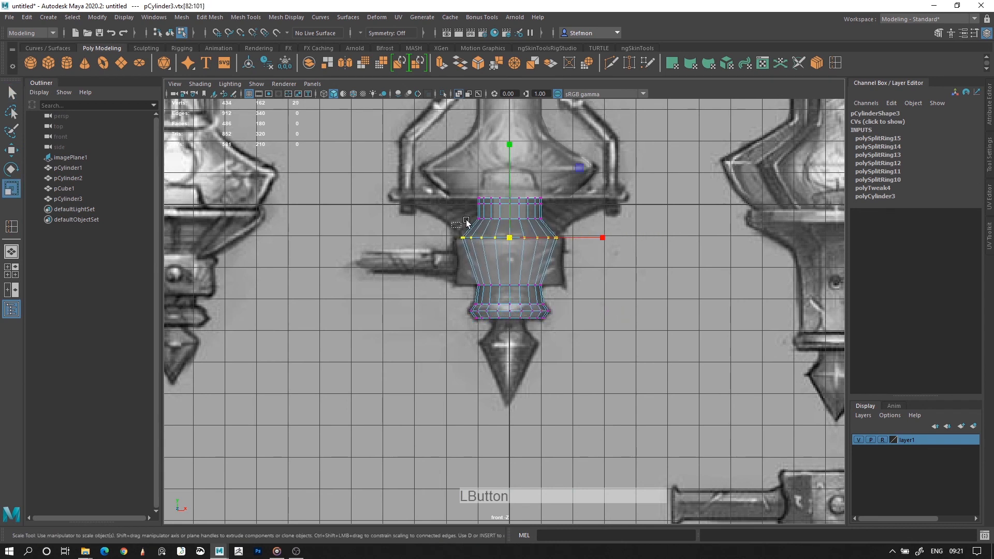
Step: Scale the third cylinder's upper vertex rings outward to match the flared base plate in the sketch
{"action": "left_click_drag", "start_coordinate": [451, 228], "coordinate": [561, 213]}
{"action": "left_click_drag", "start_coordinate": [509, 219], "coordinate": [560, 223]}
{"action": "key", "text": "q"}
{"action": "left_click_drag", "start_coordinate": [461, 200], "coordinate": [629, 200]}
{"action": "key", "text": "r"}
{"action": "left_click_drag", "start_coordinate": [452, 211], "coordinate": [599, 209]}
{"action": "key", "text": "r"}
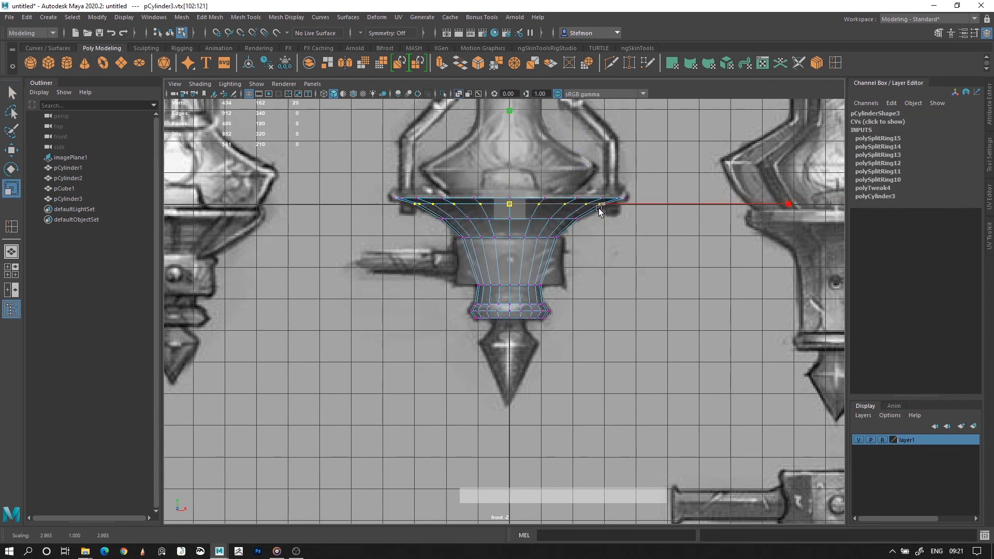
Step: Create a fourth polygon cylinder, move it down over the lantern's bottom finial and scale it to fit
{"action": "left_click", "coordinate": [66, 63]}
{"action": "key", "text": "w"}
{"action": "left_click_drag", "start_coordinate": [510, 156], "coordinate": [516, 292]}
{"action": "key", "text": "r"}
{"action": "left_click_drag", "start_coordinate": [511, 338], "coordinate": [499, 330]}
{"action": "key", "text": "w"}
{"action": "left_click_drag", "start_coordinate": [509, 269], "coordinate": [509, 264]}
Step: Shape the fourth cylinder's vertices into the lantern's pointed finial and return to the perspective view
{"action": "right_click_drag", "start_coordinate": [508, 264], "coordinate": [462, 266]}
{"action": "key", "text": "q"}
{"action": "key", "text": "w"}
{"action": "left_click_drag", "start_coordinate": [473, 365], "coordinate": [523, 349]}
{"action": "key", "text": "w"}
{"action": "left_click_drag", "start_coordinate": [510, 265], "coordinate": [510, 319]}
{"action": "right_click_drag", "start_coordinate": [505, 324], "coordinate": [504, 291]}
{"action": "key", "text": "r"}
{"action": "key", "text": "space"}
{"action": "right_click_drag", "start_coordinate": [642, 280], "coordinate": [700, 266], "text": "alt"}
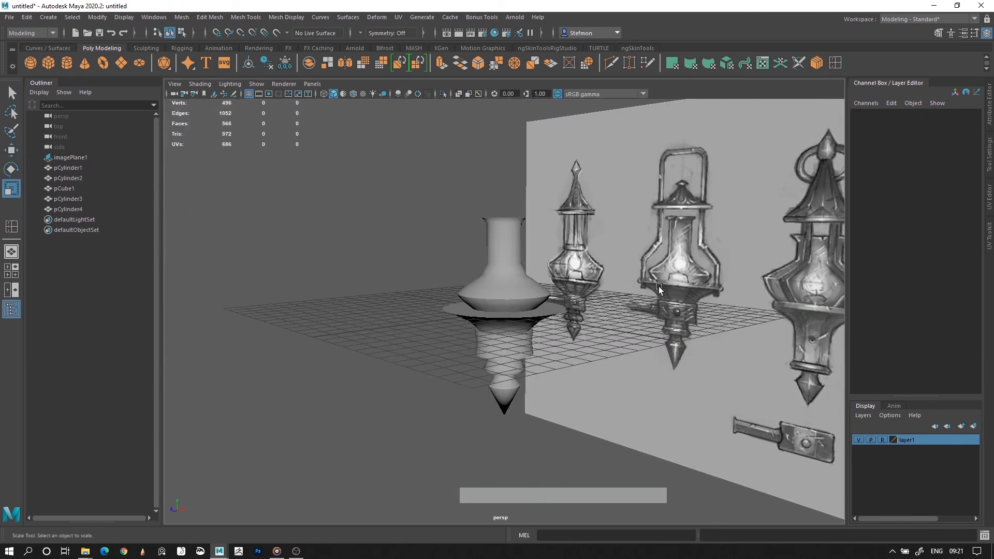